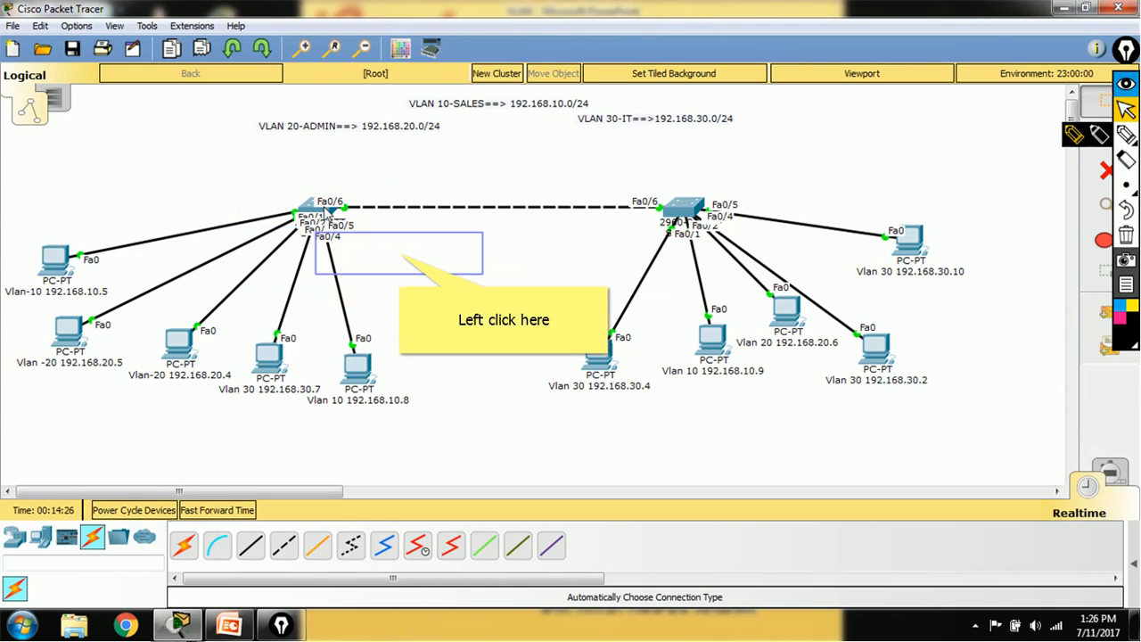
- Open the command line interface of Switch0 and move its window clear of the switch and its PCs
left_click(399, 255)
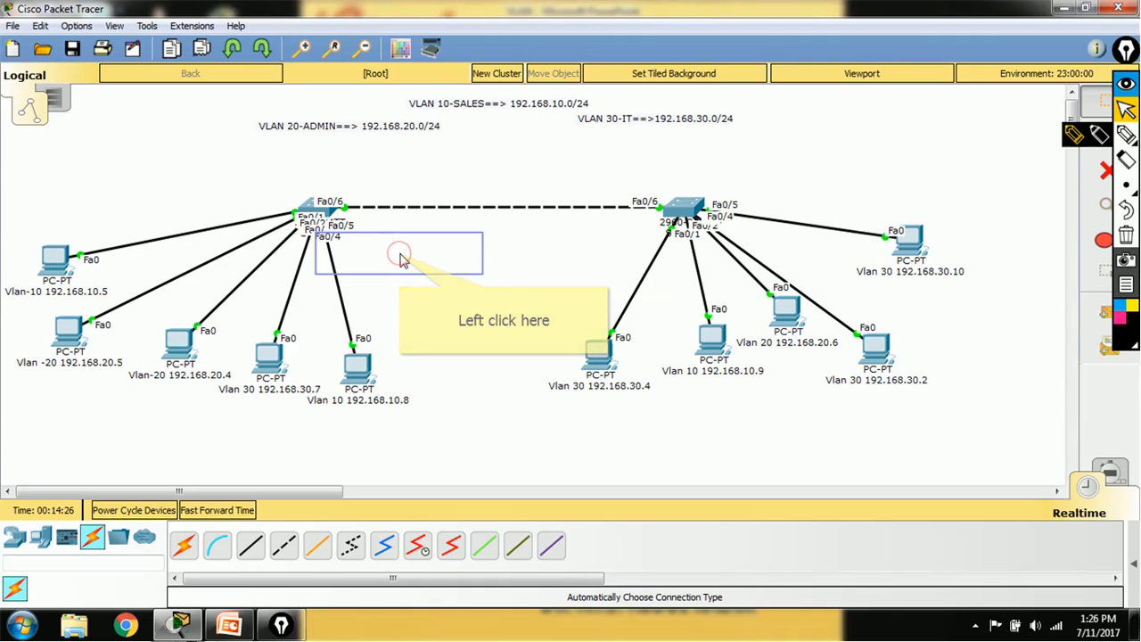
left_click(321, 208)
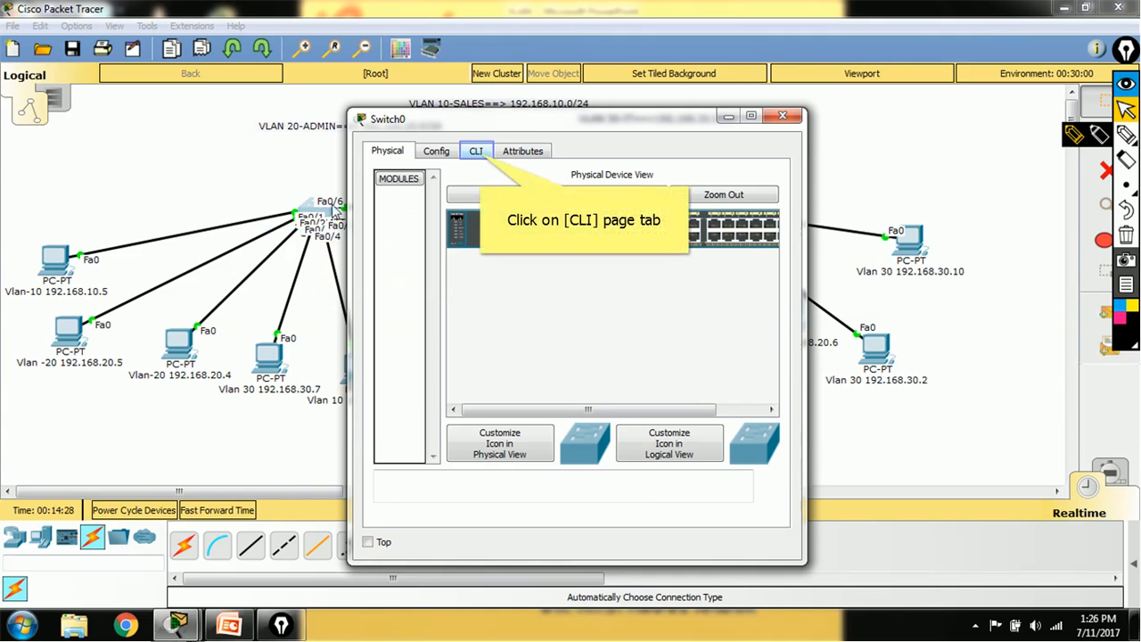
left_click(480, 154)
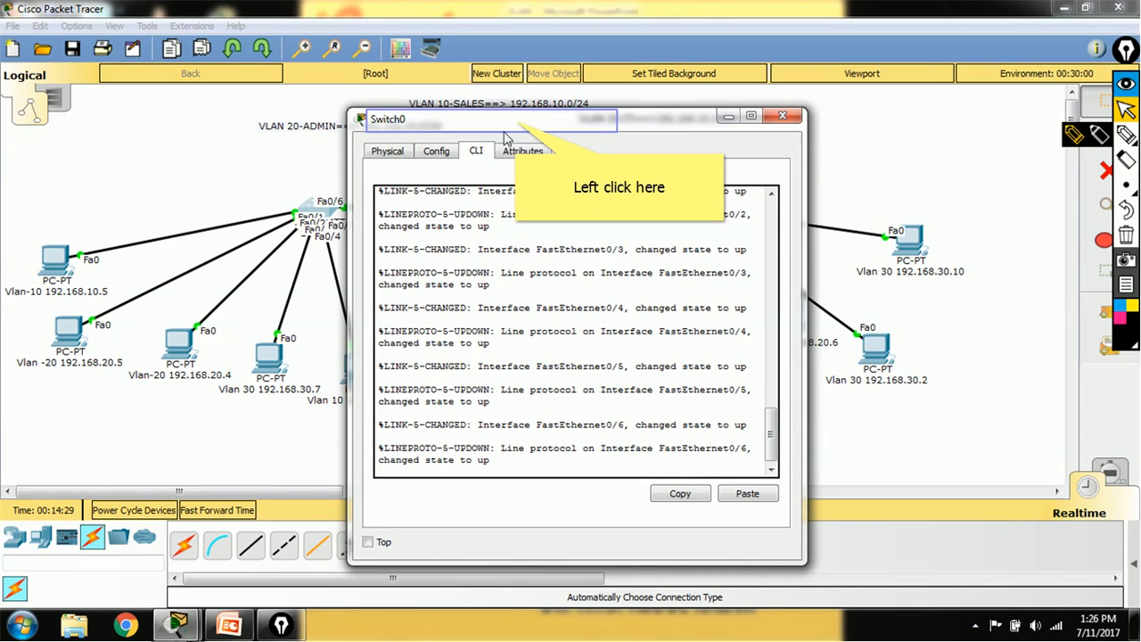
left_click_drag(517, 121, 589, 128)
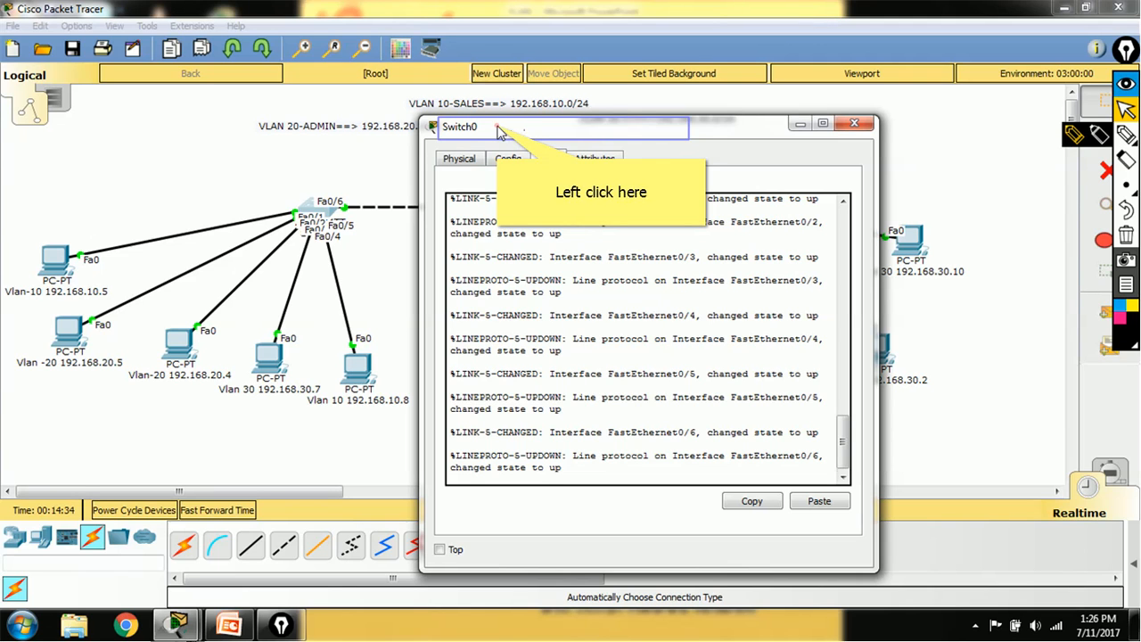
left_click_drag(500, 127, 473, 232)
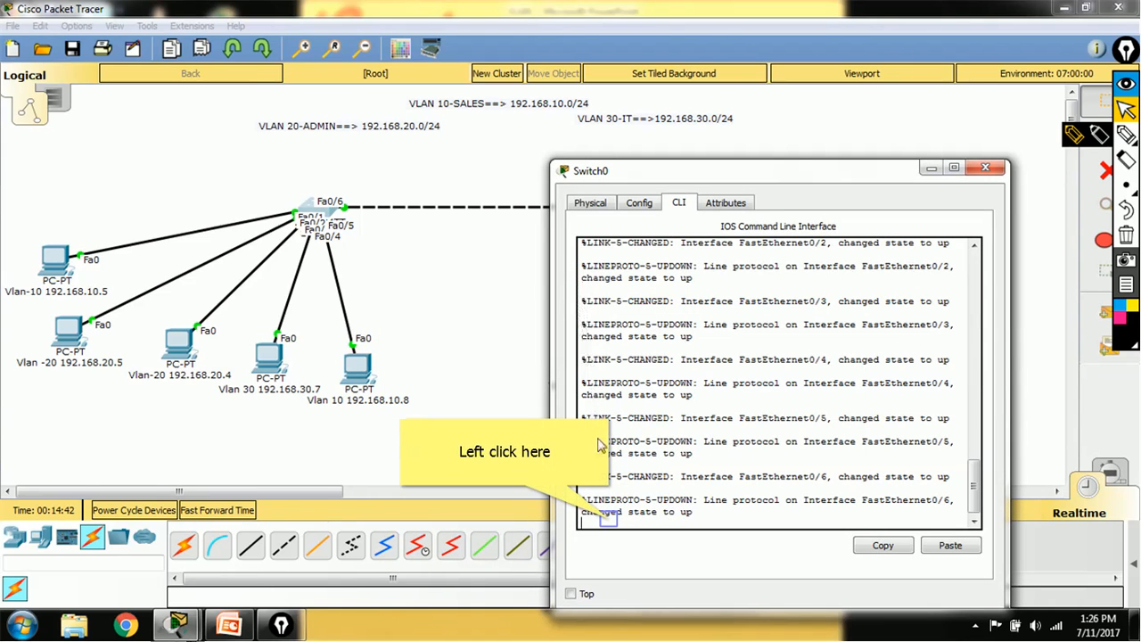
- Start the Switch0 console session, enter privileged EXEC mode with "en", and reposition the switch window
left_click(610, 524)
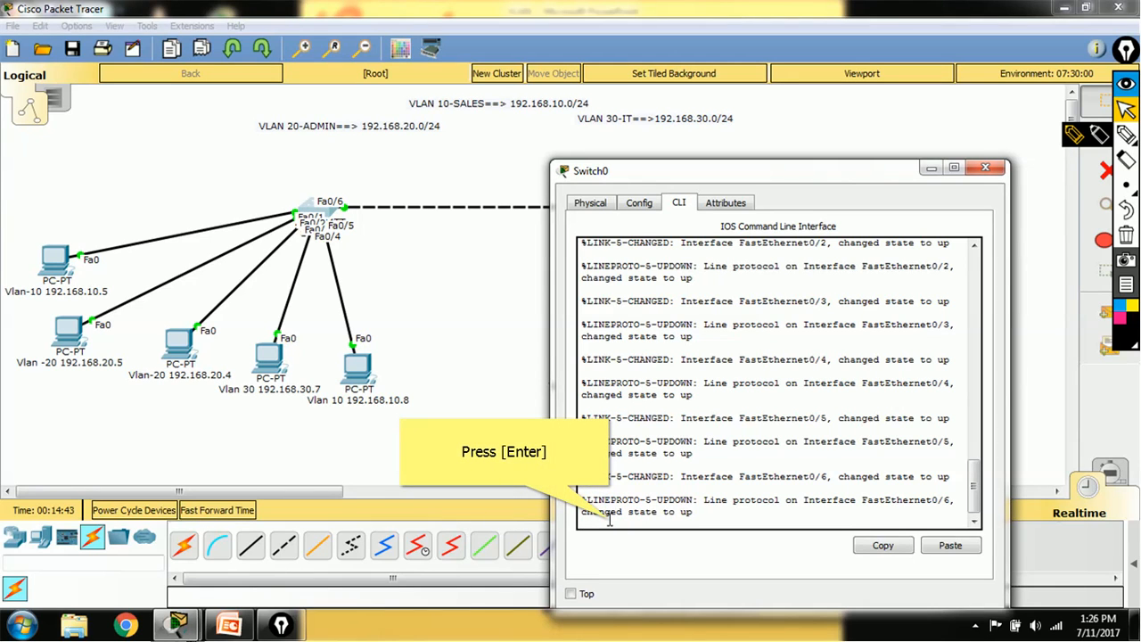
key("Return")
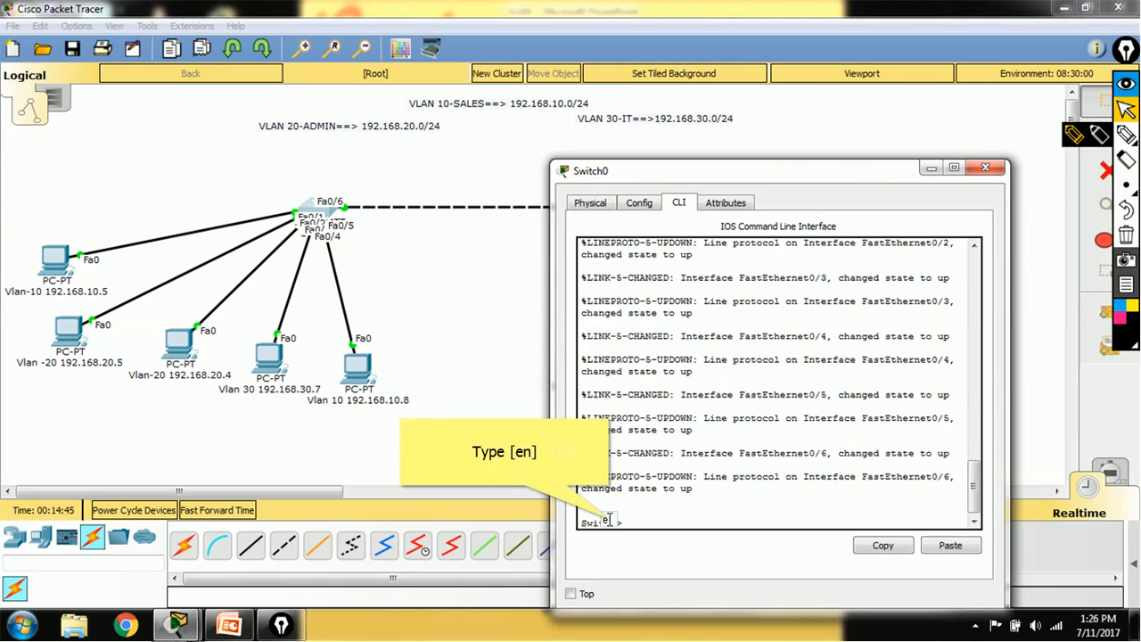
type("en")
key("Return")
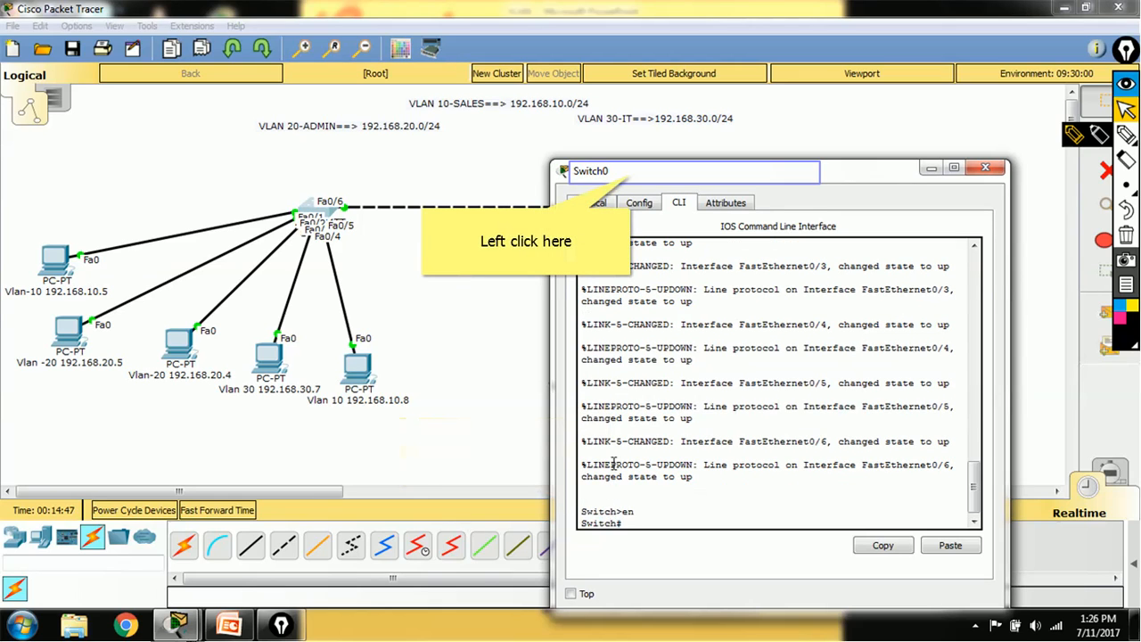
left_click(631, 177)
left_click_drag(631, 176, 527, 123)
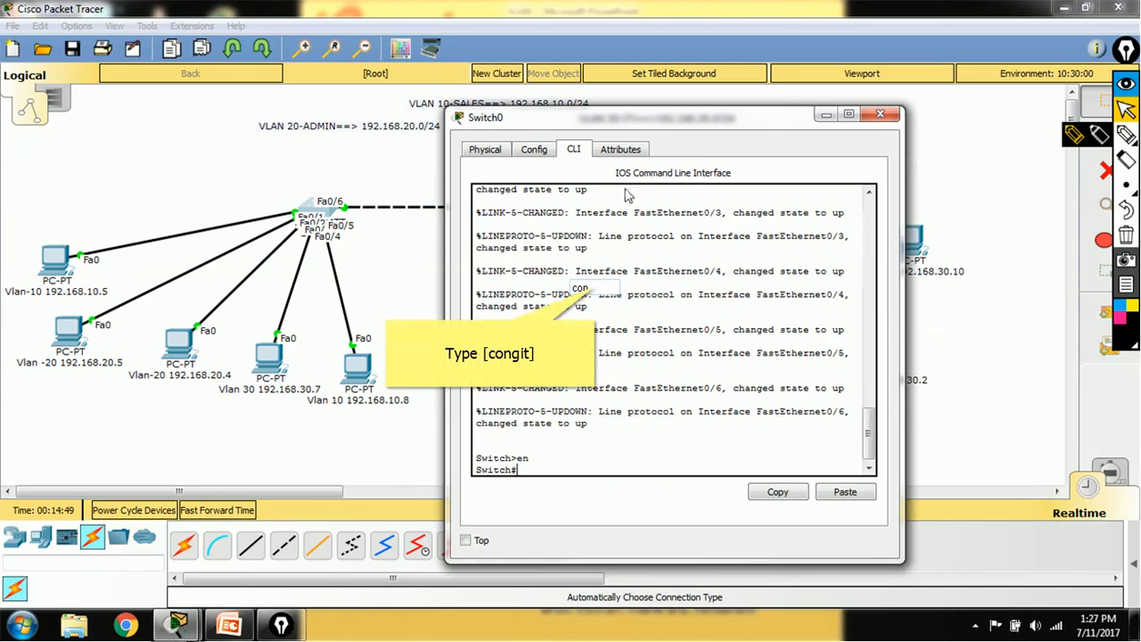
- Try to enter global configuration mode on Switch0 with "congig t"
type("congit")
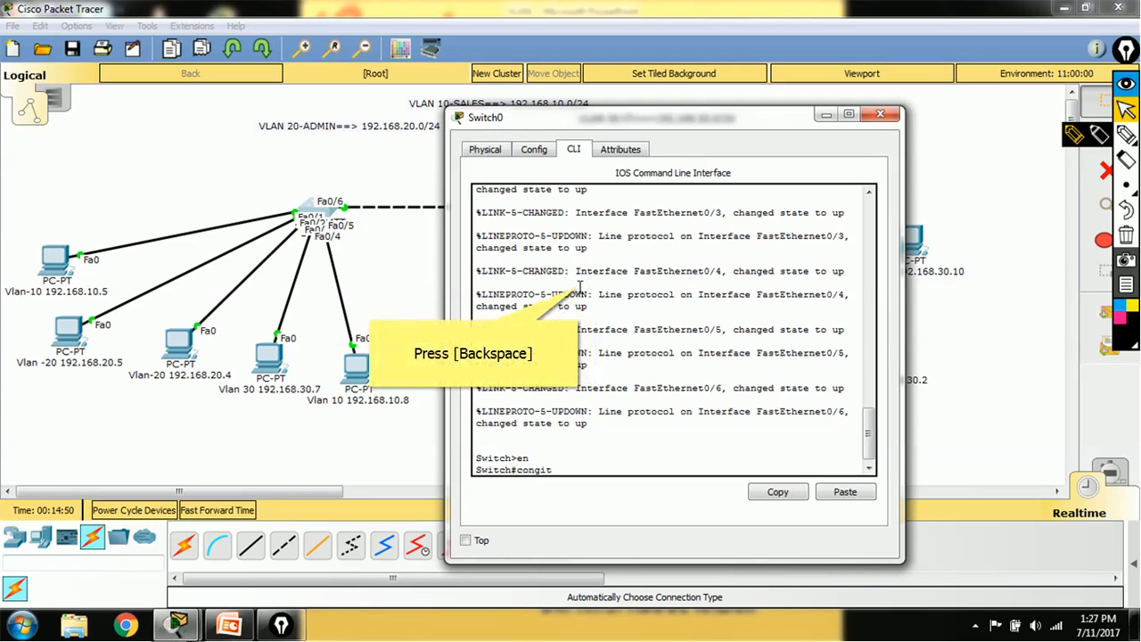
key("BackSpace")
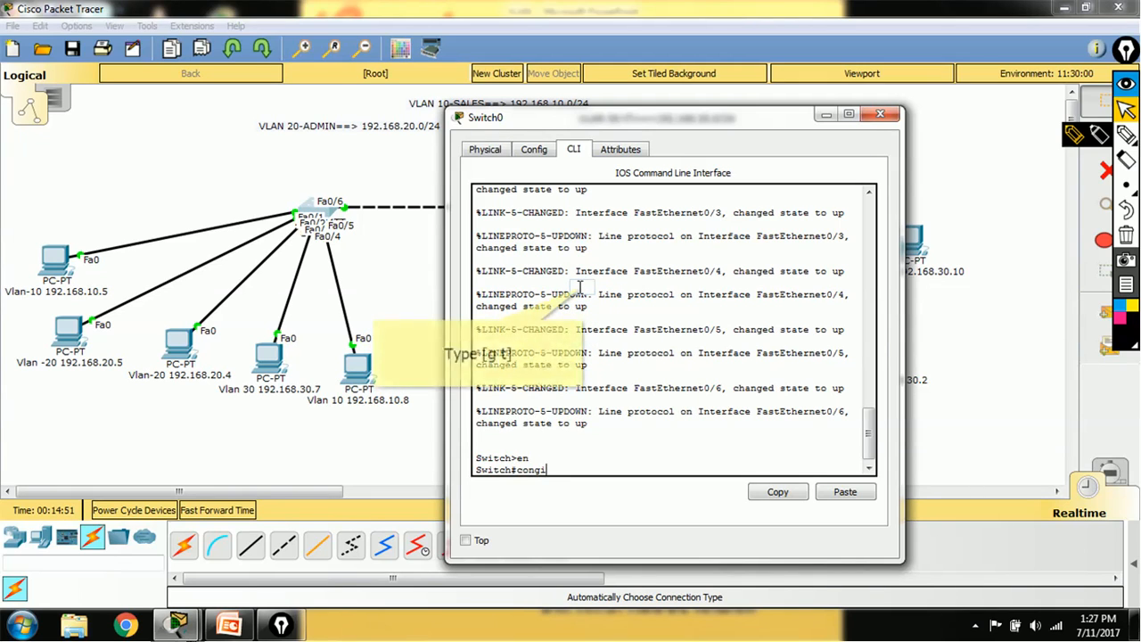
type("g t")
key("Return")
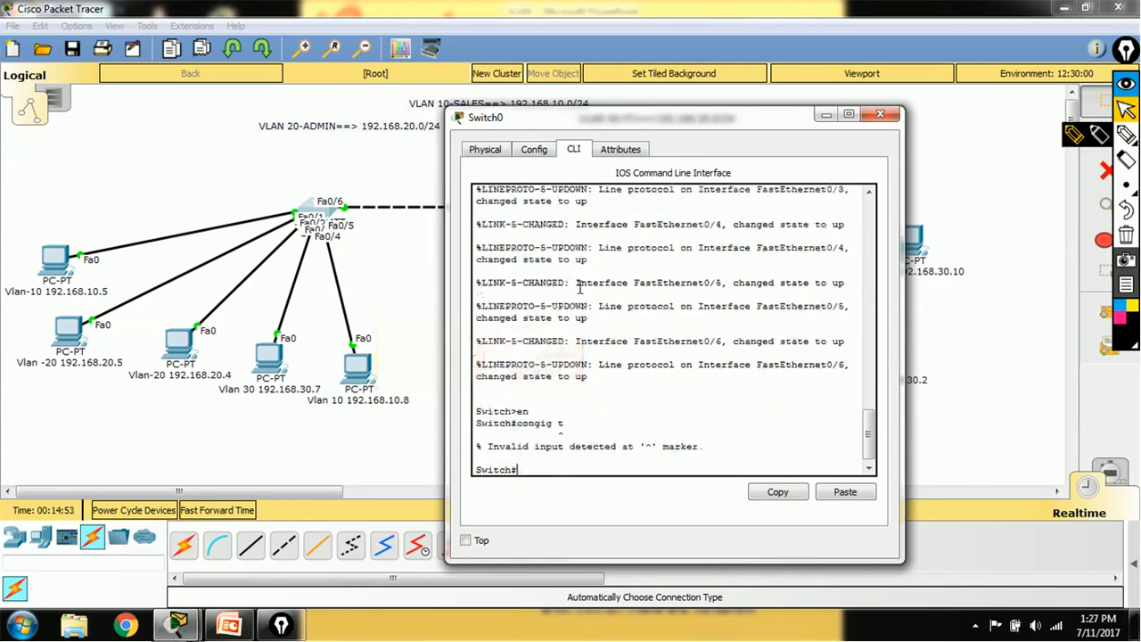
- Recall the previous command, correct it to "config t", and run it to enter global configuration mode
key("Up")
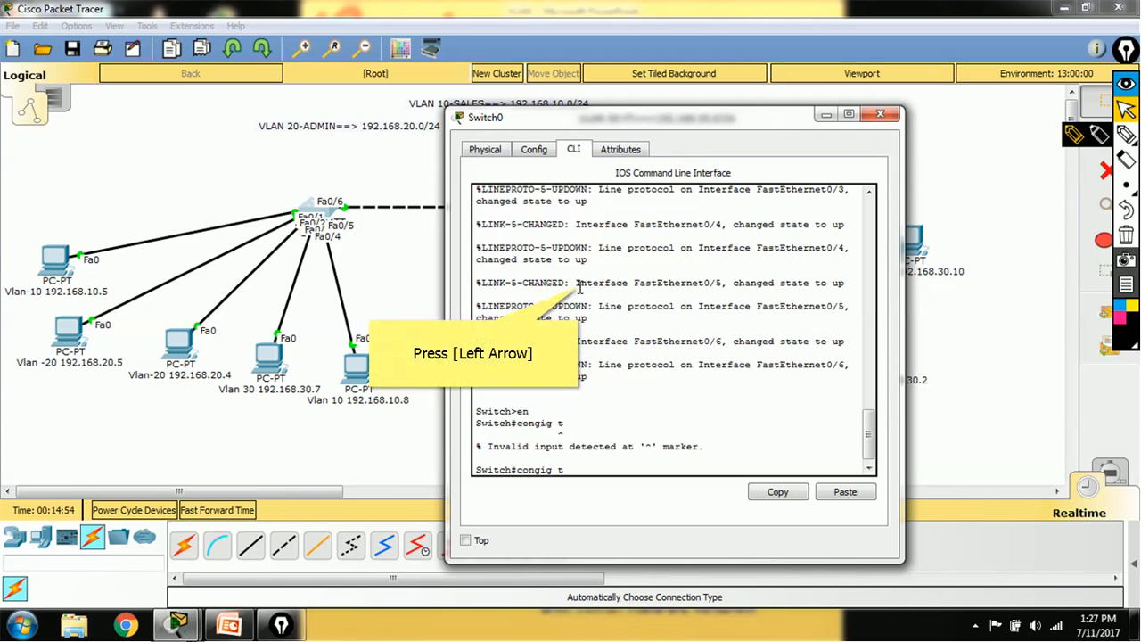
key("Left")
key("Left")
key("Left")
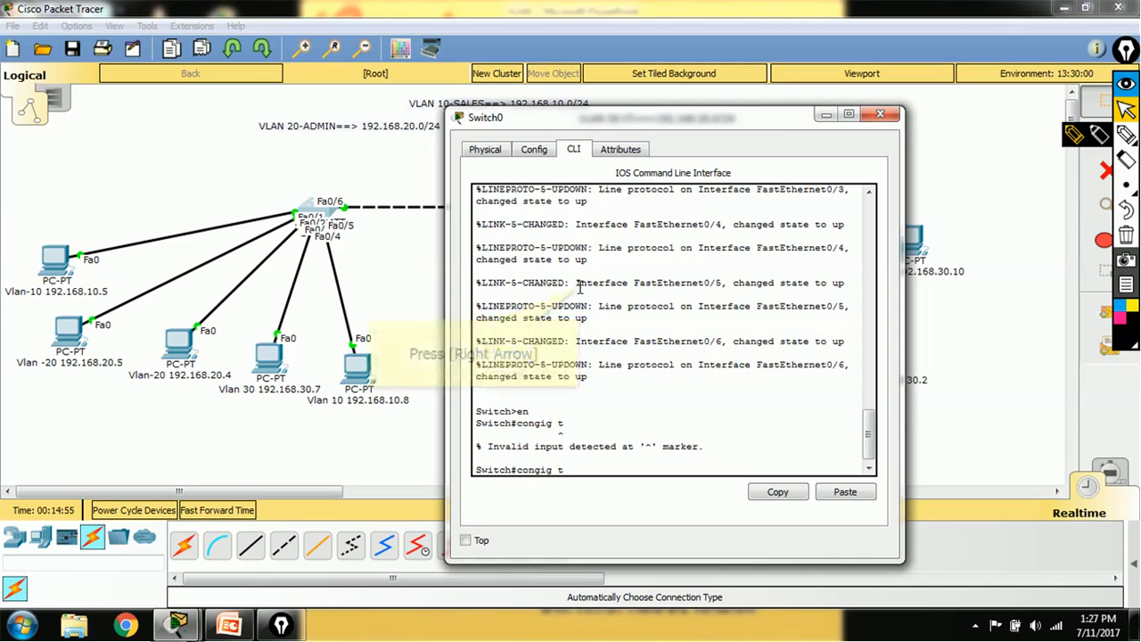
key("Right")
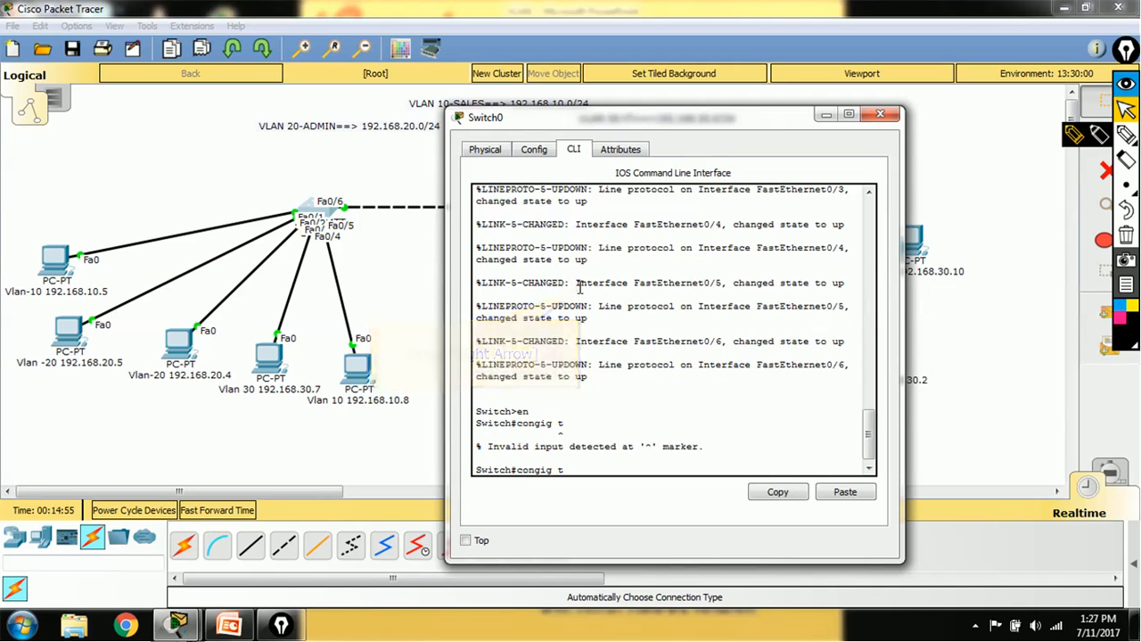
key("BackSpace")
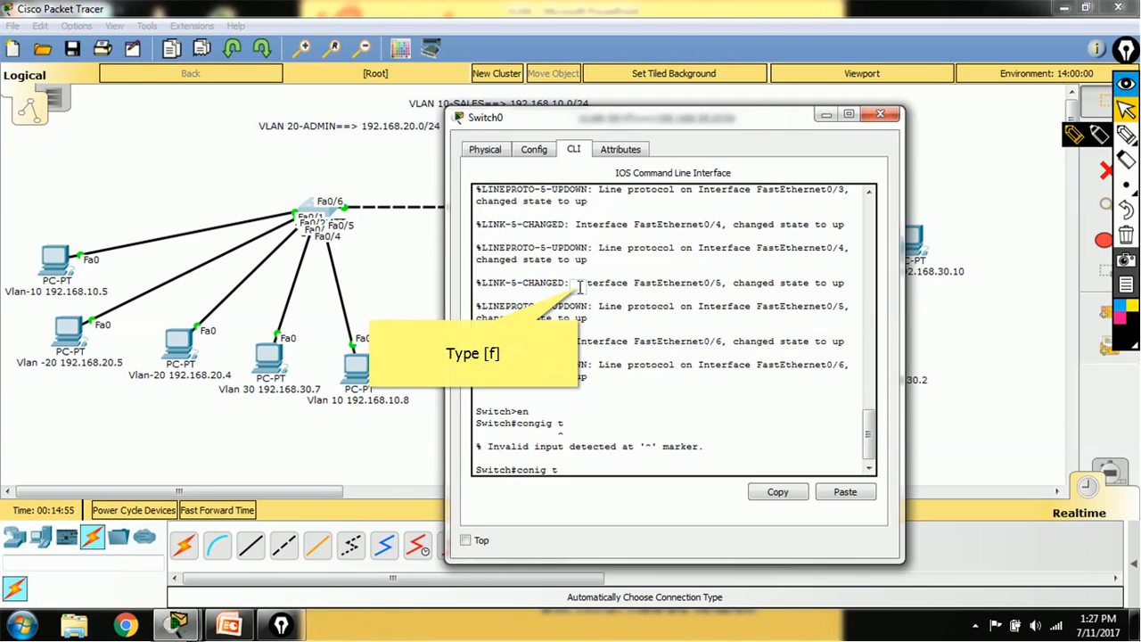
type("f")
key("Return")
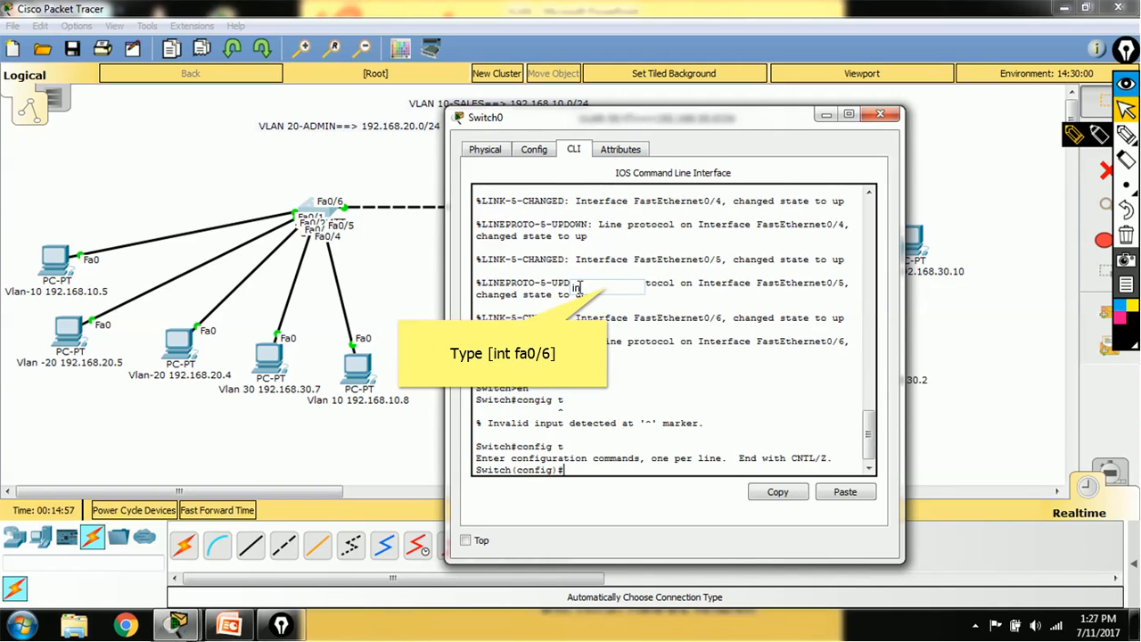
- Configure interface fa0/6 on Switch0 as a trunk port with "switchport mode trunk"
type("int fa0/6")
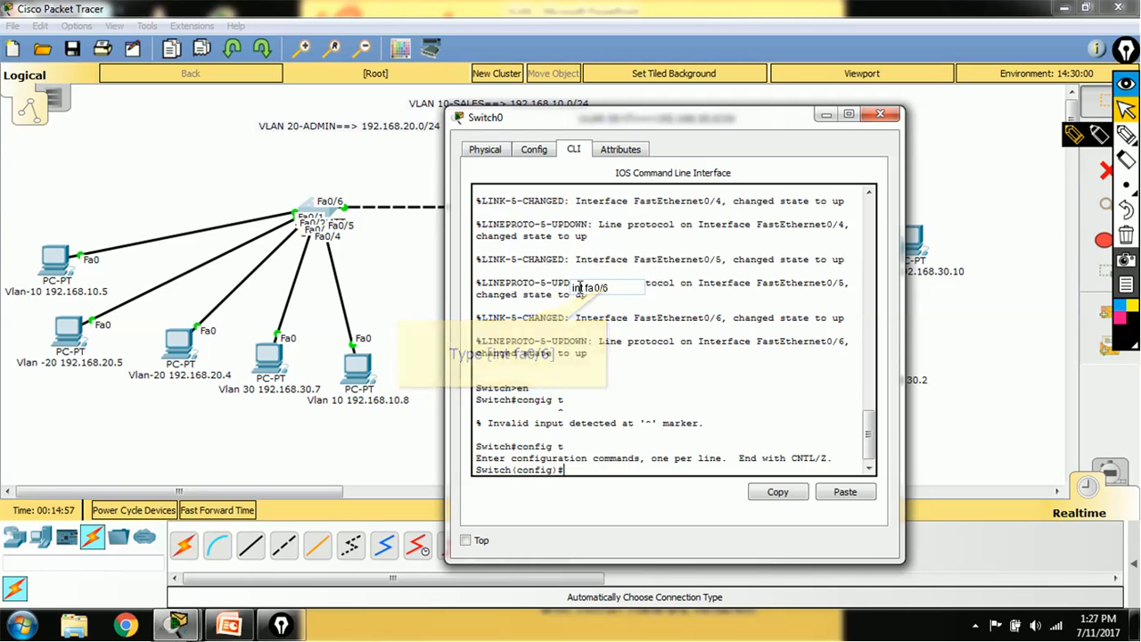
key("Return")
type("sw")
key("Return")
type("mode")
key("Return")
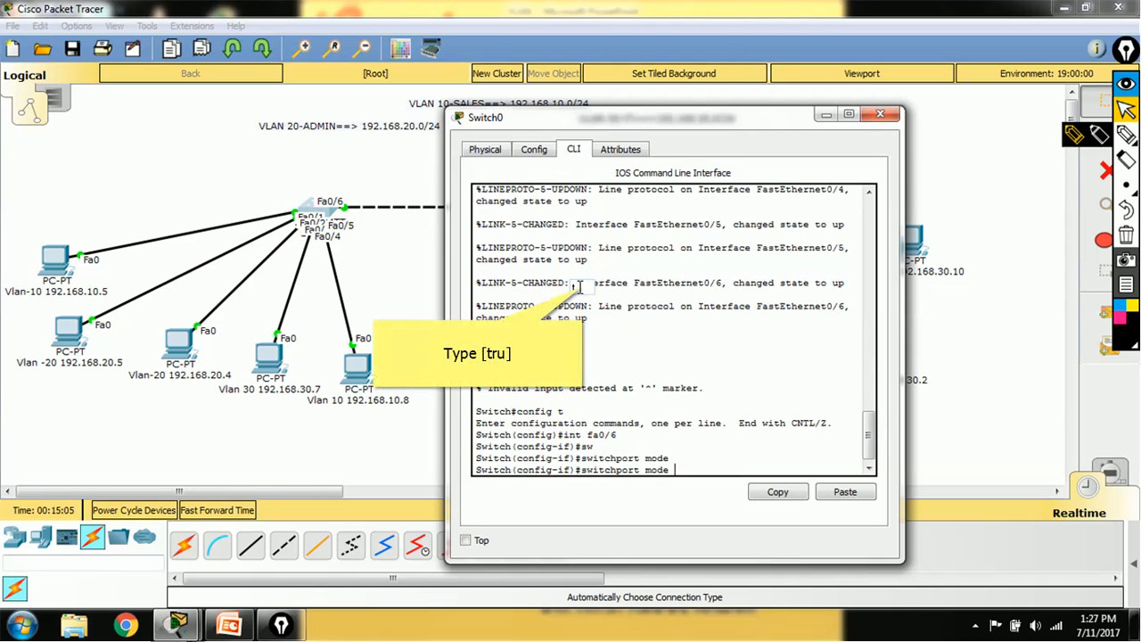
type("tru")
key("Return")
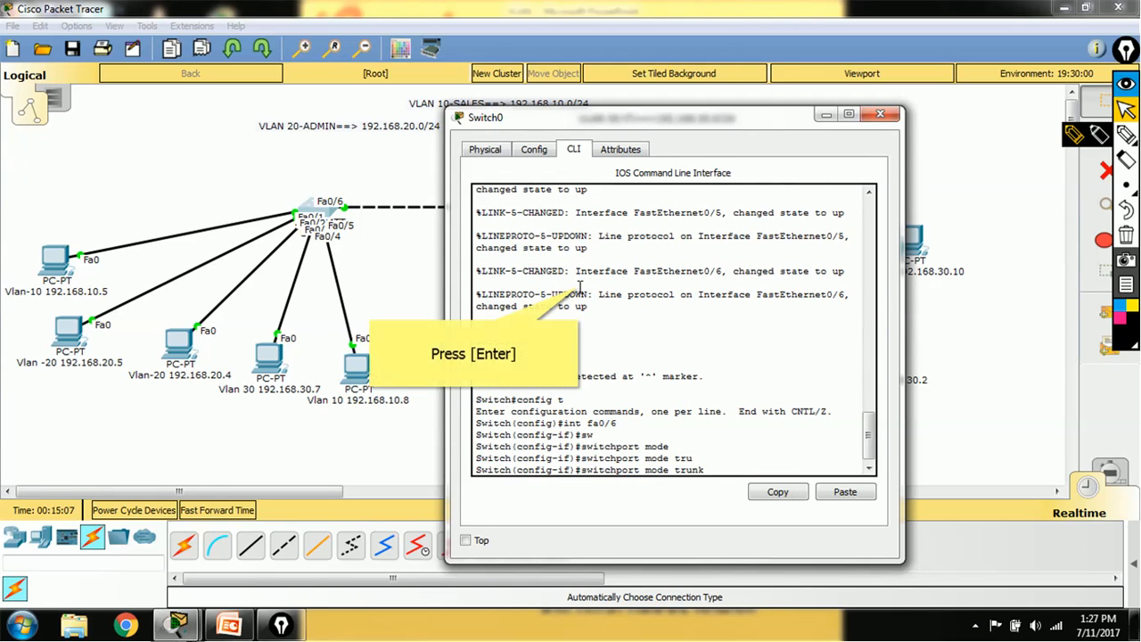
key("Return")
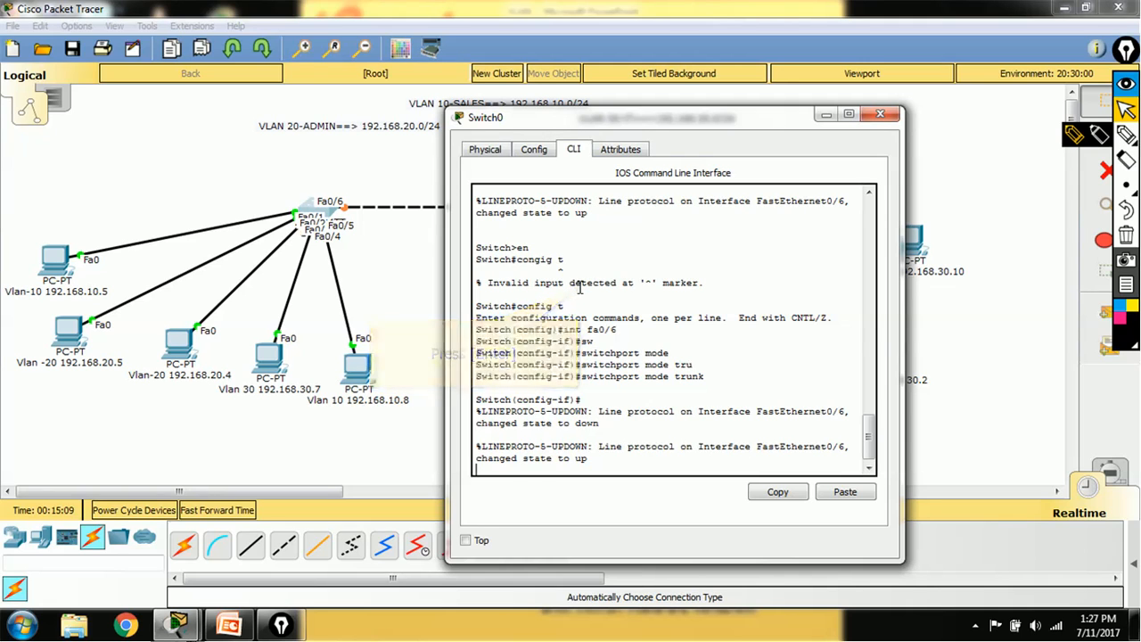
- Leave interface configuration on Switch0 and return to the privileged EXEC prompt
key("Return")
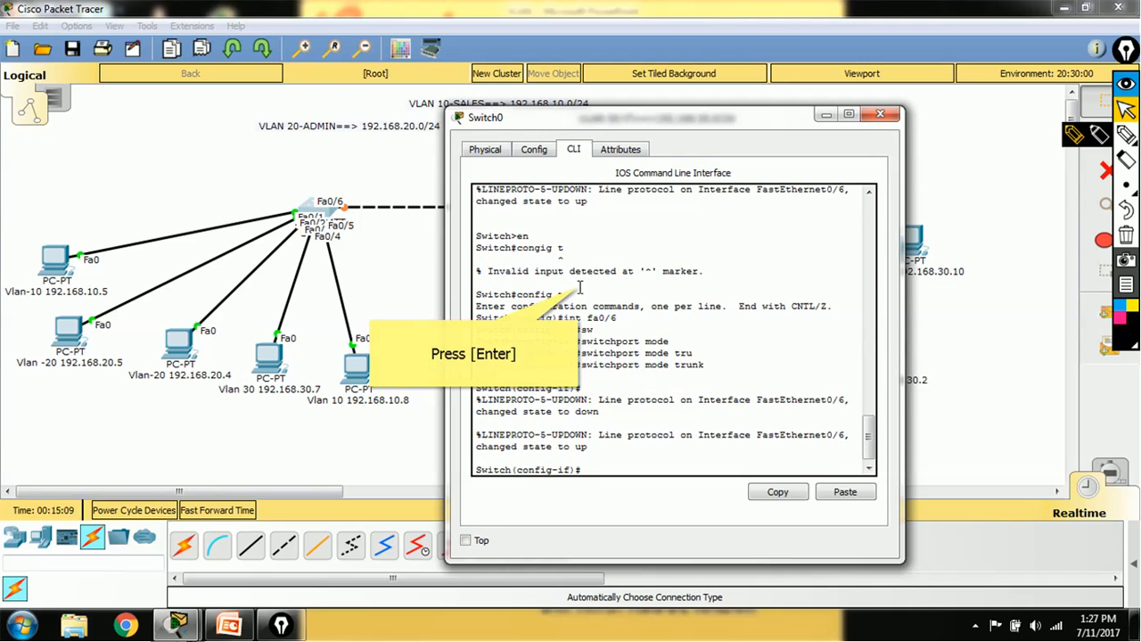
key("Return")
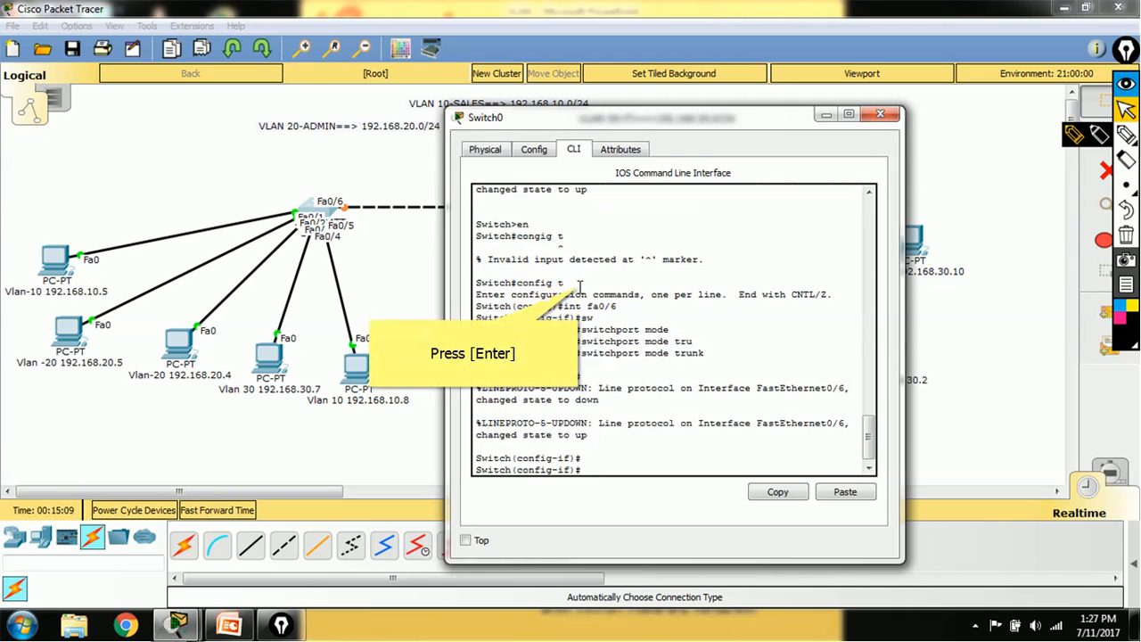
key("Return")
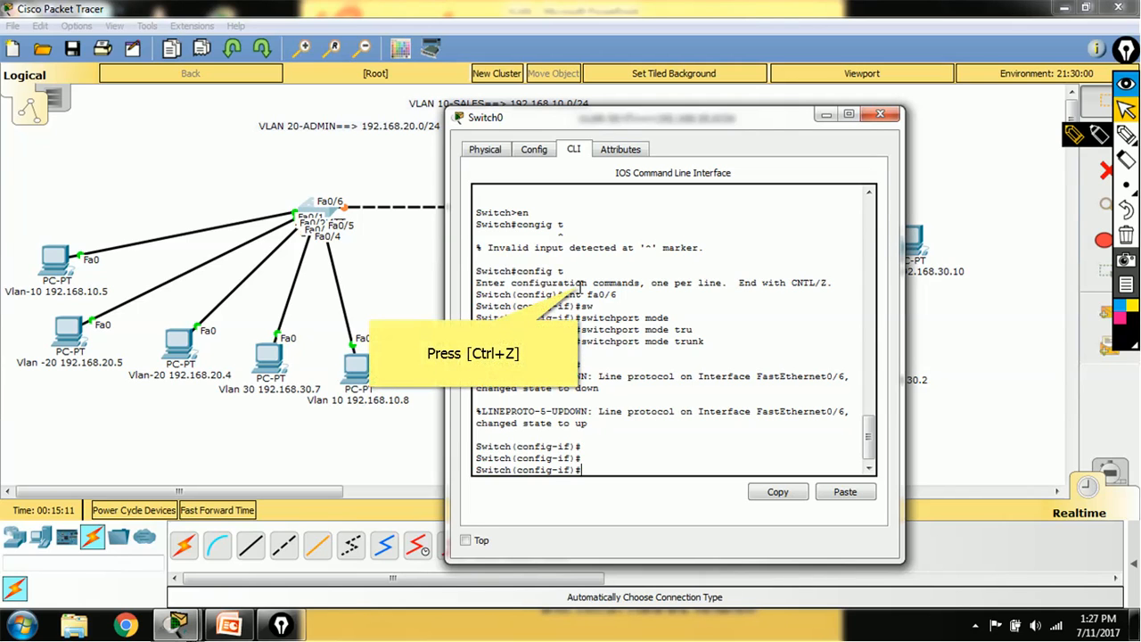
key("ctrl+z")
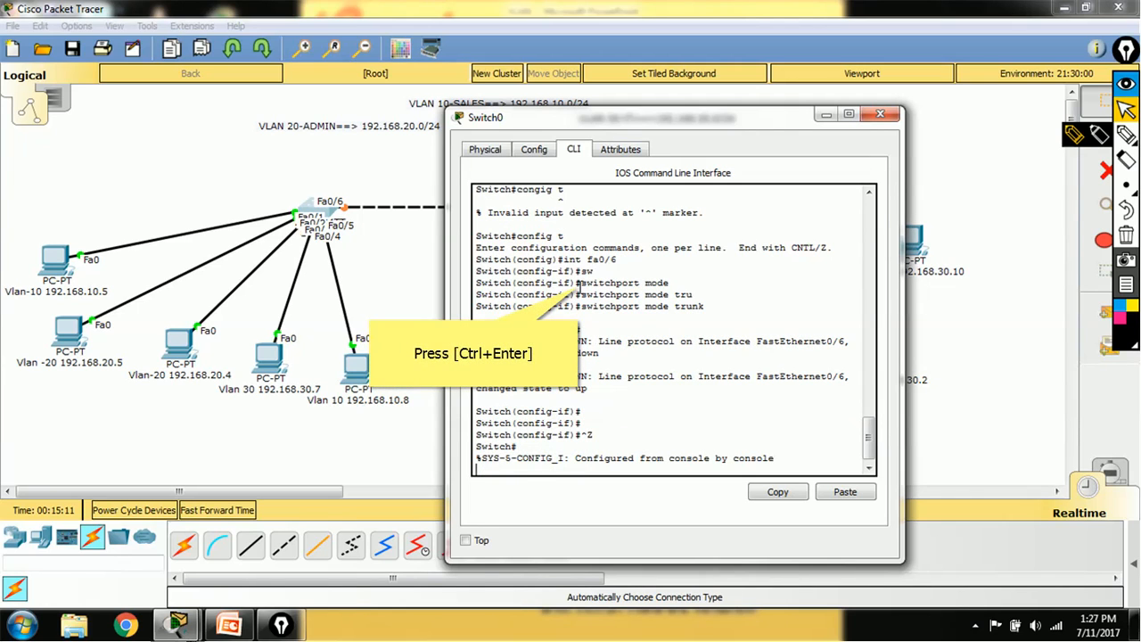
key("Return")
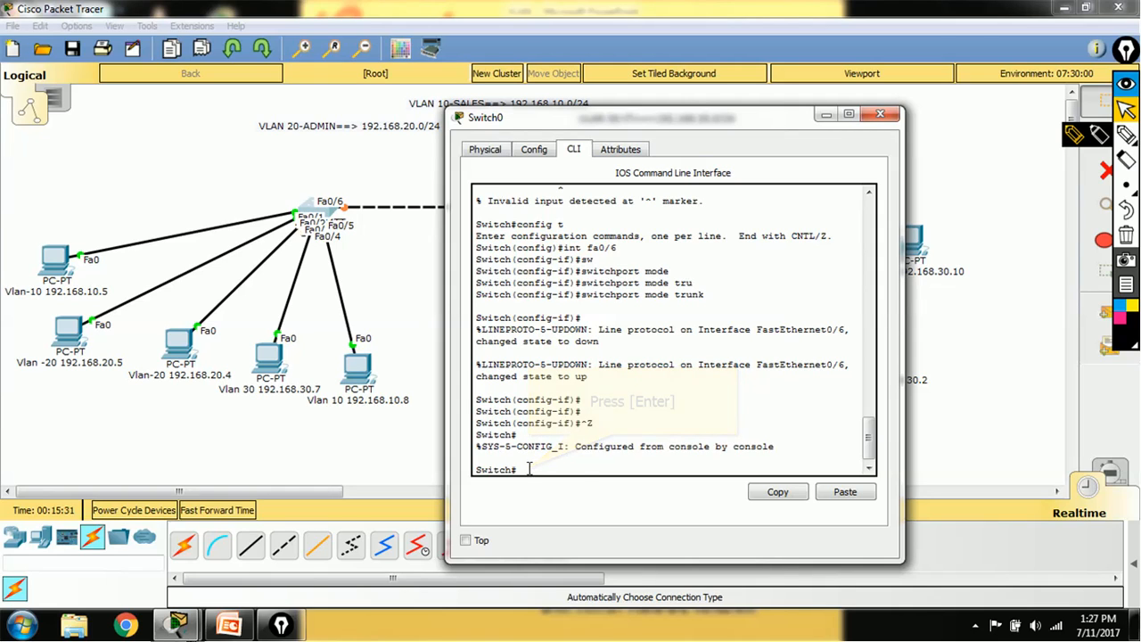
key("Return")
- Create VLAN 10 named SALES on Switch0 from global configuration mode and return to the privileged EXEC prompt
type("config t")
key("Return")
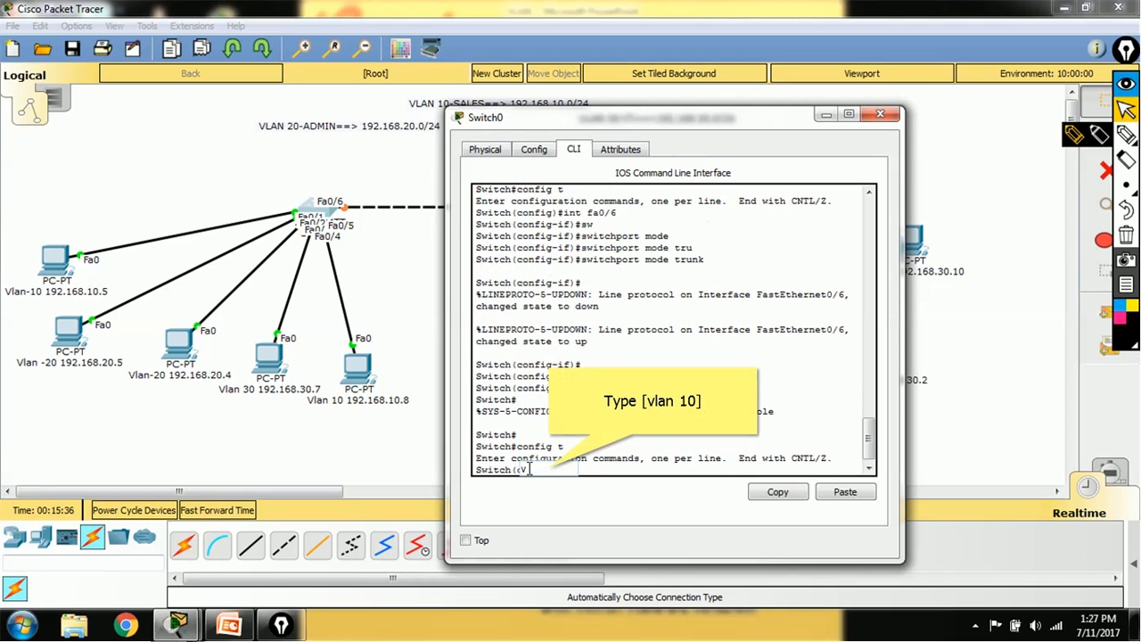
type("vlan 10")
key("Return")
type("name SALES")
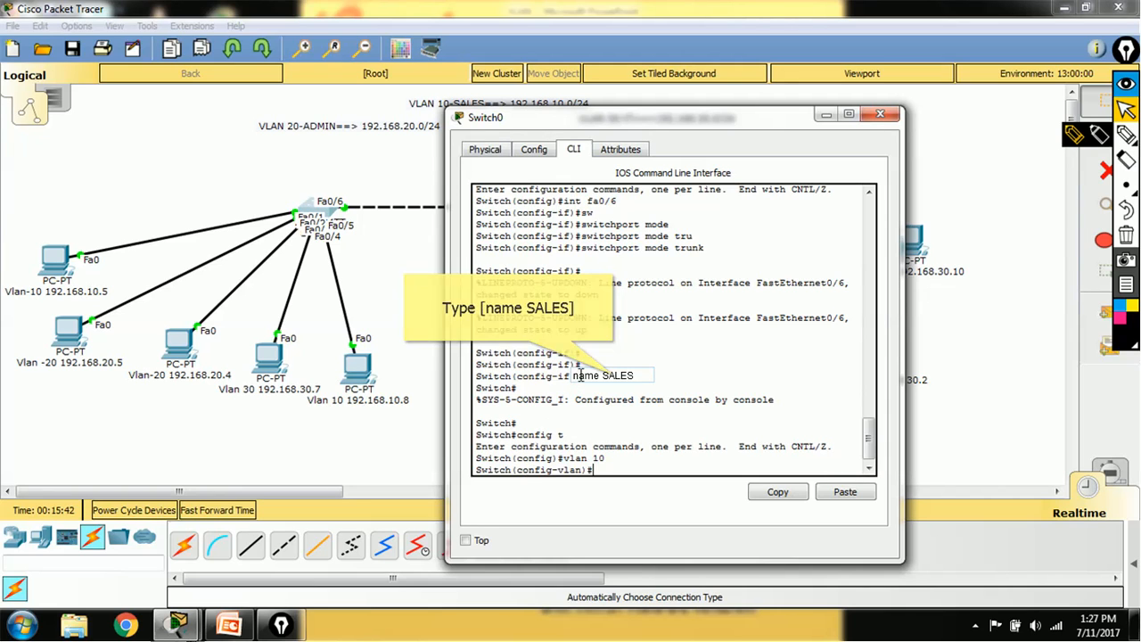
key("Return")
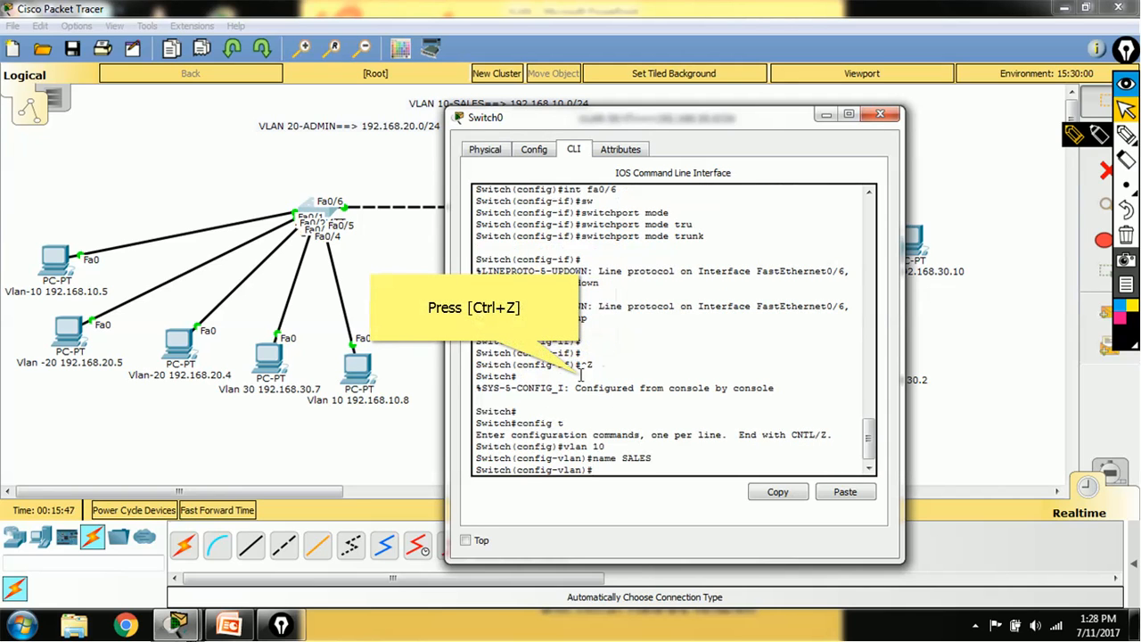
key("ctrl+z")
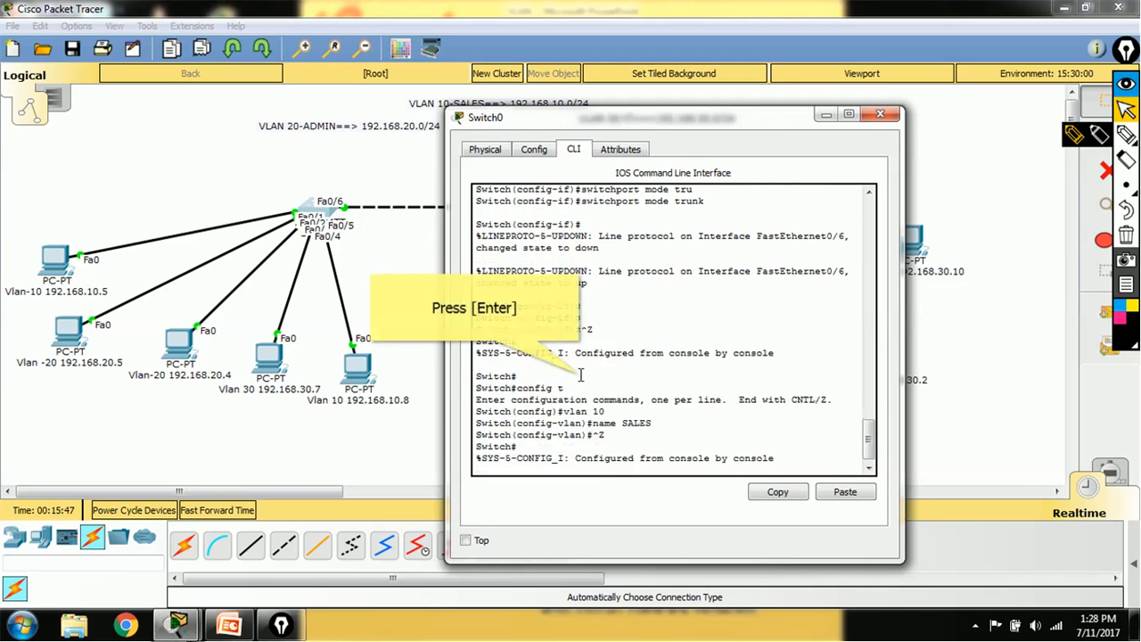
key("Return")
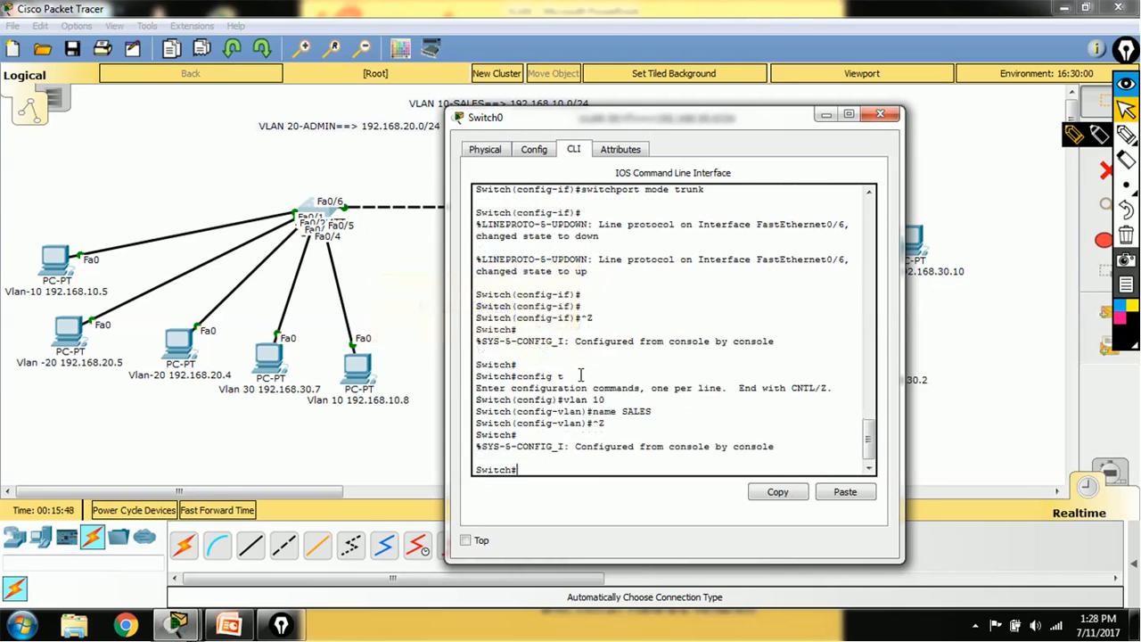
- Enter global configuration mode on Switch0 with "config t" and create VLAN 20
key("Up")
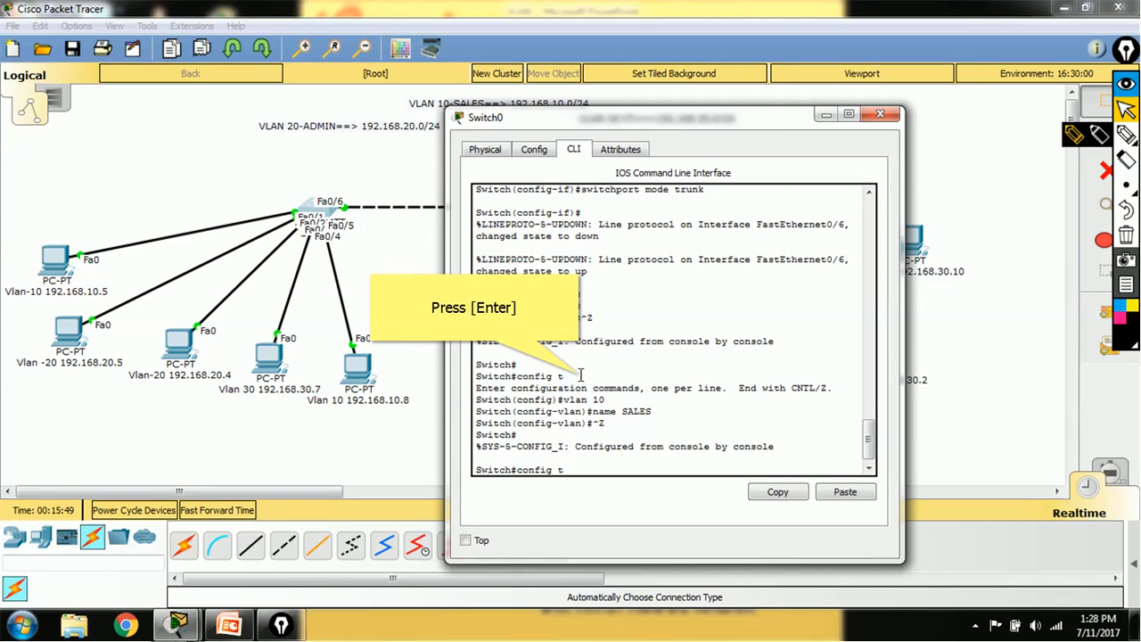
key("Return")
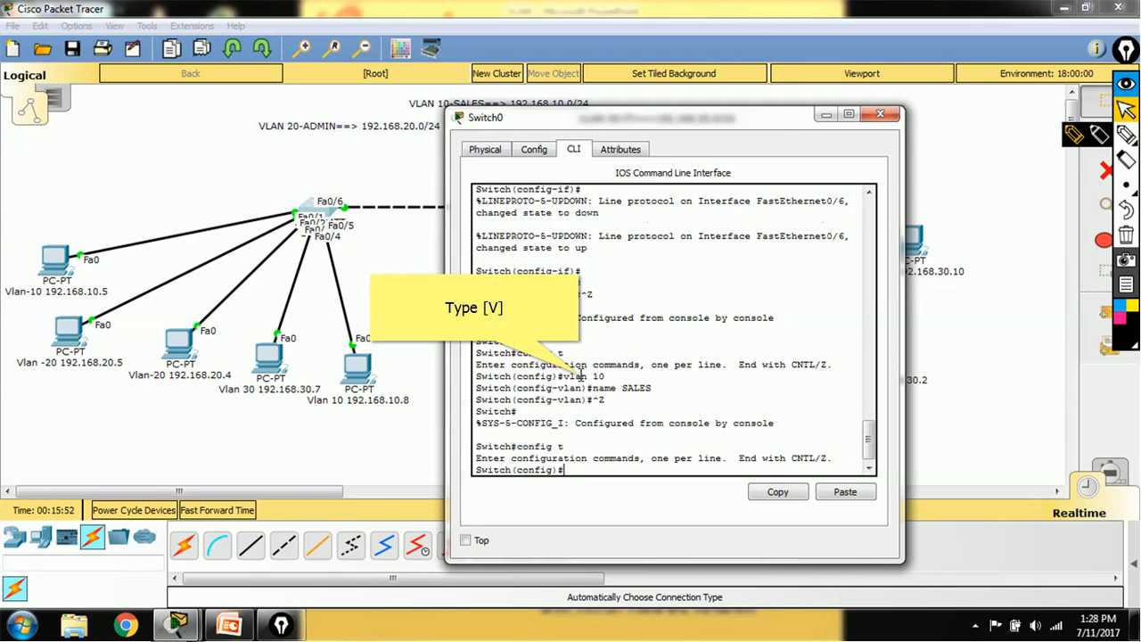
type("V")
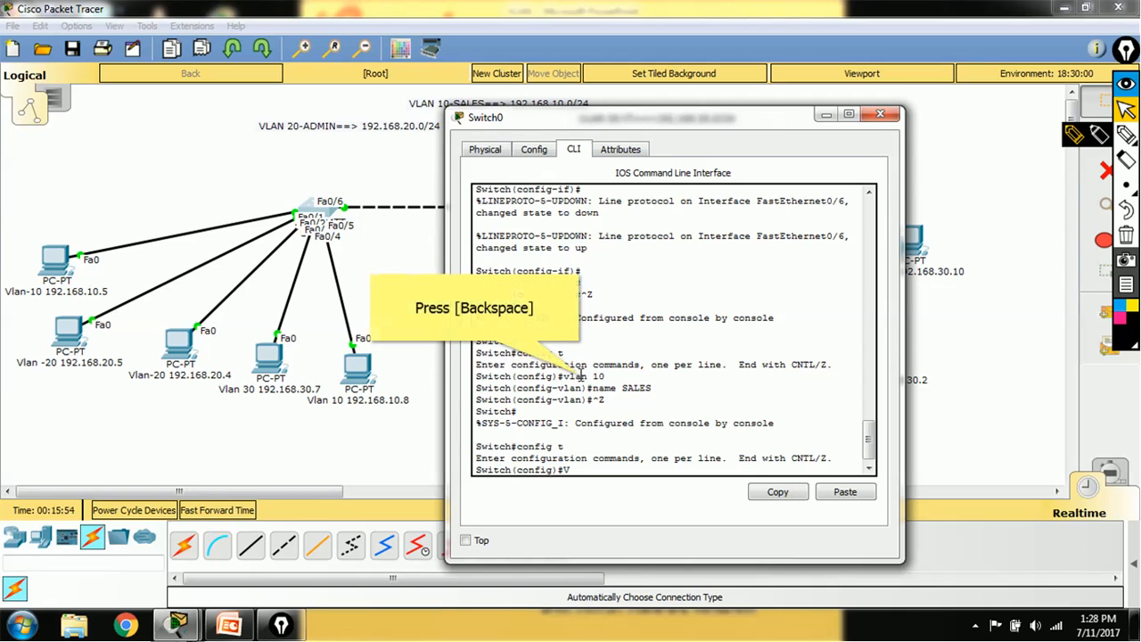
key("BackSpace")
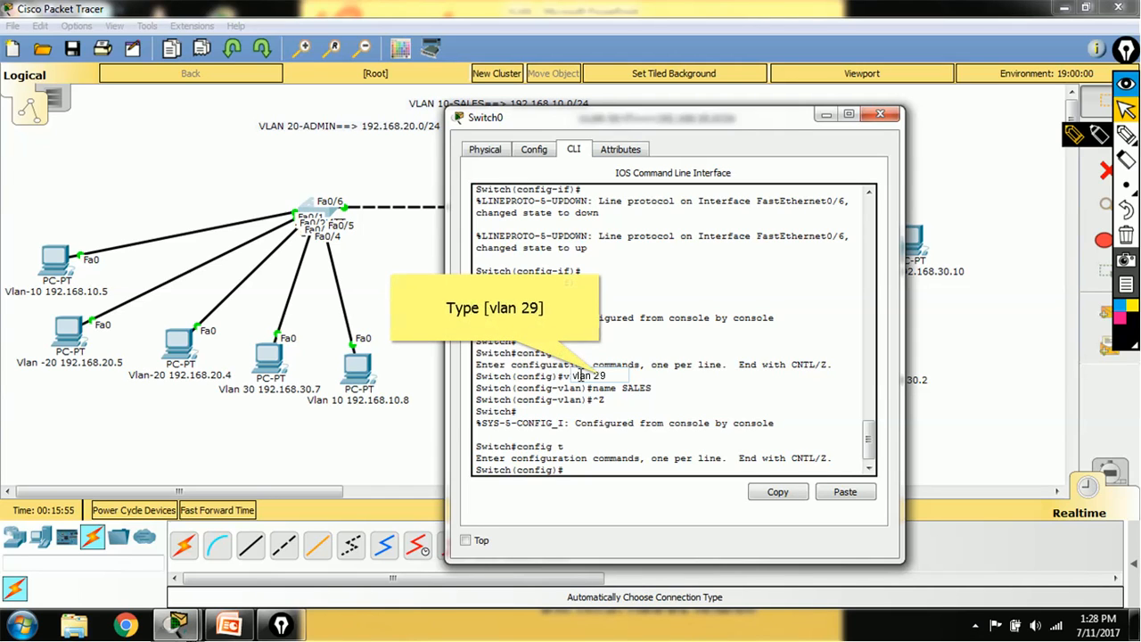
type("vlan 29")
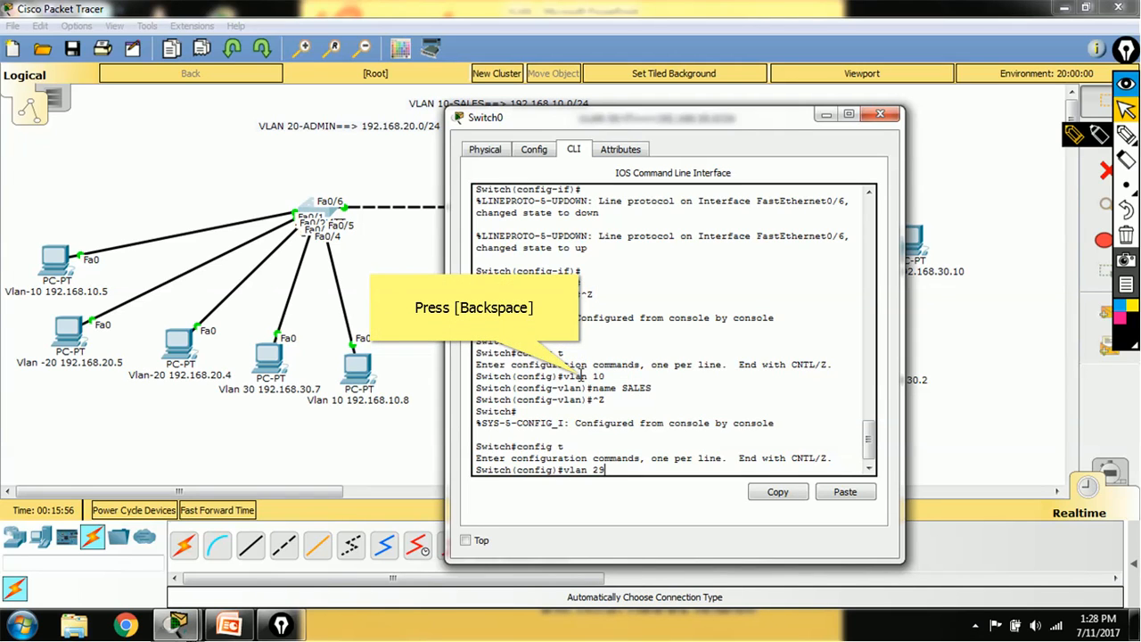
key("BackSpace")
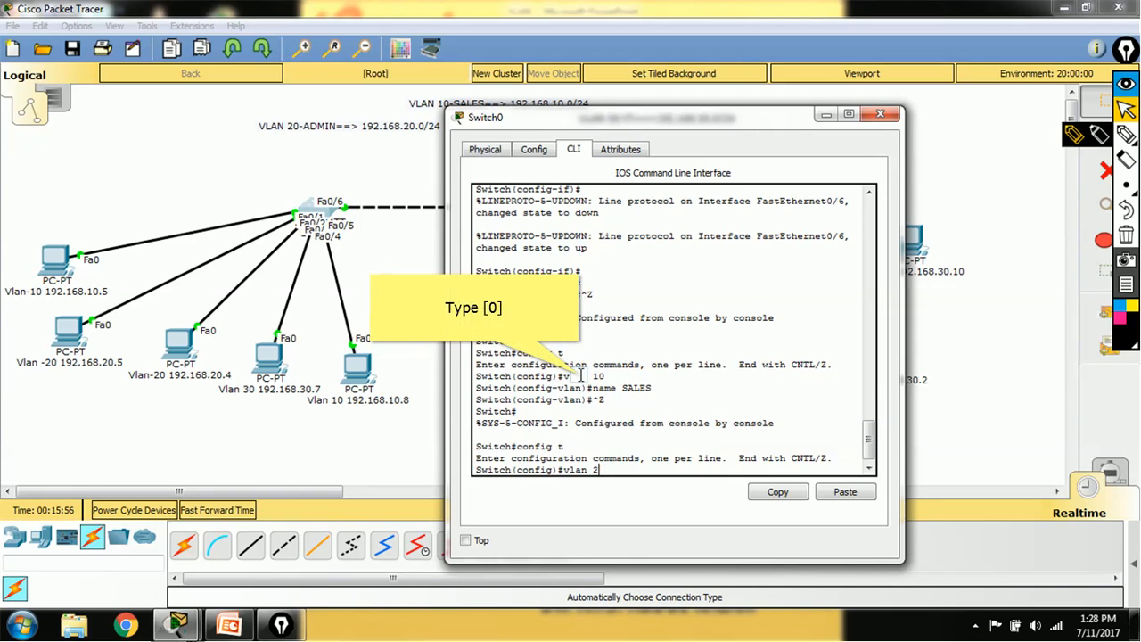
type("0")
key("Return")
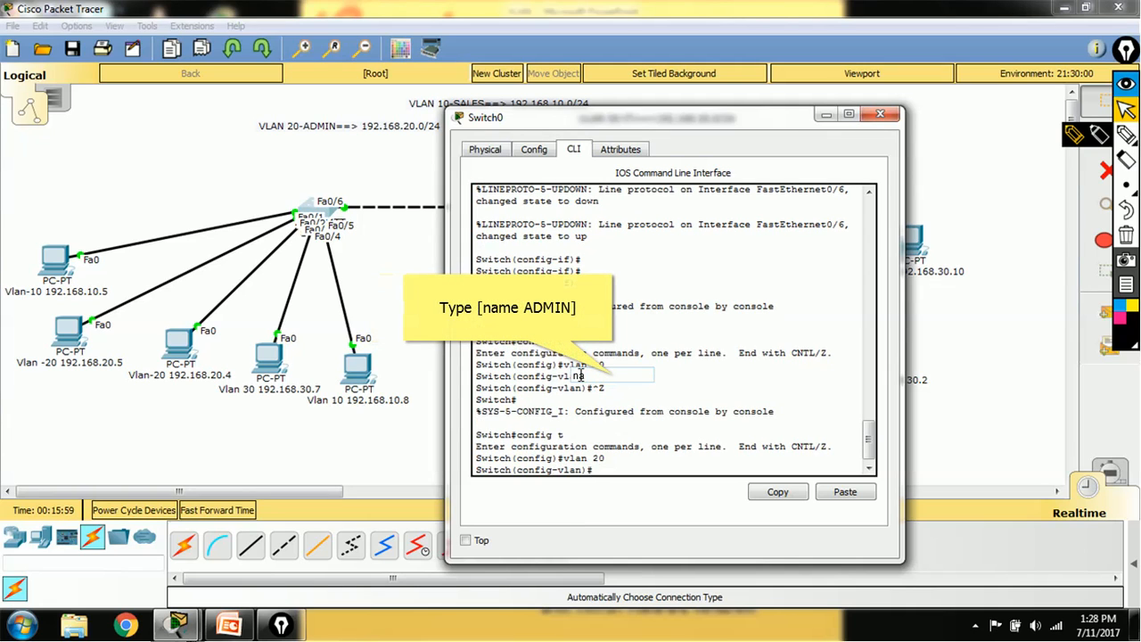
- Name VLAN 20 ADMIN and exit to global configuration mode
type("name ADMIN")
key("Return")
type("e")
type("exit")
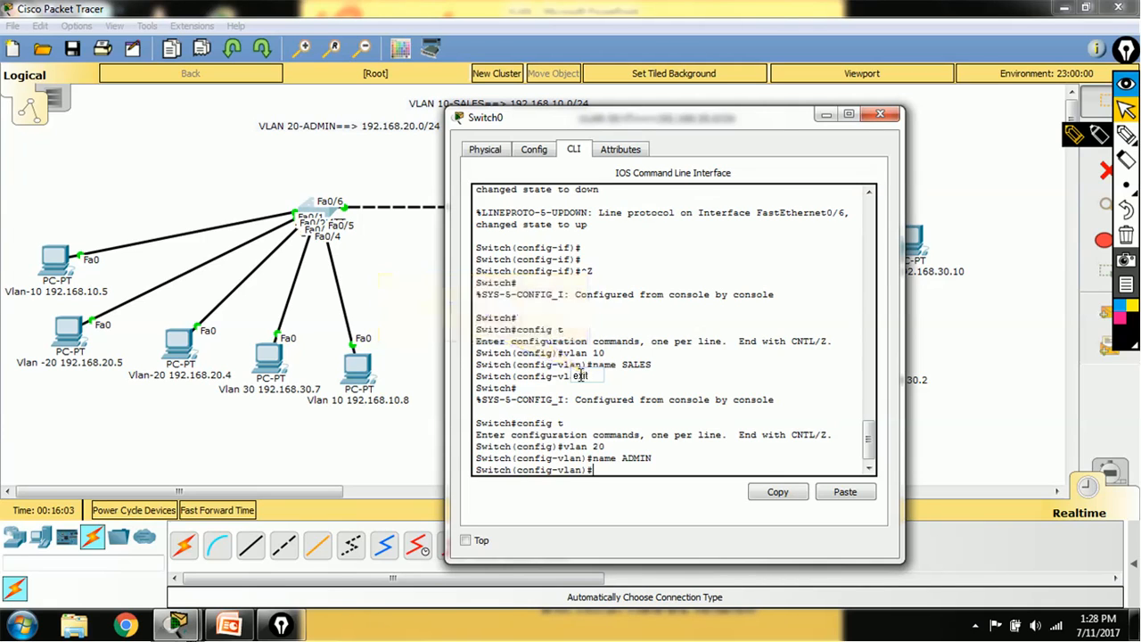
key("Return")
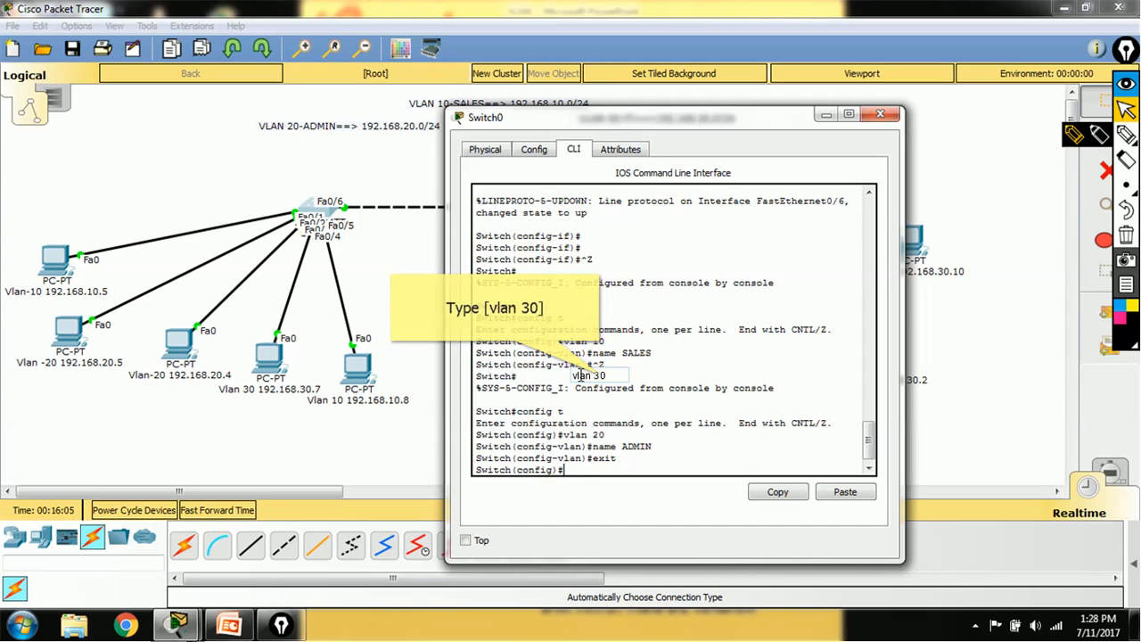
- Create VLAN 30 named IT on Switch0 and exit to global configuration mode
type("vlan 30")
key("Return")
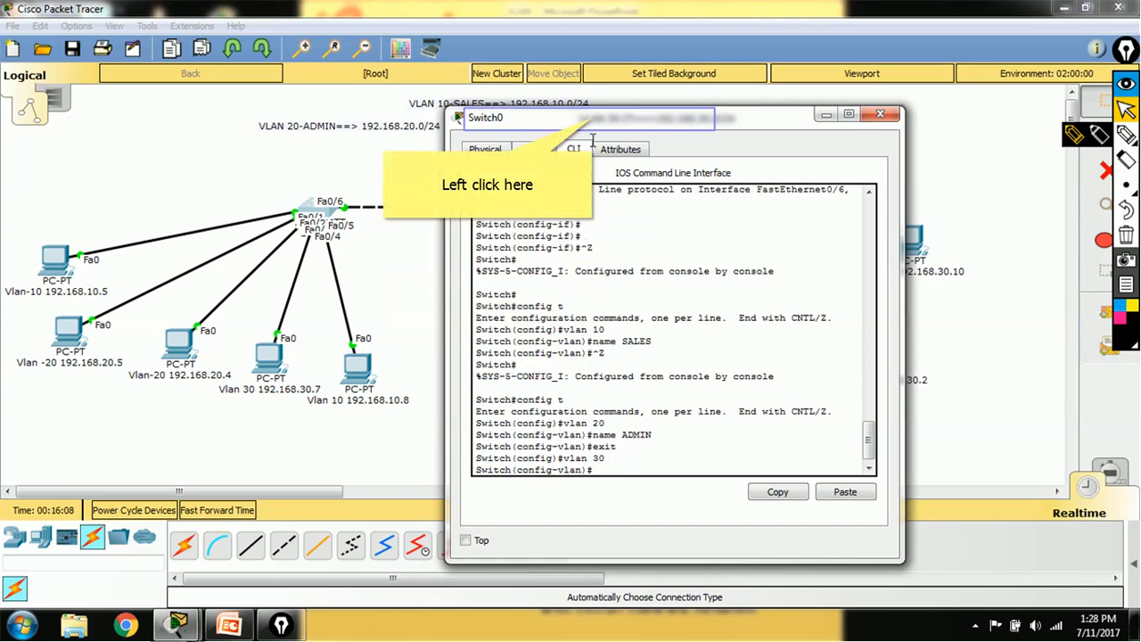
left_click(592, 118)
type("name")
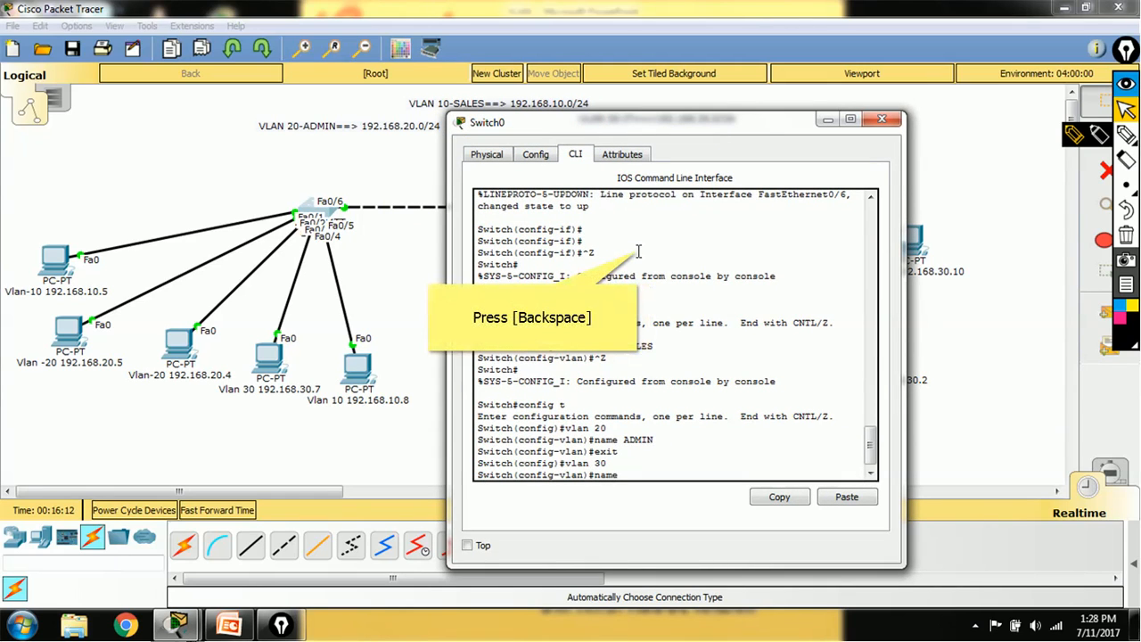
key("BackSpace")
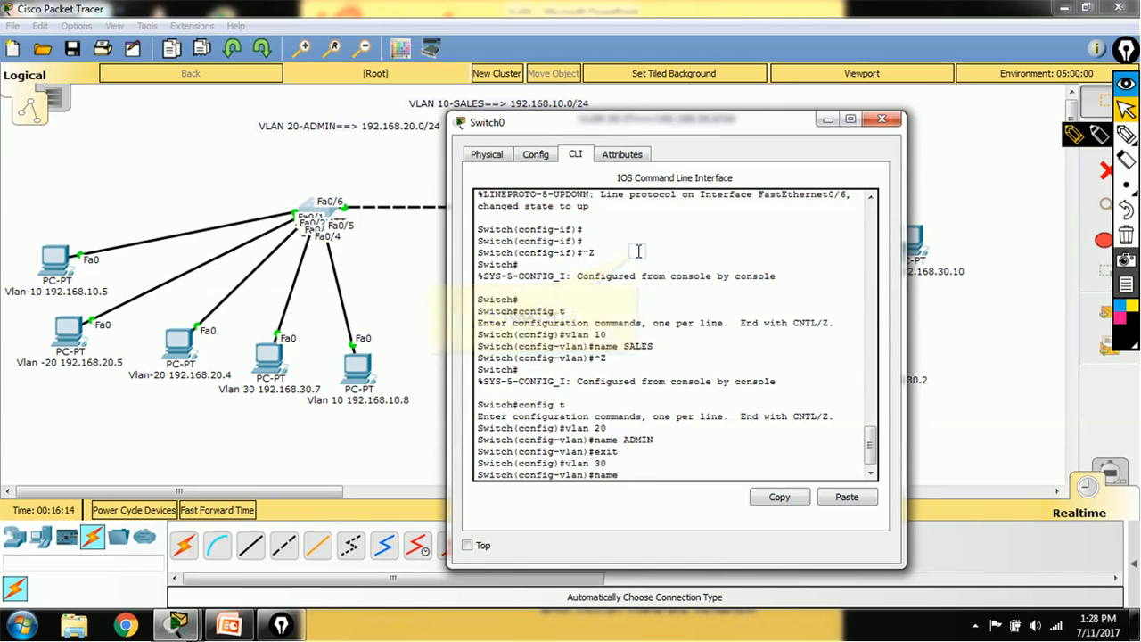
type("IT")
key("Return")
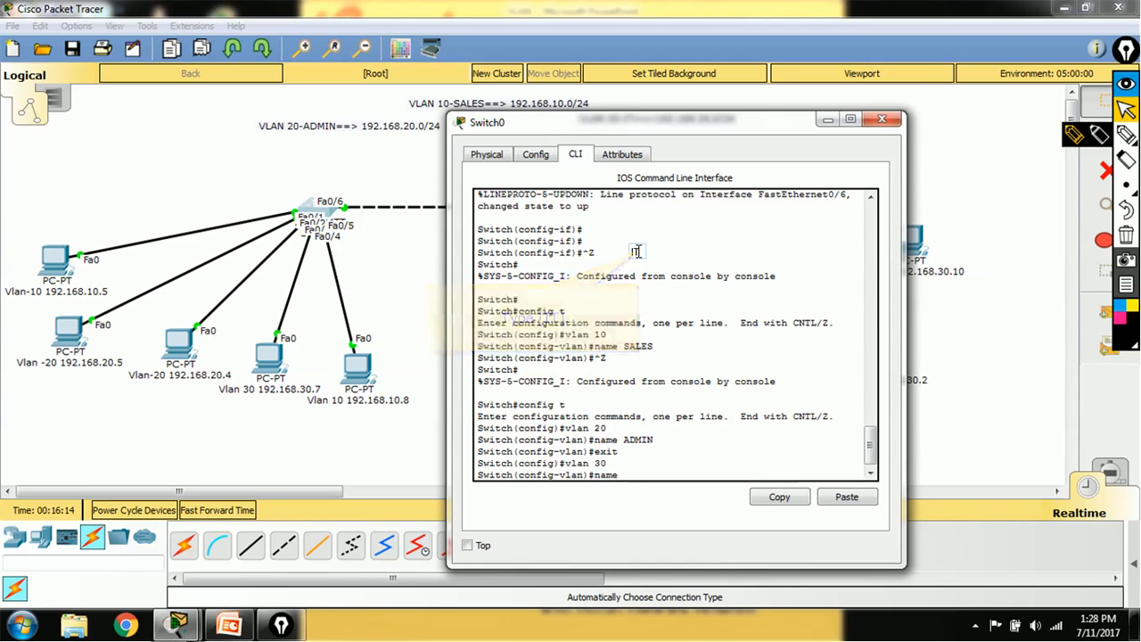
type("ex")
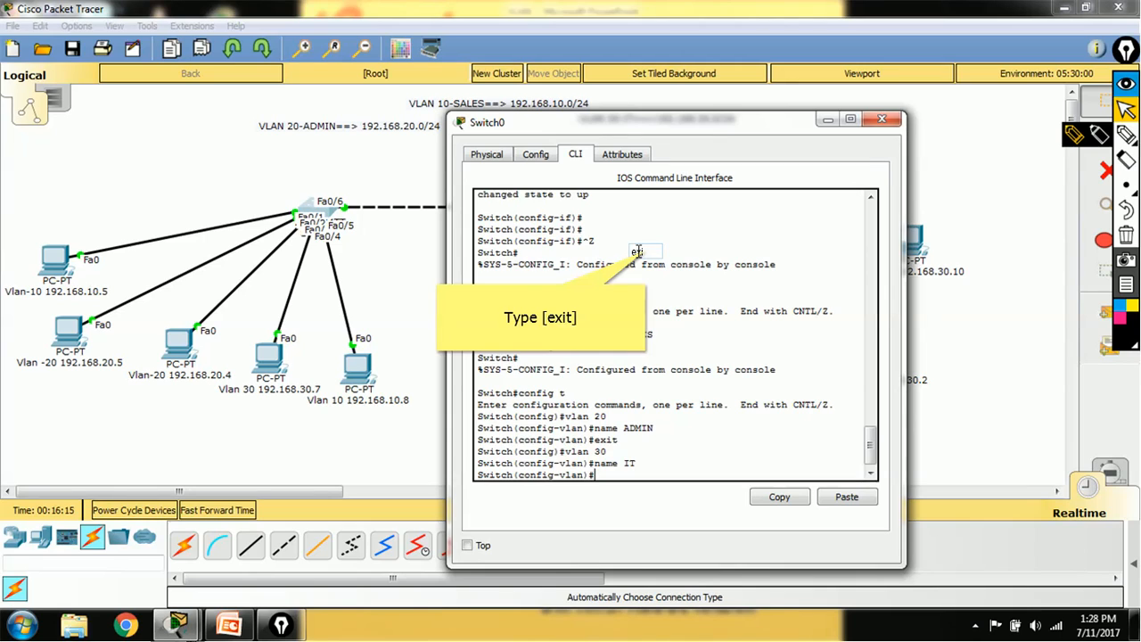
type("it")
key("Return")
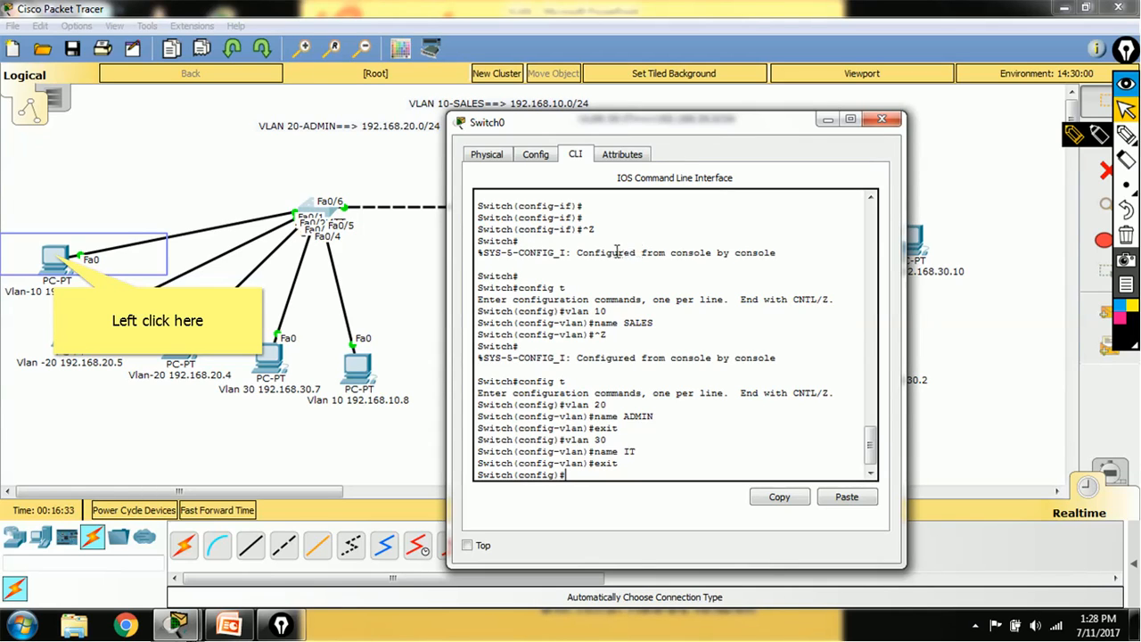
- Move the Vlan-10 192.168.10.5 PC slightly higher in the topology and bring the Switch0 window back to the front
left_click(55, 256)
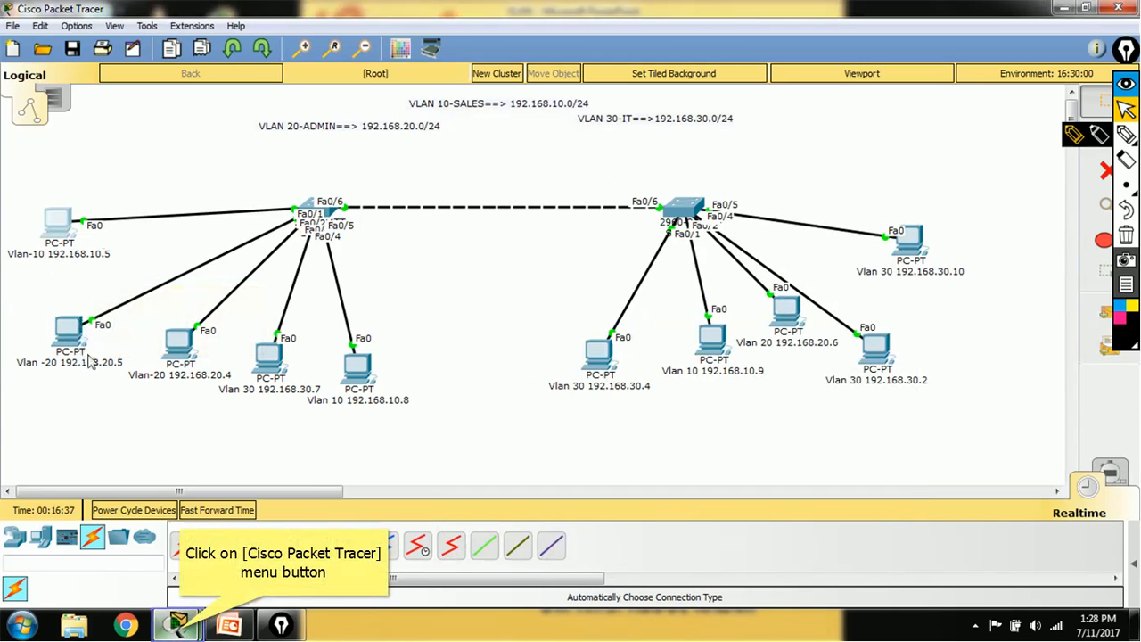
left_click(178, 624)
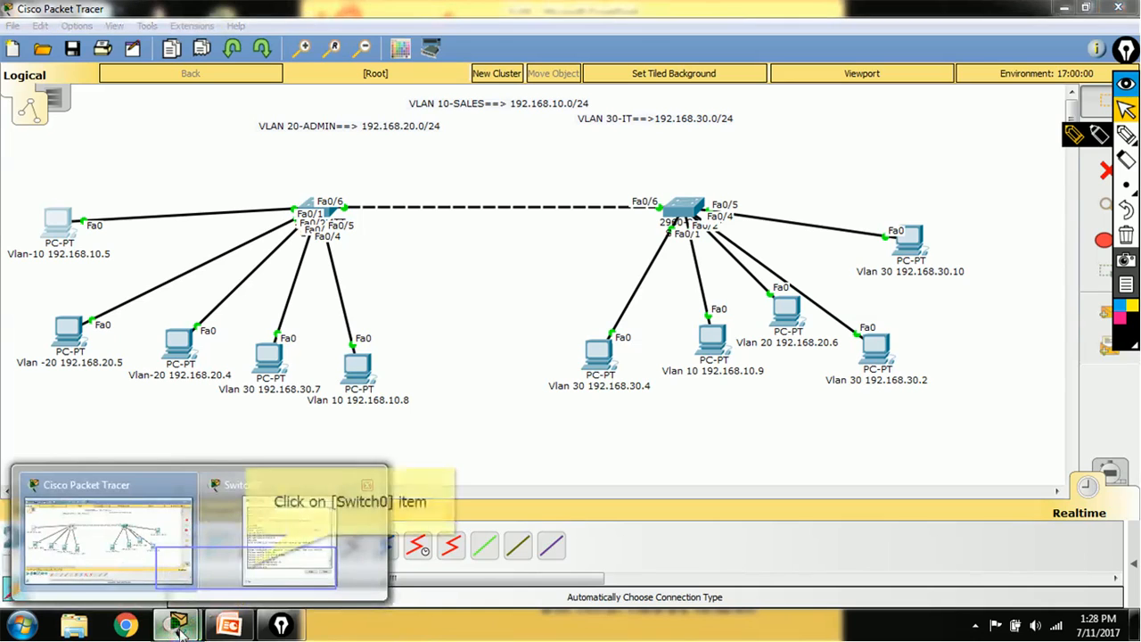
left_click(248, 572)
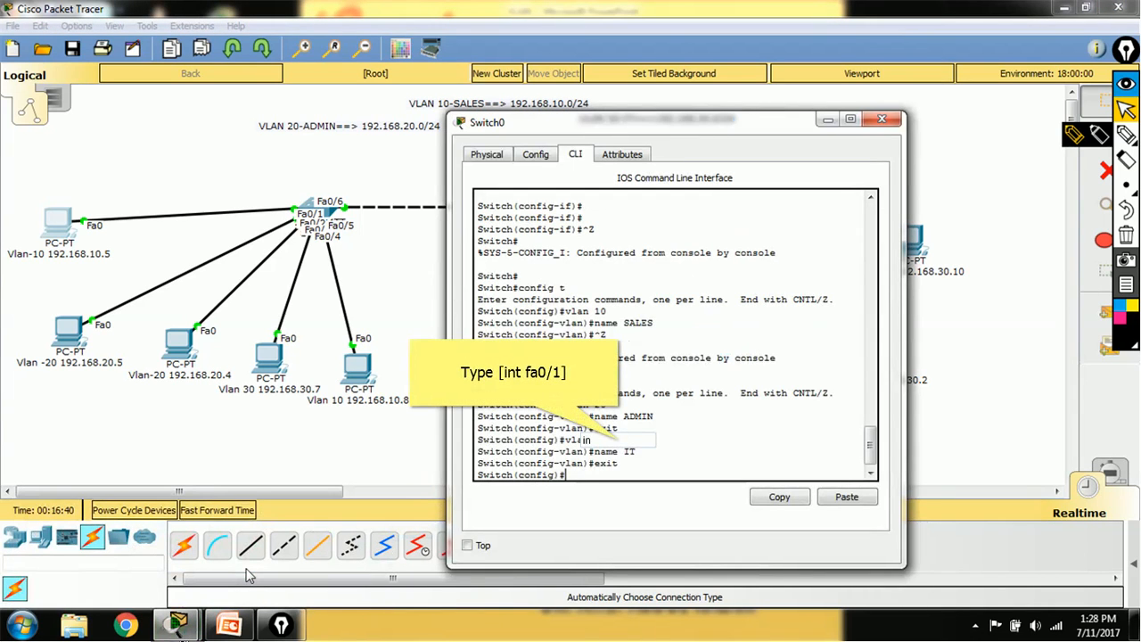
- Assign interface fa0/1 on Switch0 to VLAN 10 with "switchport access vlan 10" and exit to global configuration mode
type("int fa0/1")
key("Return")
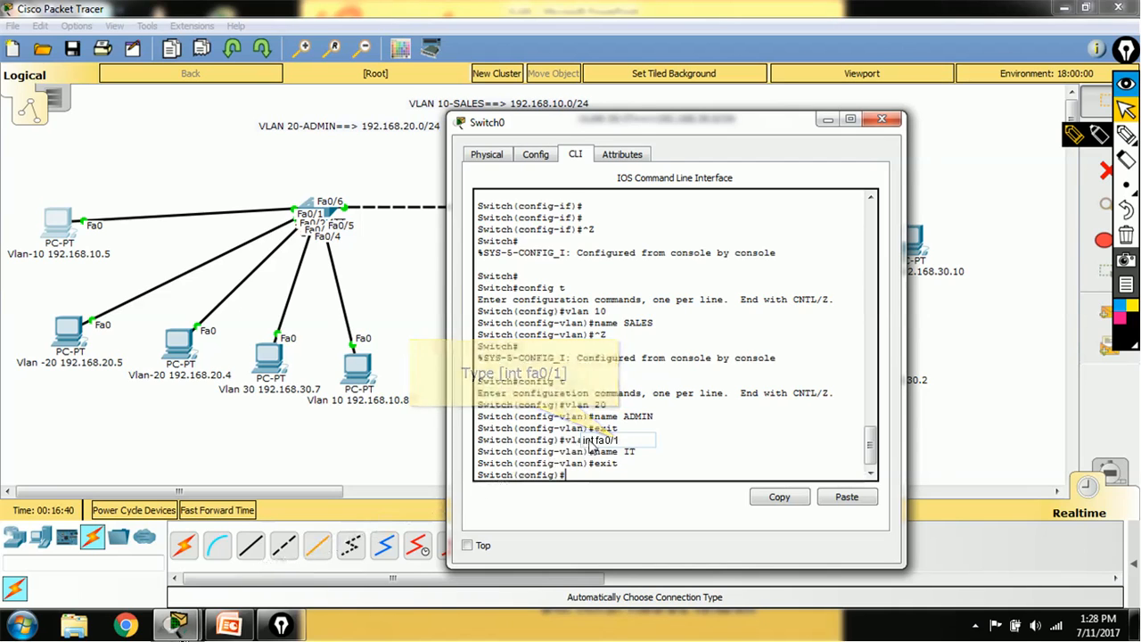
type("sw")
key("Tab")
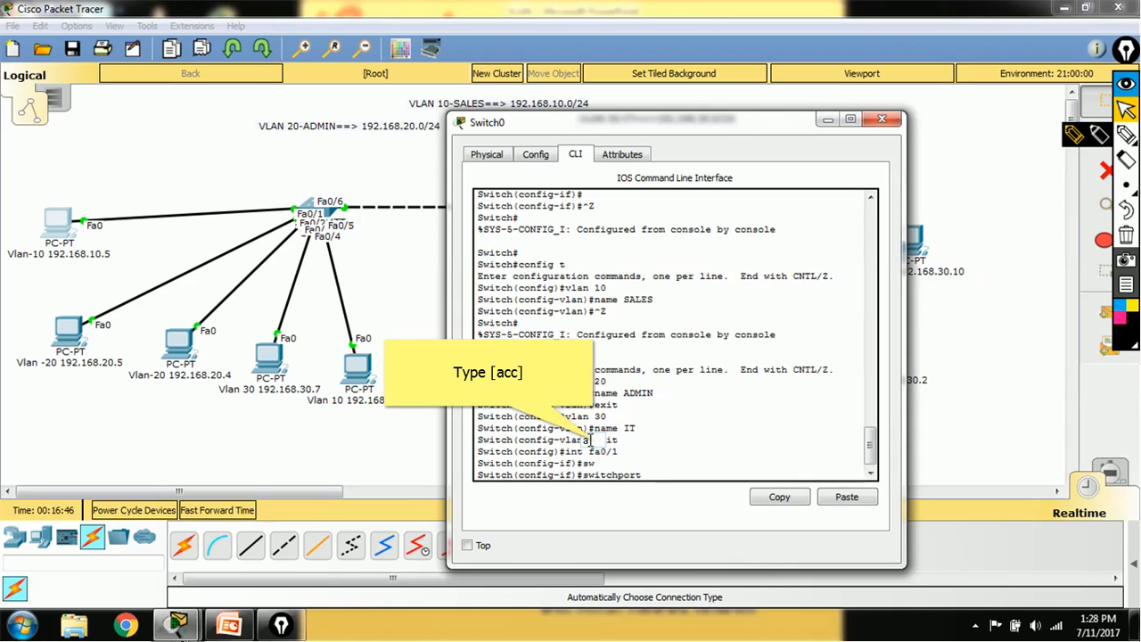
type("acc")
key("Tab")
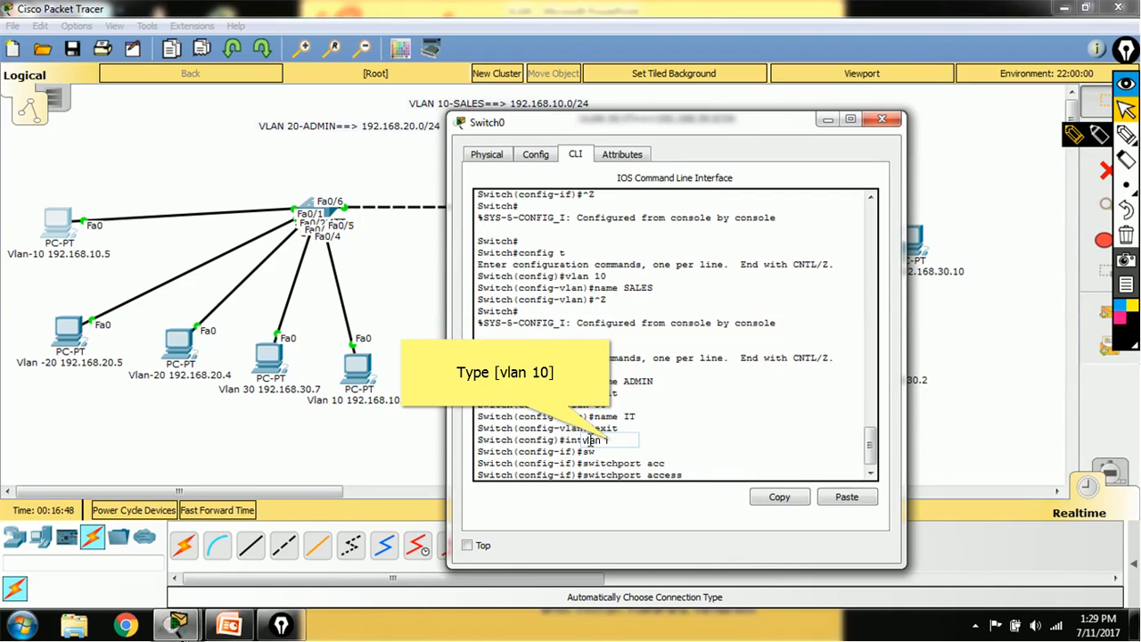
type("vlan 10")
key("Return")
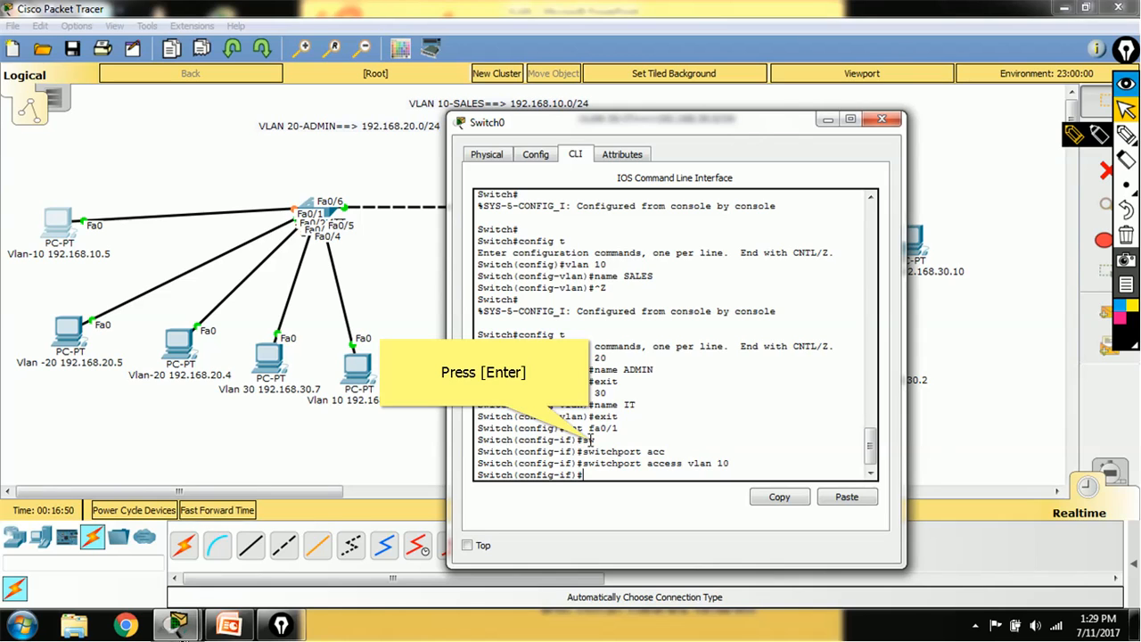
key("Return")
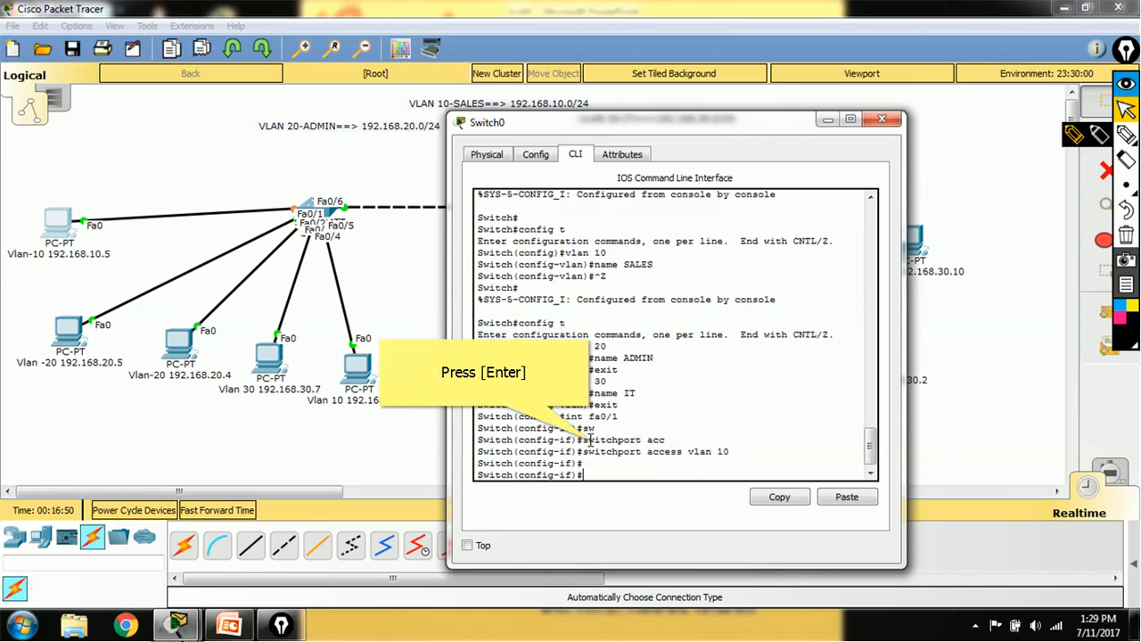
key("Return")
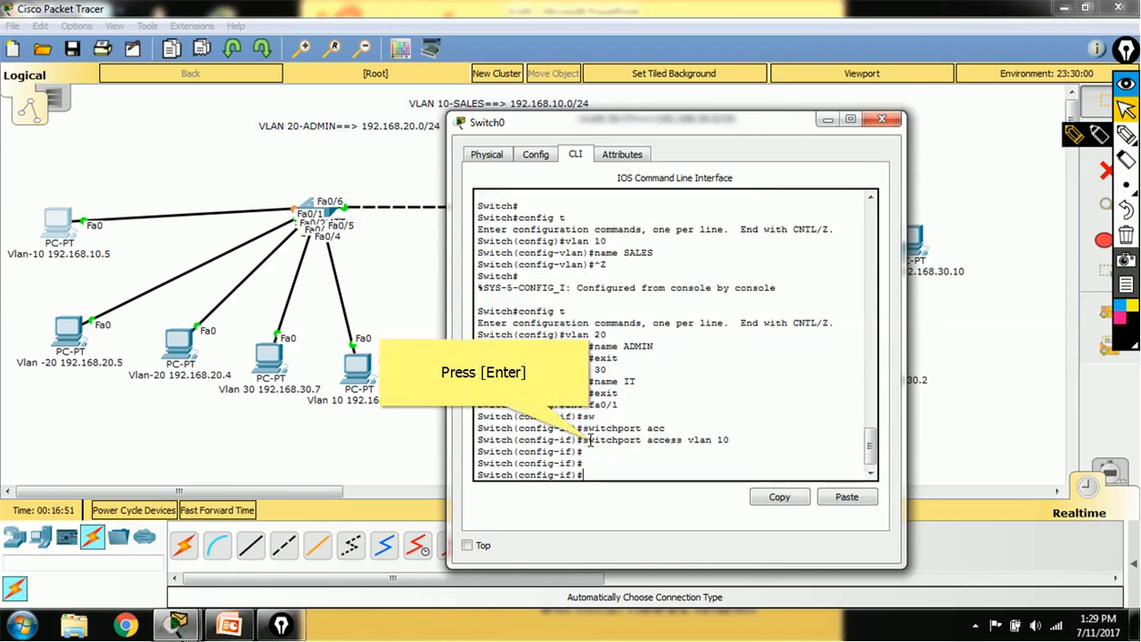
key("Return")
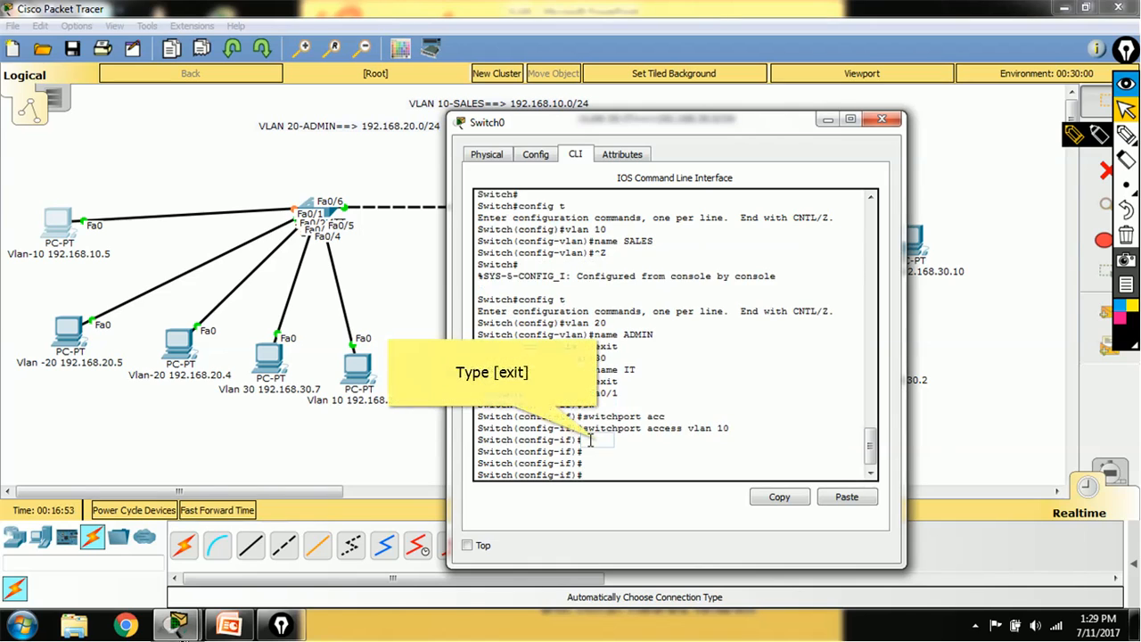
type("exit")
key("Return")
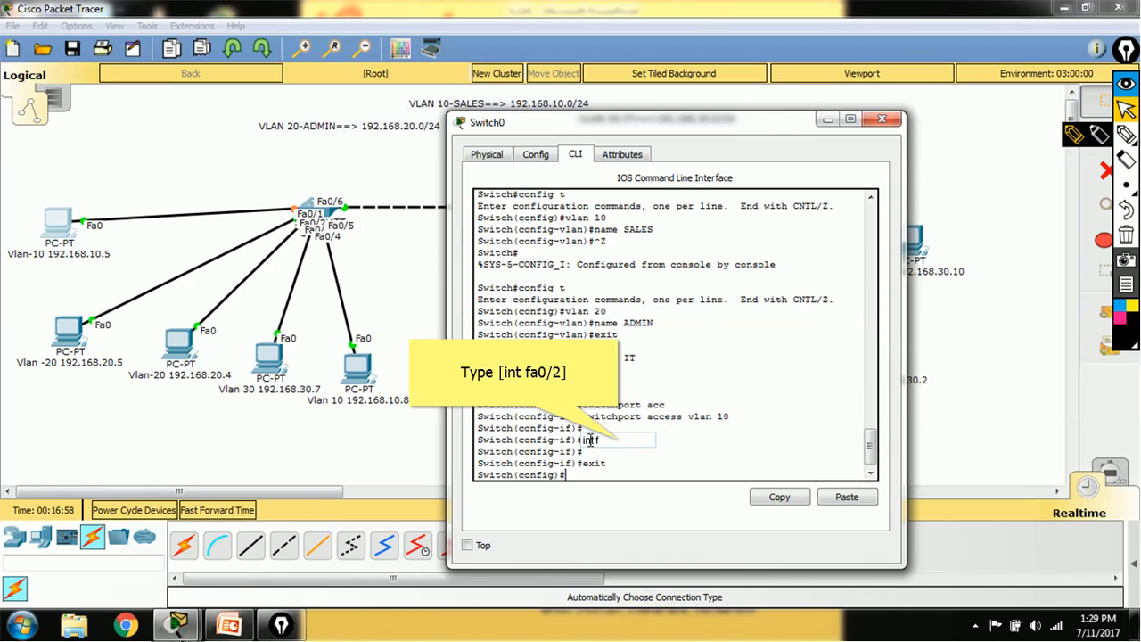
- Assign interface fa0/2 on Switch0 to VLAN 20 with "switchport access vlan 20" and exit to global configuration mode
left_click(589, 439)
type("int fa0/2")
key("Return")
type("s")
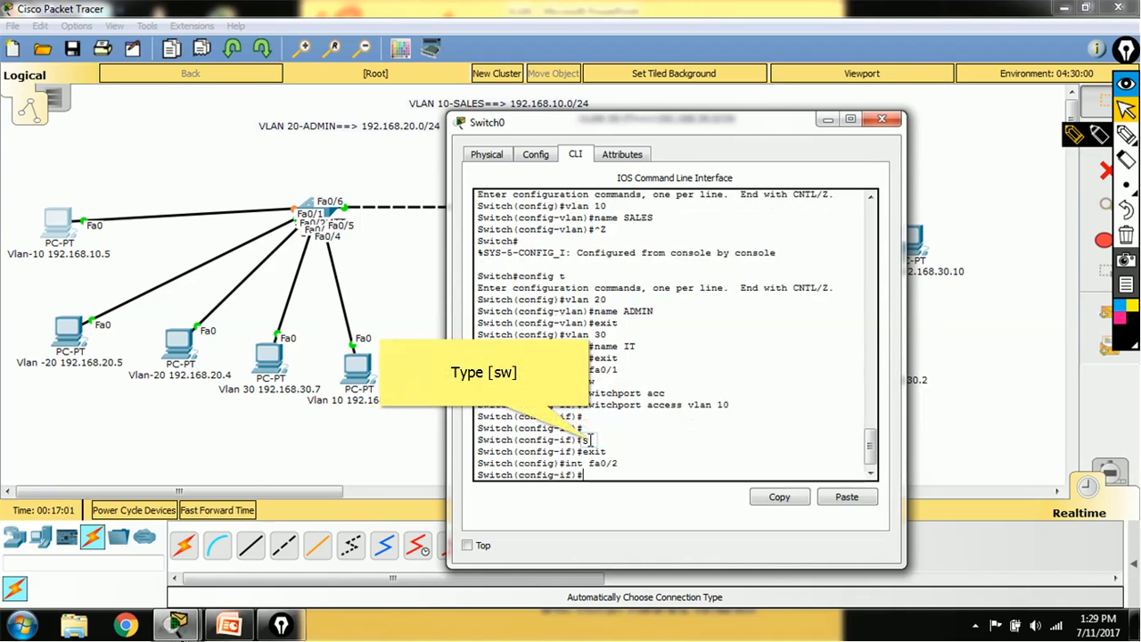
type("w")
key("Tab")
type("acc")
key("Tab")
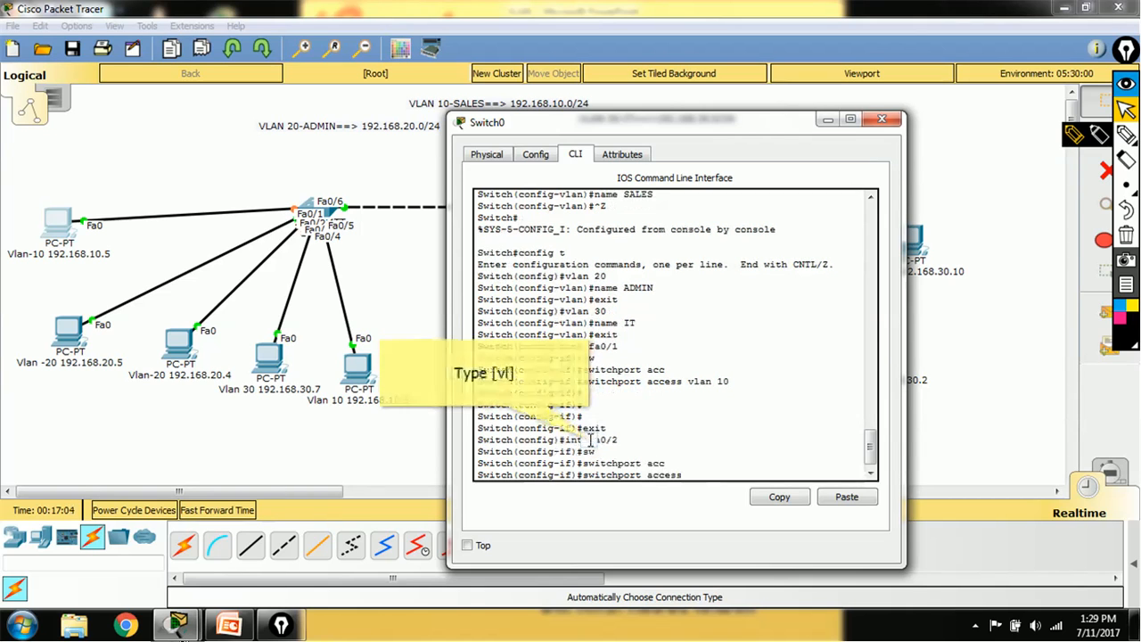
type("vl")
key("Tab")
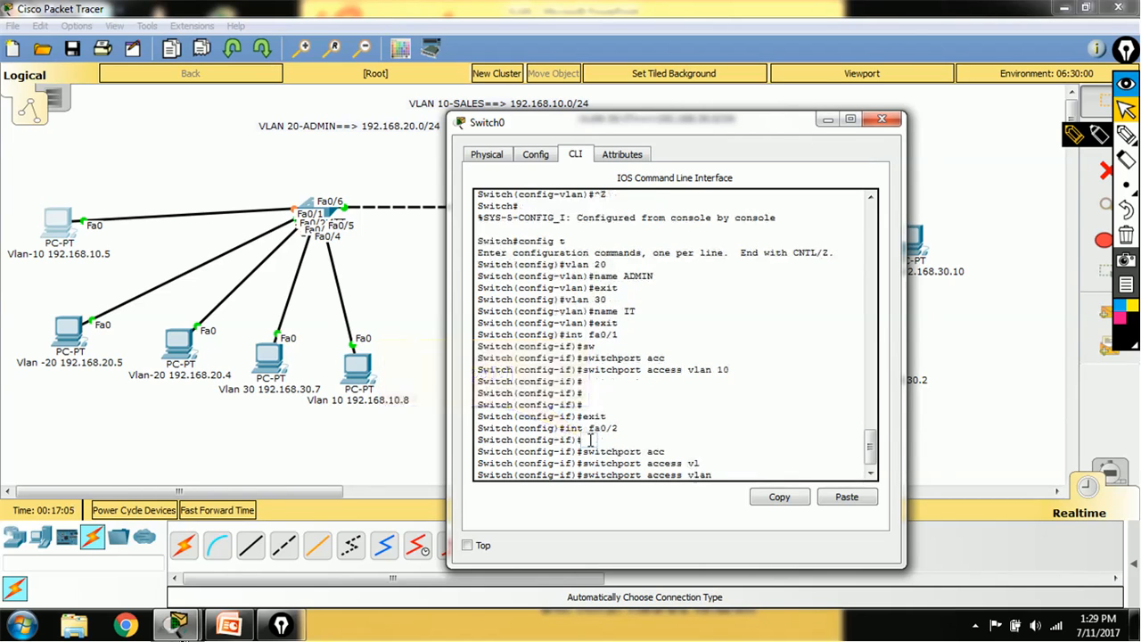
type("20")
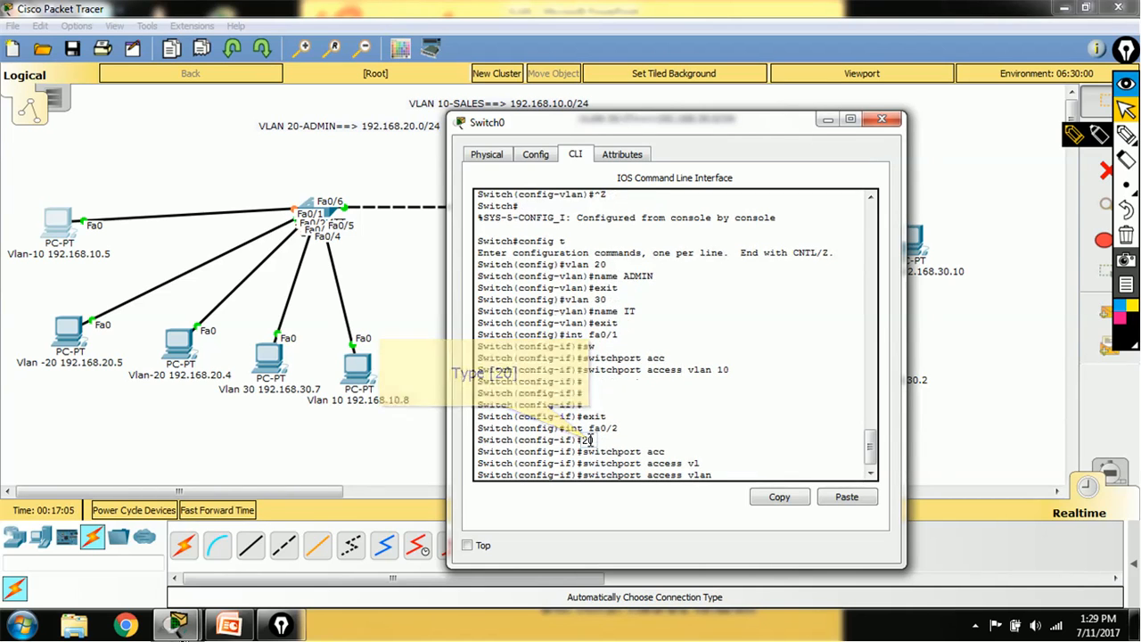
key("Return")
type("e")
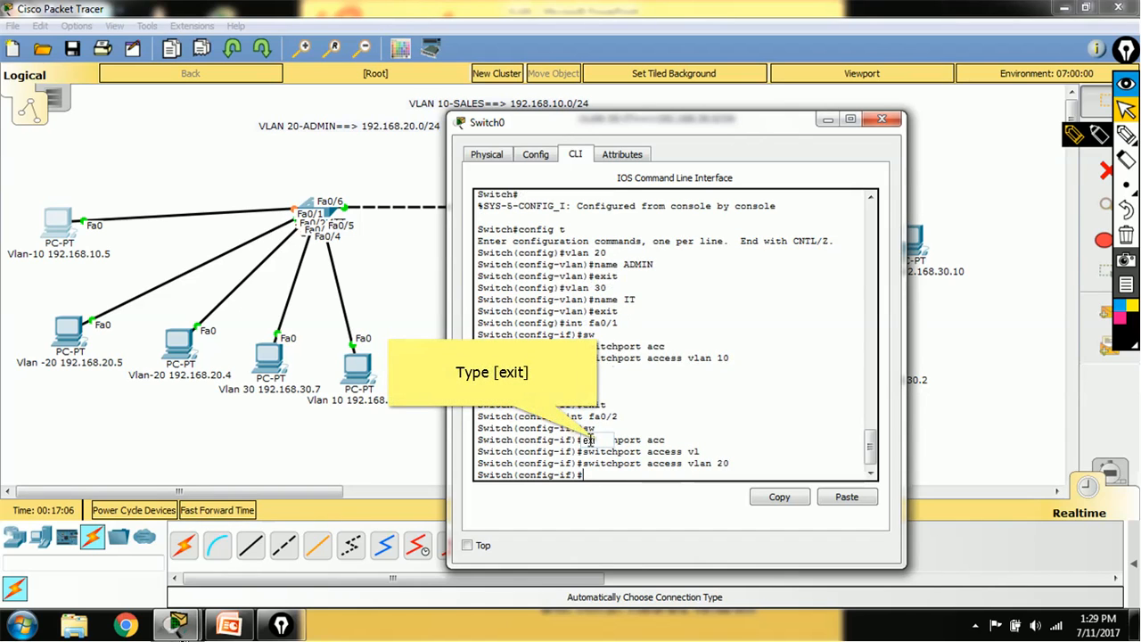
type("xit")
key("Return")
- Assign interface fa0/3 on Switch0 to VLAN 20 with "switchport access vlan 20" and exit to global configuration mode
type("i")
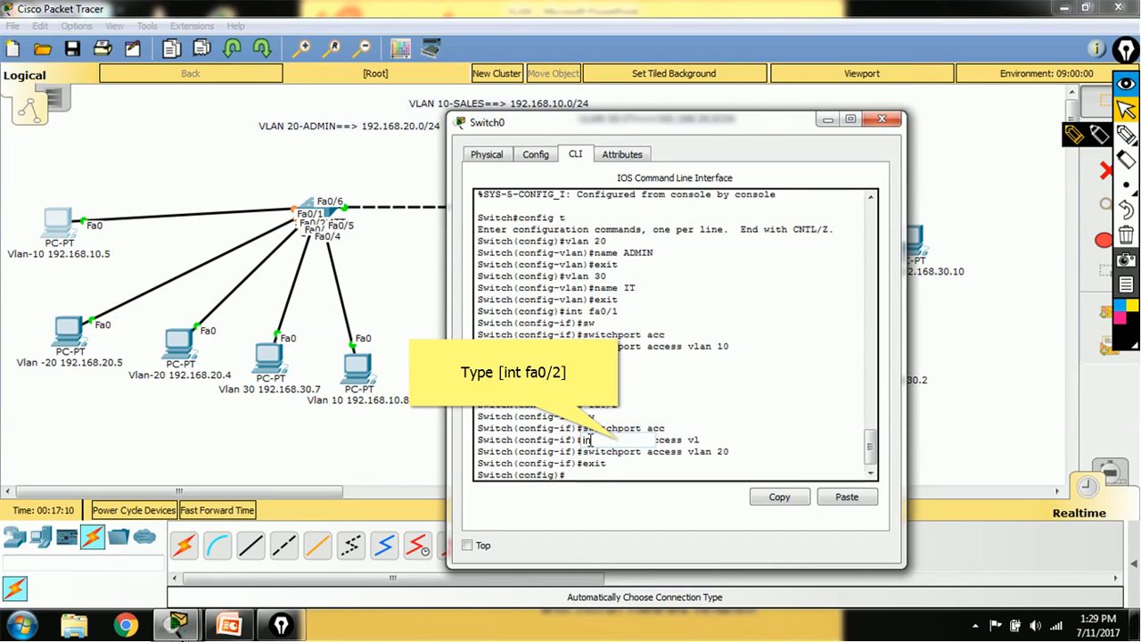
type("nt fa0/2")
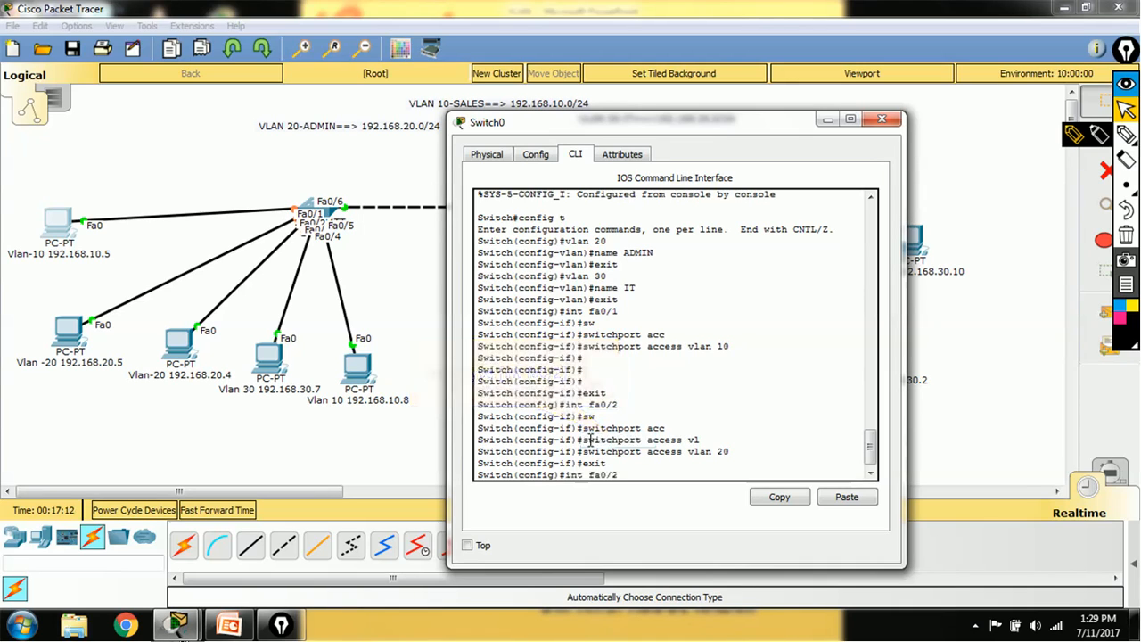
key("BackSpace")
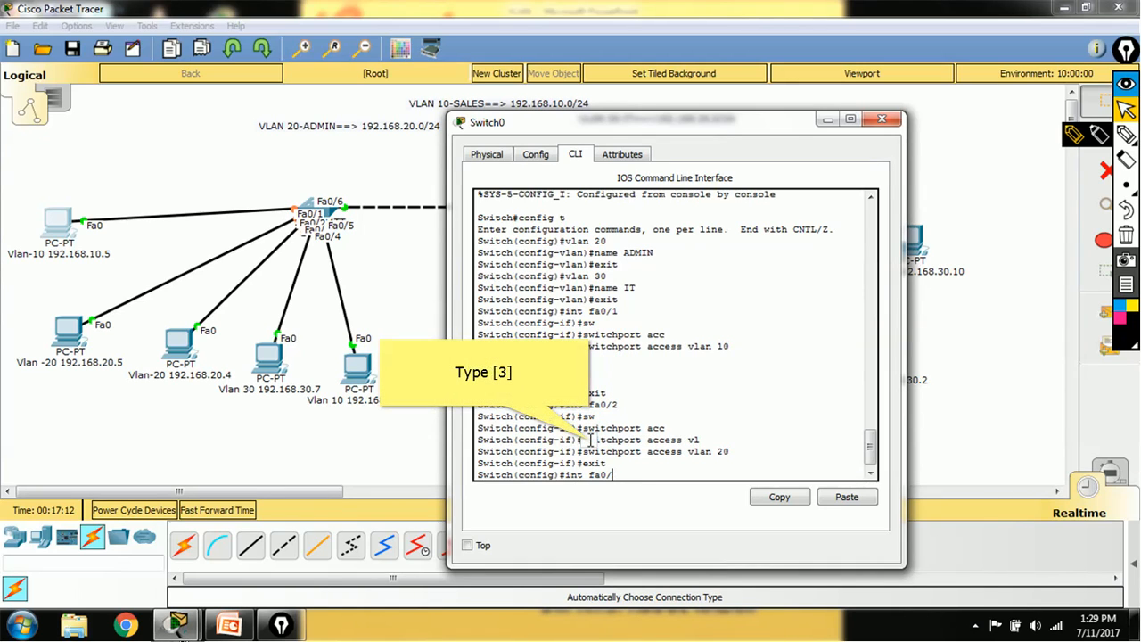
type("3")
key("Return")
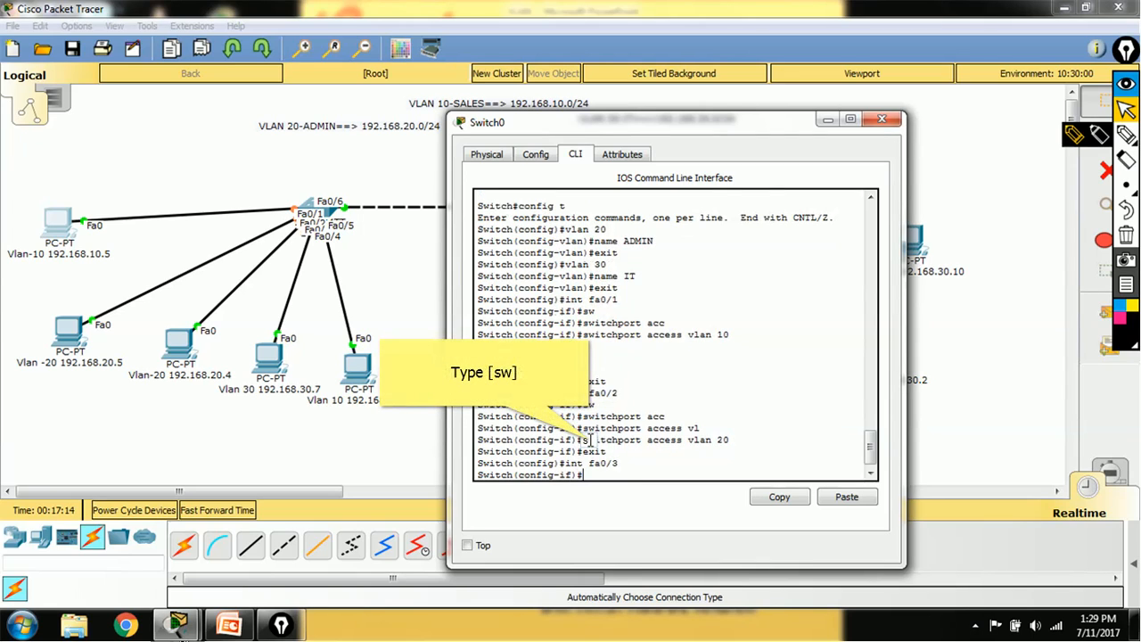
type("sw")
key("Tab")
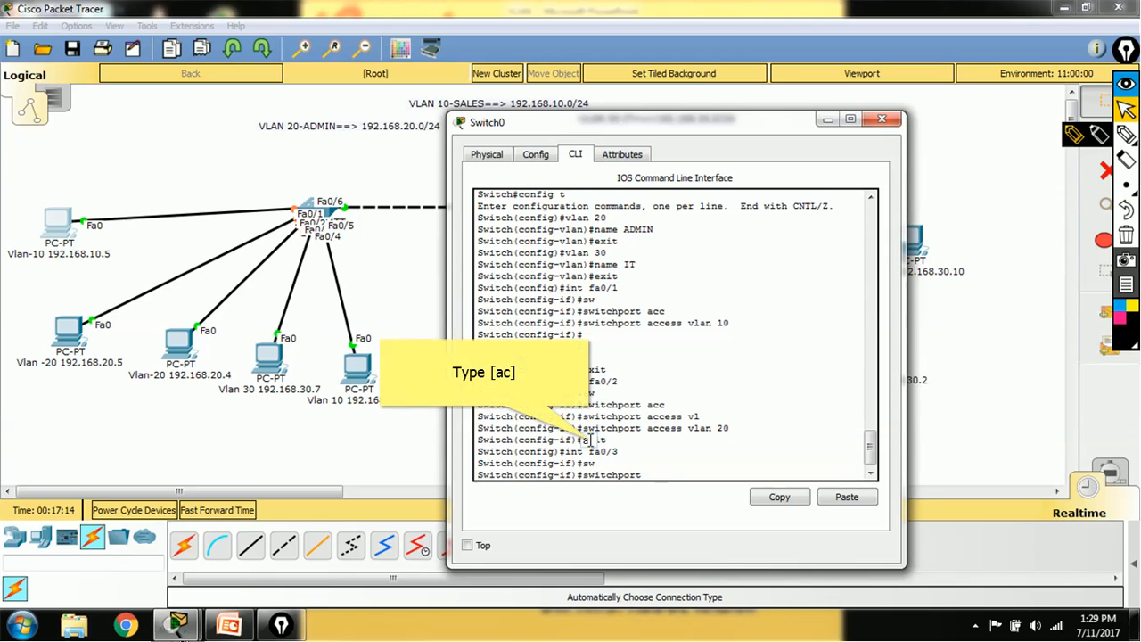
type("ac")
key("Tab")
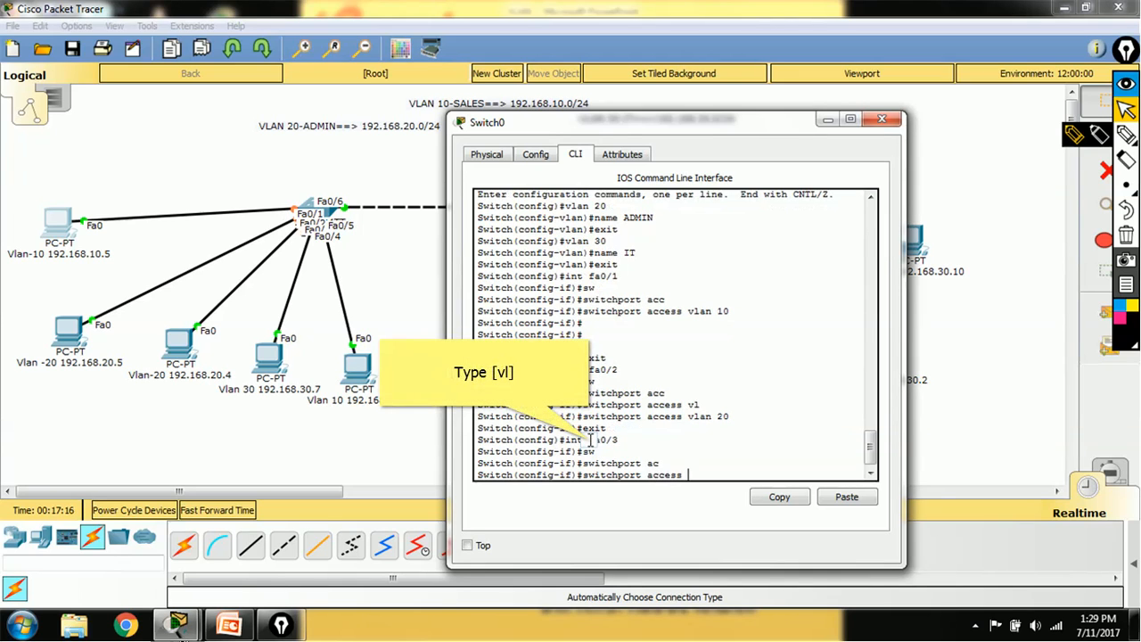
type("vl")
key("Tab")
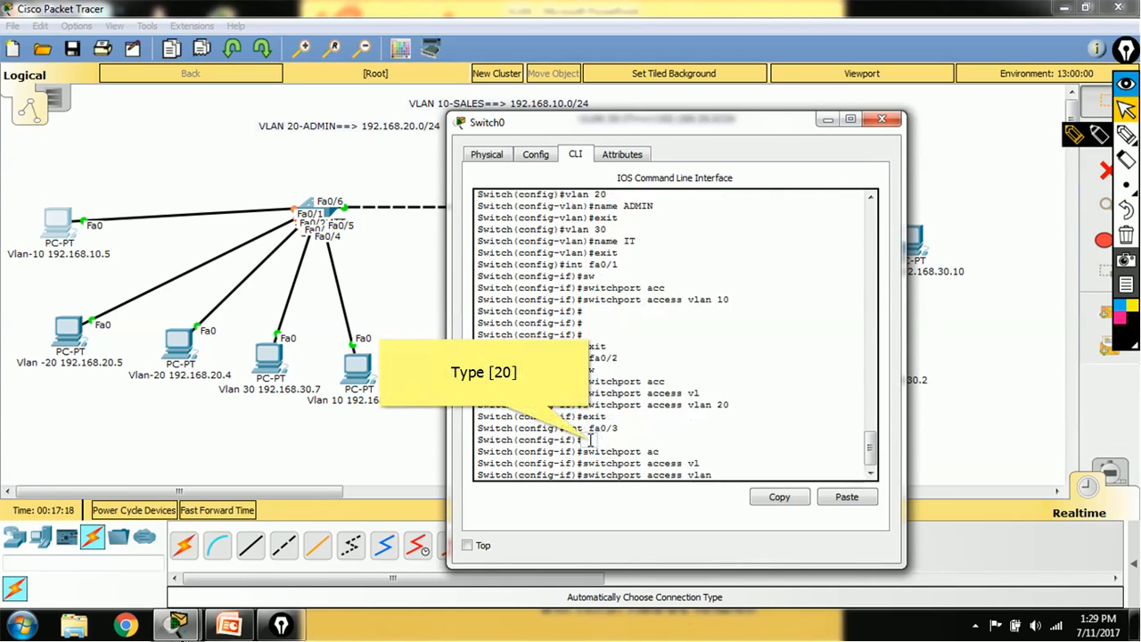
type("20")
key("Return")
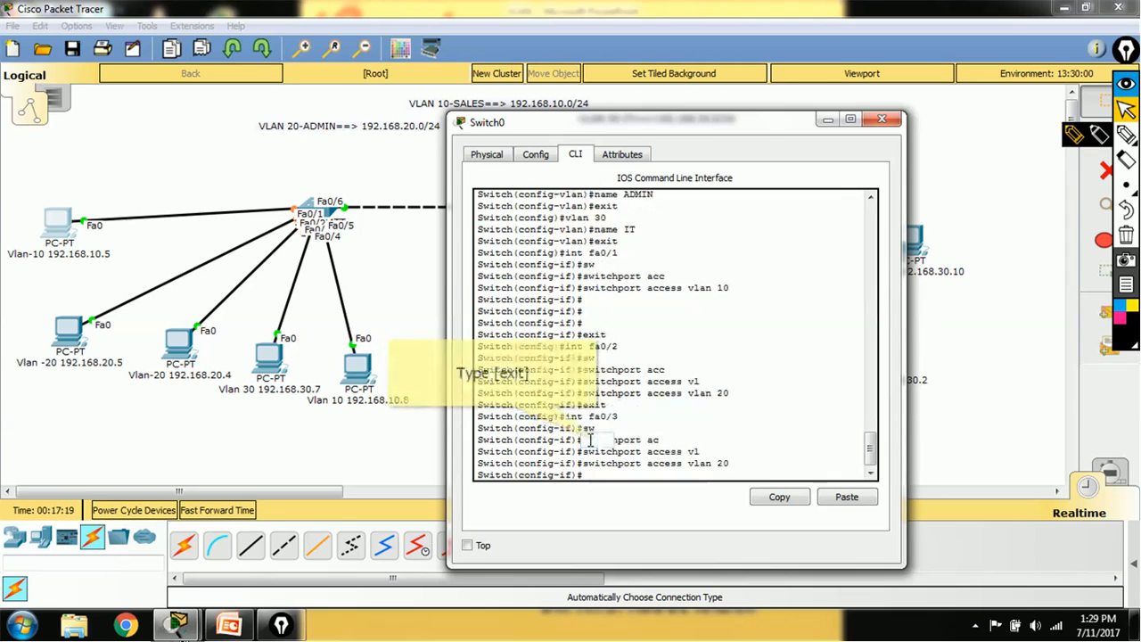
type("exit")
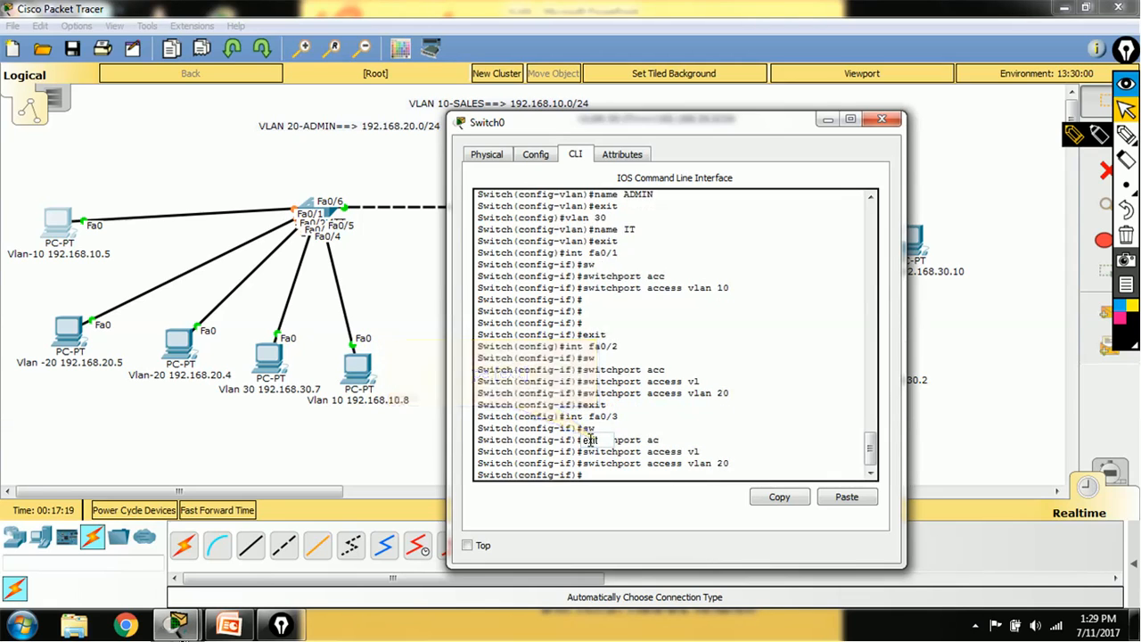
key("Return")
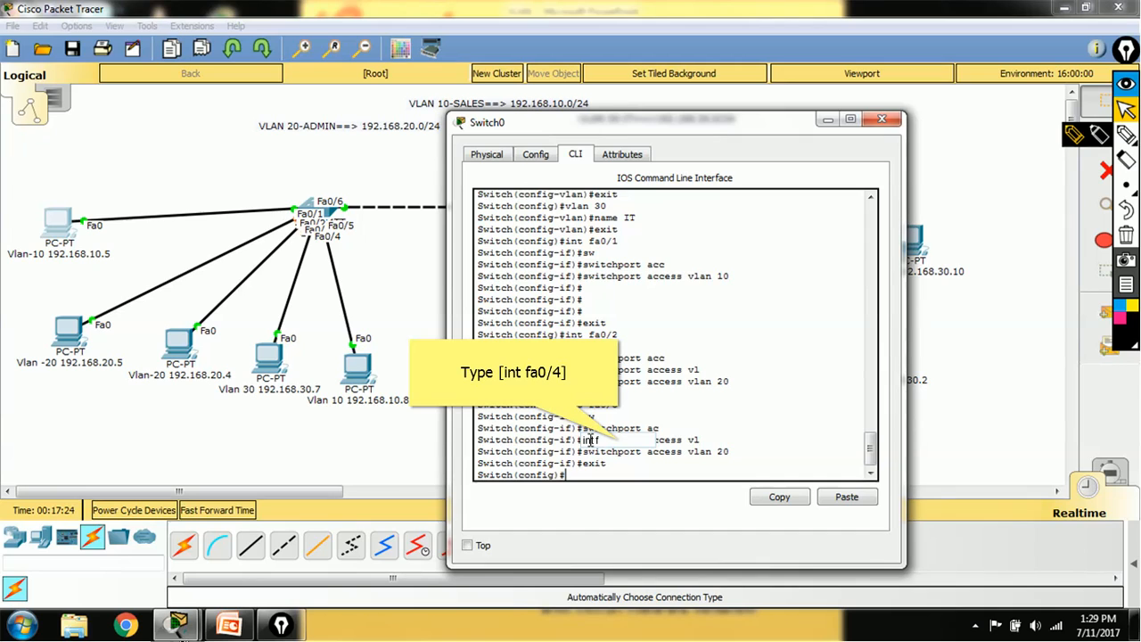
- Assign interface fa0/4 on Switch0 to VLAN 30 with "switchport access vlan 30" and exit to global configuration mode
type("int fa0/4")
key("Return")
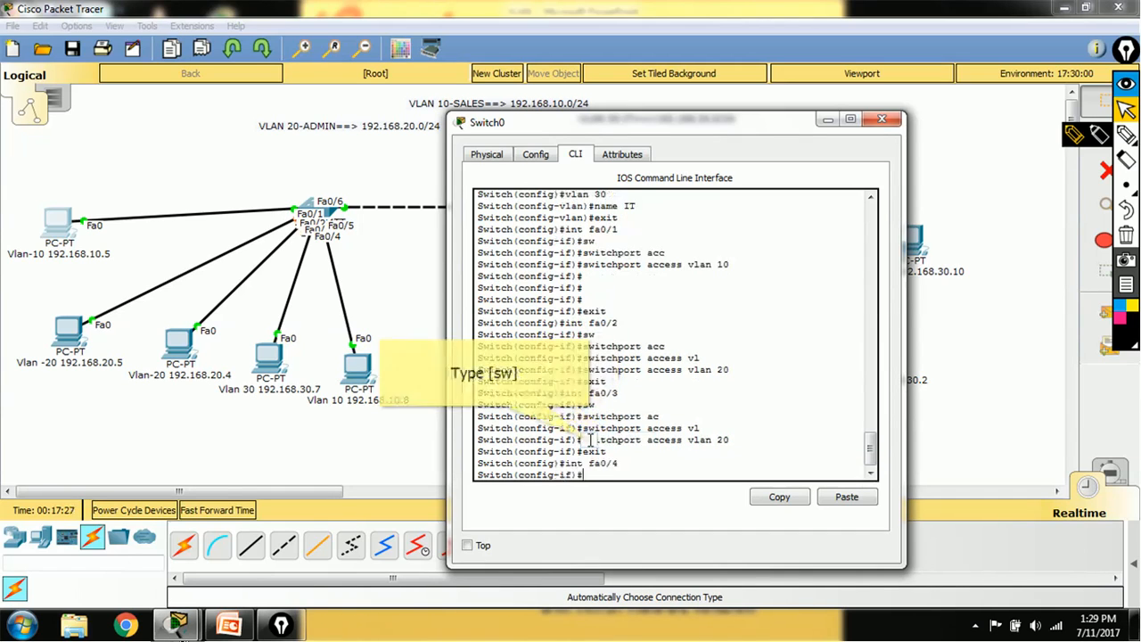
type("sw")
key("Tab")
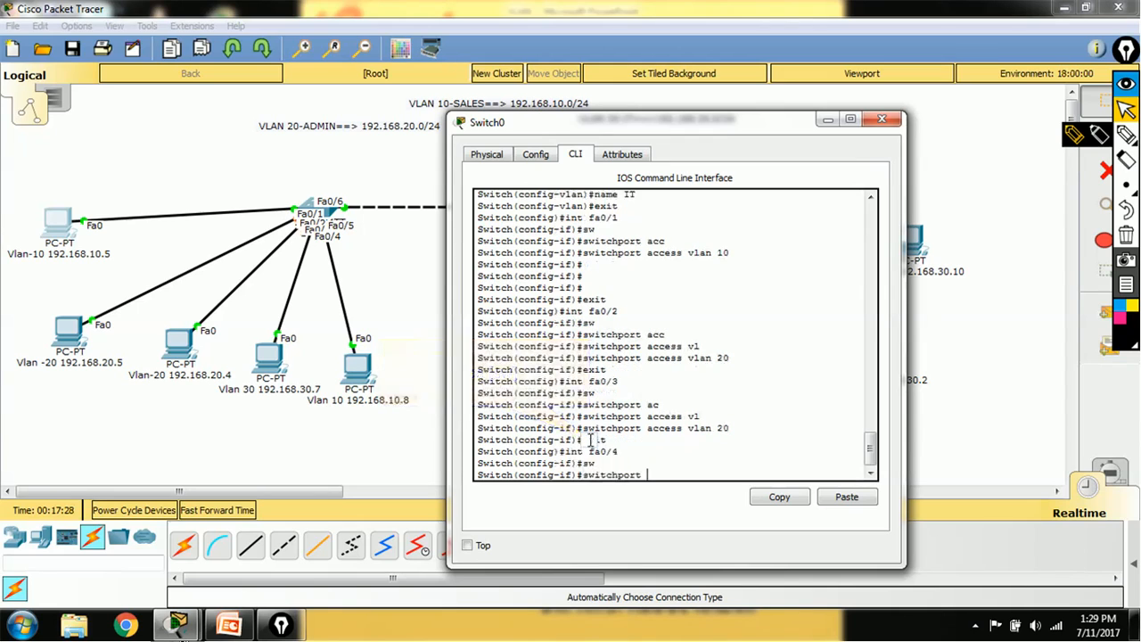
type("ac")
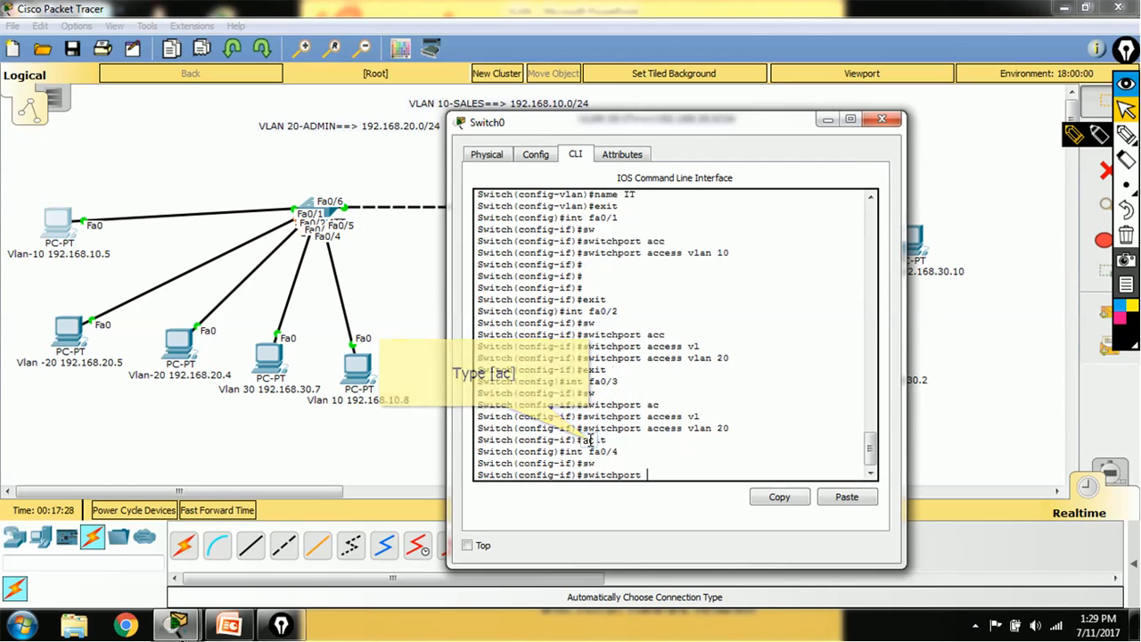
key("Tab")
type("vl")
key("Tab")
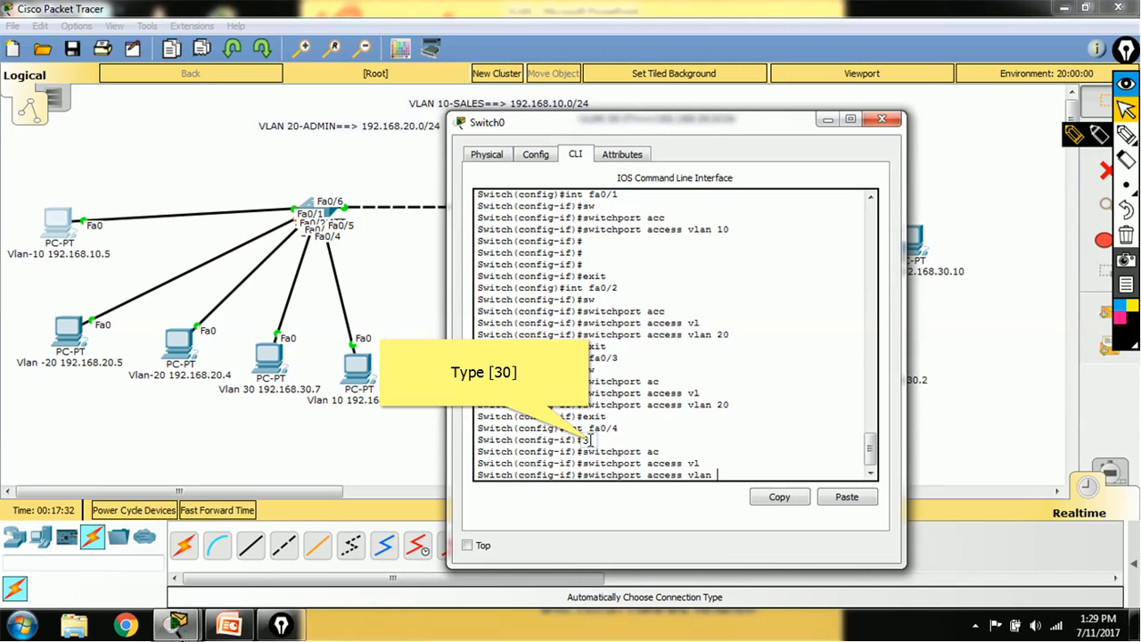
type("30")
key("Return")
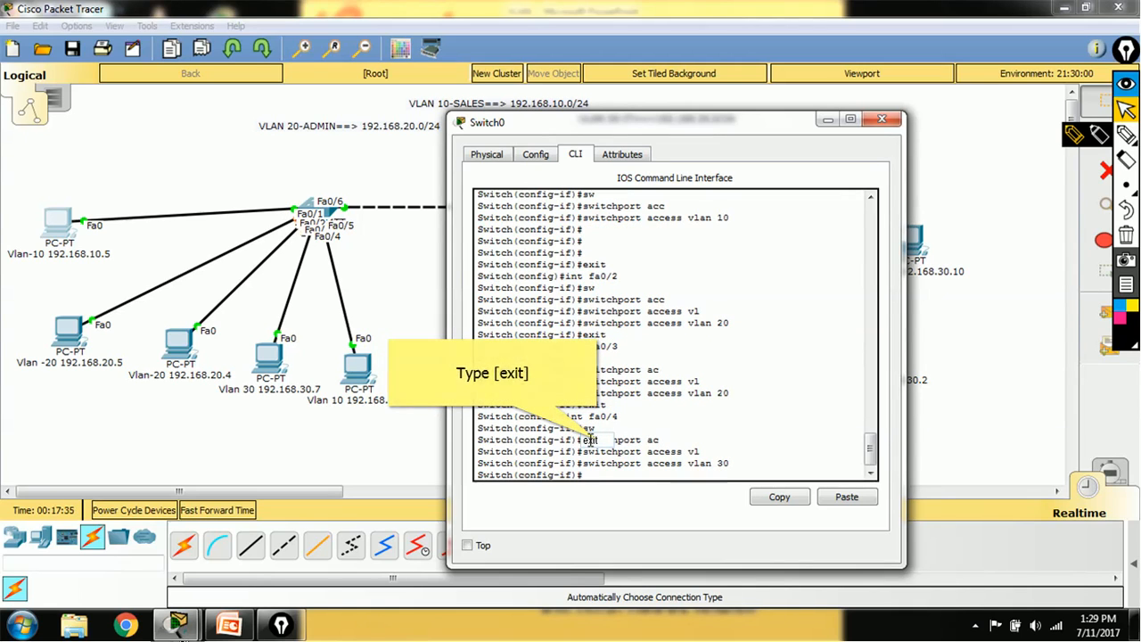
type("exit")
key("Return")
- Assign interface fa0/5 on Switch0 to VLAN 10 with "switchport access vlan 10" and exit back to privileged EXEC mode
type("int fa0/5")
key("Return")
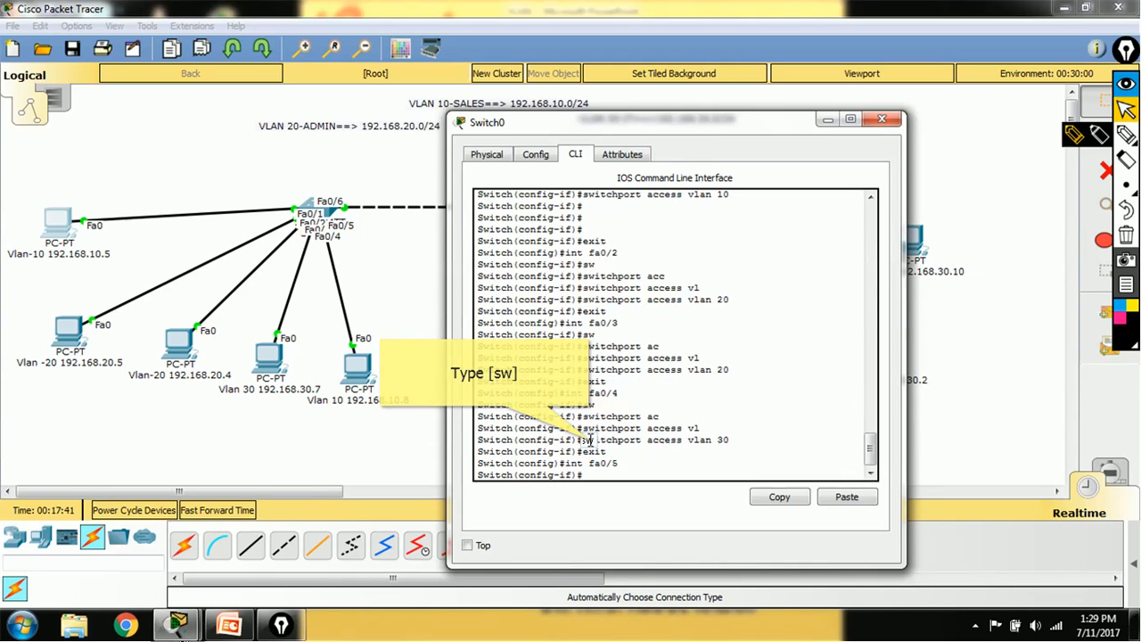
type("sw")
key("Tab")
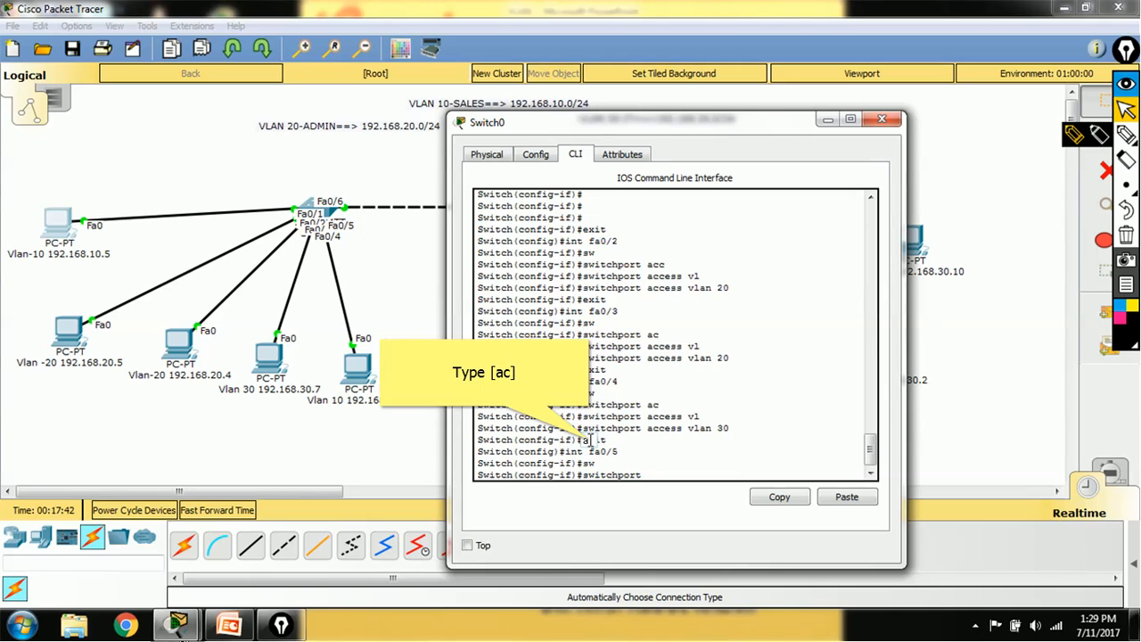
type("ac")
key("Tab")
type("vl")
key("Tab")
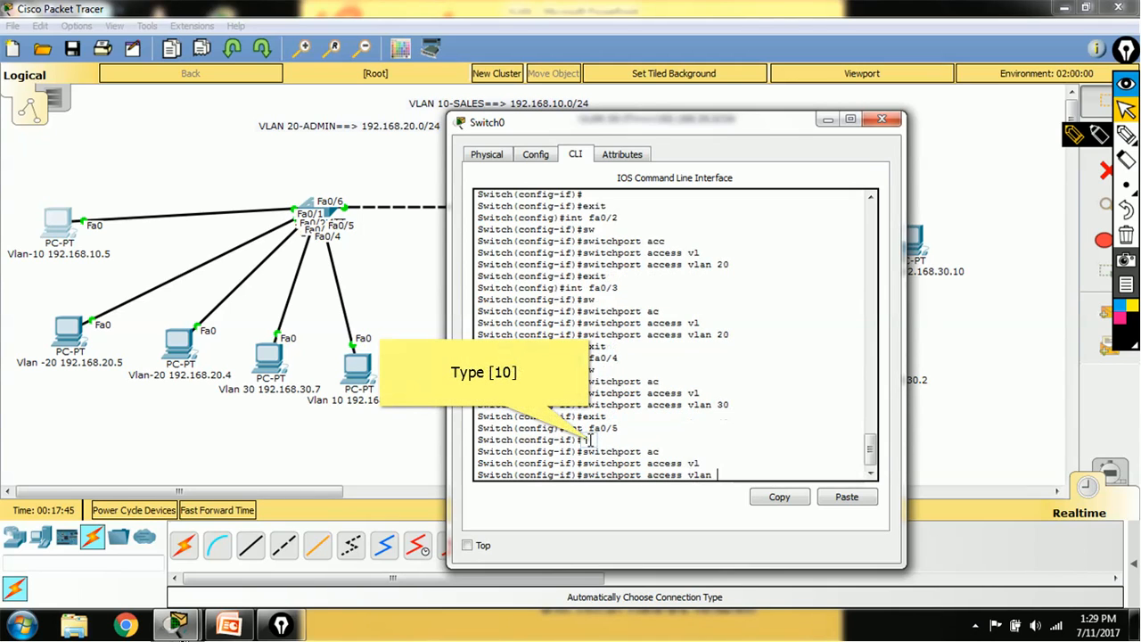
type("10")
key("Return")
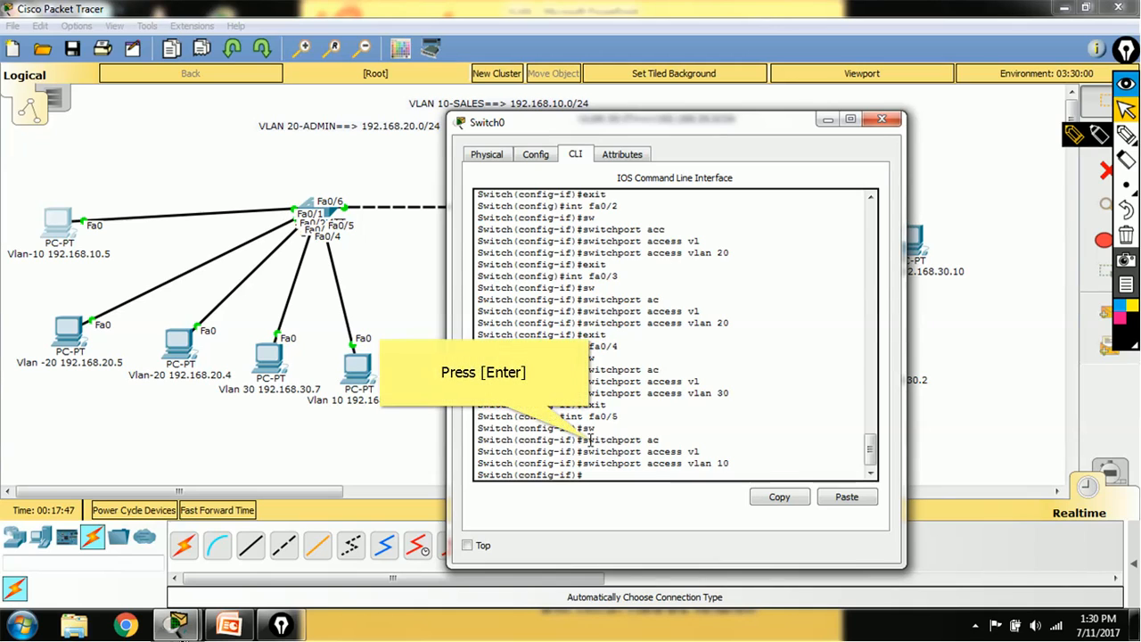
key("Return")
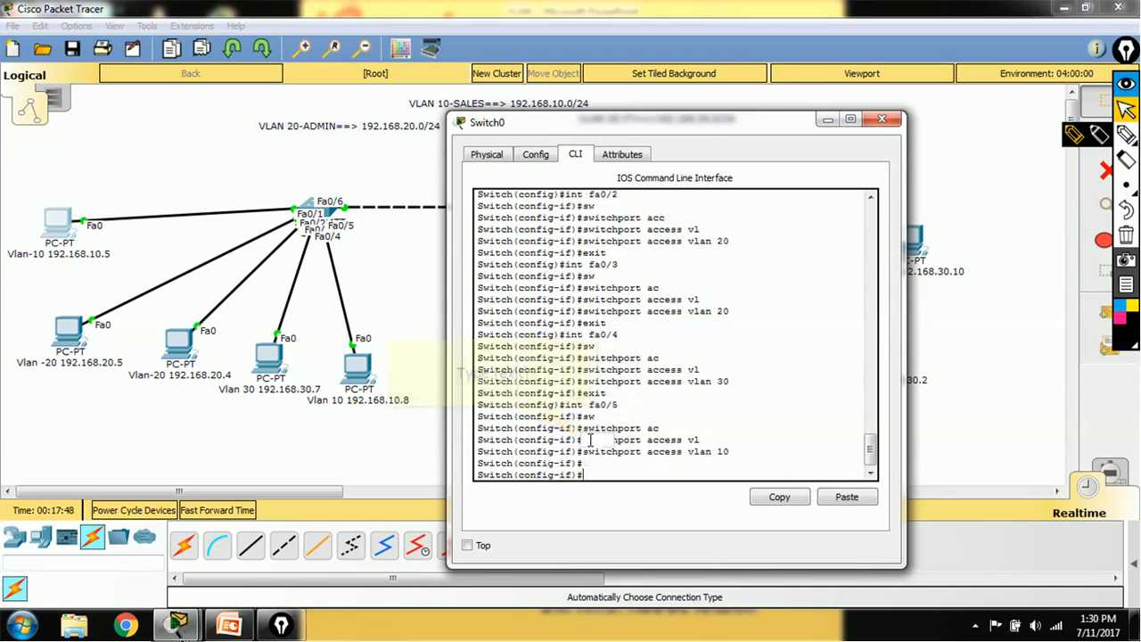
type("exit")
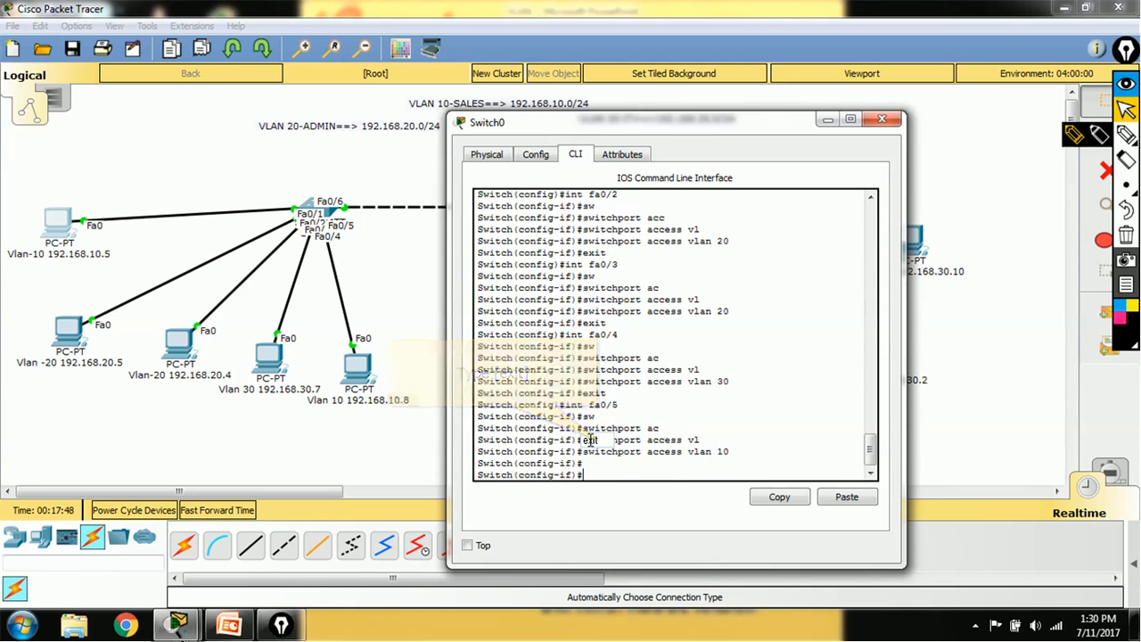
key("Return")
type("exit")
key("Return")
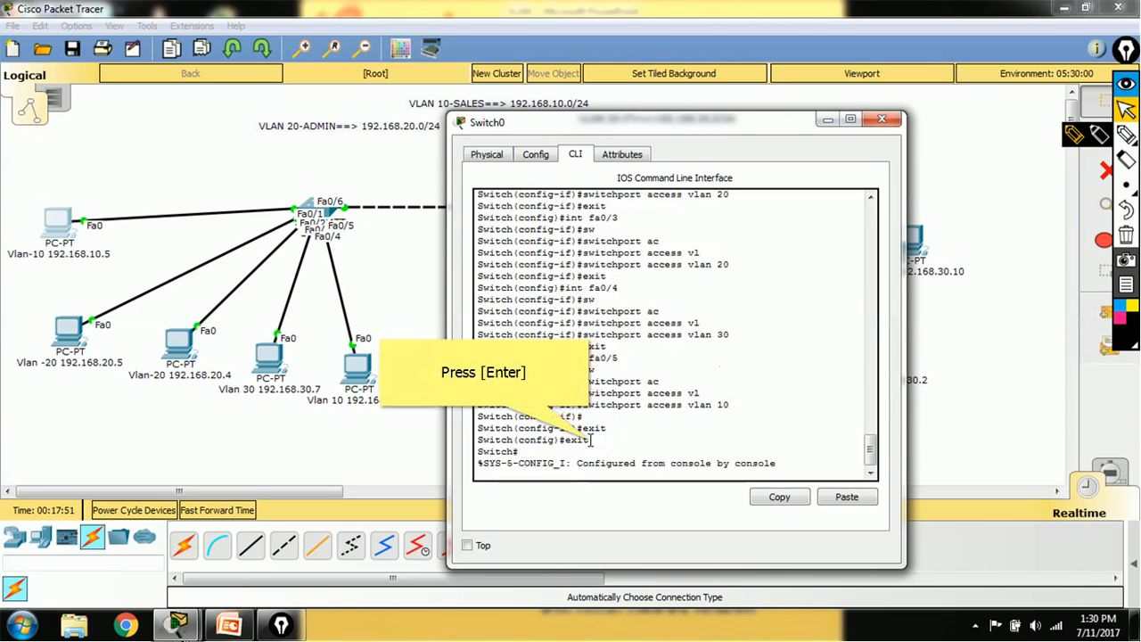
- Show the brief VLAN table on Switch0 with "sh vl br" to check the port assignments, and close the Switch0 window
key("Return")
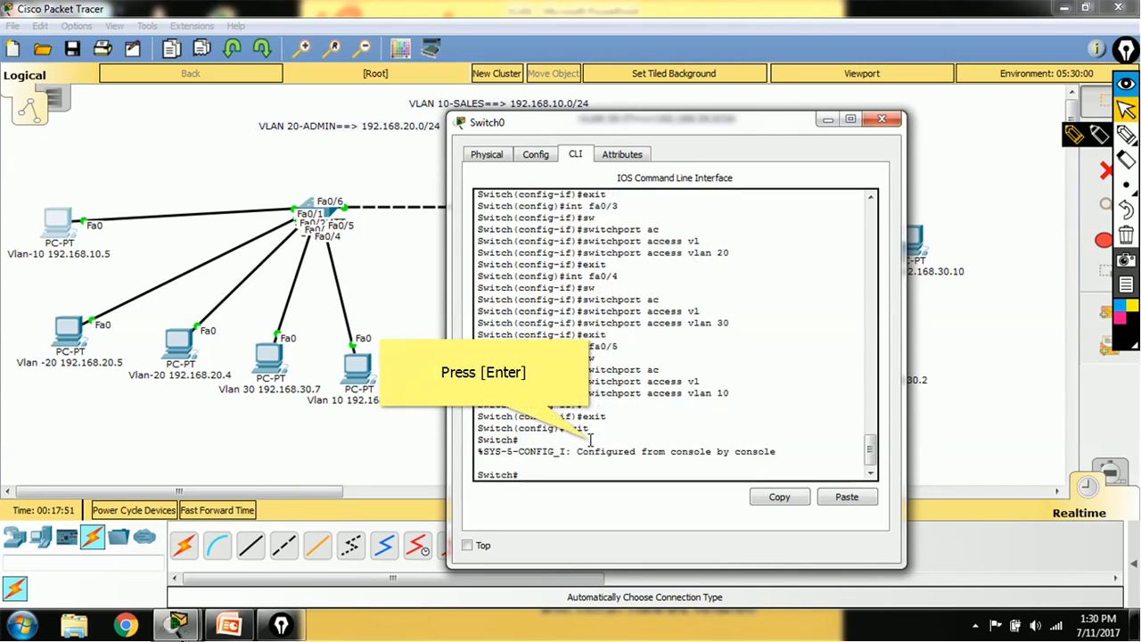
key("Return")
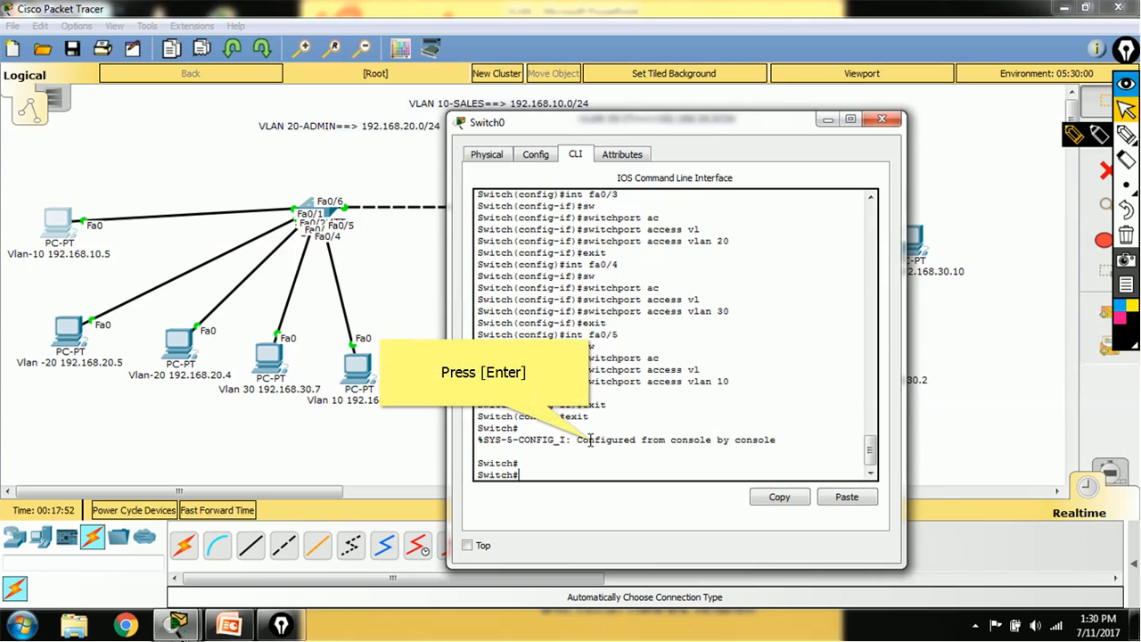
key("Return")
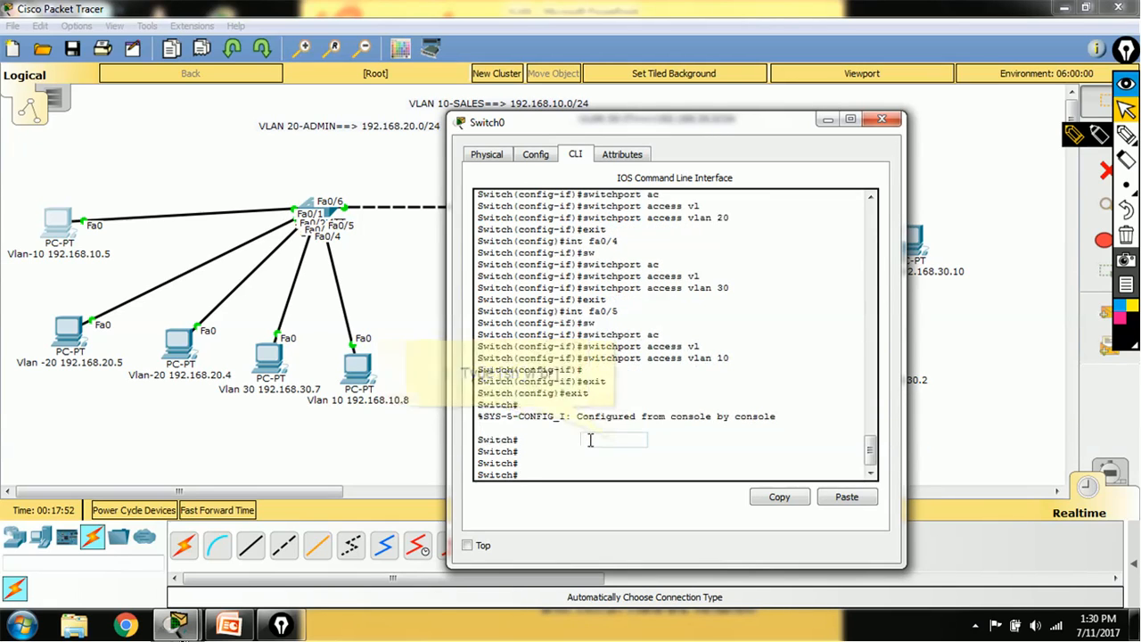
key("Return")
type("sh vl br")
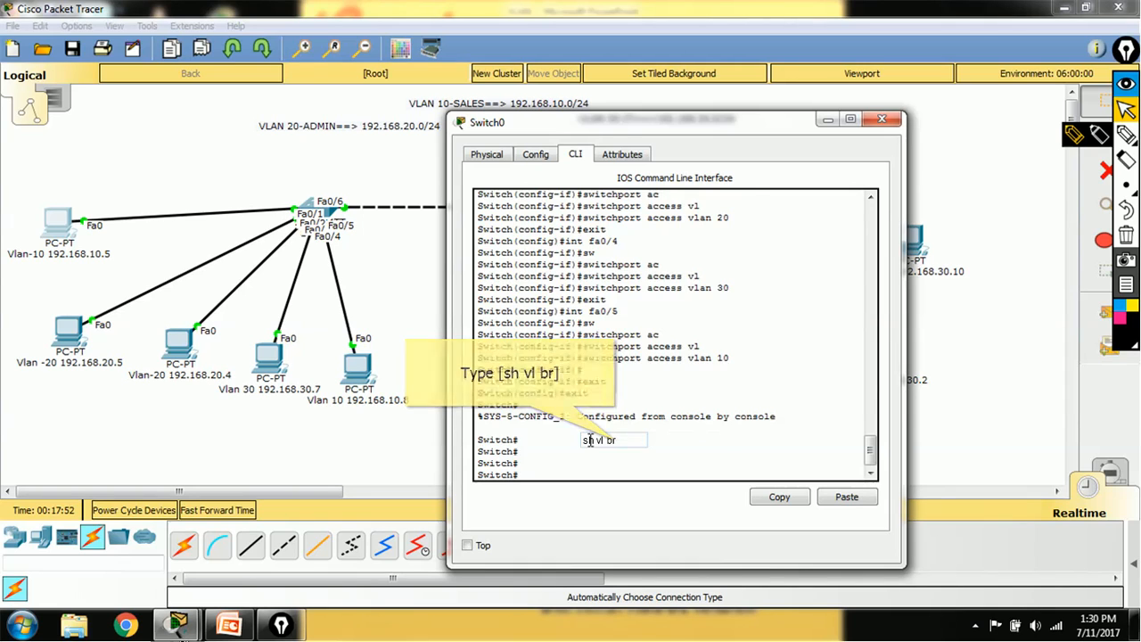
key("Return")
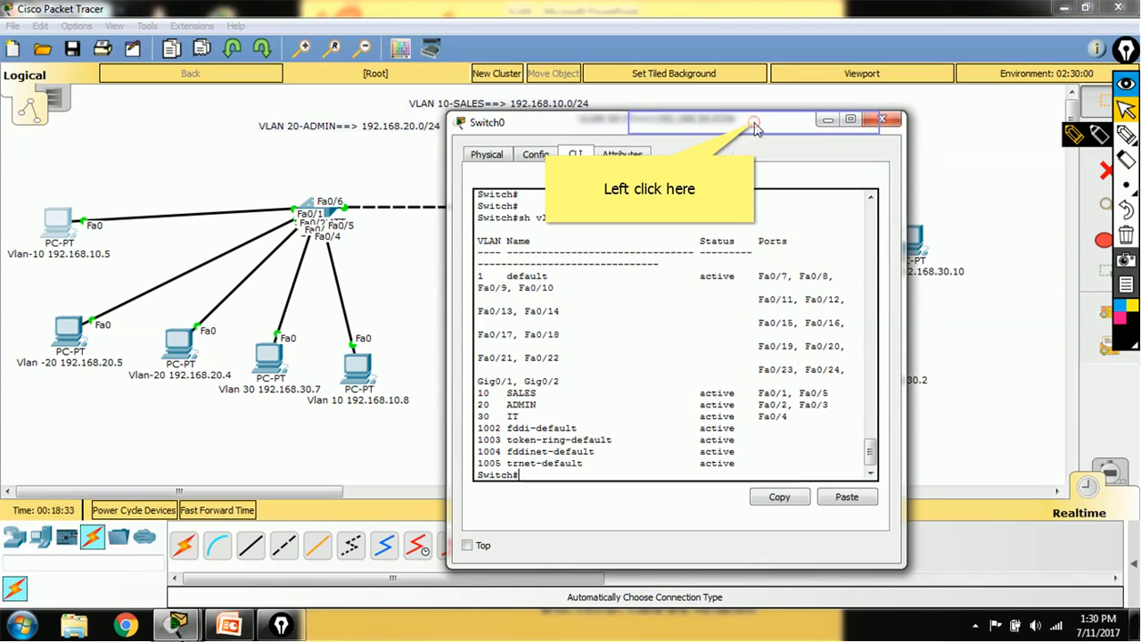
left_click_drag(755, 123, 422, 120)
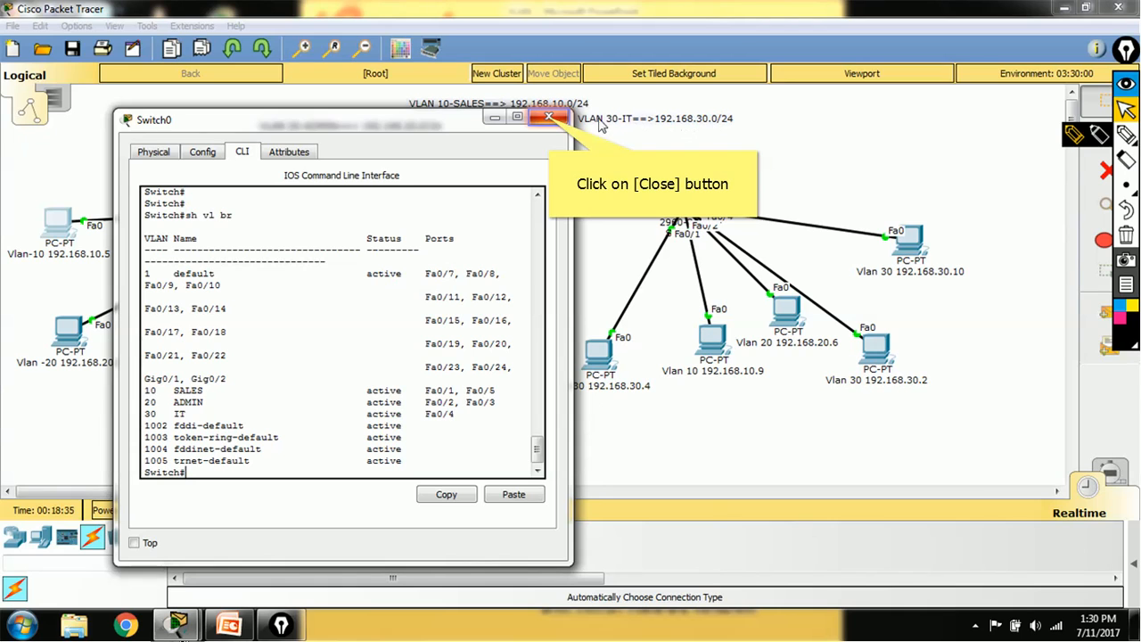
left_click(550, 119)
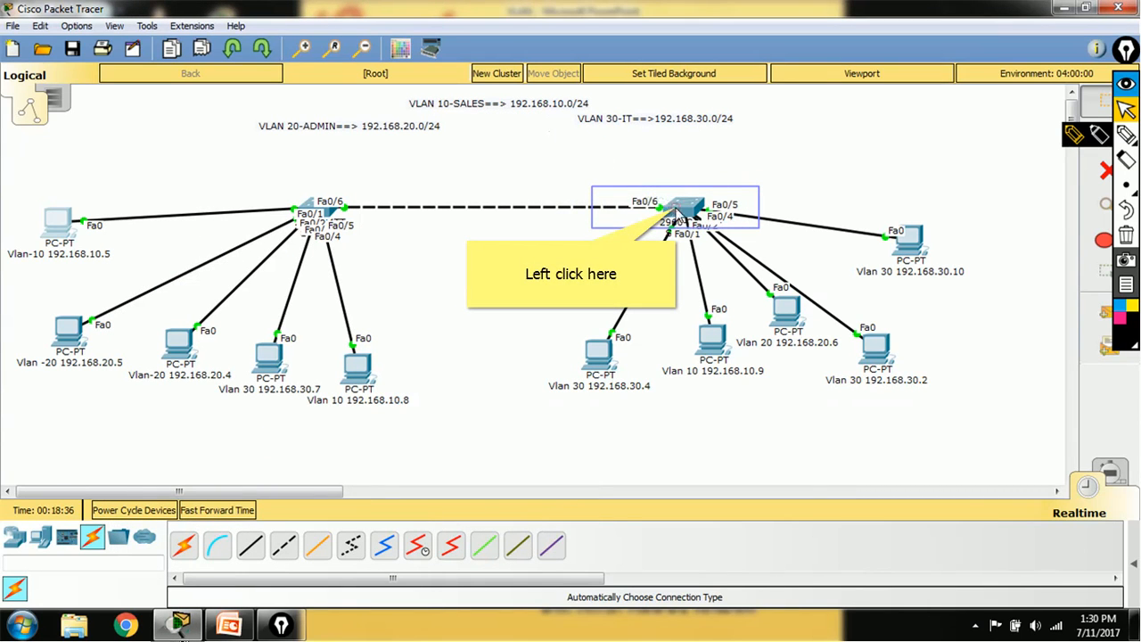
- Open the command line of Switch1 and enter privileged EXEC mode with "en"
left_click(669, 206)
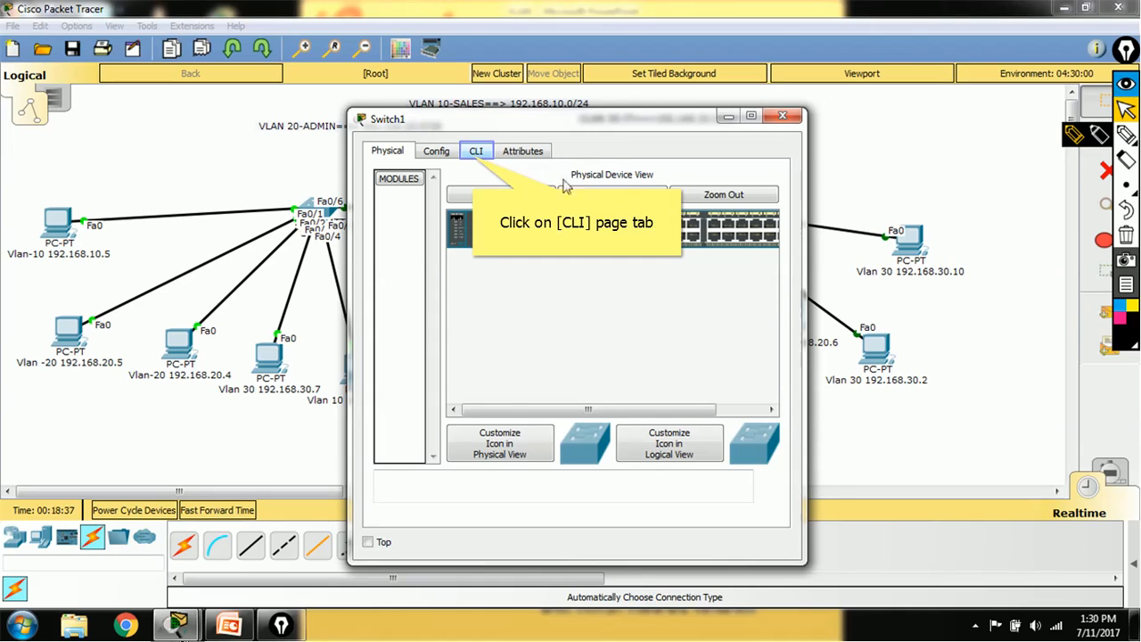
left_click(476, 151)
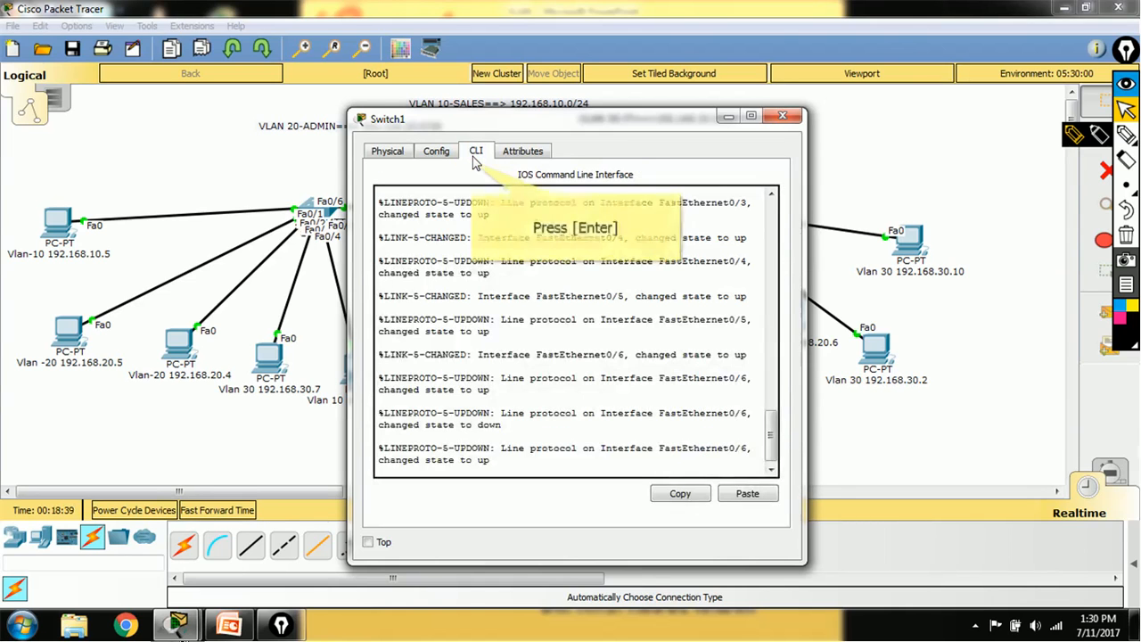
key("Return")
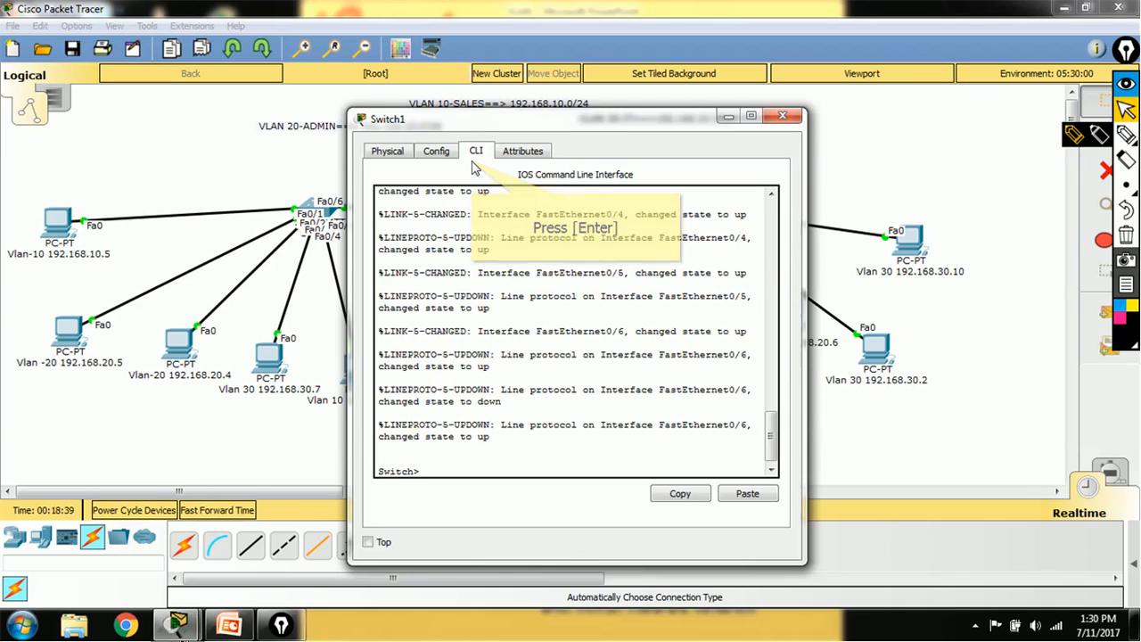
key("Return")
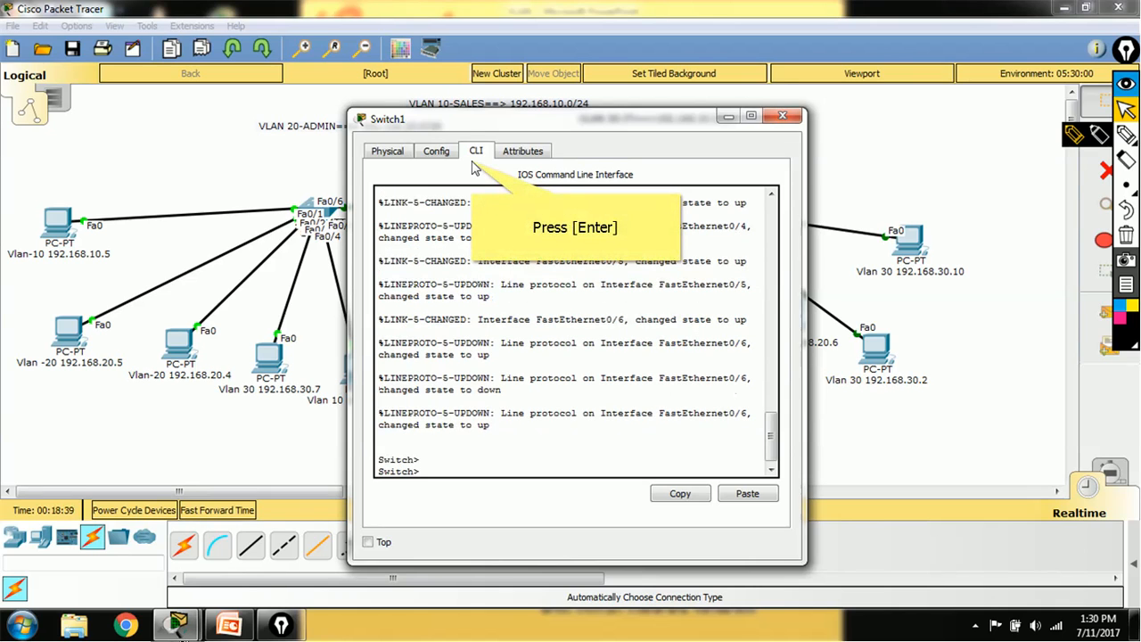
key("Return")
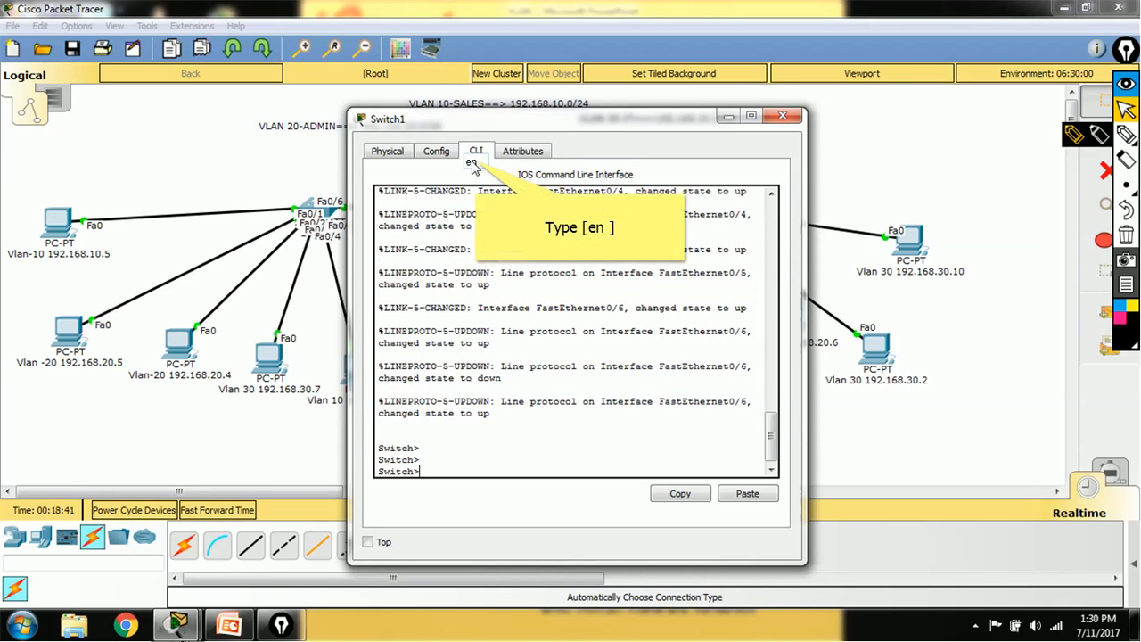
type("en")
key("Return")
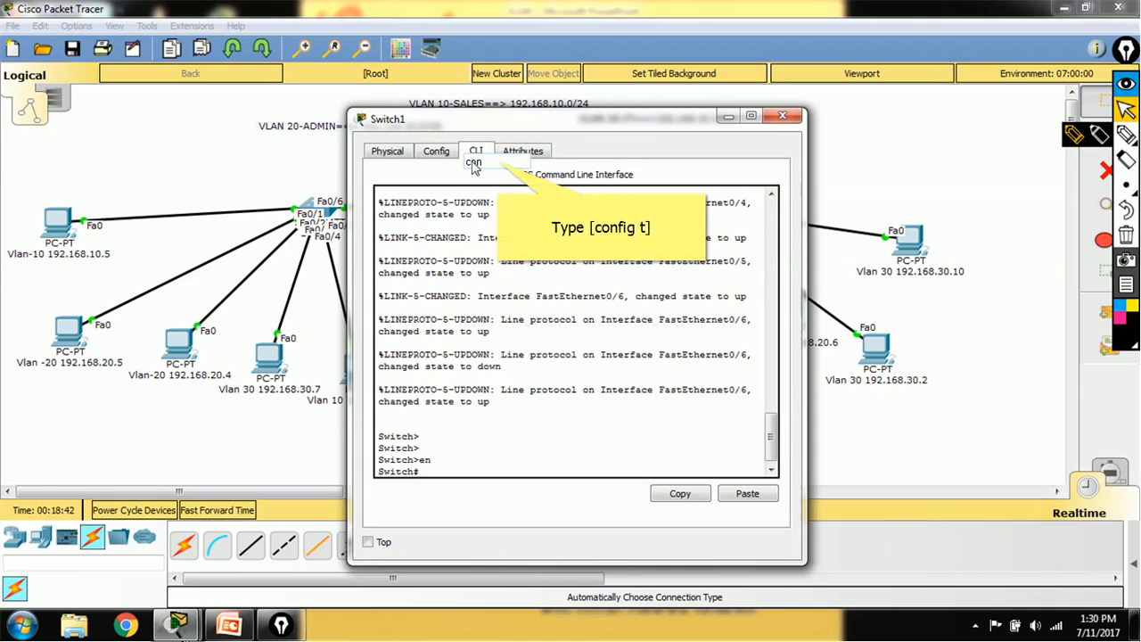
- Enter global configuration mode on Switch1 with "config t" and move its window aside to uncover the switch's port labels in the topology
type("config t")
key("Return")
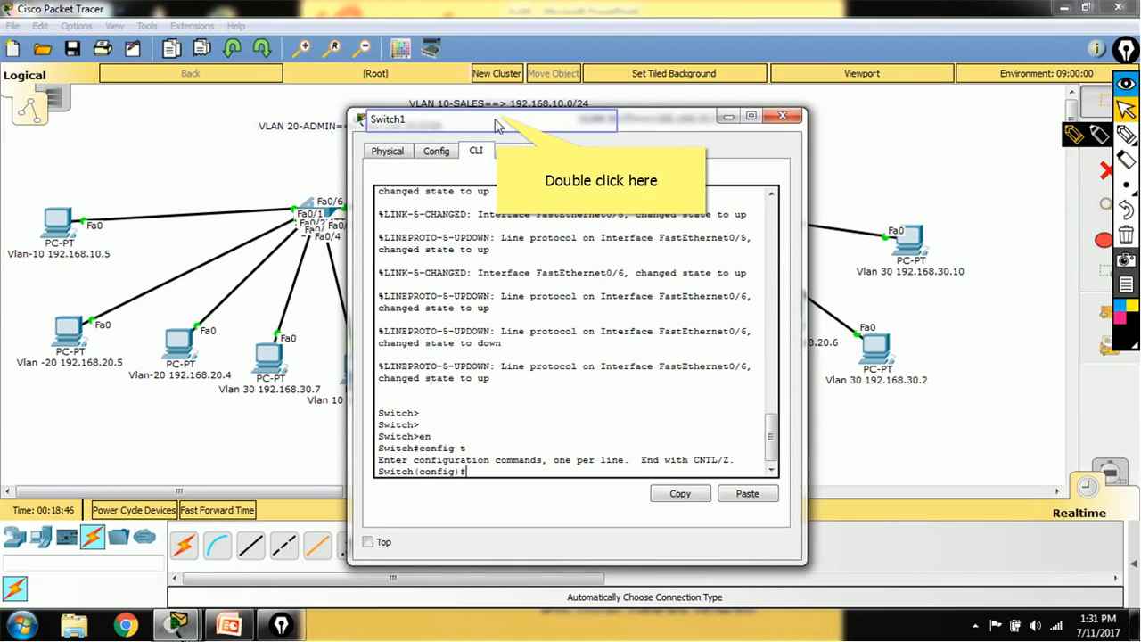
double_click(499, 118)
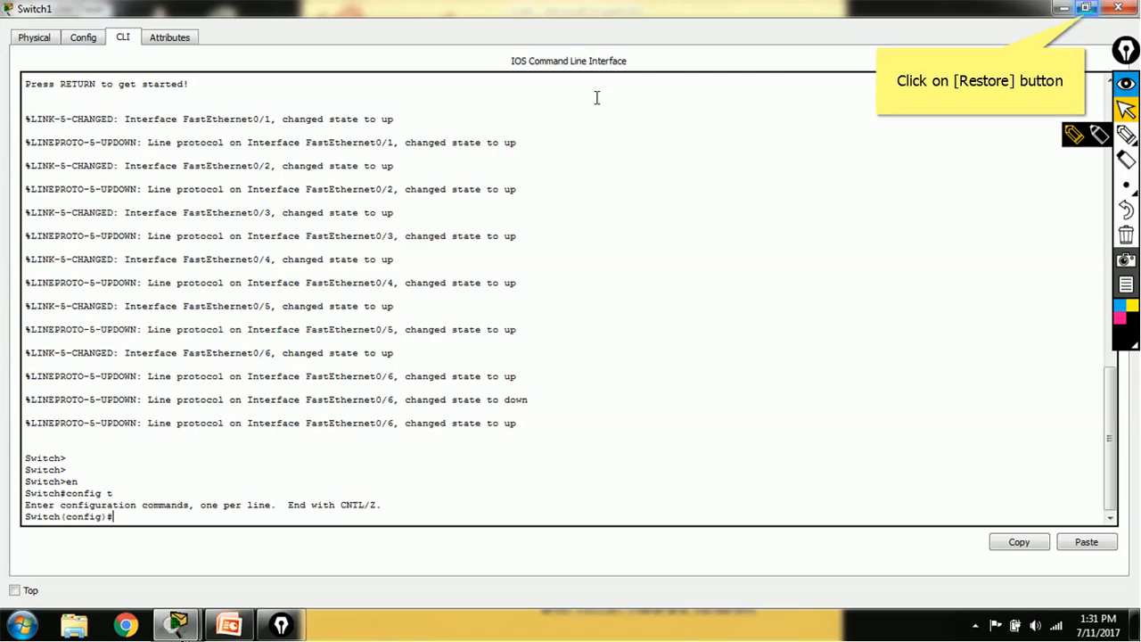
left_click(1085, 9)
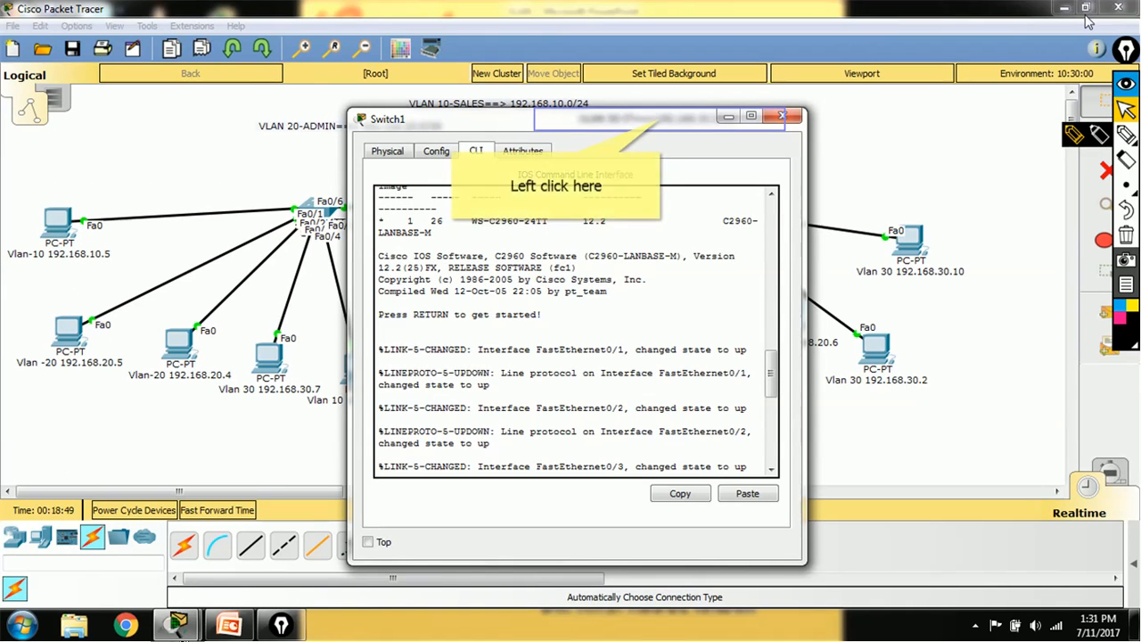
left_click(661, 122)
left_click_drag(660, 122, 396, 112)
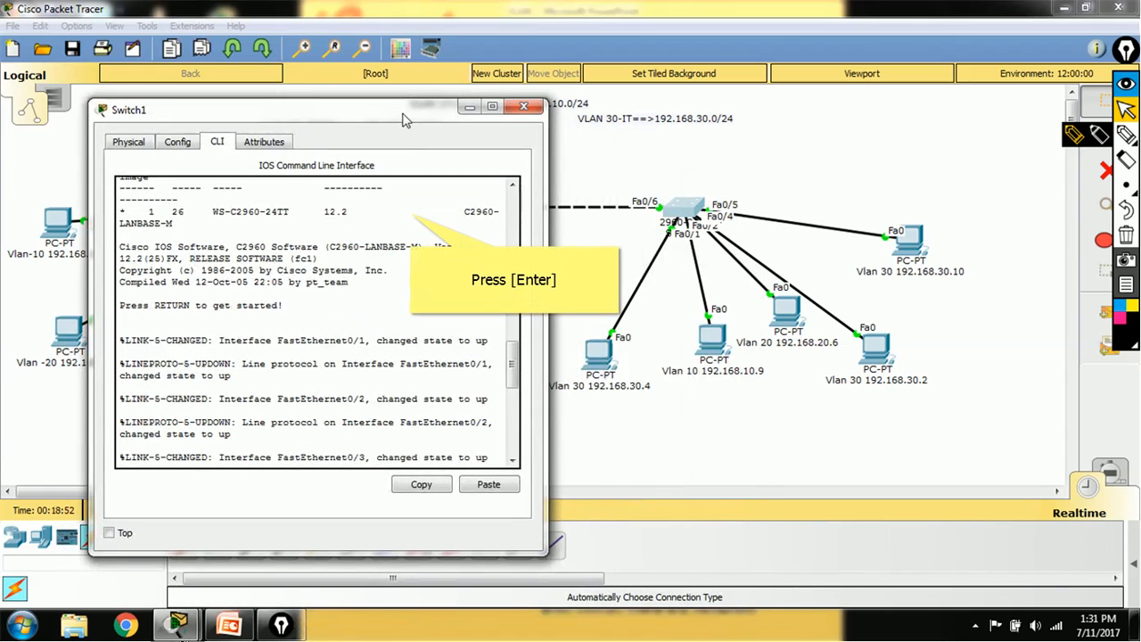
key("Return")
key("Return")
type("en")
key("Return")
type("config t")
key("Return")
key("Return")
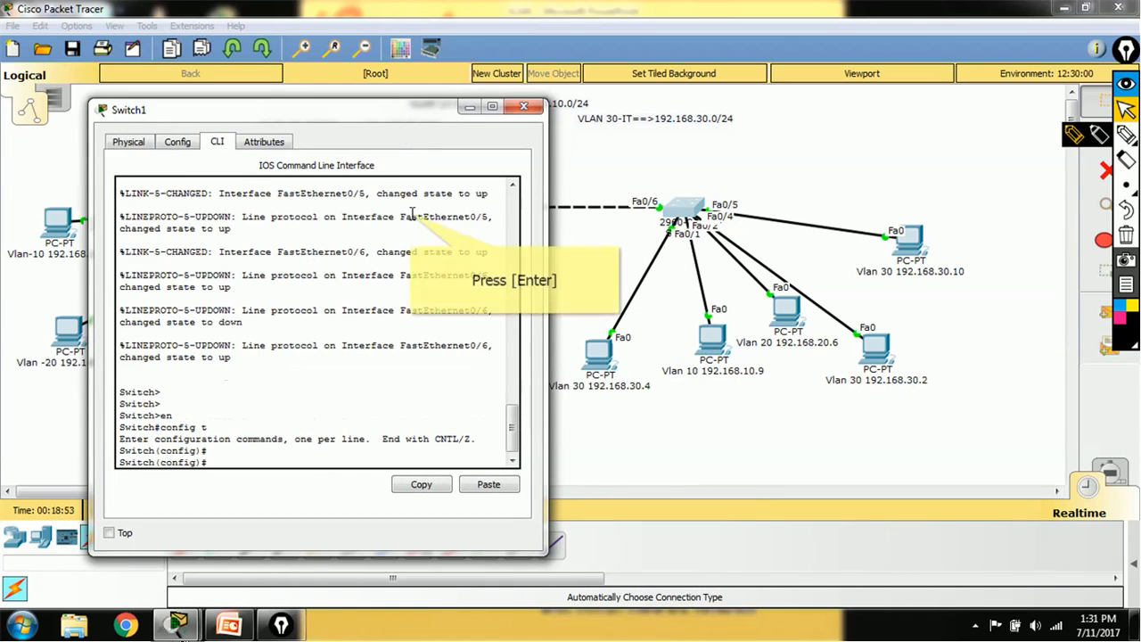
key("Return")
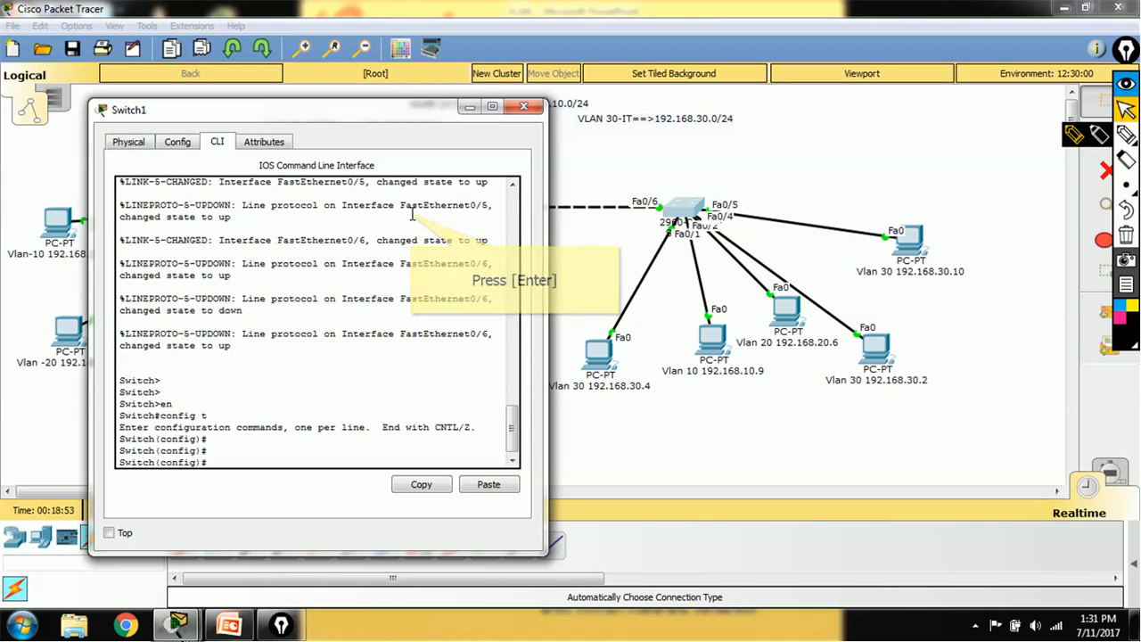
key("Return")
- Set interface fa0/6 on Switch1 to trunk mode with "switchport mode trunk" and exit to global configuration mode
type("int fa0/6")
key("Return")
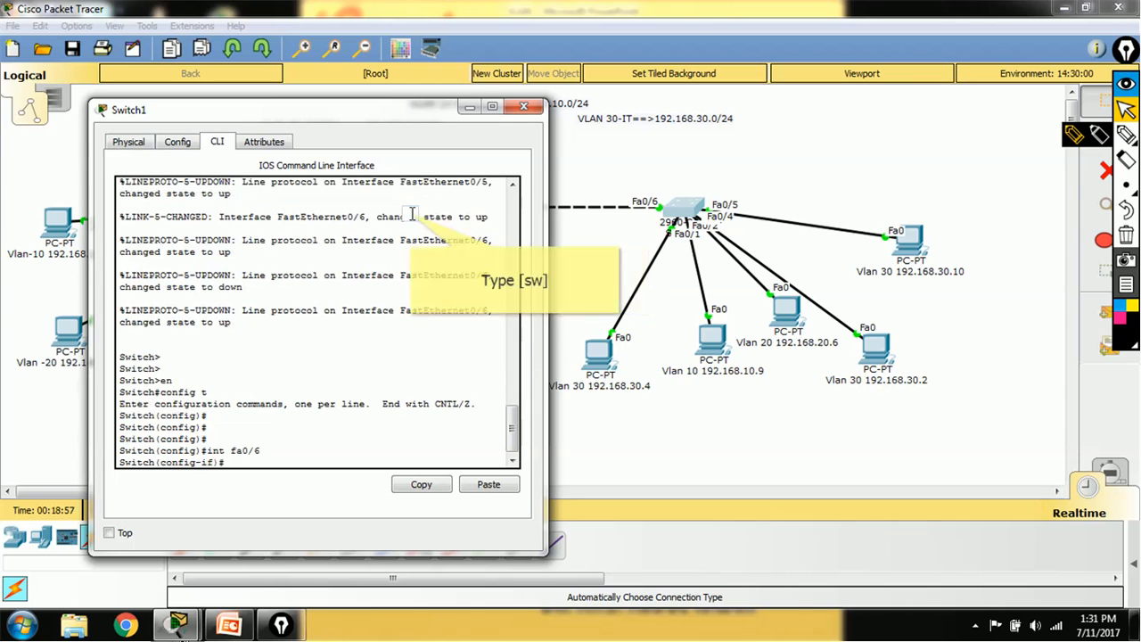
type("sw")
key("Tab")
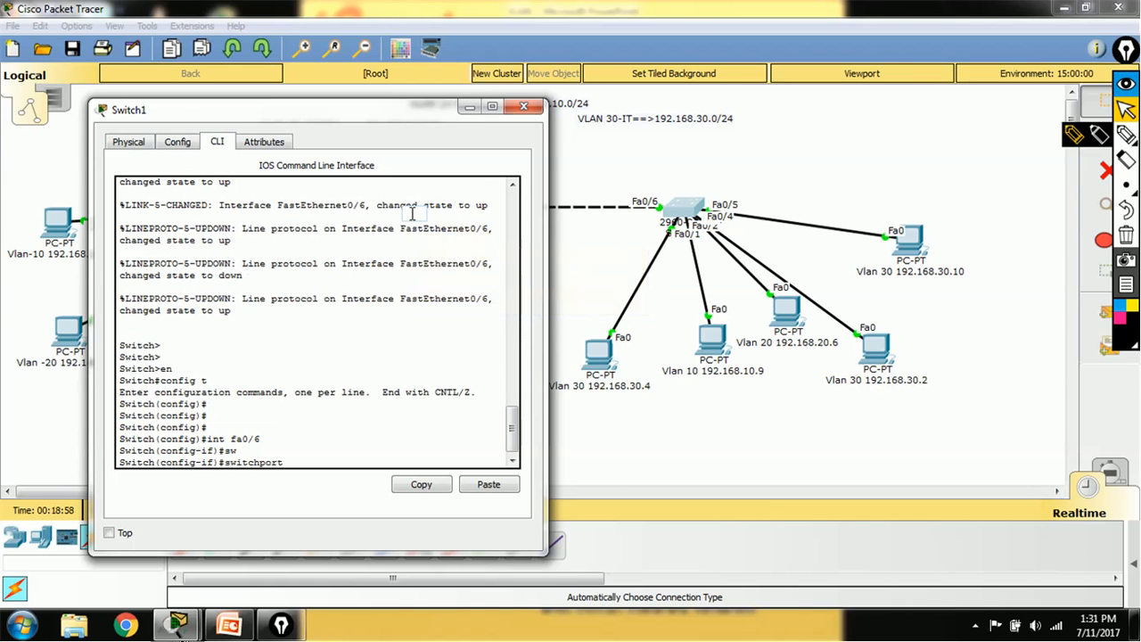
type("m")
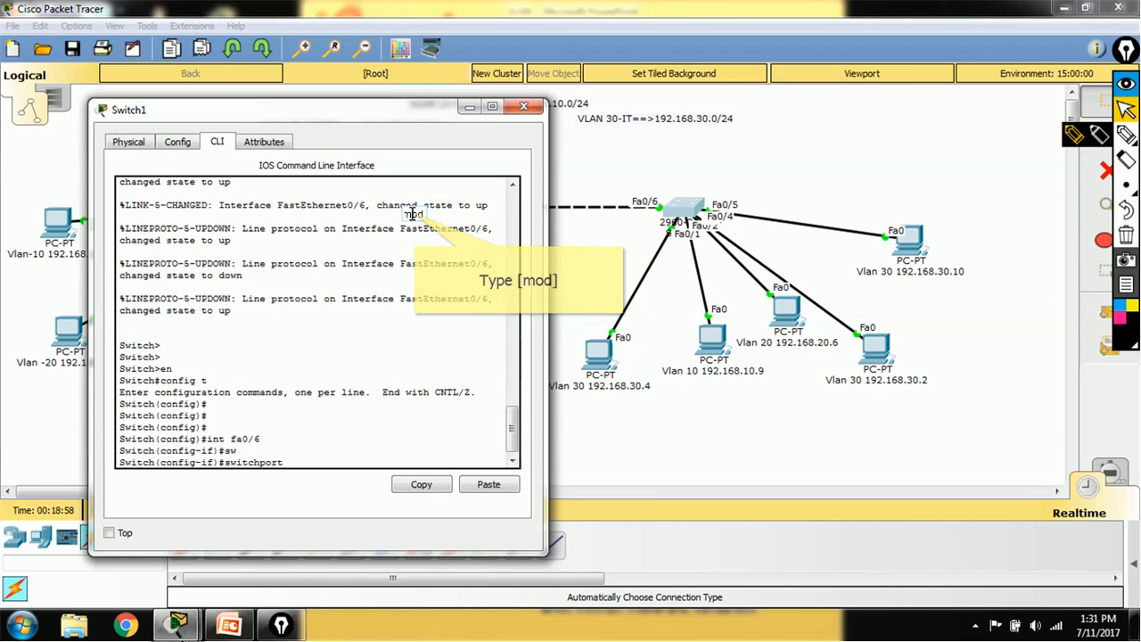
type("od")
key("Tab")
type("tr")
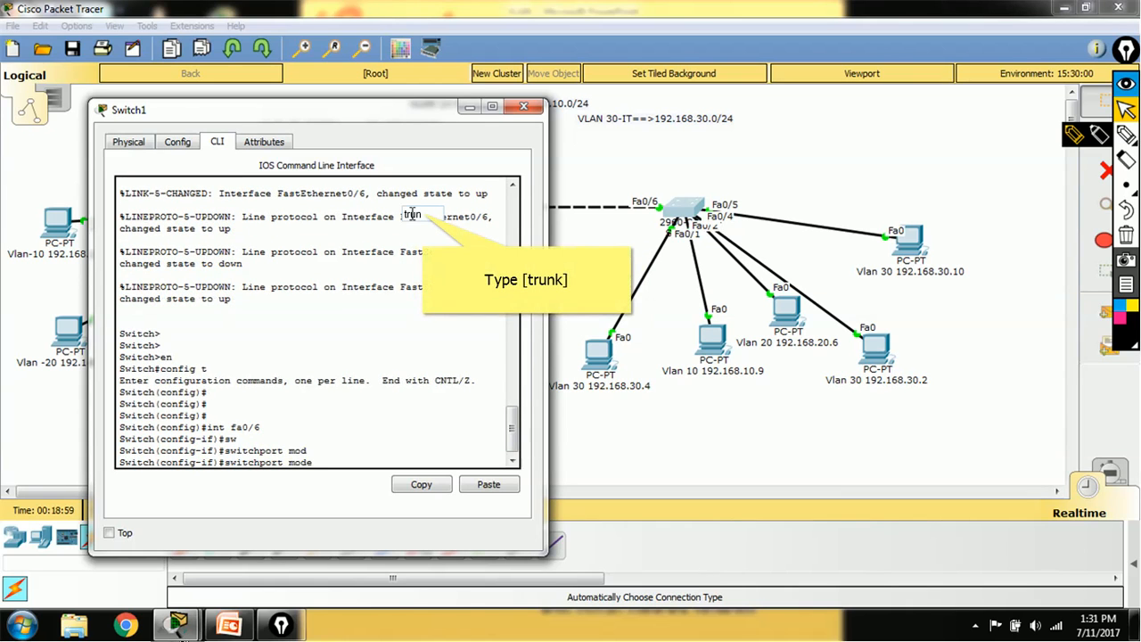
type("unk")
key("Return")
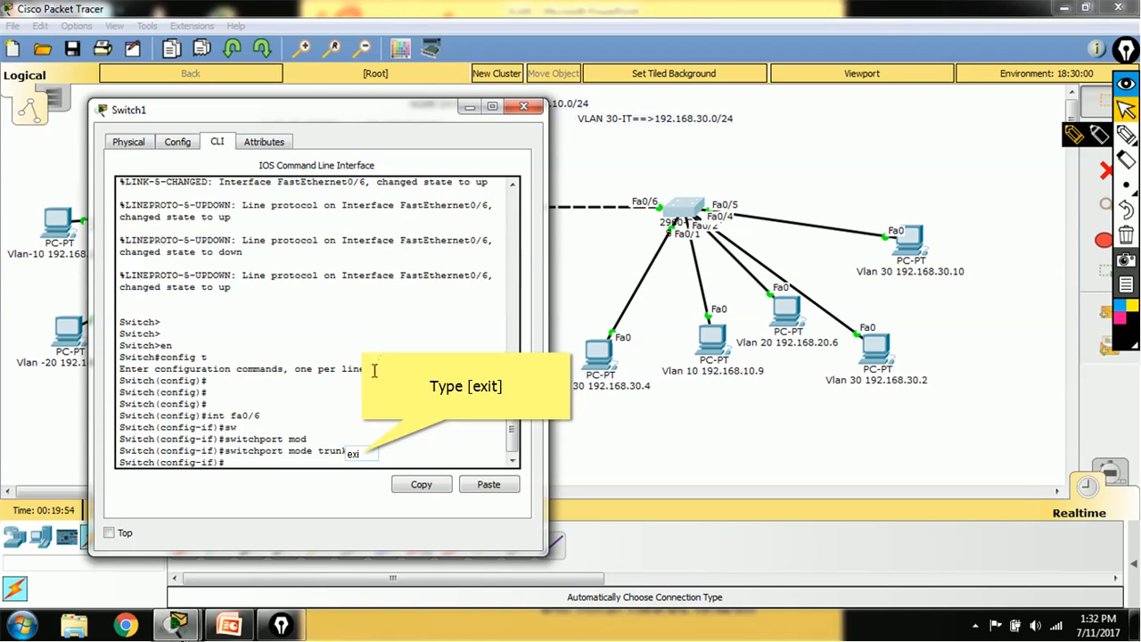
type("t")
key("Return")
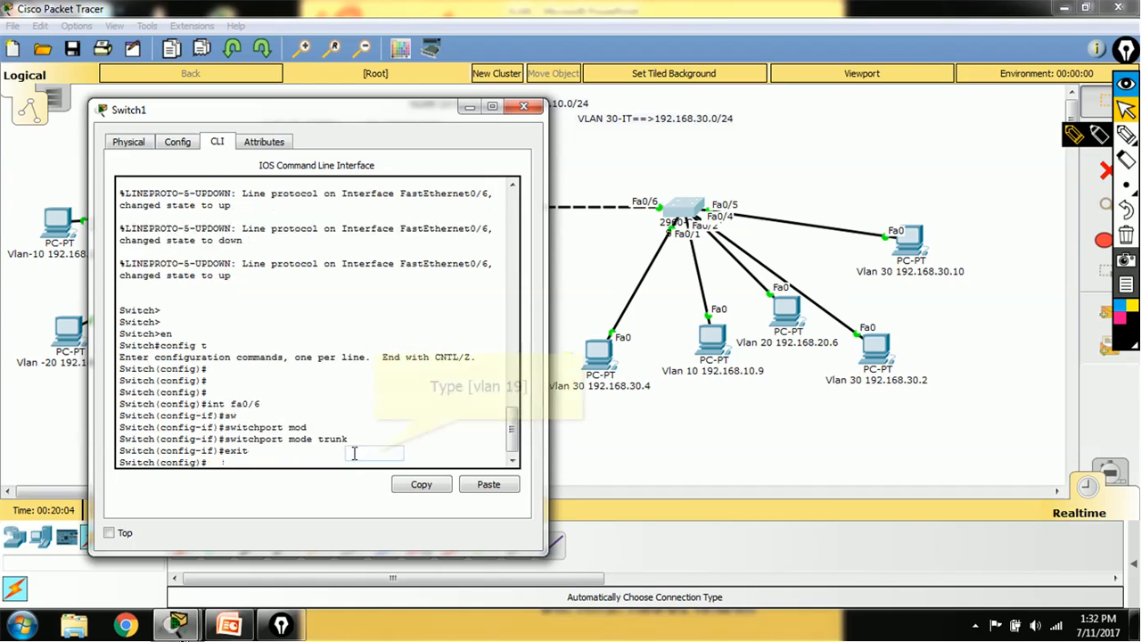
- Create VLAN 10 on Switch1, name it SALES, and exit to global configuration mode
type("vl")
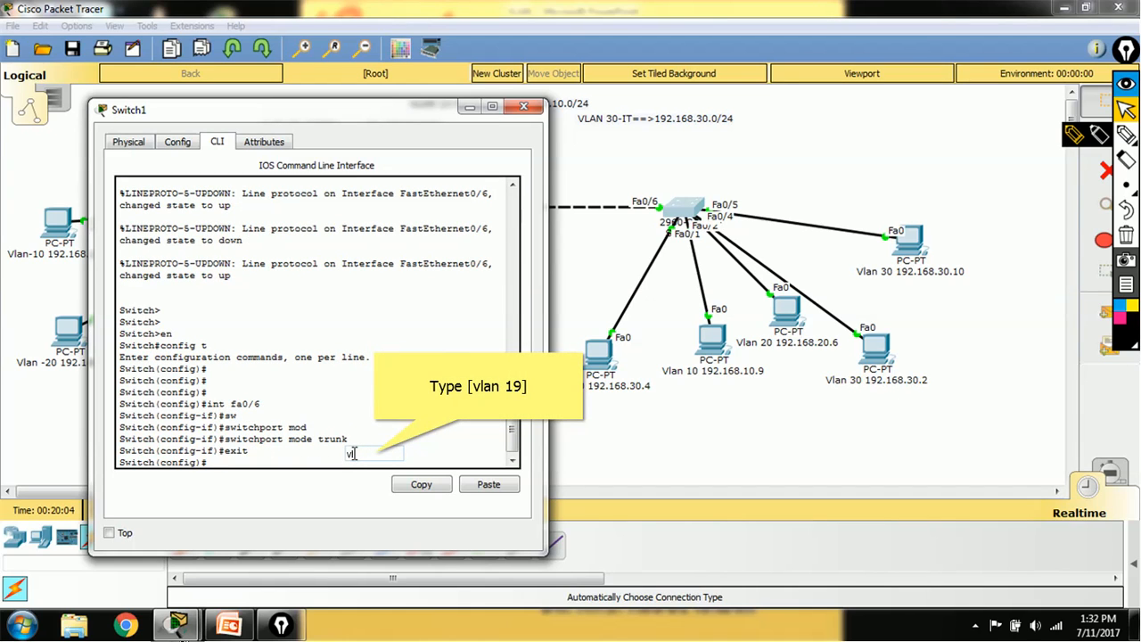
type("an 19")
key("Return")
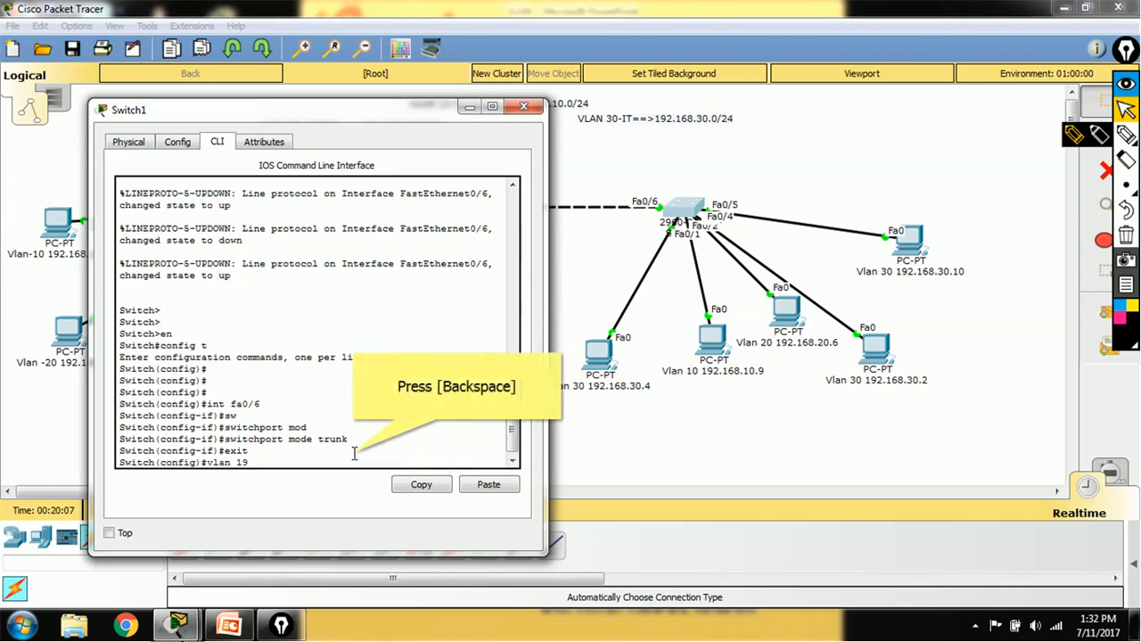
key("BackSpace")
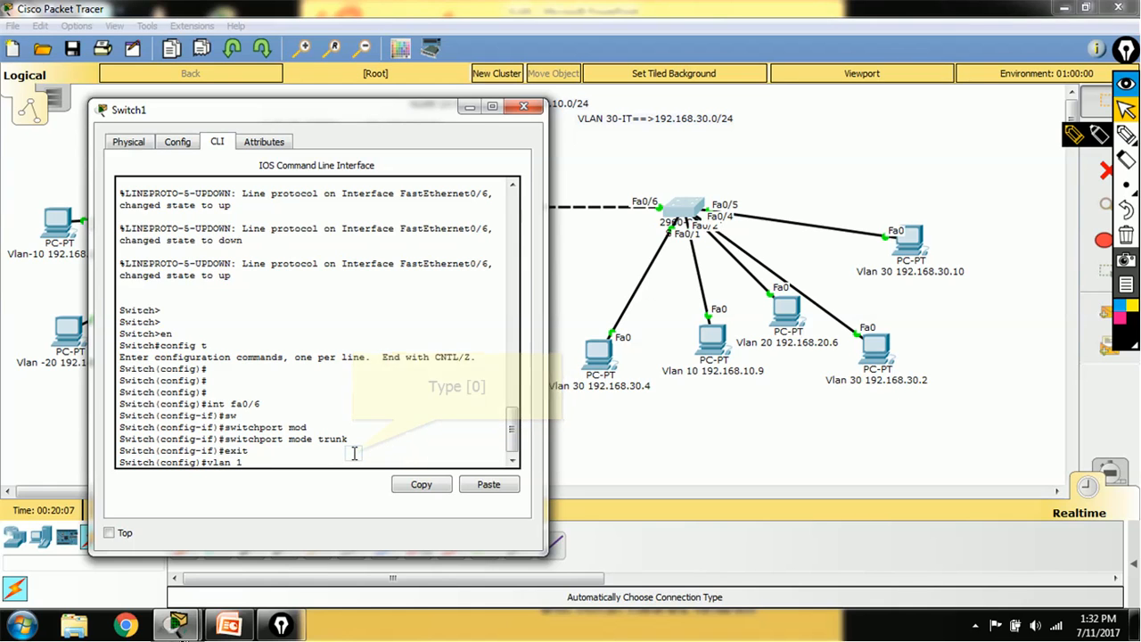
type("0")
key("Return")
type("name")
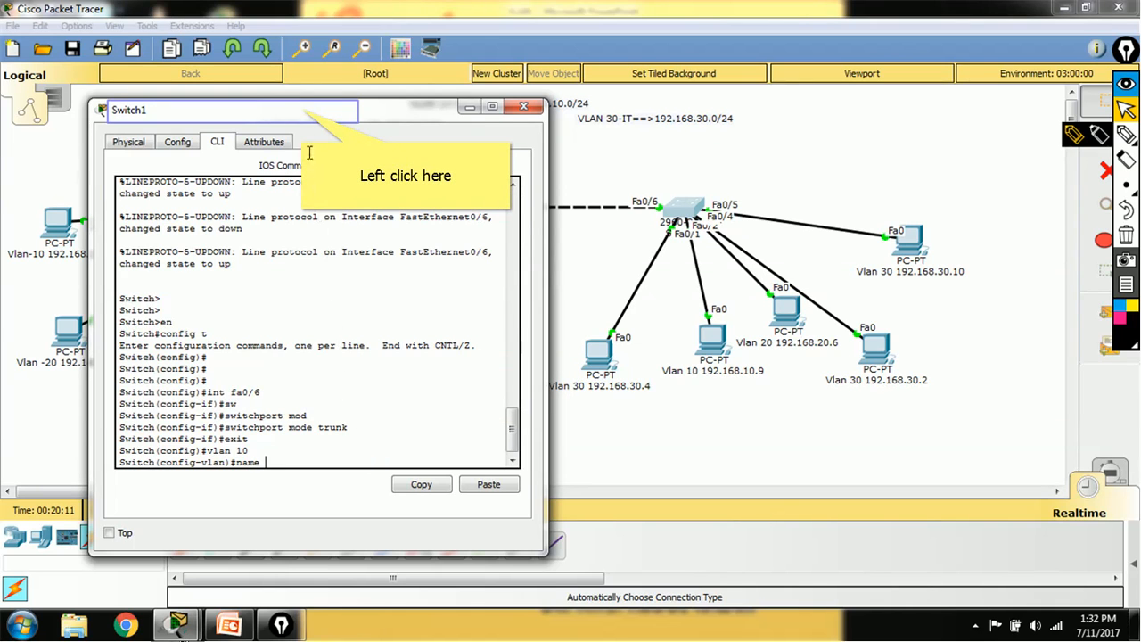
left_click(303, 109)
type("SALES")
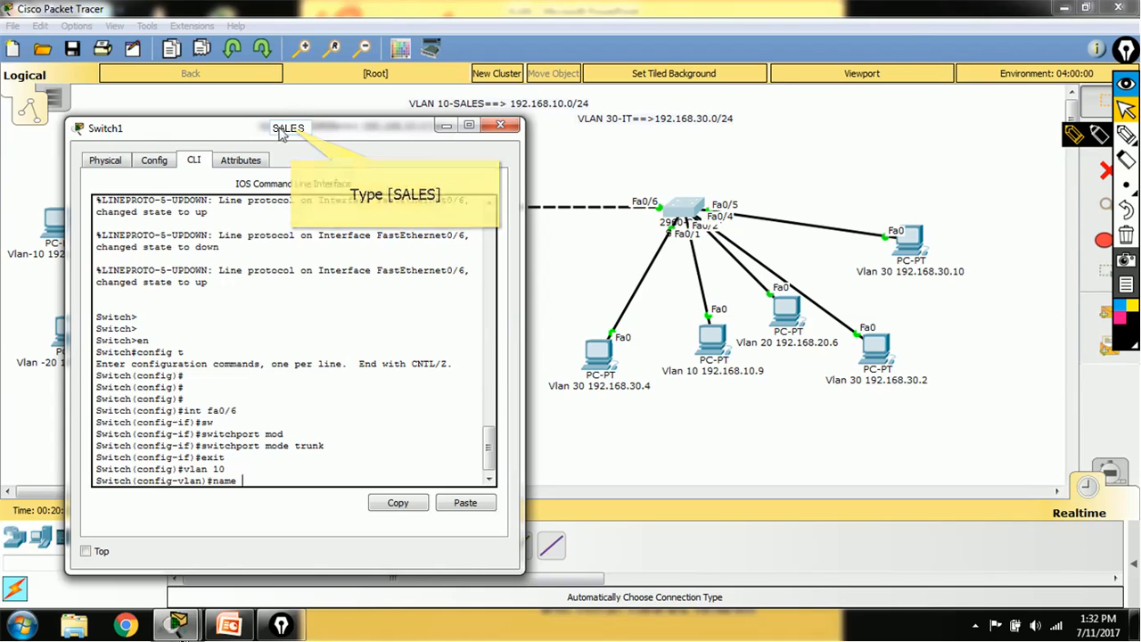
key("Return")
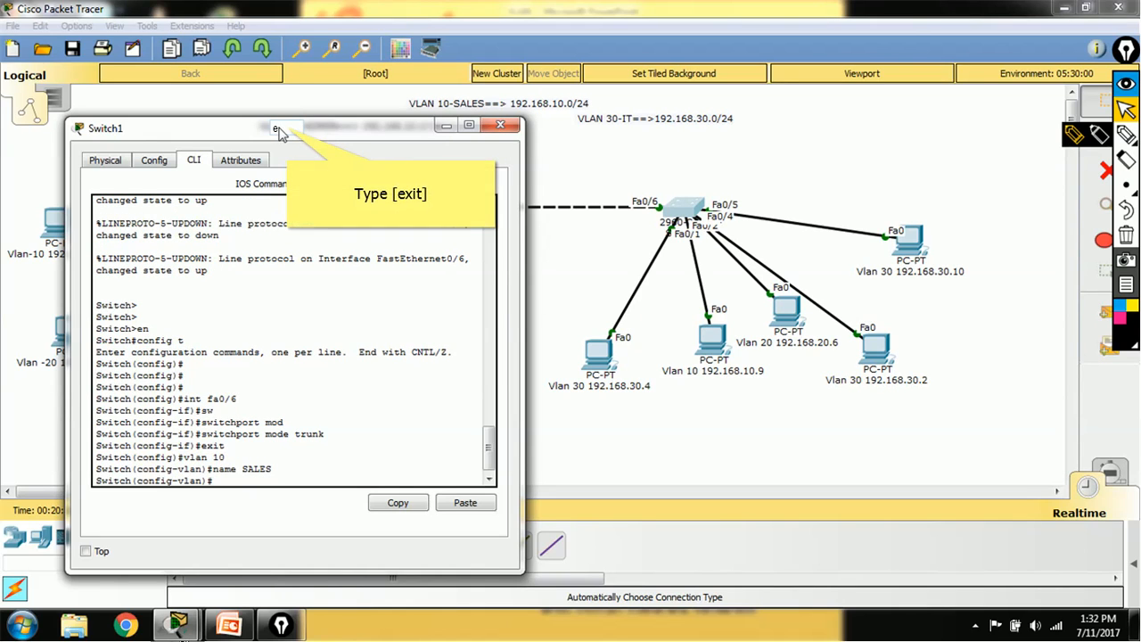
type("exi")
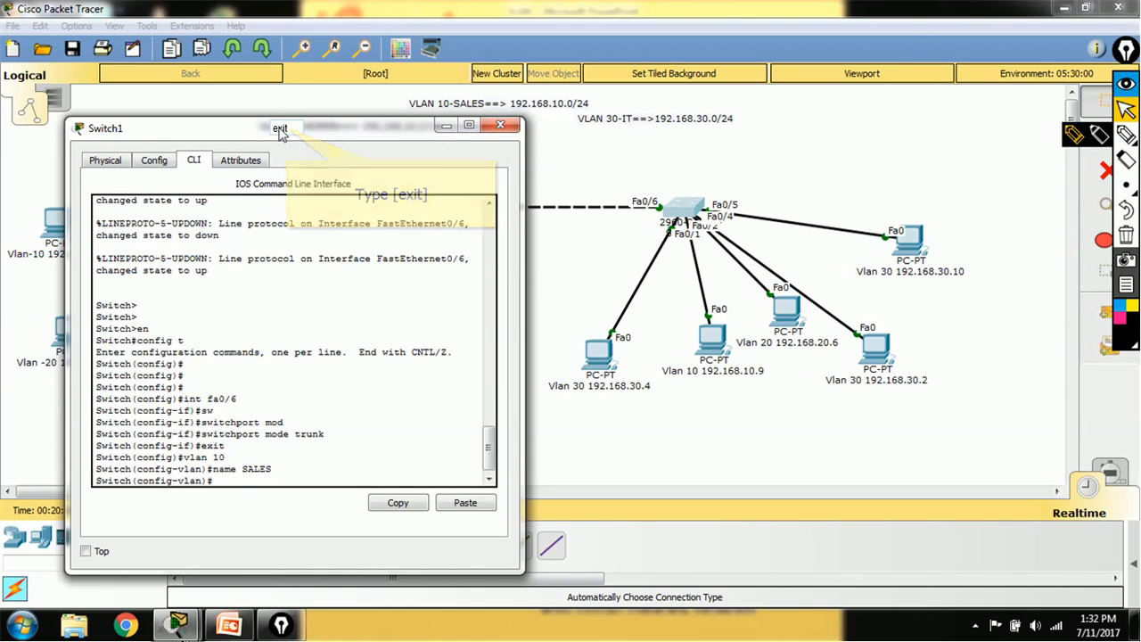
type("t")
key("Return")
- Create VLAN 20 on Switch1, name it ADMIN, and exit to global configuration mode
type("vlan 20")
key("Return")
type("name A")
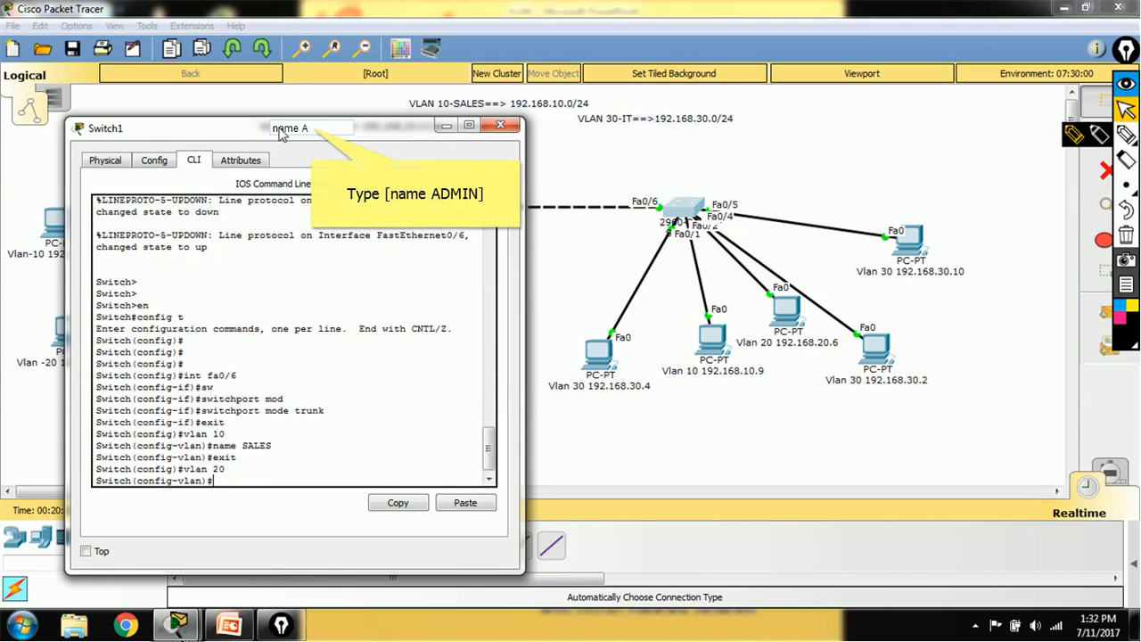
type("DMIN")
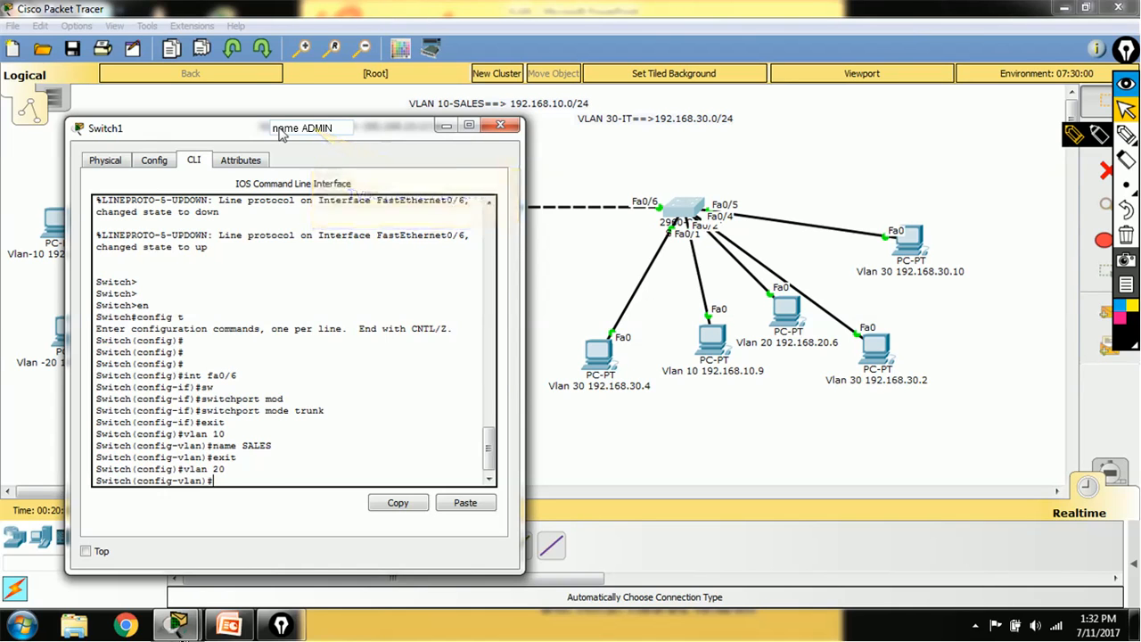
key("Return")
type("exit")
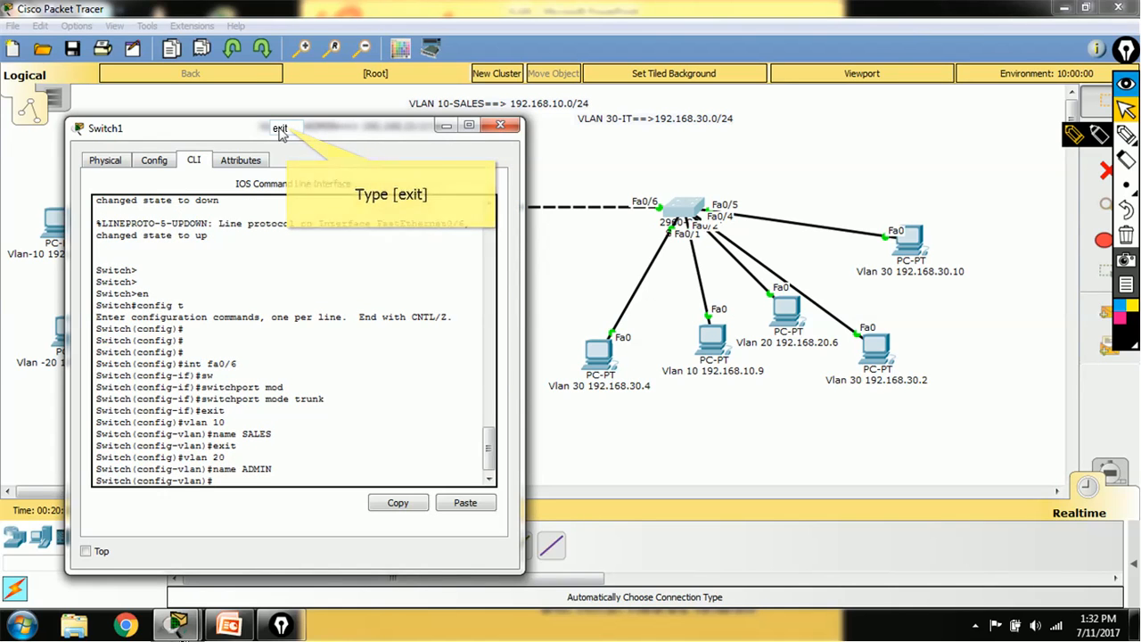
key("Return")
- Create VLAN 30 on Switch1, name it IT, and exit to global configuration mode
type("vlan 30")
key("Return")
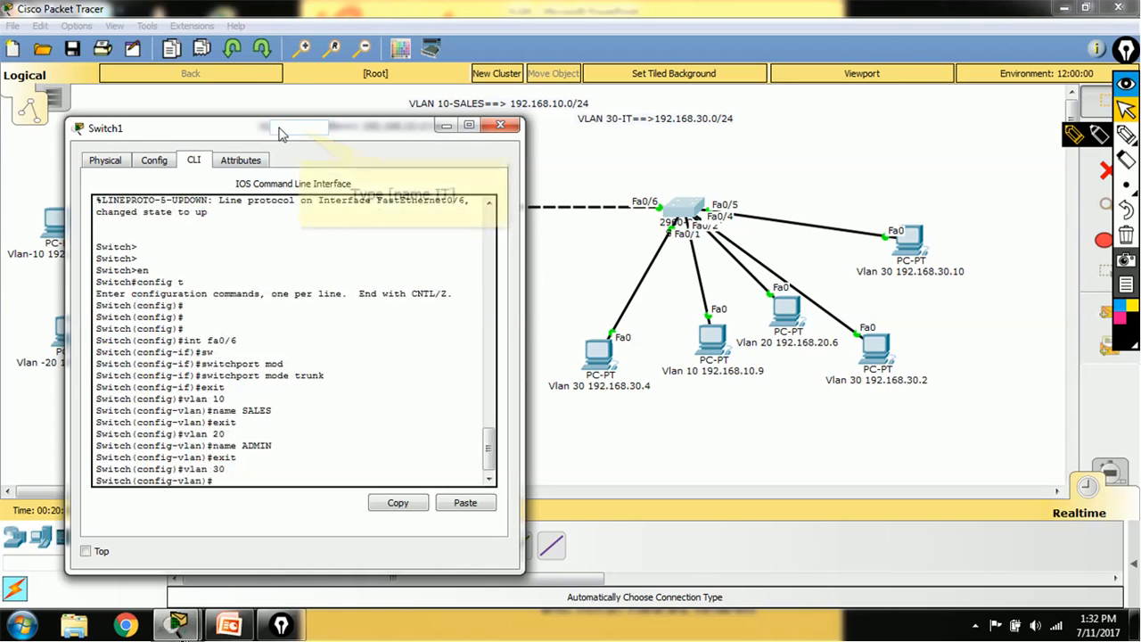
type("name IT")
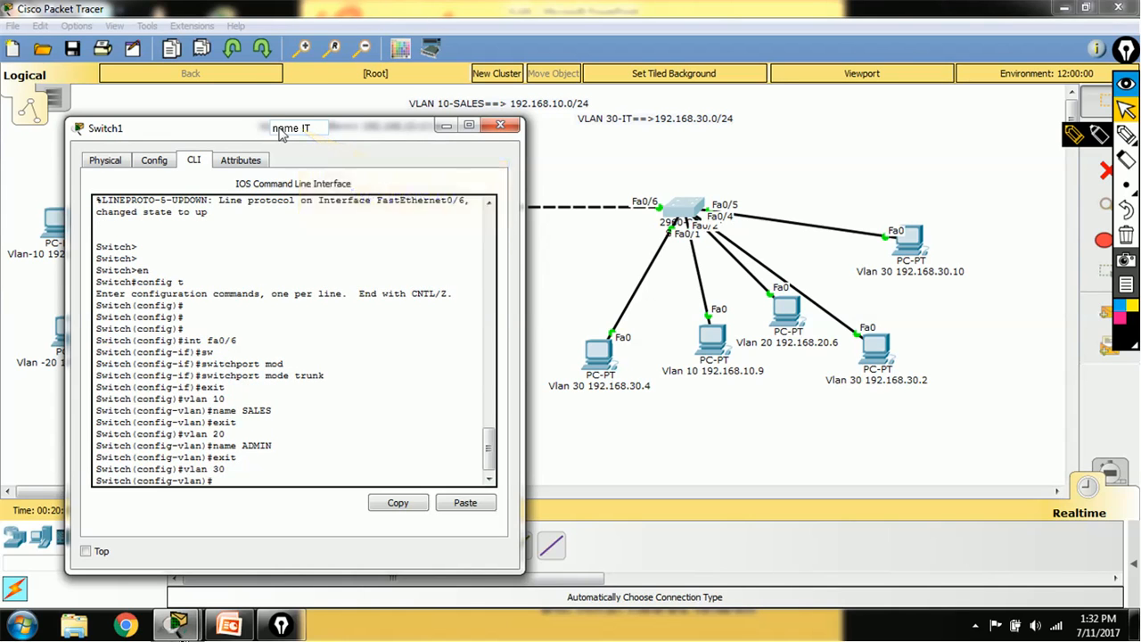
key("Return")
type("exi")
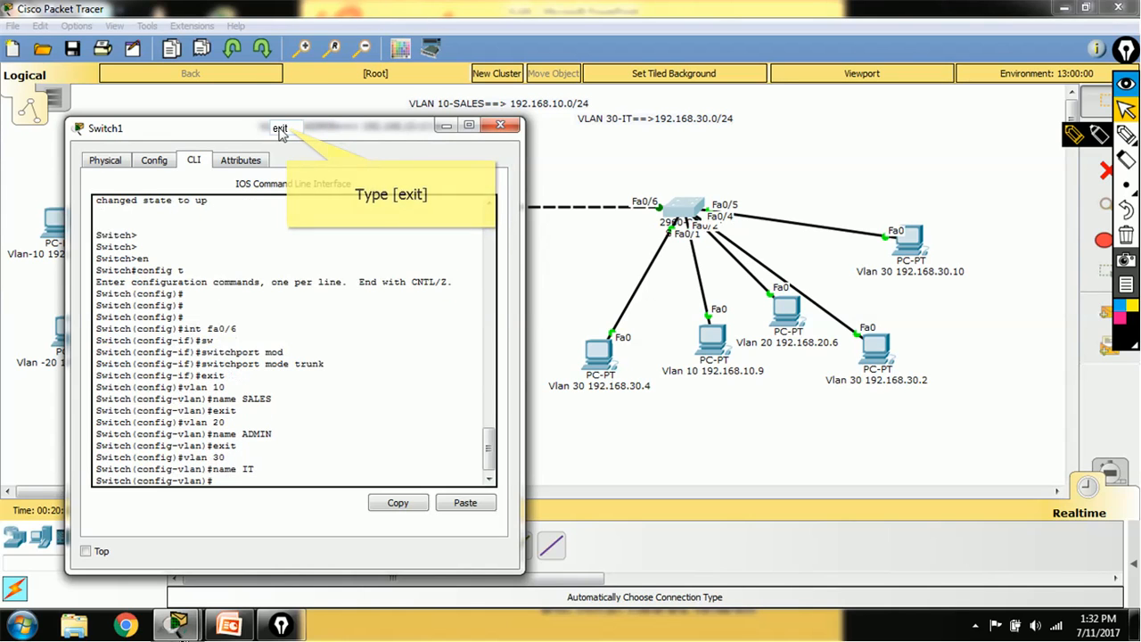
type("t")
key("Return")
- Assign interface fa0/1 on Switch1 to VLAN 30 with "switchport access vlan 30" and exit to global configuration mode
type("i")
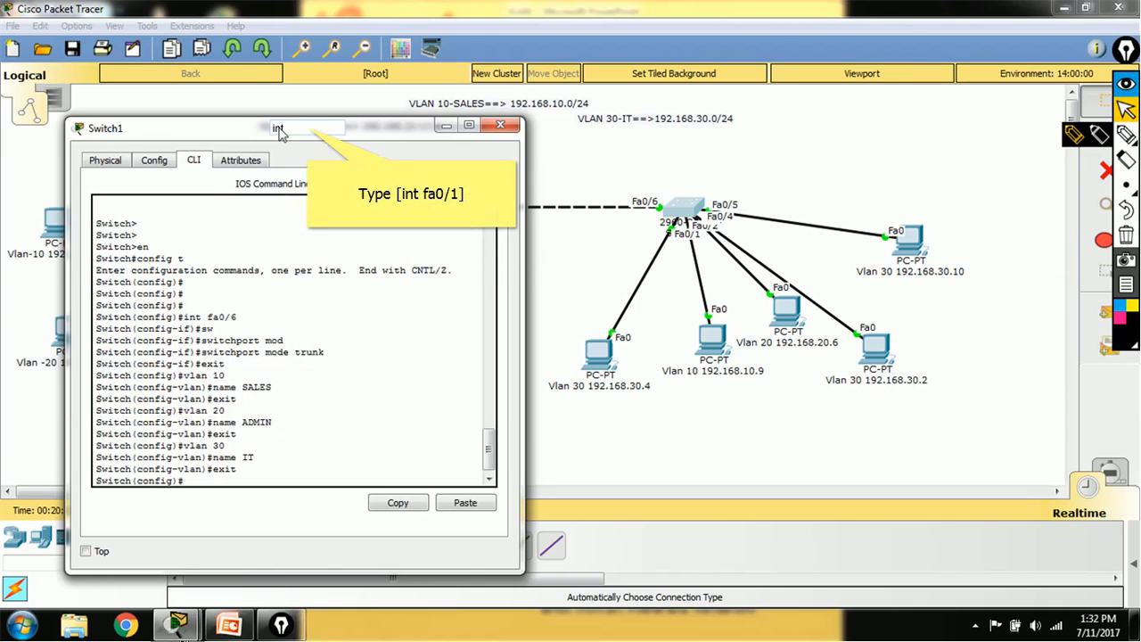
type("nt fa0/1")
key("Return")
type("s")
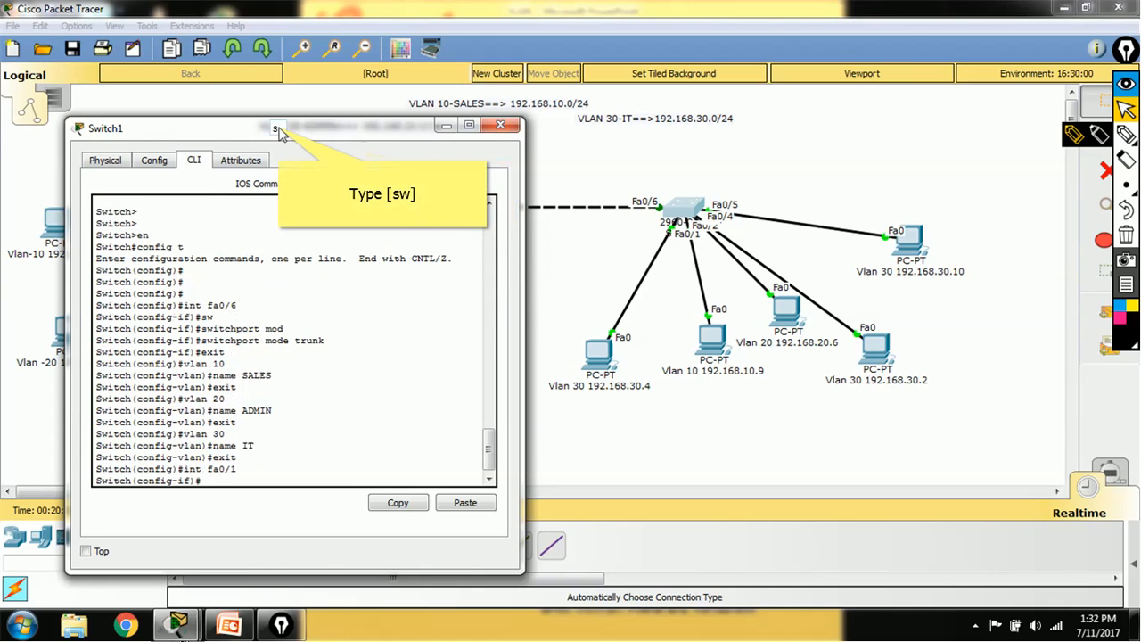
type("w")
key("Tab")
type("a")
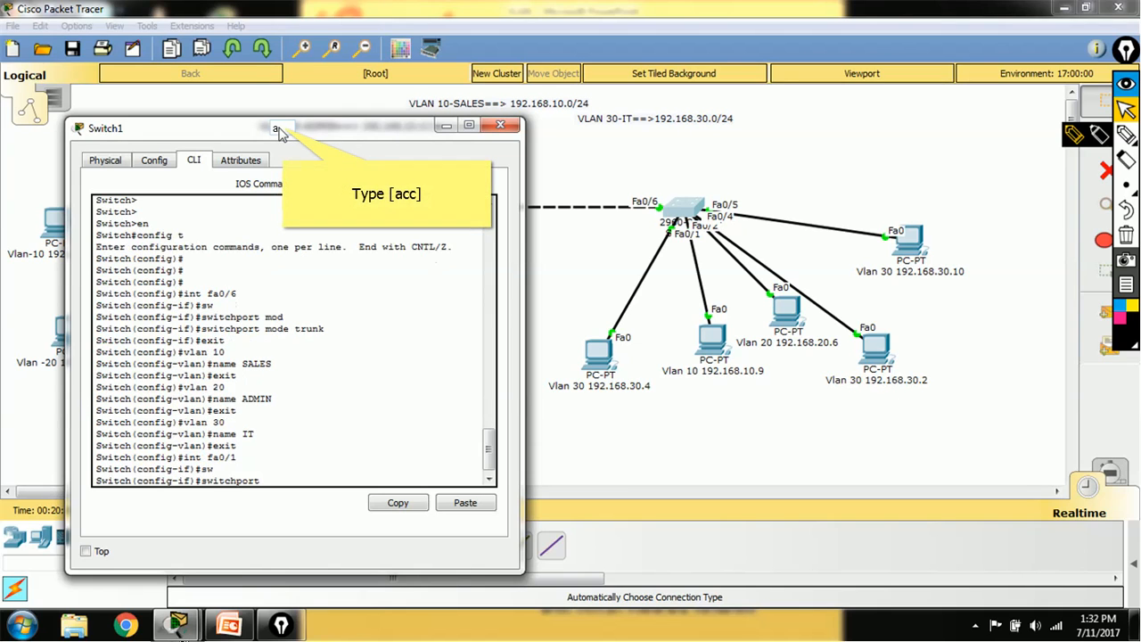
type("cc")
key("Tab")
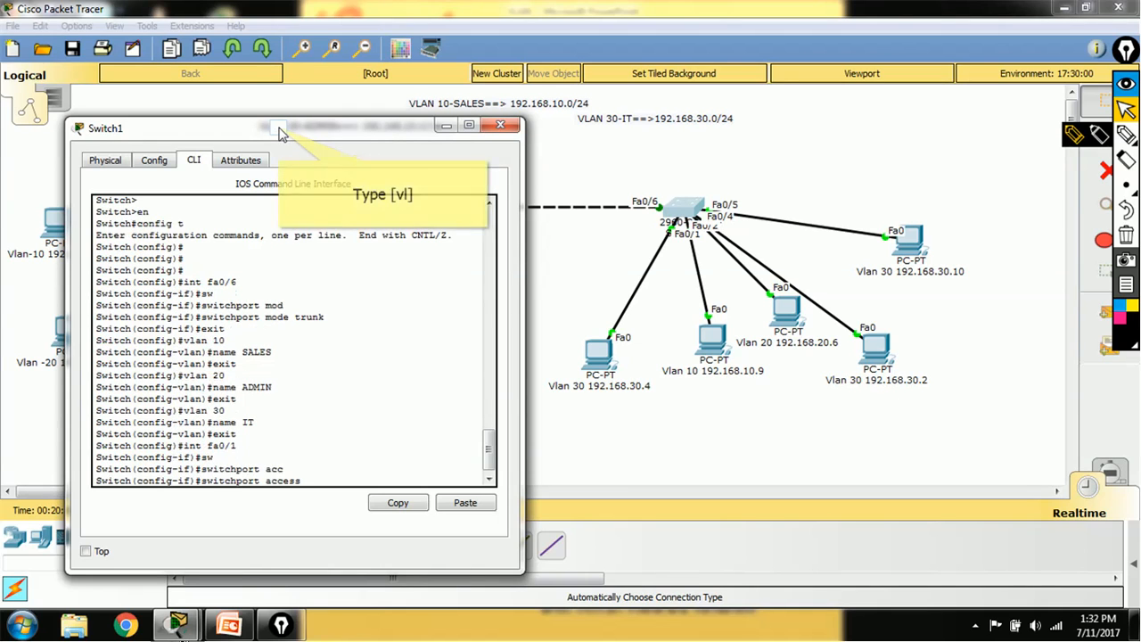
type("vl")
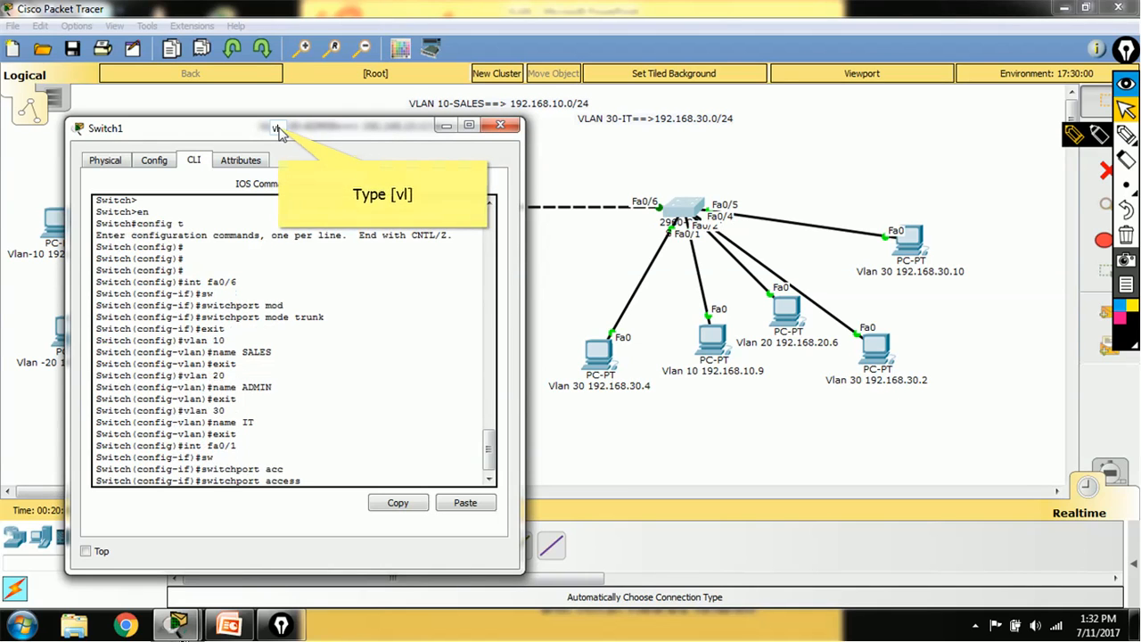
key("Tab")
type("30")
key("Return")
type("exit")
key("Return")
- Assign interface fa0/2 on Switch1 to VLAN 10 with "switchport access vlan 10" and exit to global configuration mode
type("int")
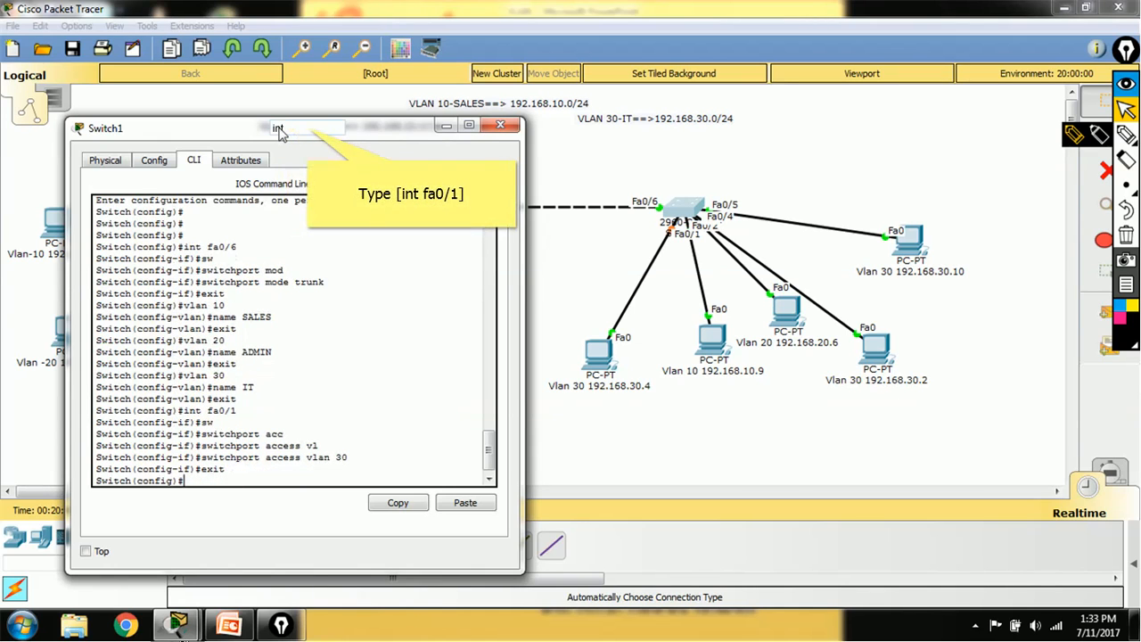
type(" fa0/1")
key("Return")
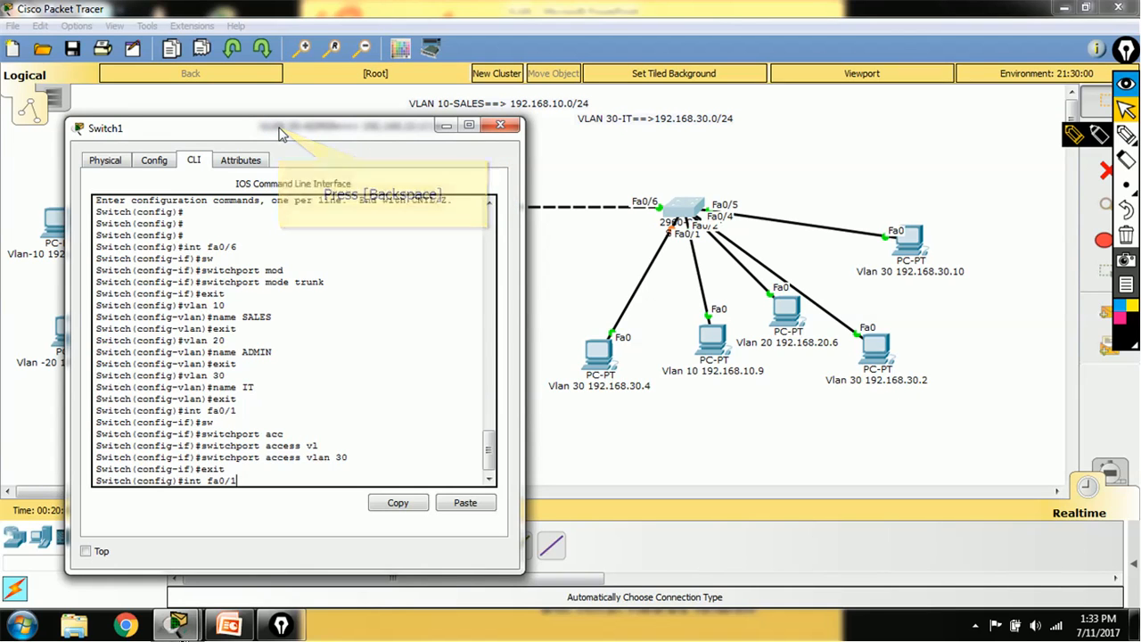
key("BackSpace")
type("2")
key("Return")
type("sw")
key("Tab")
type("a")
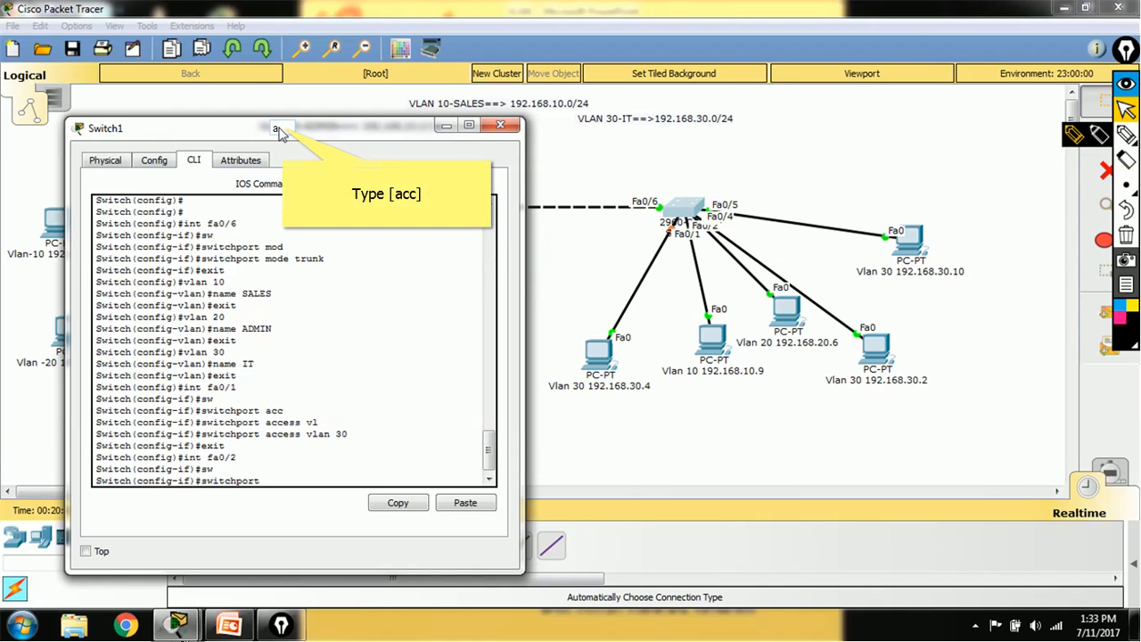
type("cc")
key("Tab")
type("v")
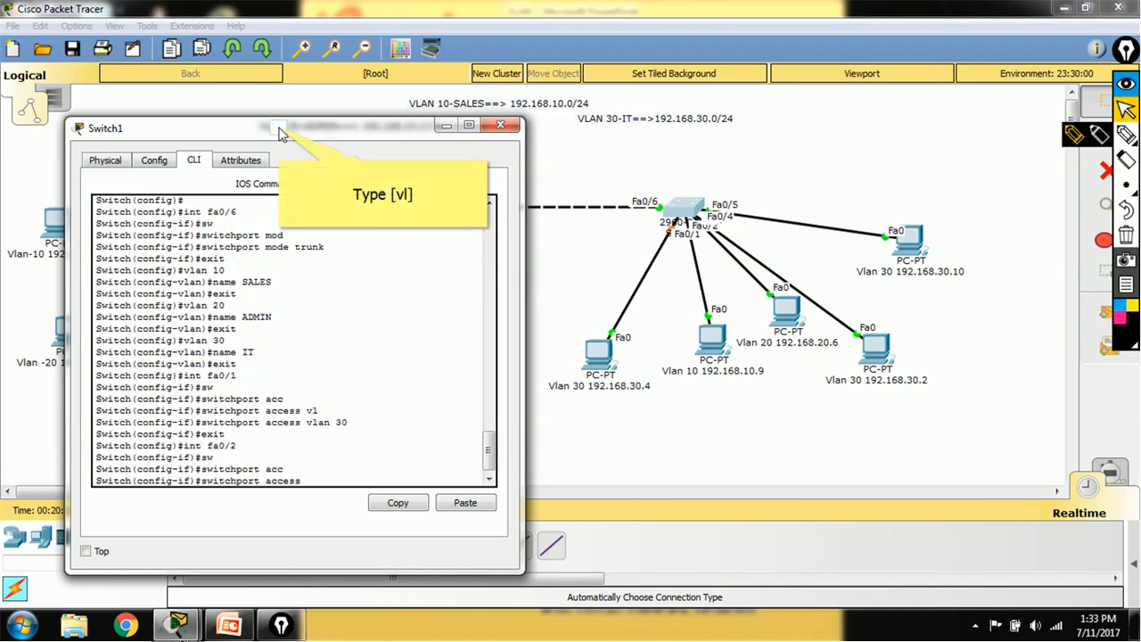
type("l")
key("Tab")
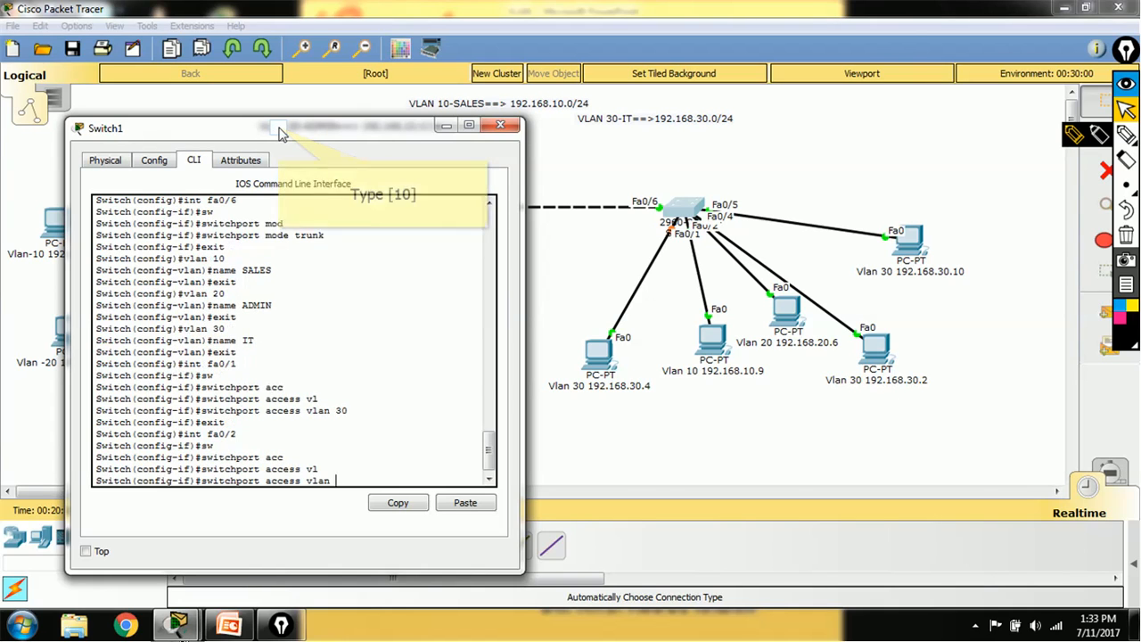
type("10")
key("Return")
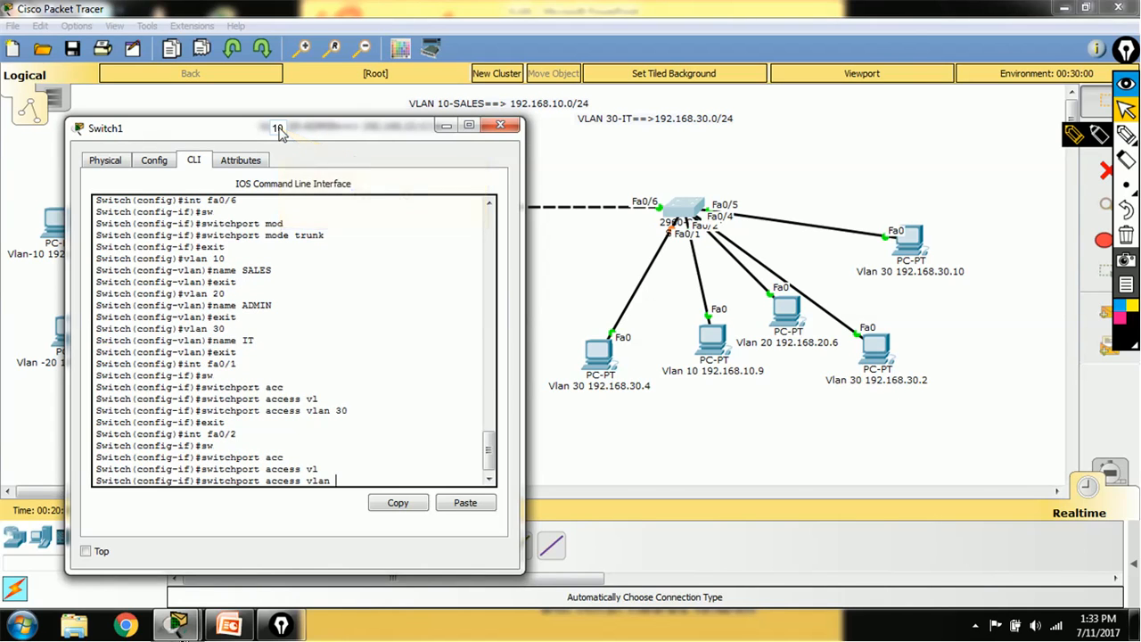
type("exit")
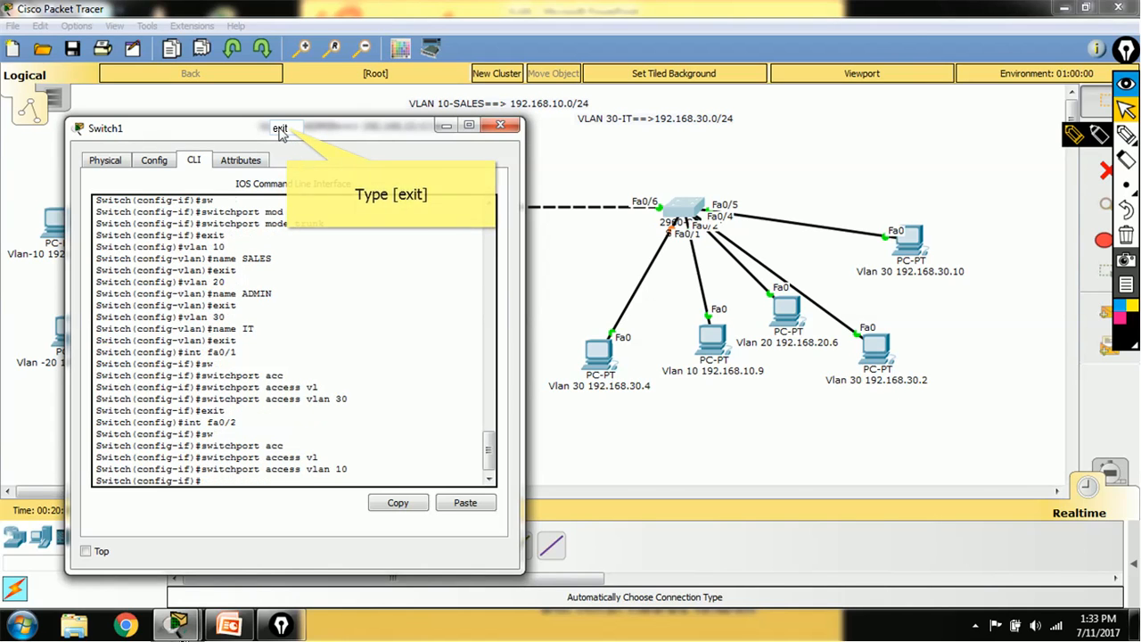
key("Return")
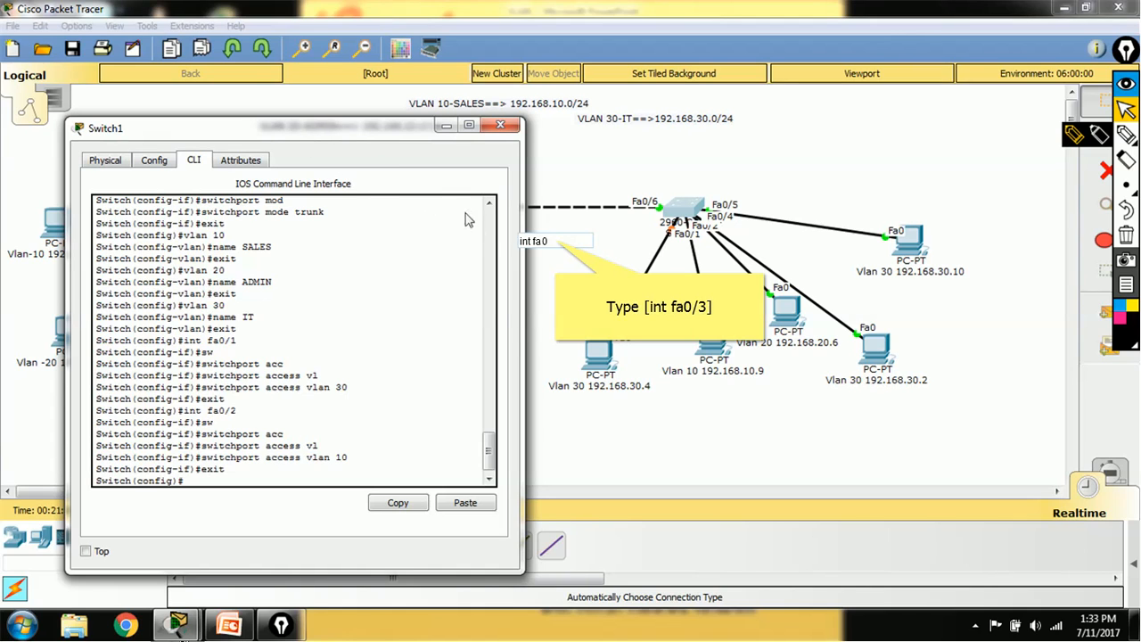
- Assign interface fa0/3 on Switch1 to VLAN 20 with "switchport access vlan 20" and exit to global configuration mode
type("/3")
key("Return")
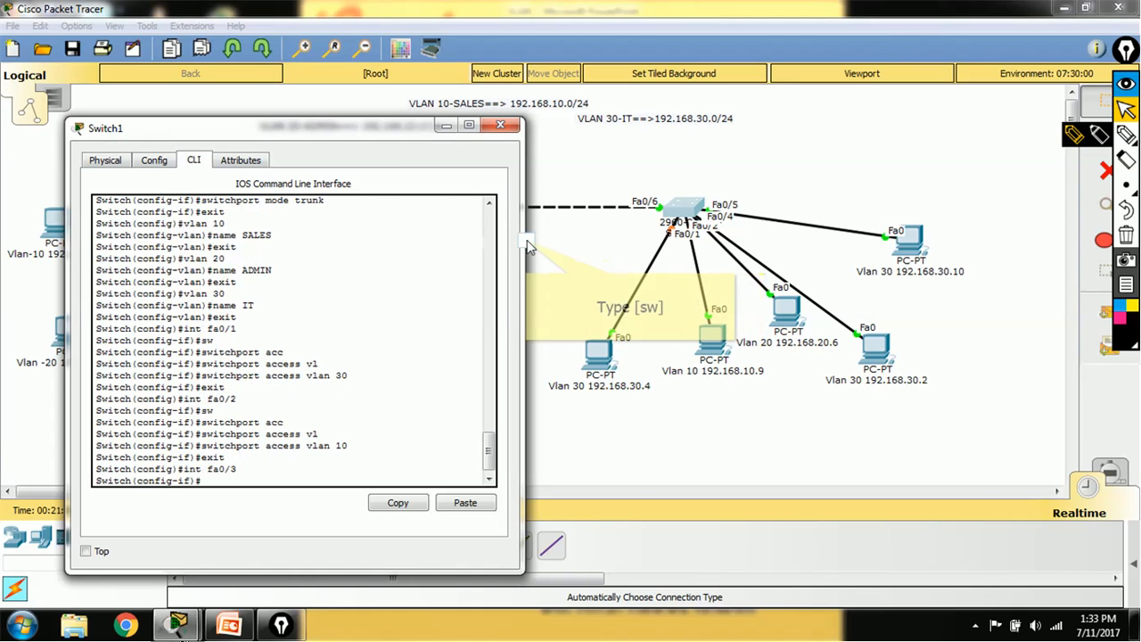
type("sw")
key("Tab")
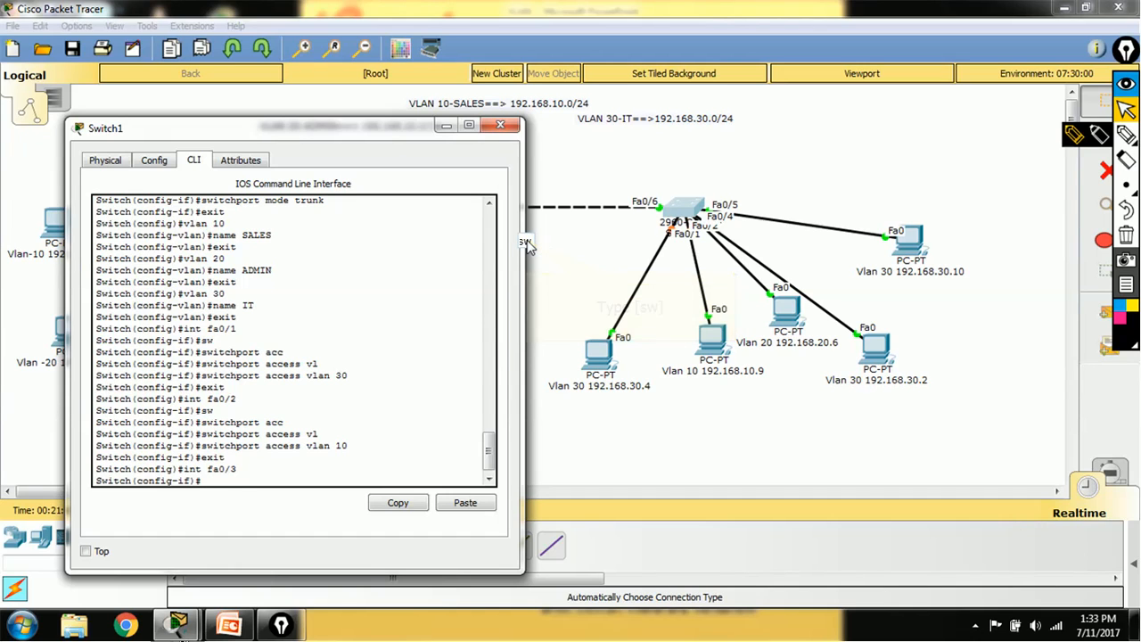
type("a")
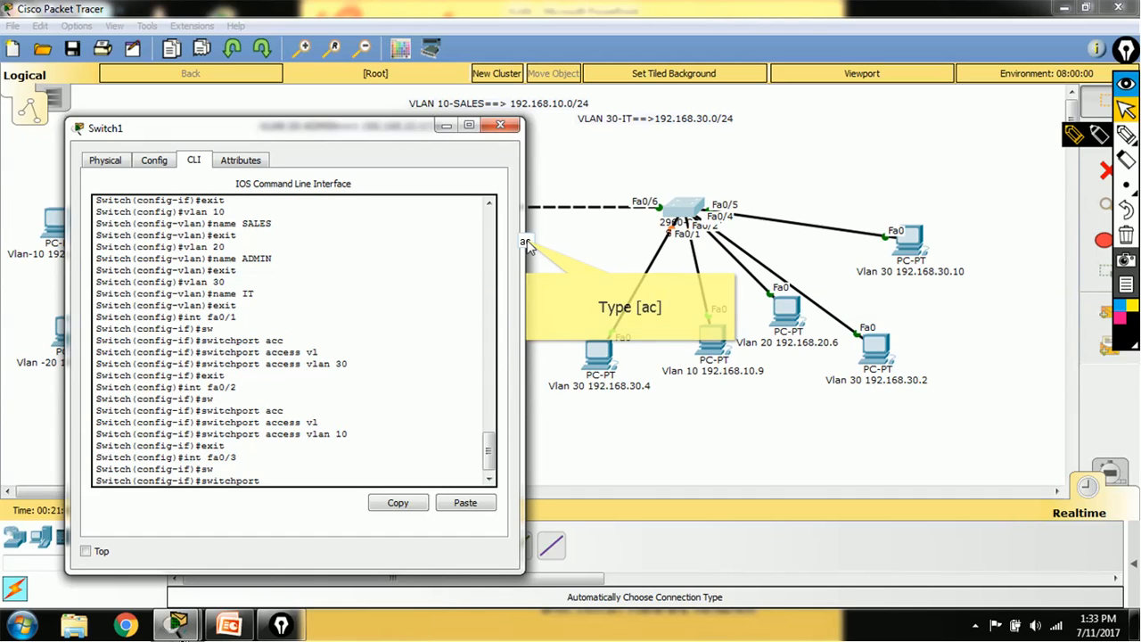
type("c")
key("Tab")
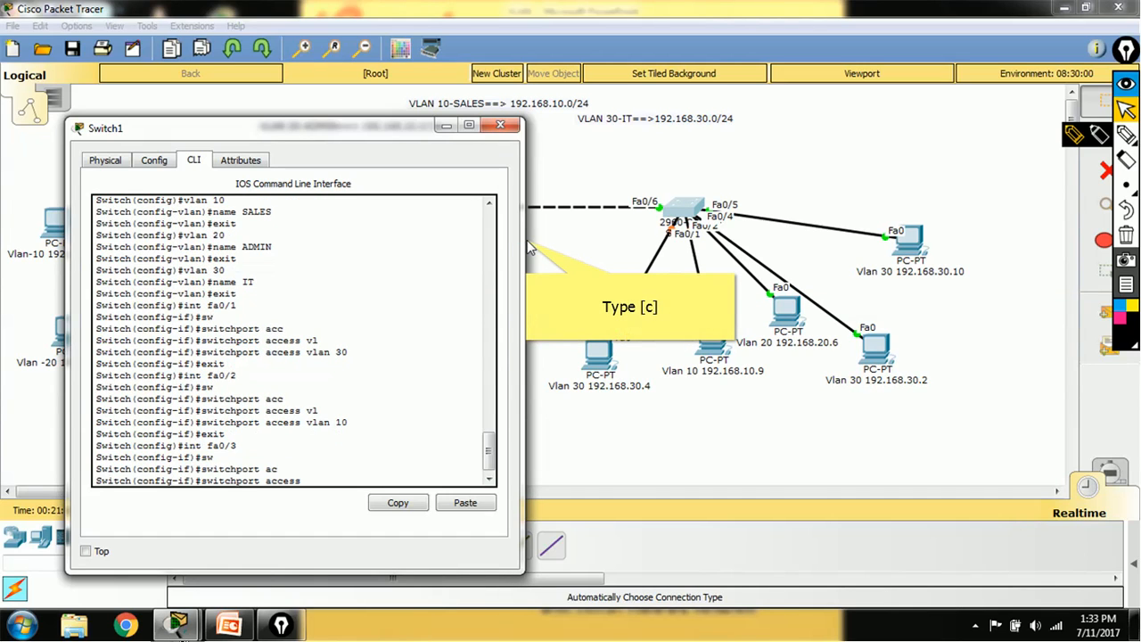
type("c")
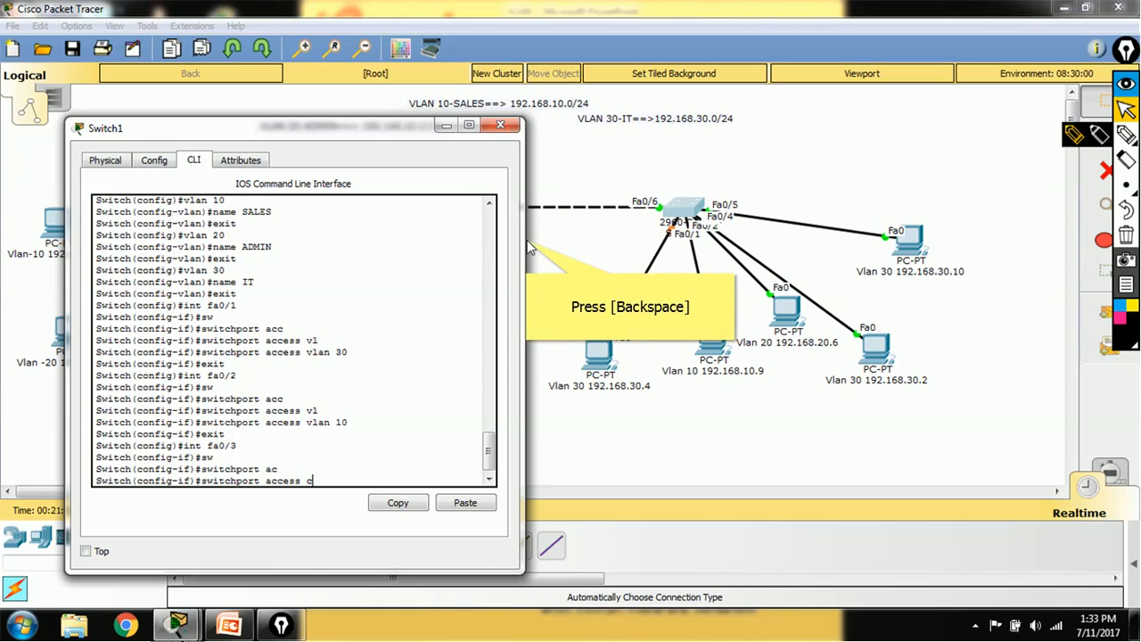
key("BackSpace")
type("vl")
key("Tab")
type("20")
key("Return")
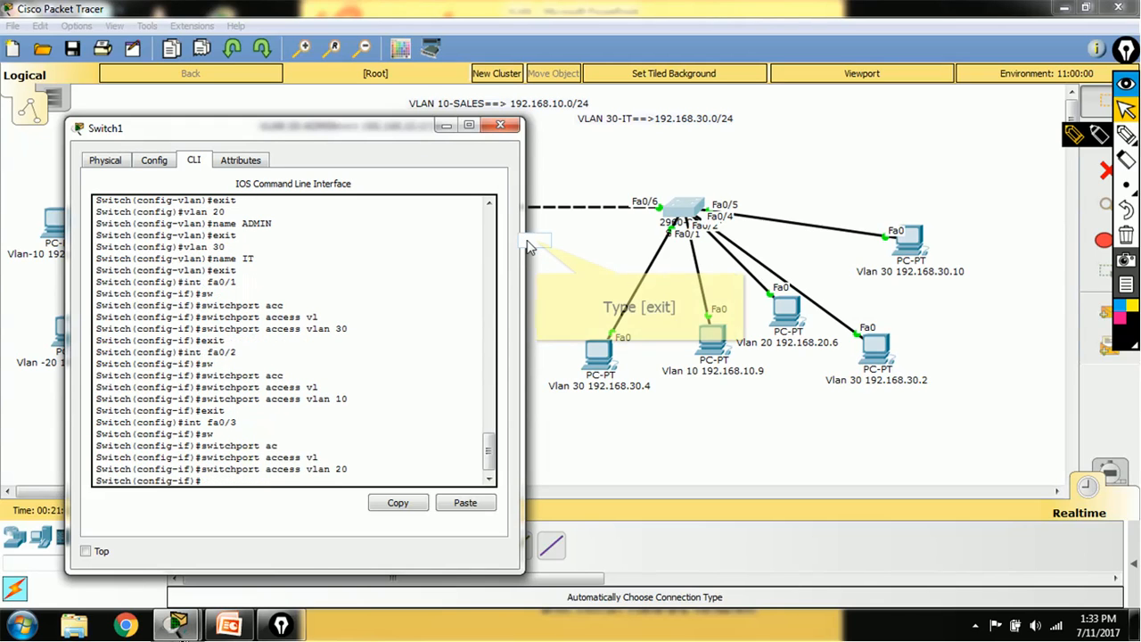
type("exit")
key("Return")
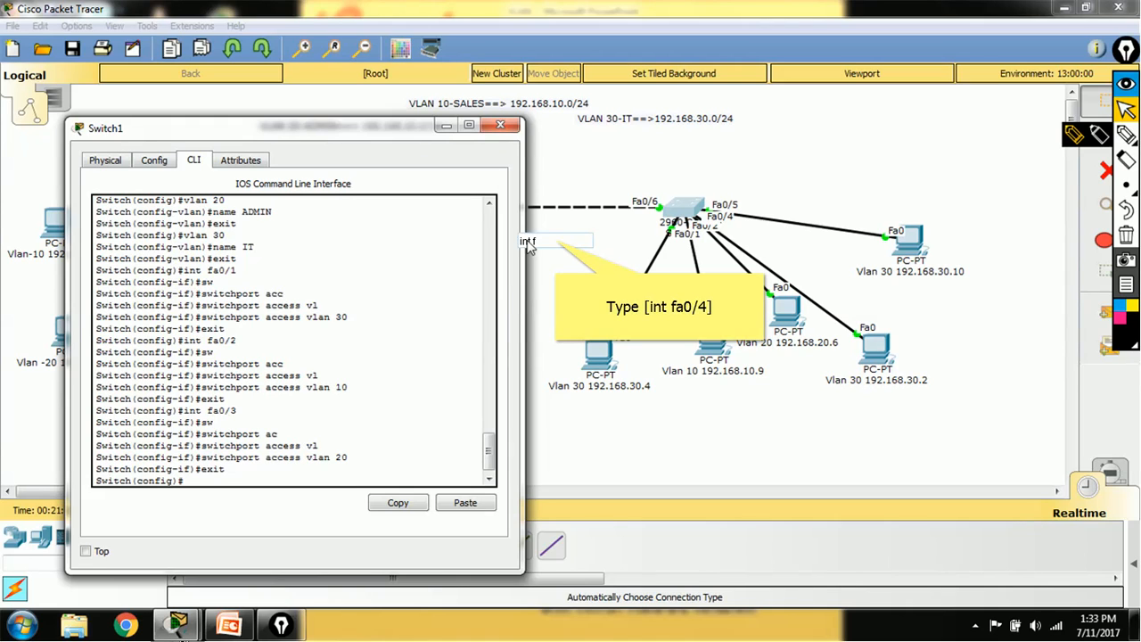
- Assign interface fa0/4 on Switch1 to VLAN 30 with "switchport access vlan 30" and exit to global configuration mode
type("int fa0/4")
key("Return")
type("sw")
key("Tab")
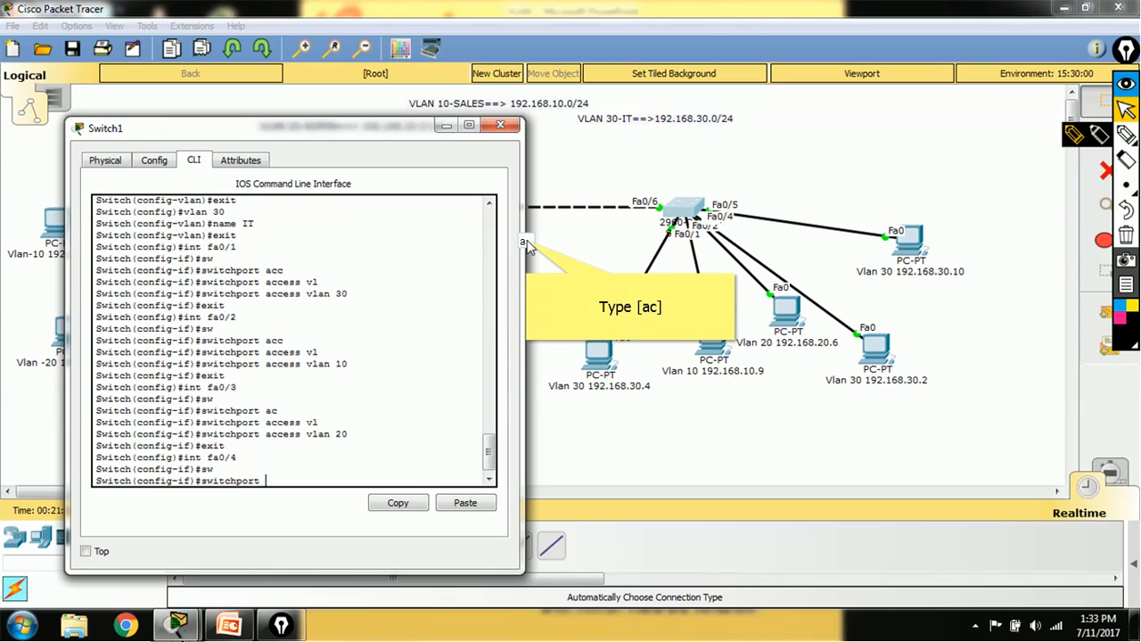
type("ac")
key("Tab")
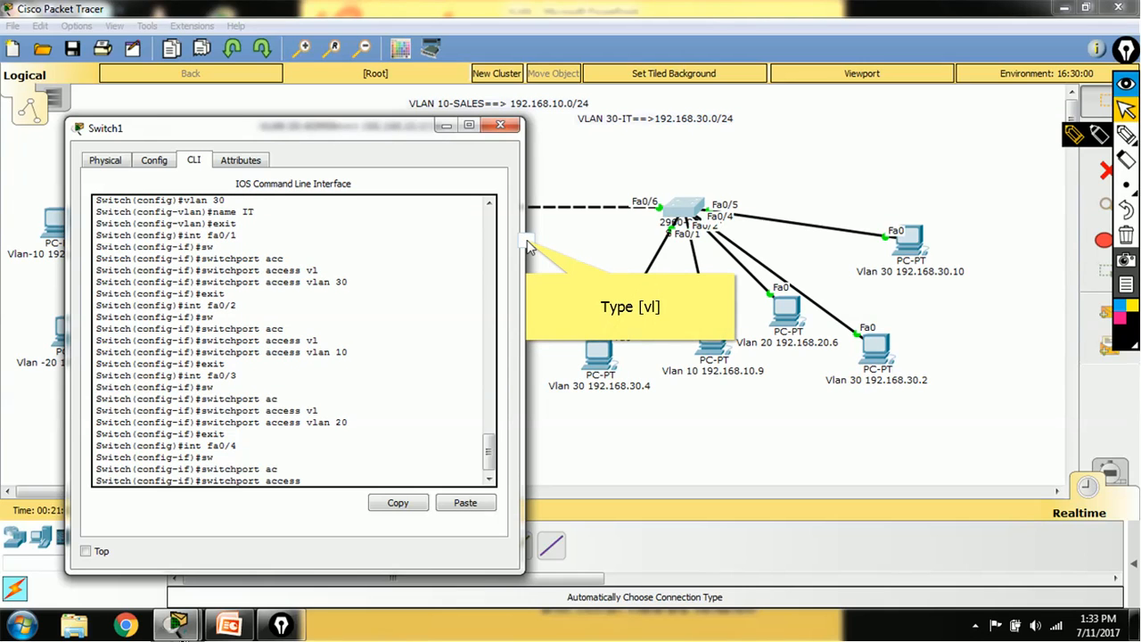
type("vl")
key("Tab")
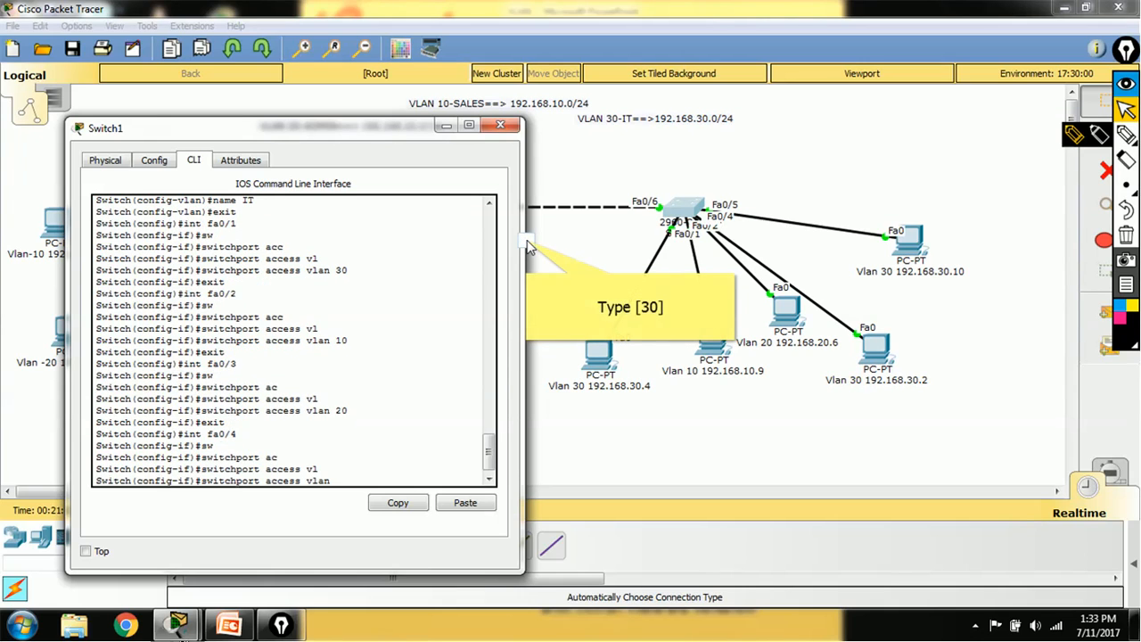
type("30")
key("Return")
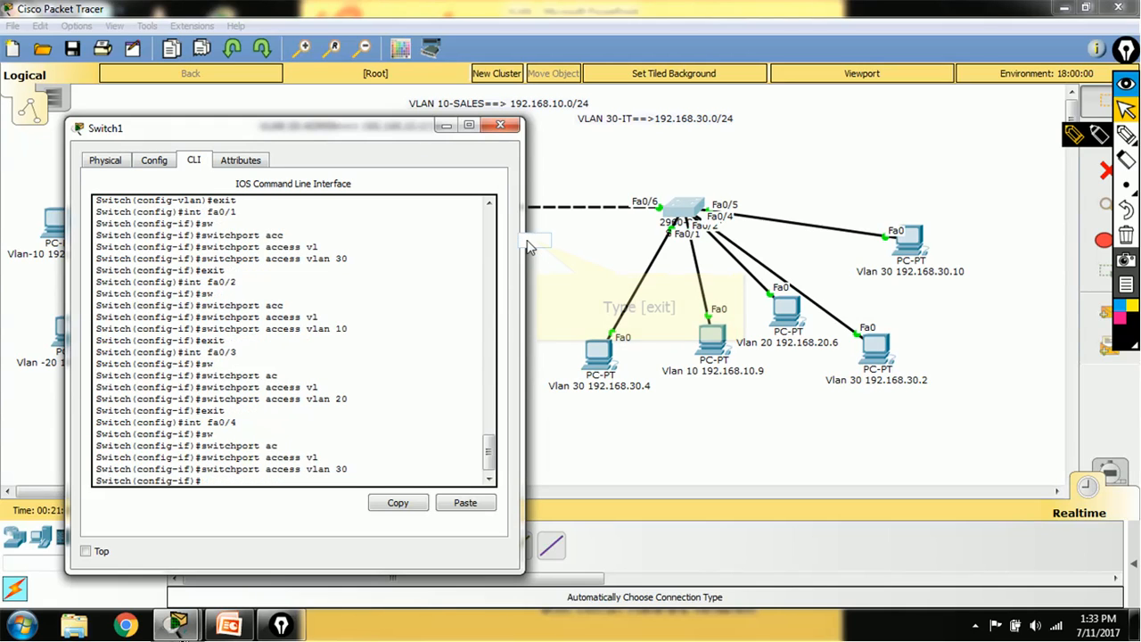
type("exit")
key("Return")
- Assign interface fa0/5 on Switch1 to VLAN 30 with "switchport access vlan 30" and exit back to privileged EXEC mode
type("int fa0/5")
key("Return")
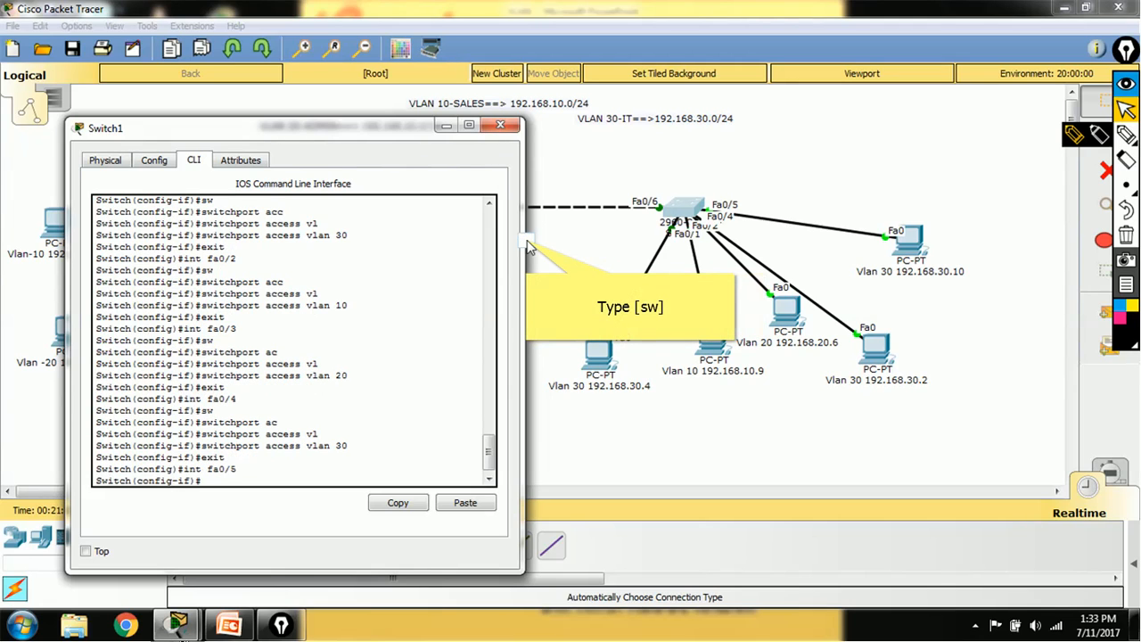
type("sw")
key("Return")
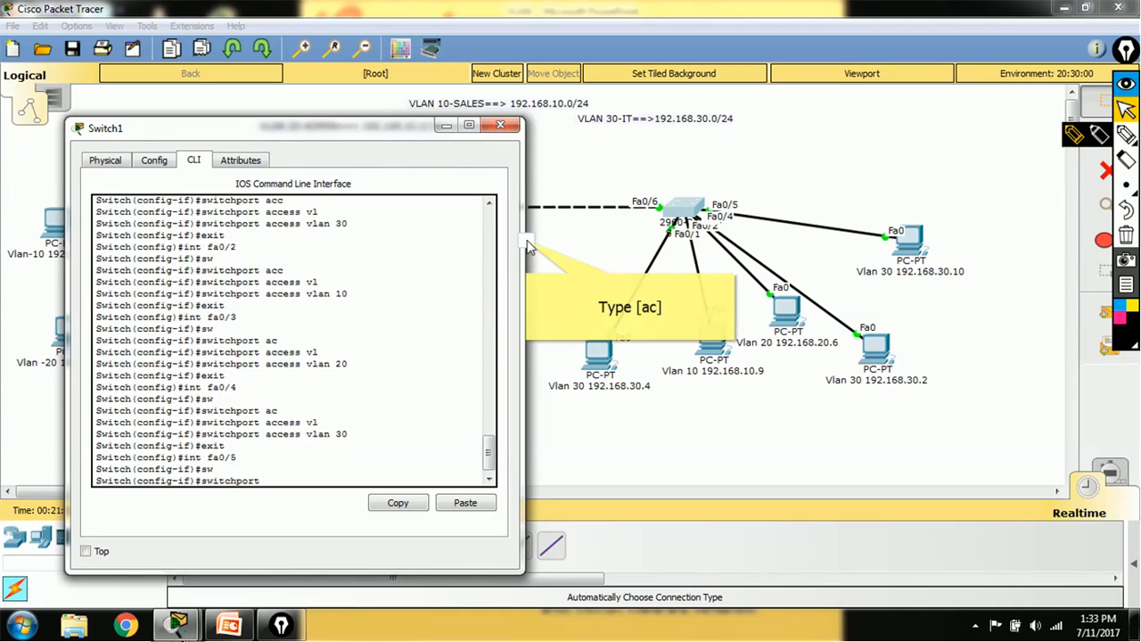
type("ac")
key("Return")
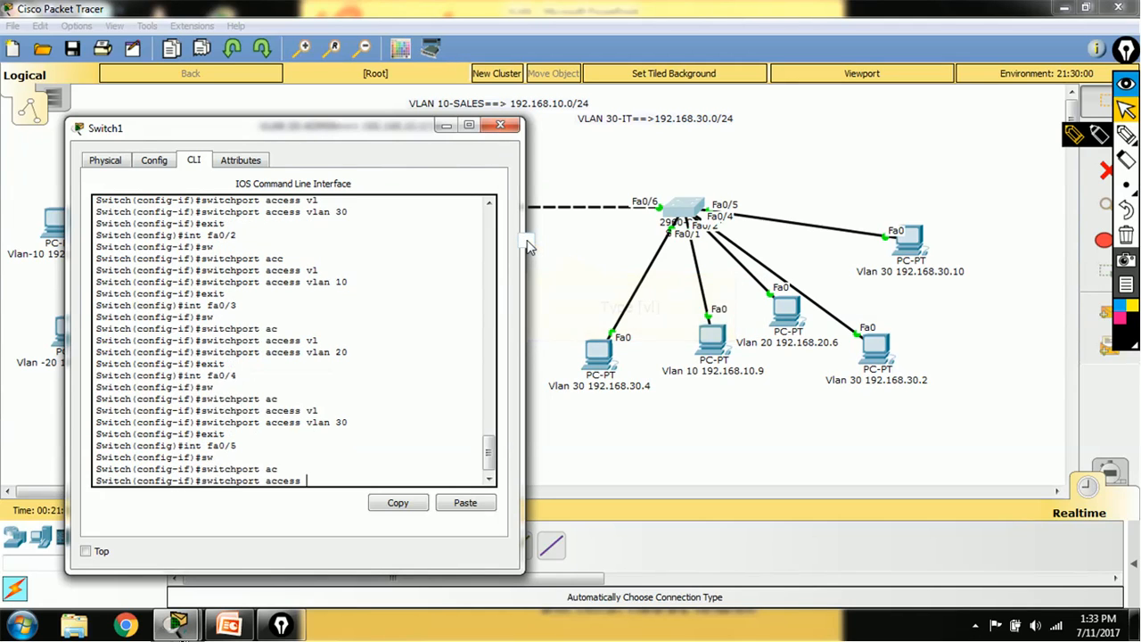
type("vl")
key("Return")
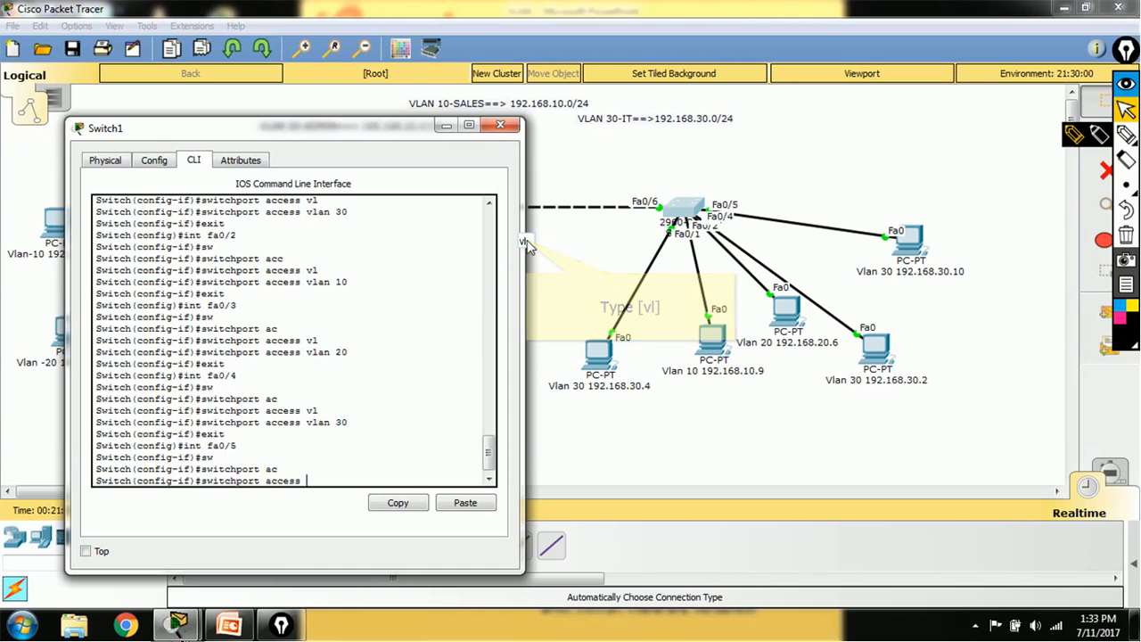
type("3")
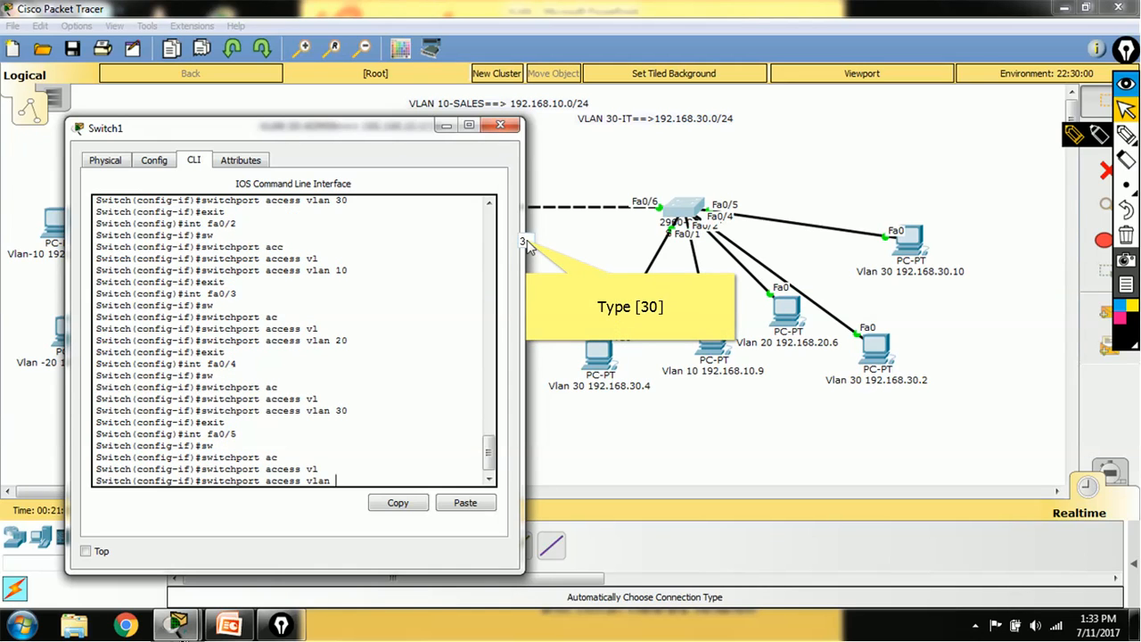
type("0")
key("Return")
type("exit")
key("Return")
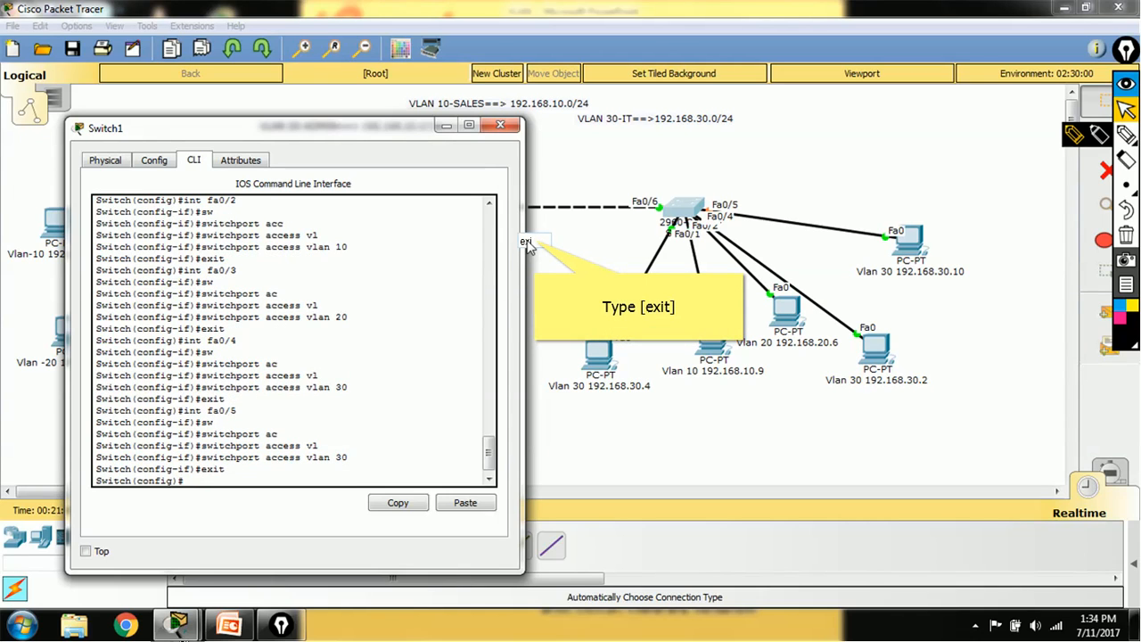
type("exit")
key("Return")
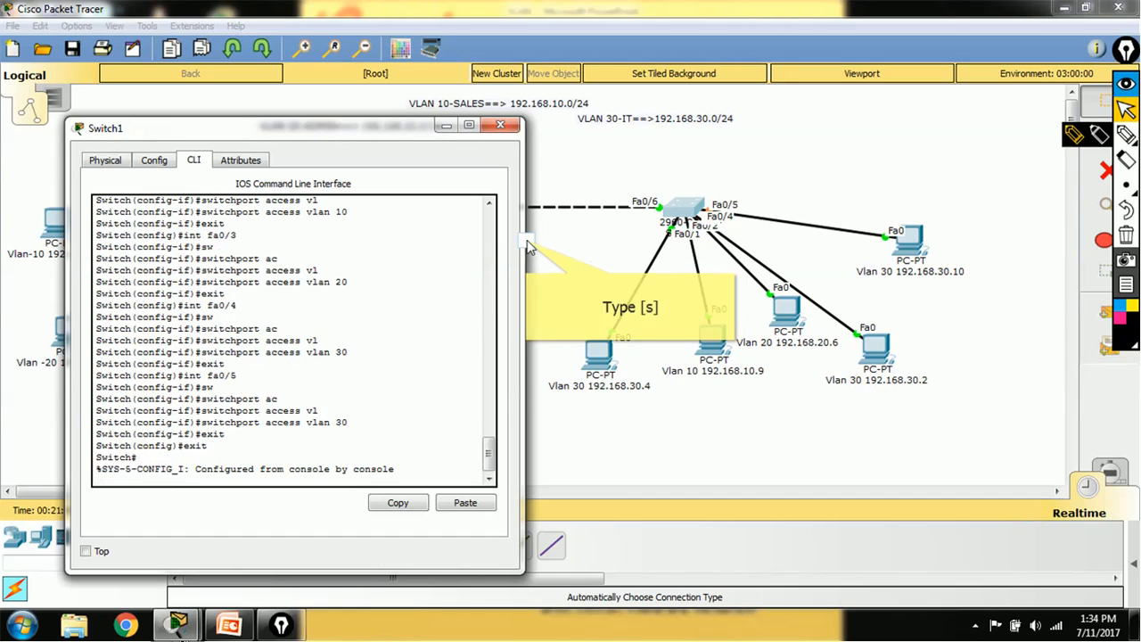
- Display the brief VLAN summary on Switch1 with "show vl br" to check the port assignments
type("s")
key("Return")
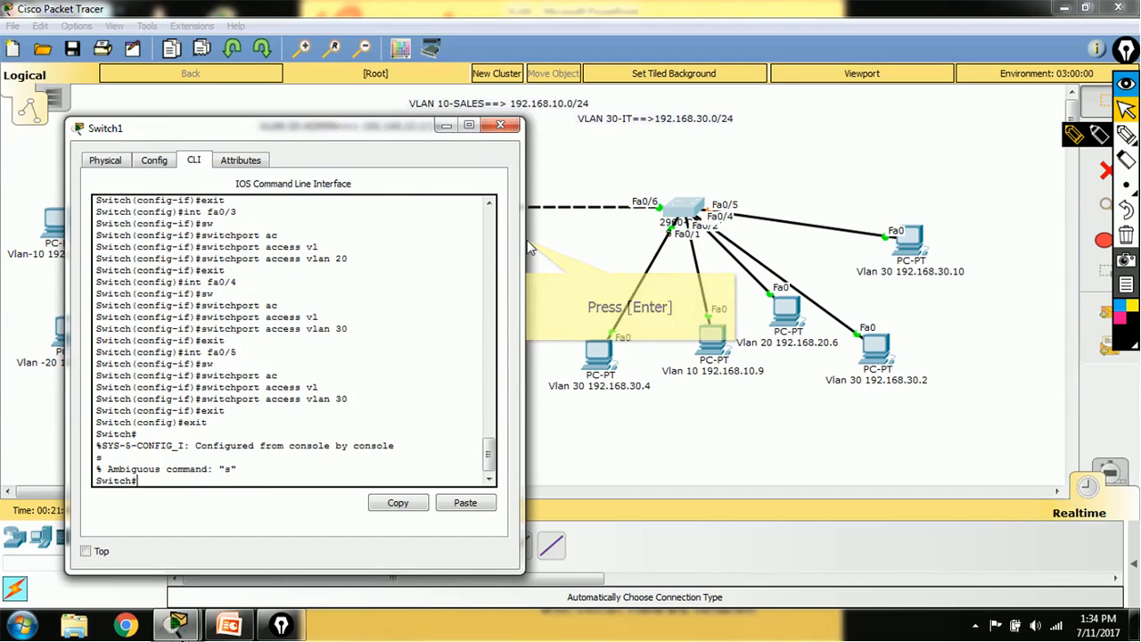
key("Return")
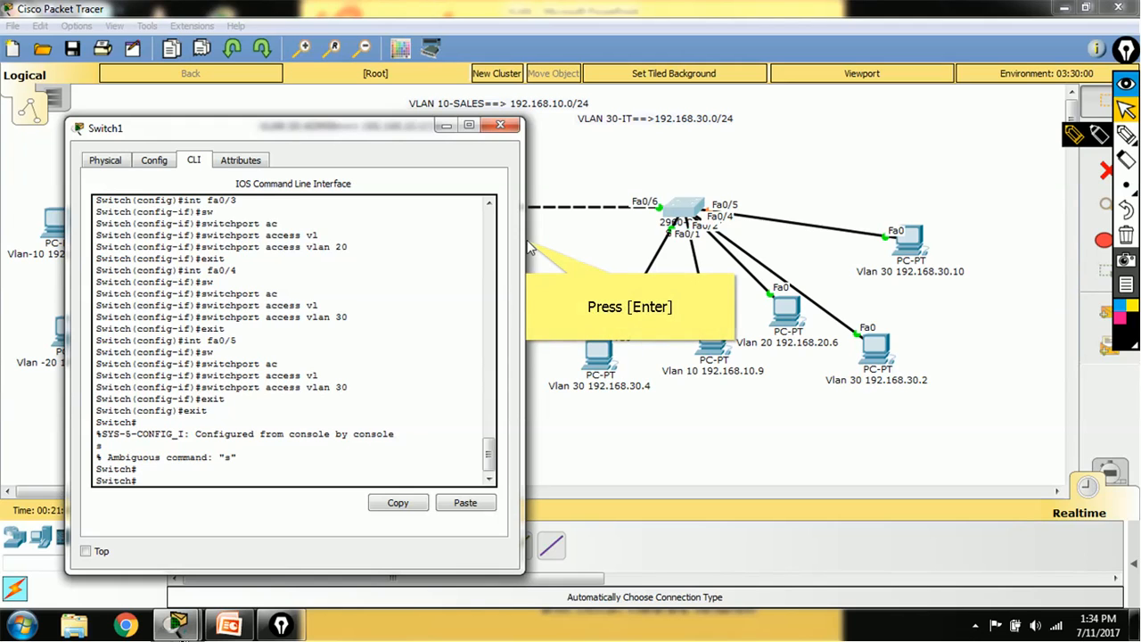
key("Return")
type("se")
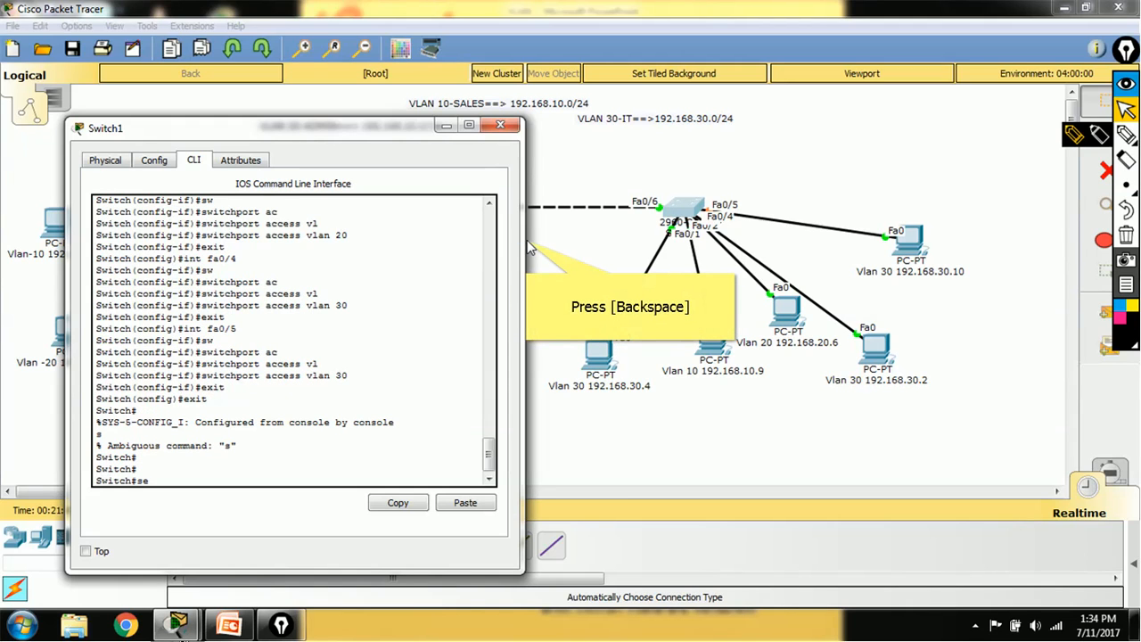
key("BackSpace")
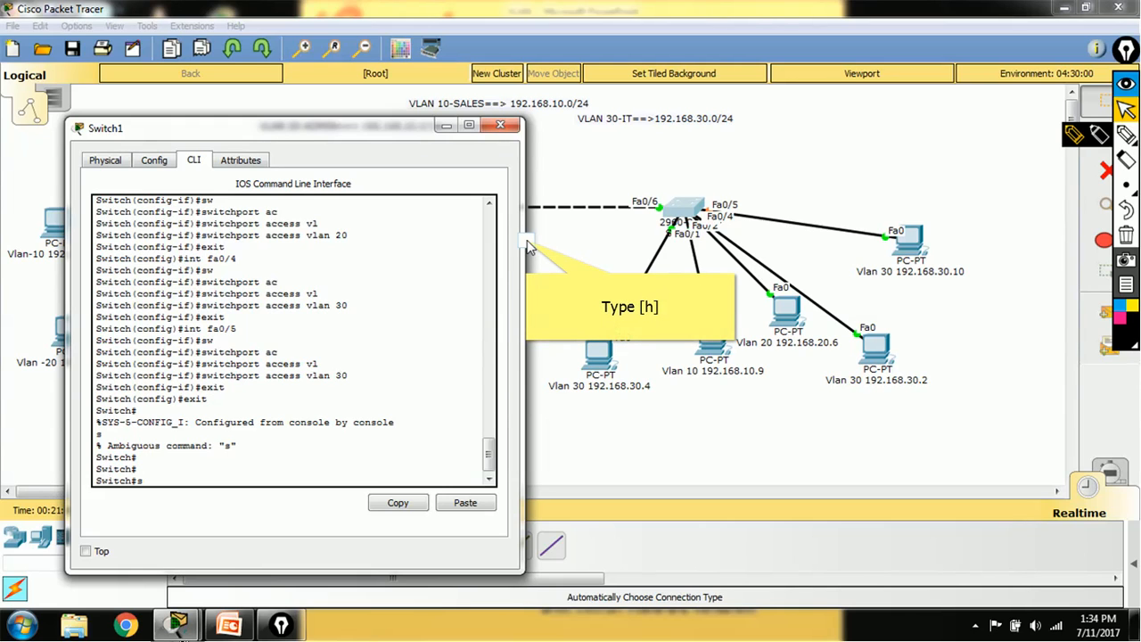
type("h")
key("Tab")
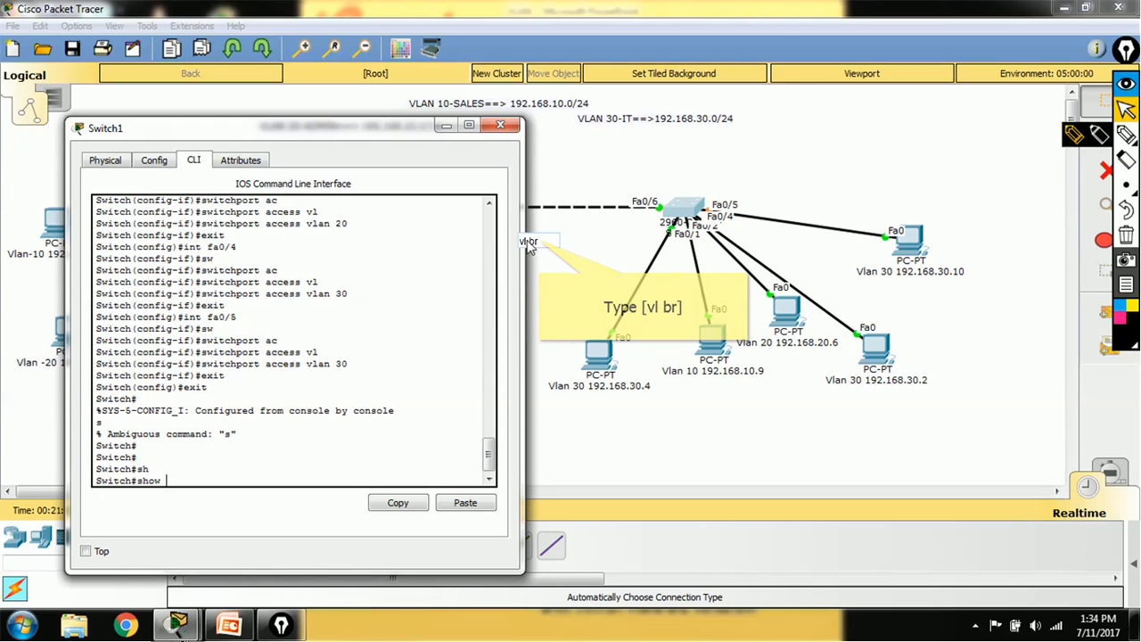
type("vl br")
key("Return")
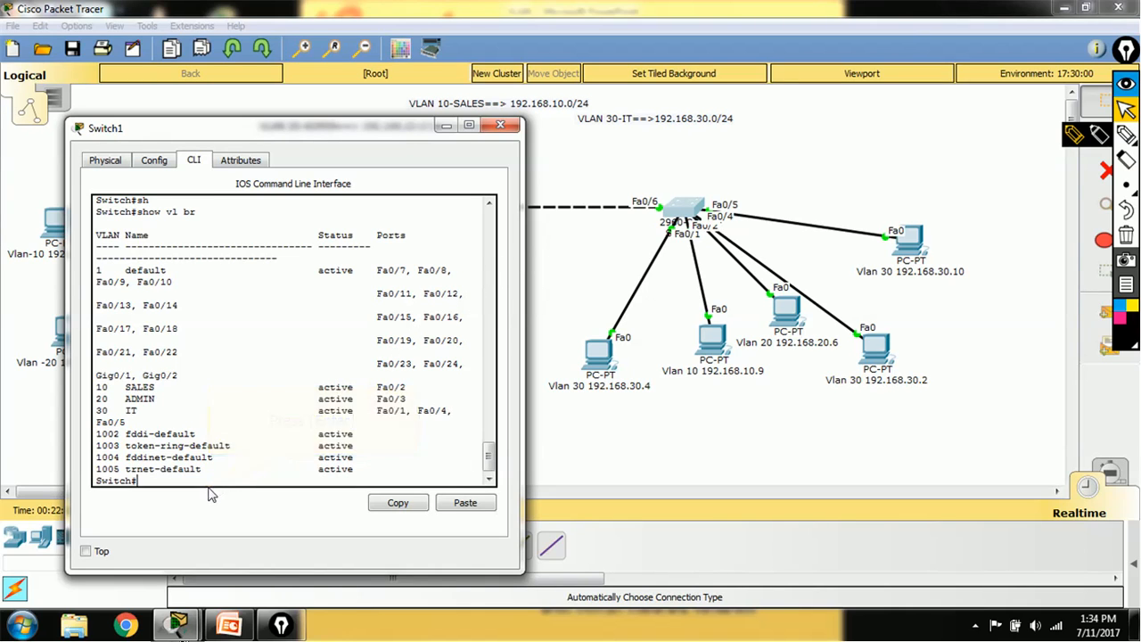
key("Return")
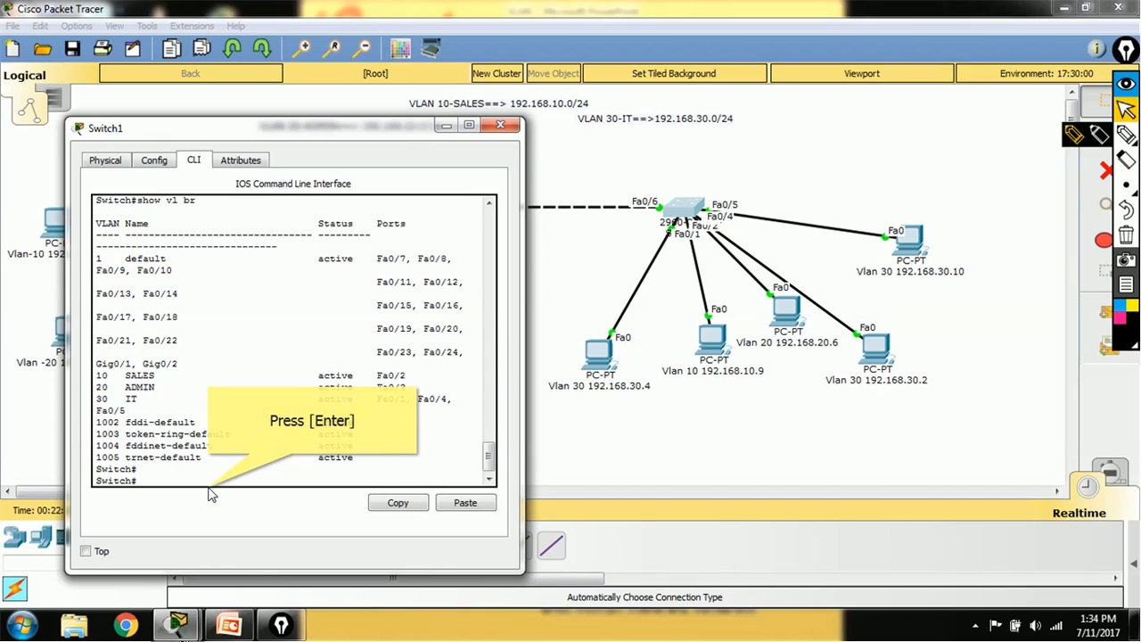
key("Return")
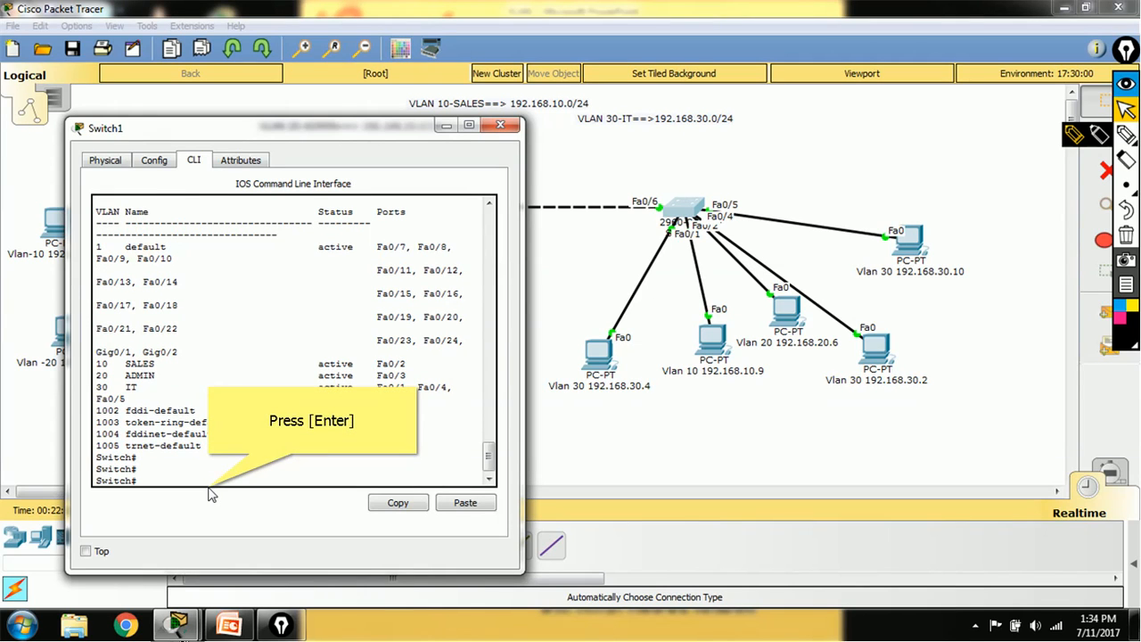
key("Return")
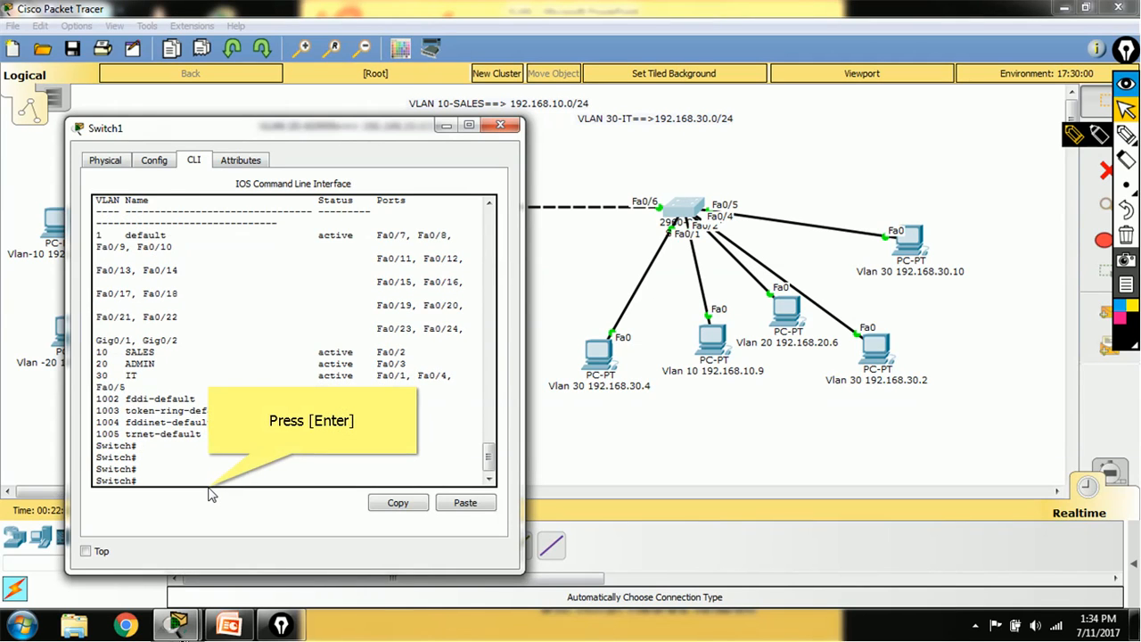
key("Return")
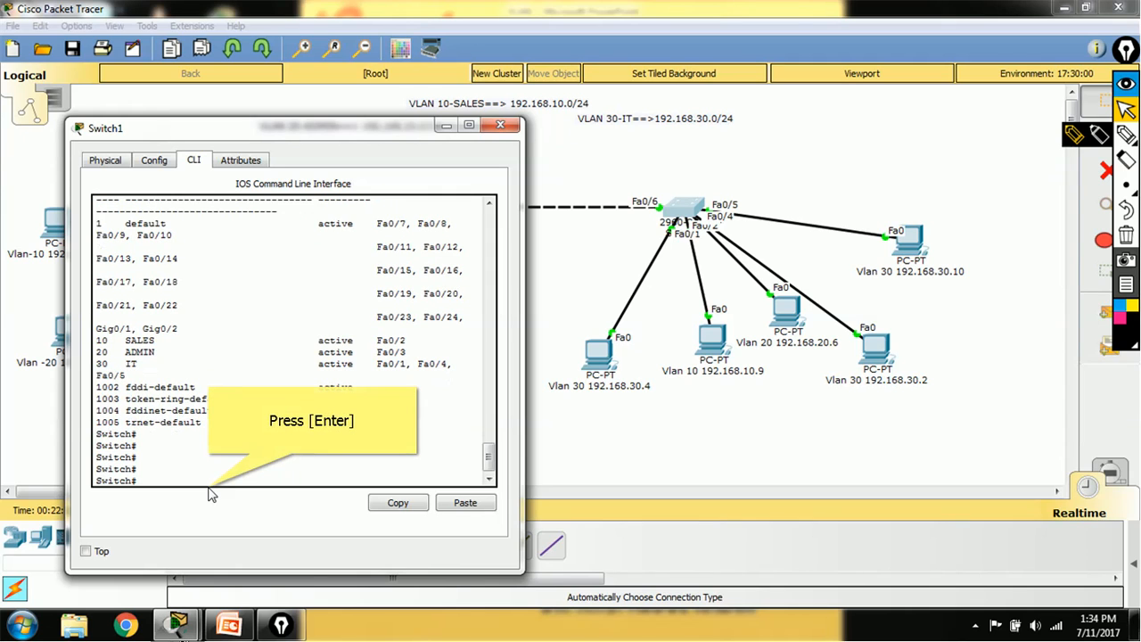
key("Return")
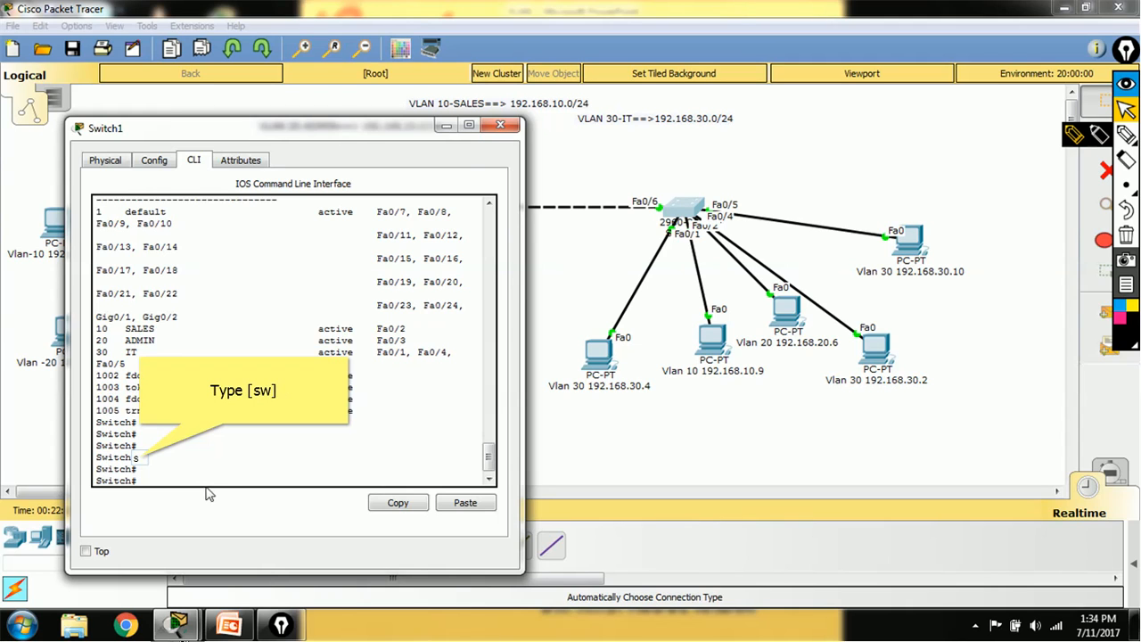
type("sw")
key("Tab")
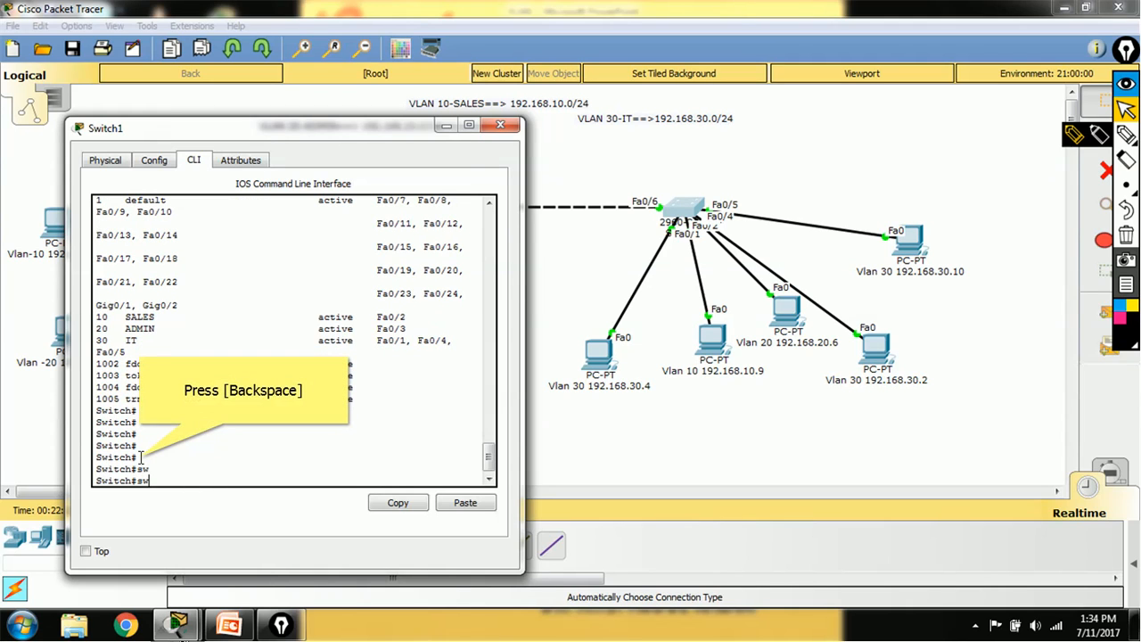
key("BackSpace")
key("BackSpace")
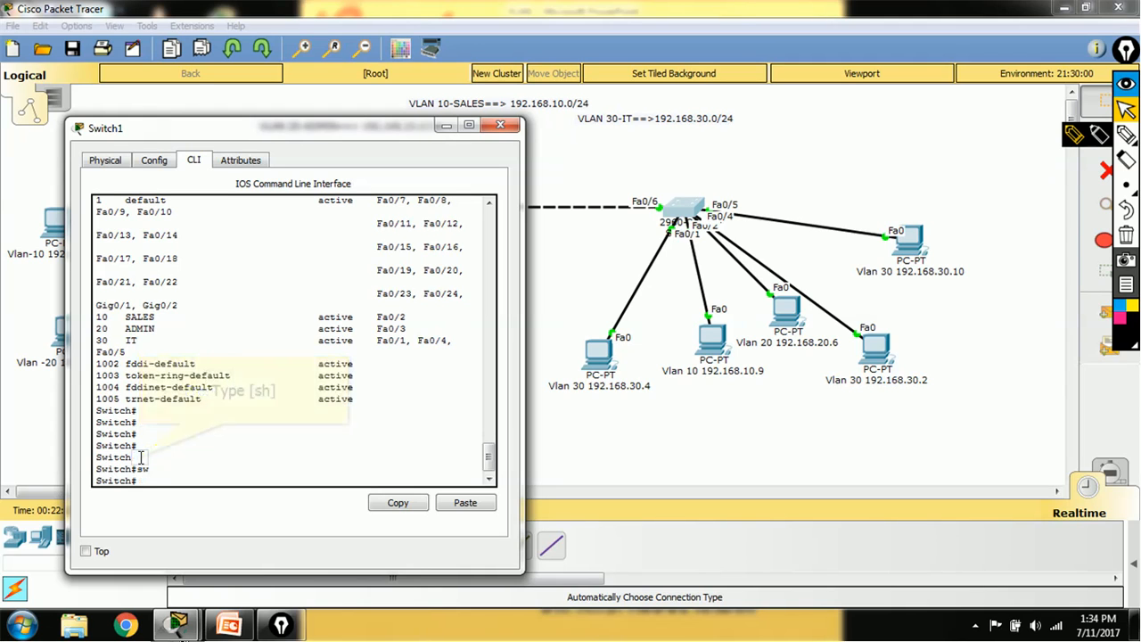
- Display the switchport details of interface fa0/5 on Switch1 with "show interfaces fa0/5 switchport"
type("sh")
key("Tab")
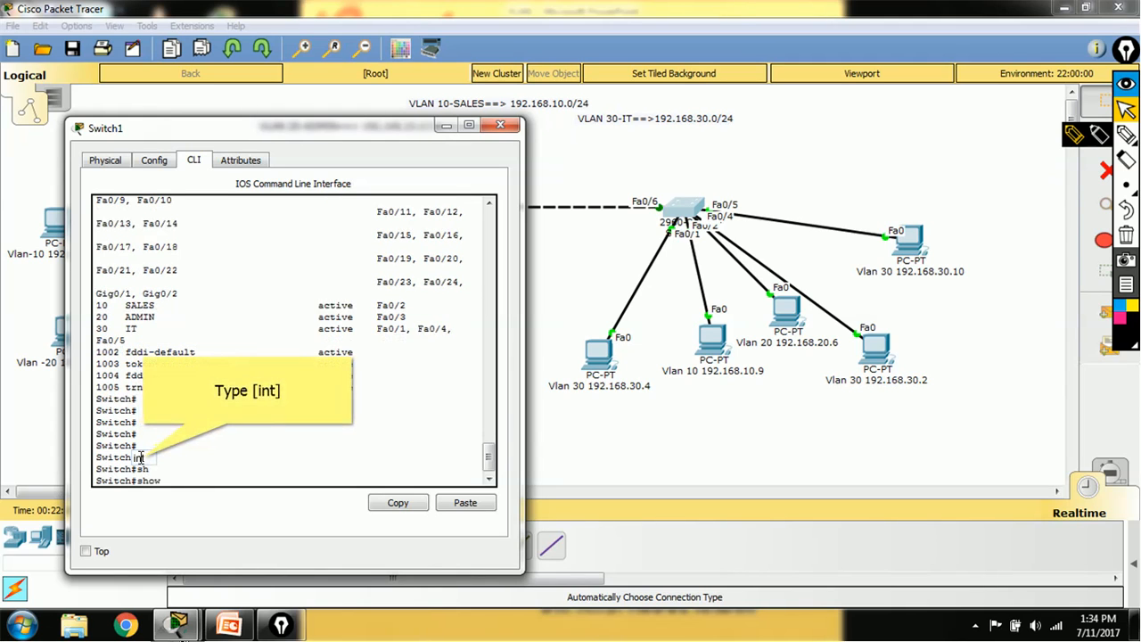
type("int")
key("Tab")
left_click(140, 458)
type("fa0/5 sw")
key("Tab")
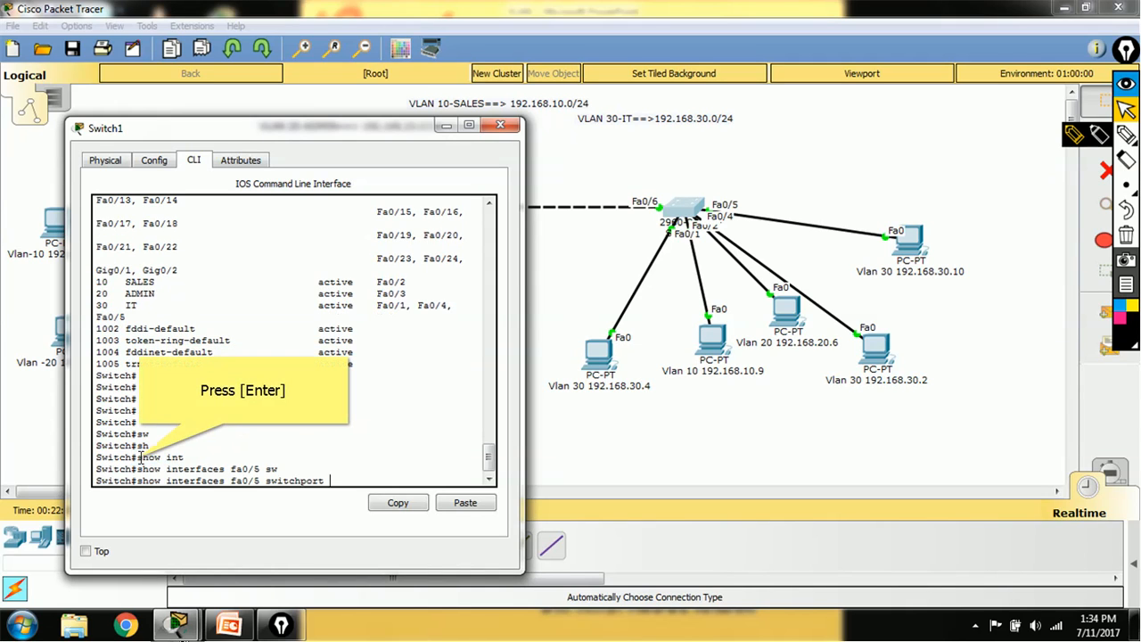
key("Return")
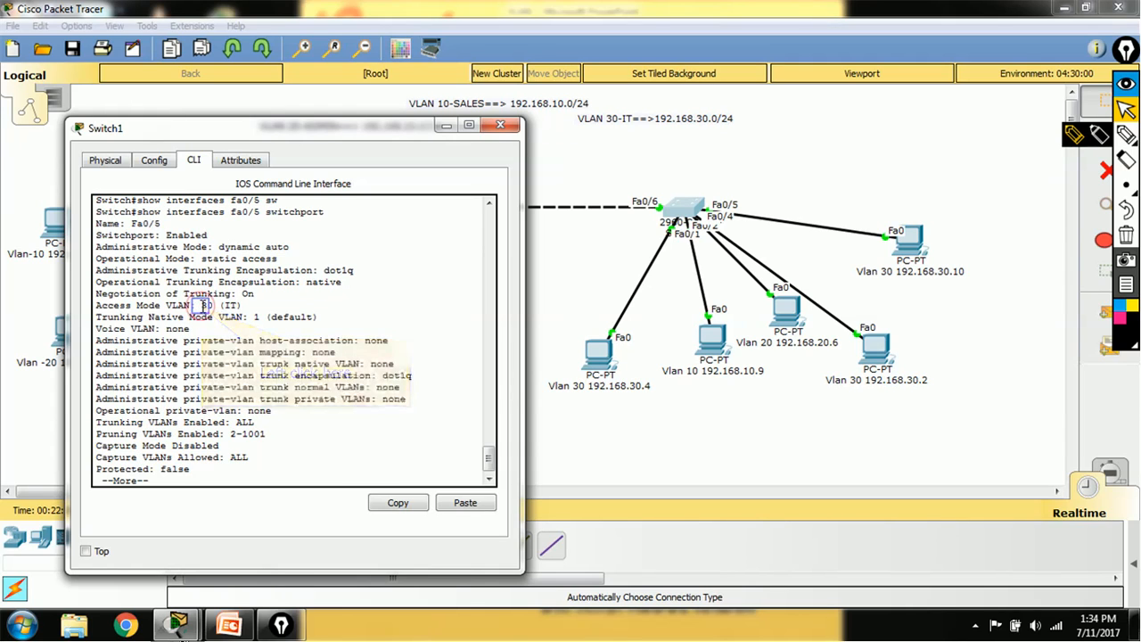
- Highlight the Access Mode VLAN value for fa0/5 and page through the remaining output back to the Switch1 prompt
left_click_drag(202, 305, 241, 305)
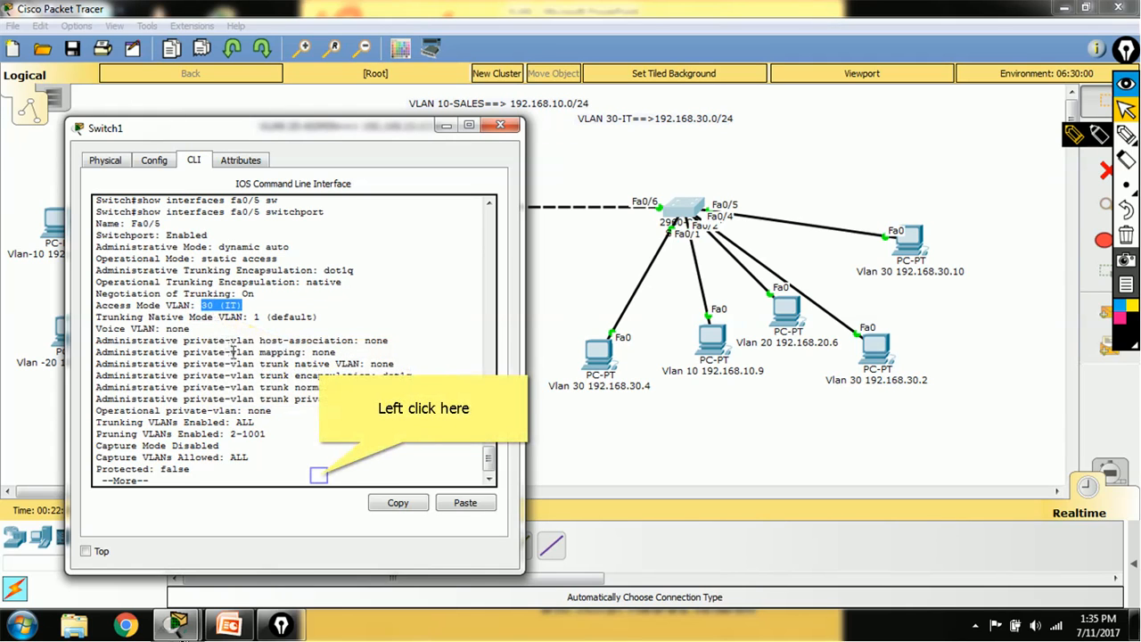
left_click(318, 475)
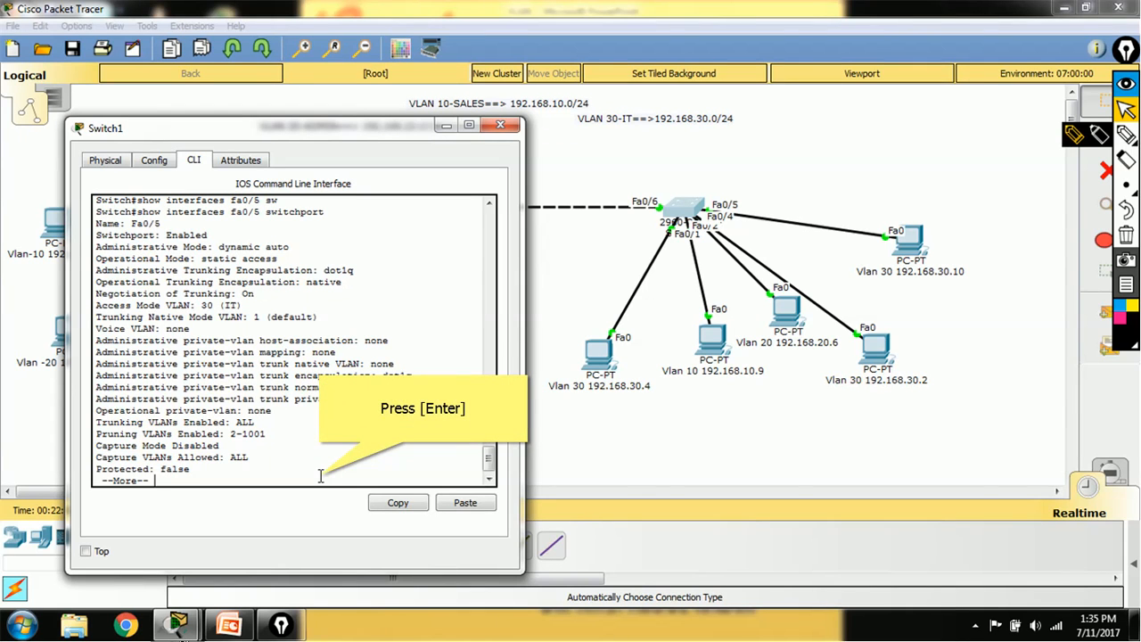
key("Return")
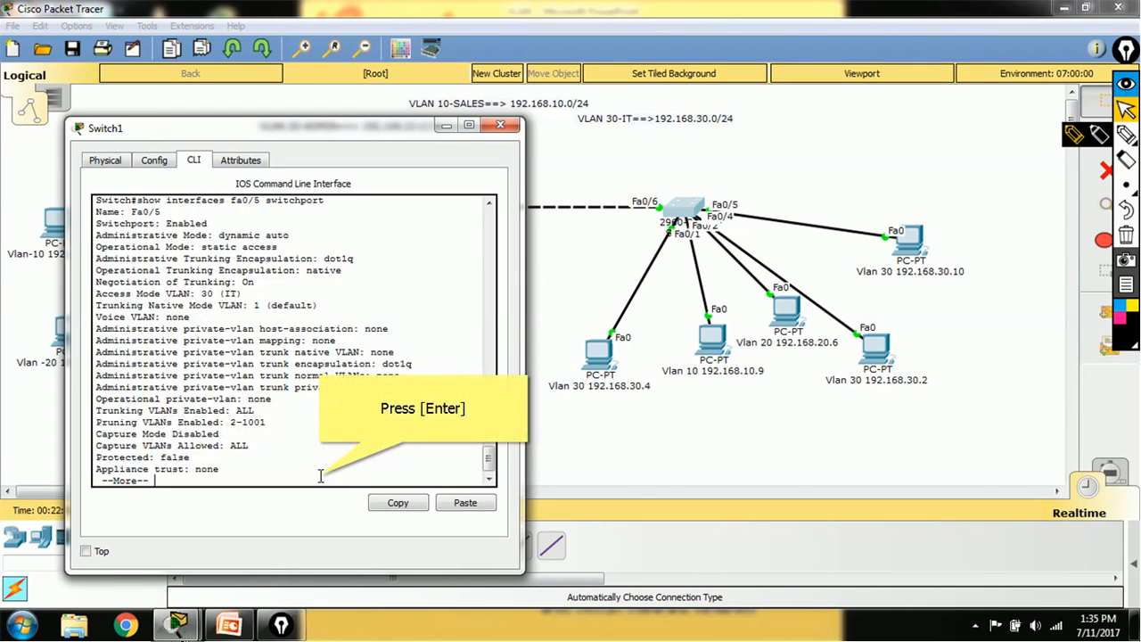
key("Return")
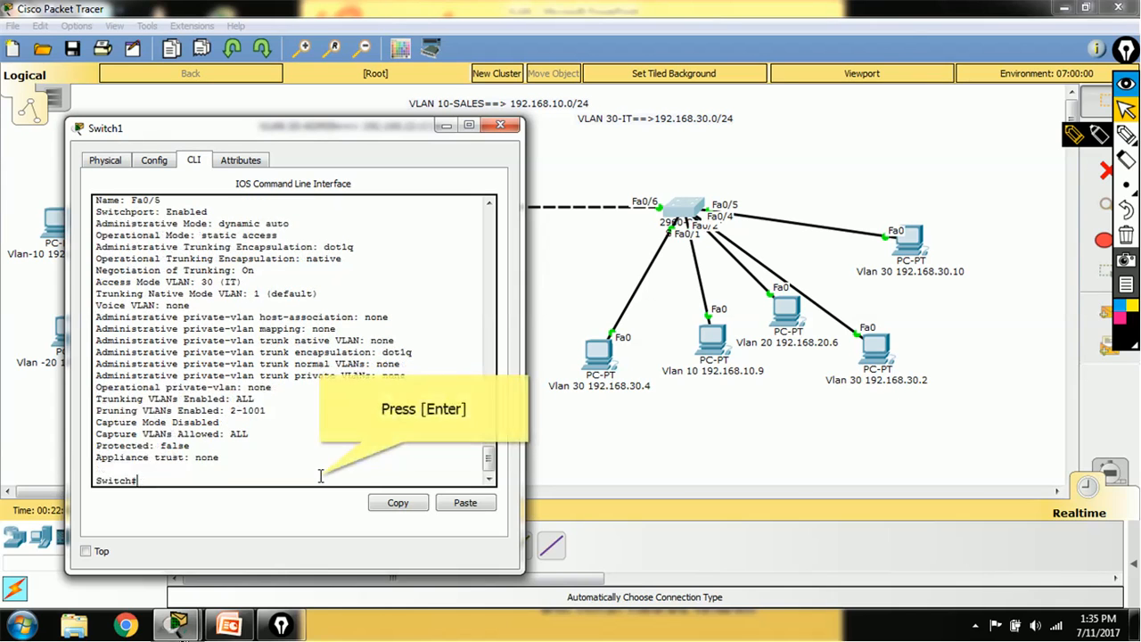
key("Return")
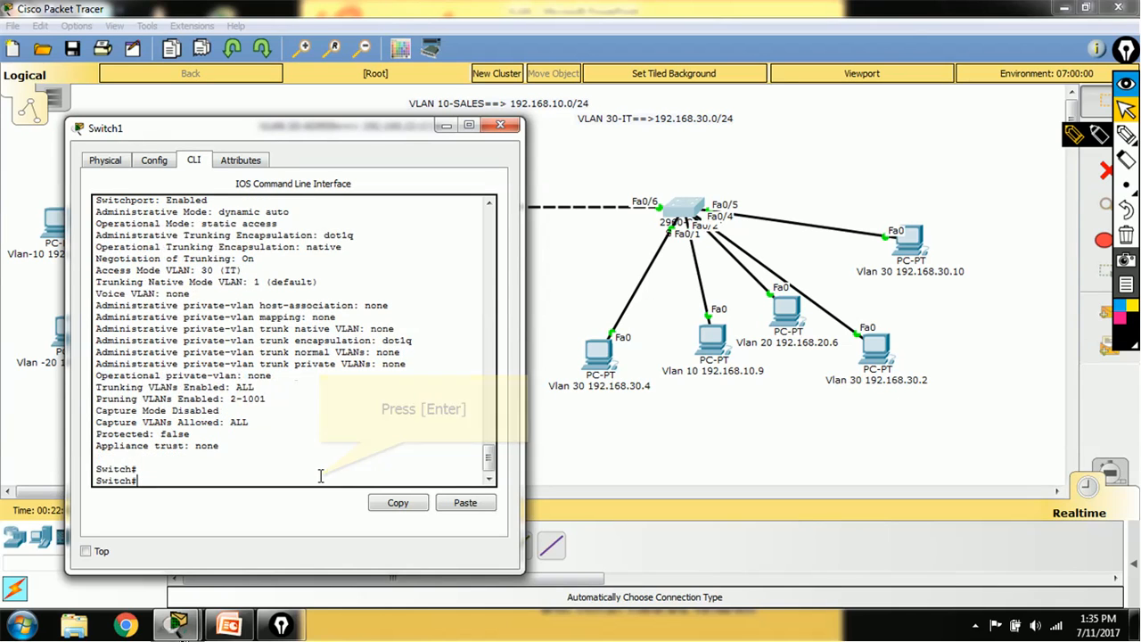
key("Return")
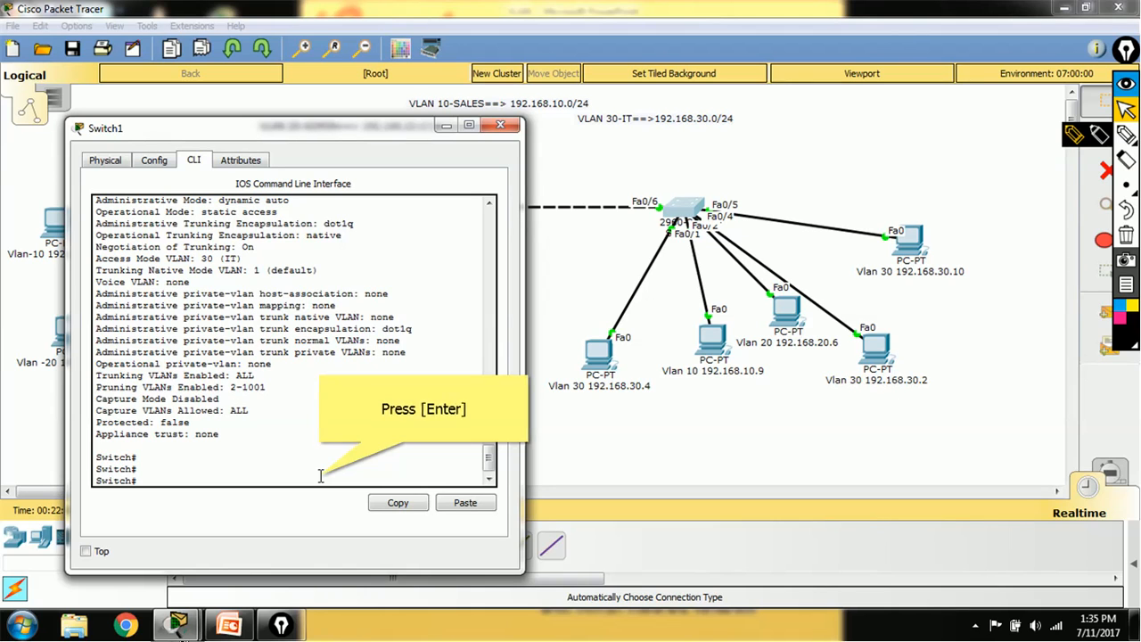
key("Return")
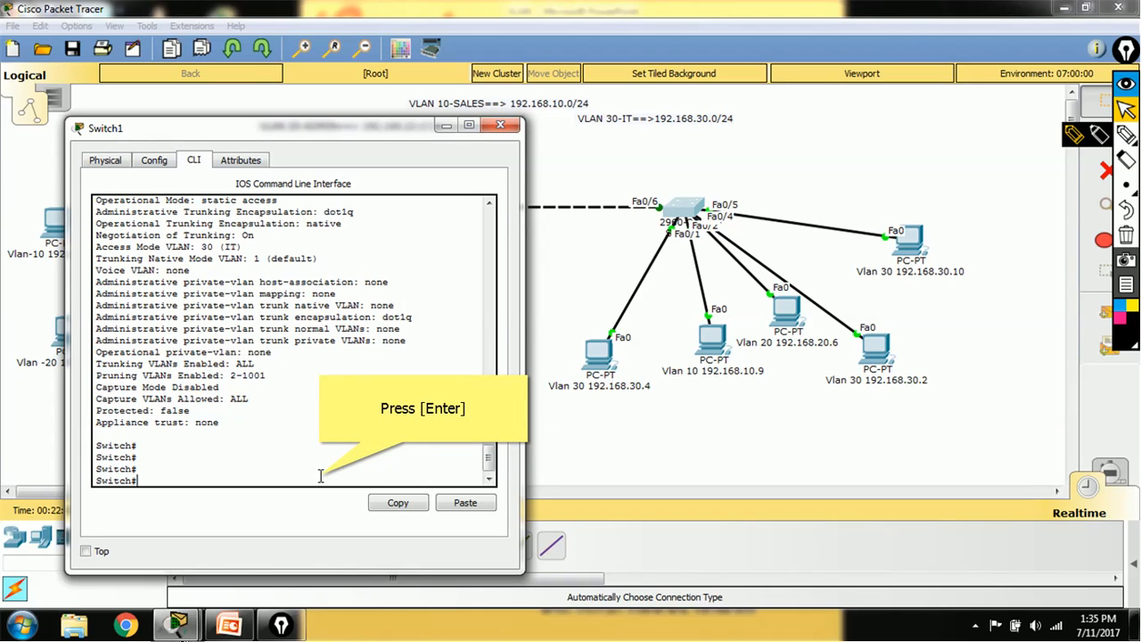
key("Return")
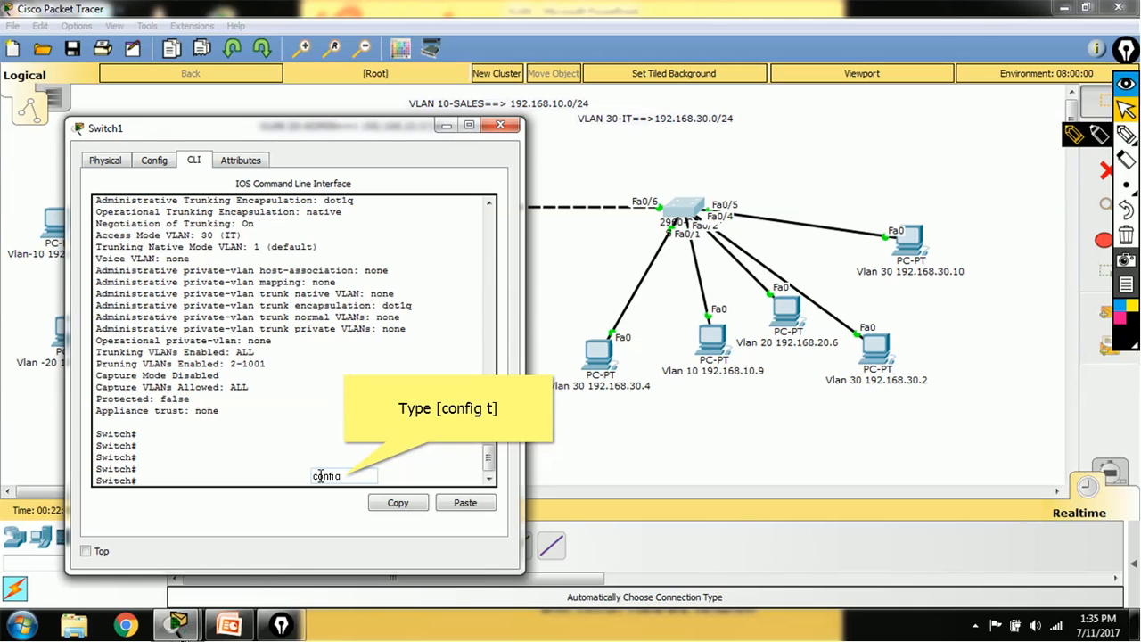
- Assign interface fa0/5 on Switch1 to VLAN 30 again with "switchport access vlan 30" and exit back to privileged EXEC mode
type("config t")
key("Return")
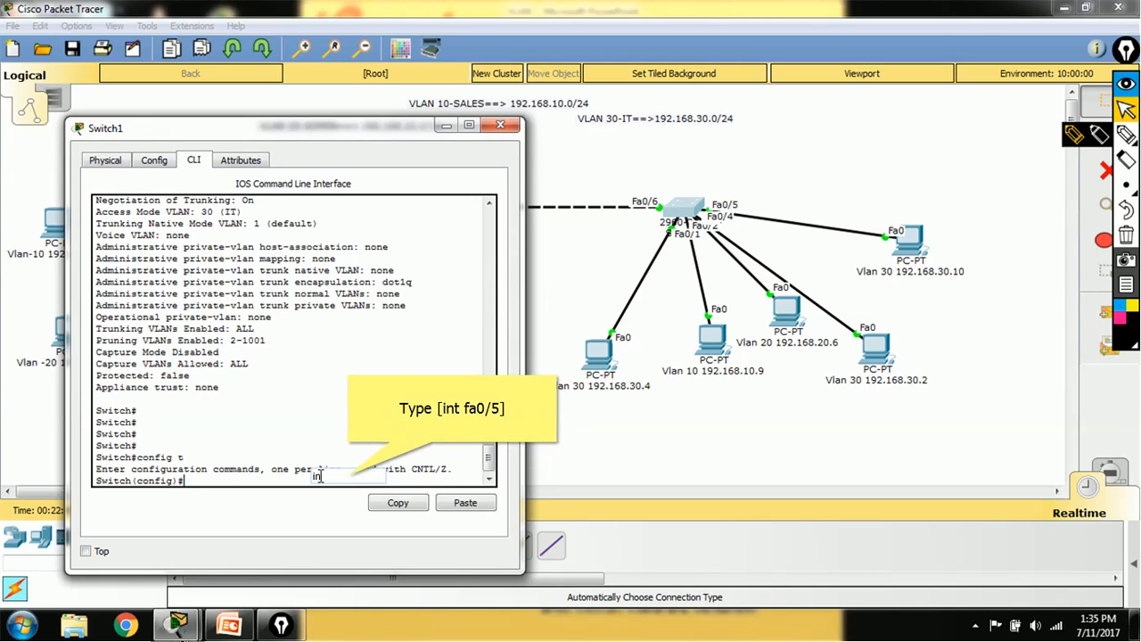
type("int fa0/5")
key("Return")
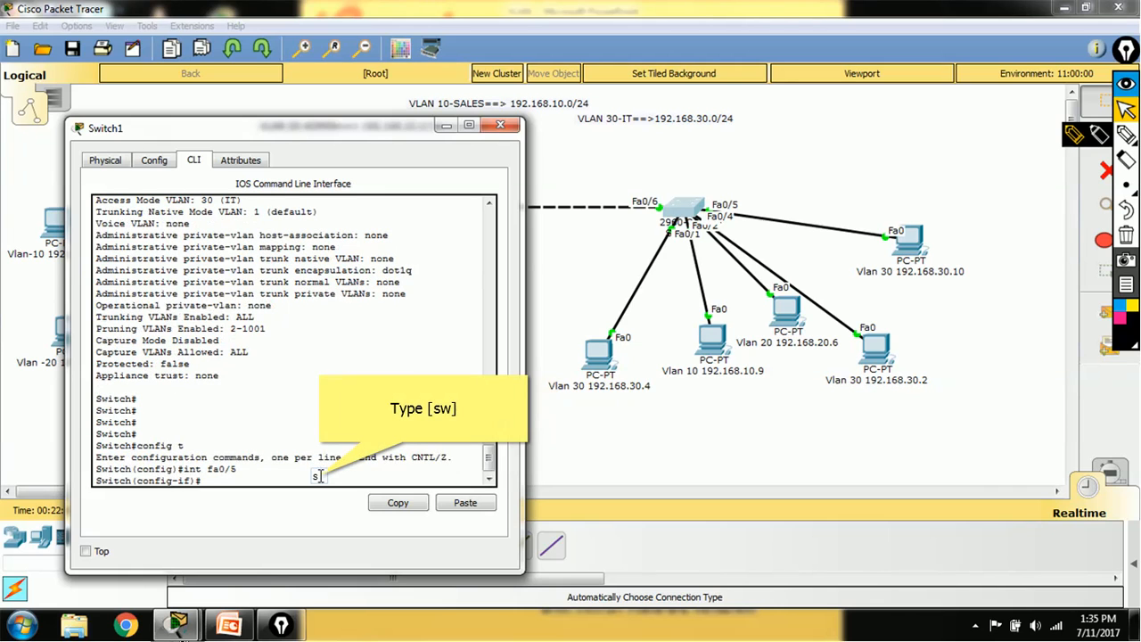
type("sw")
key("Tab")
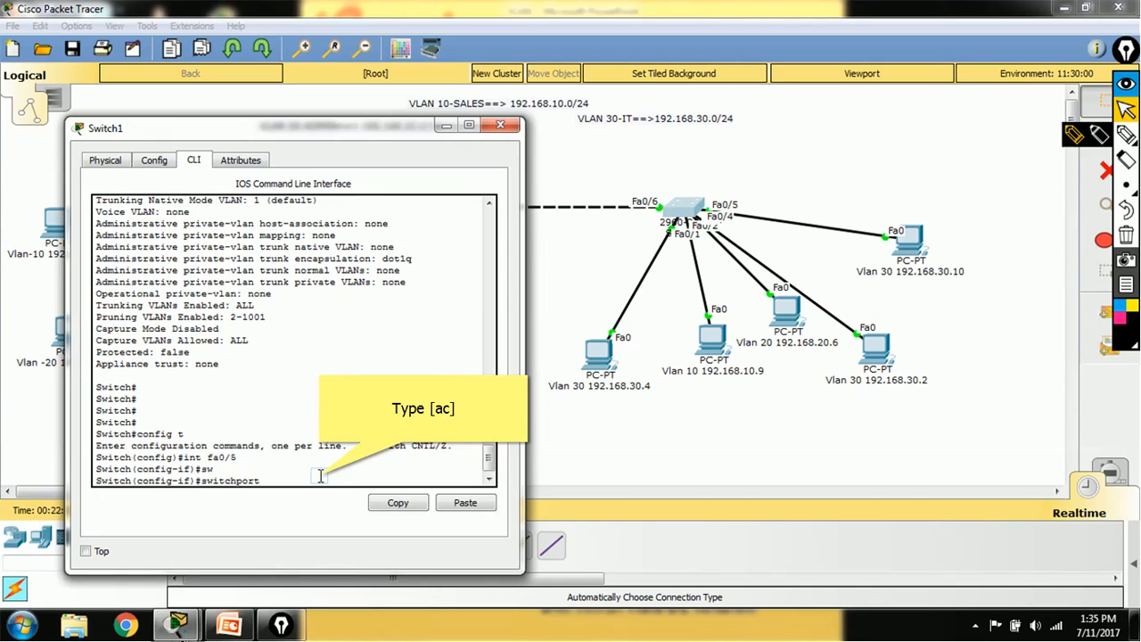
type("ac")
key("Tab")
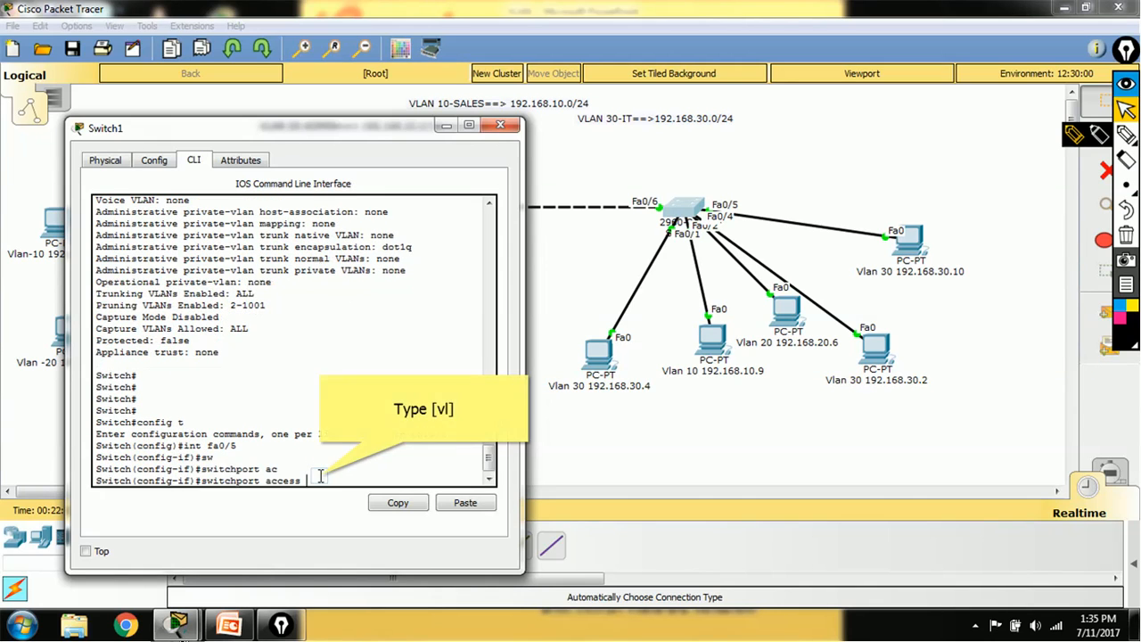
type("vl")
key("Tab")
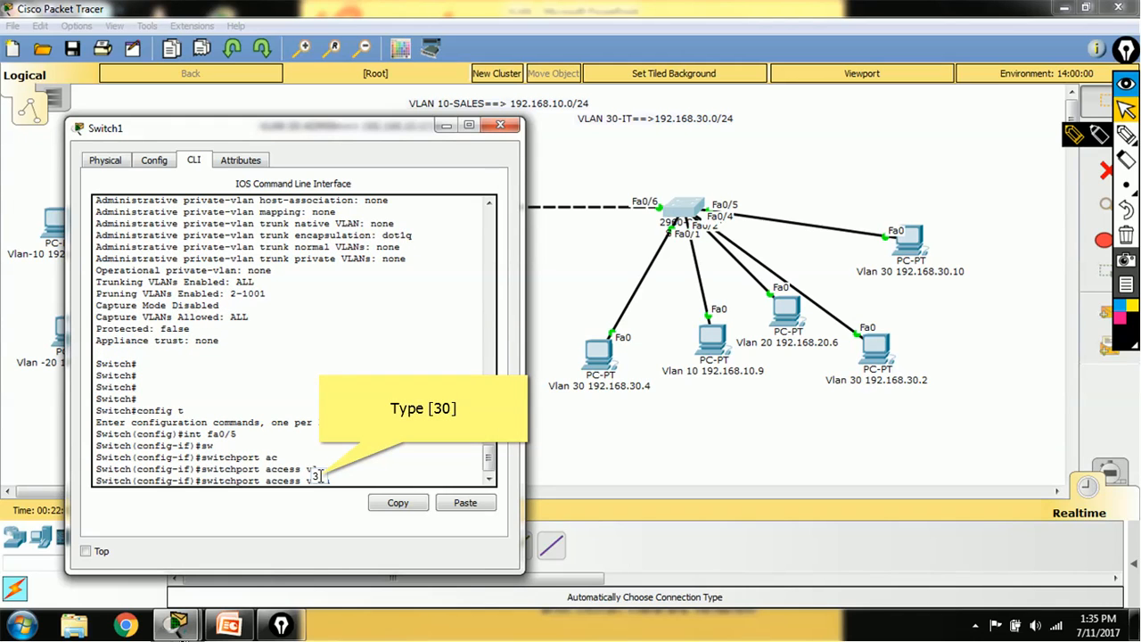
type("30")
key("Return")
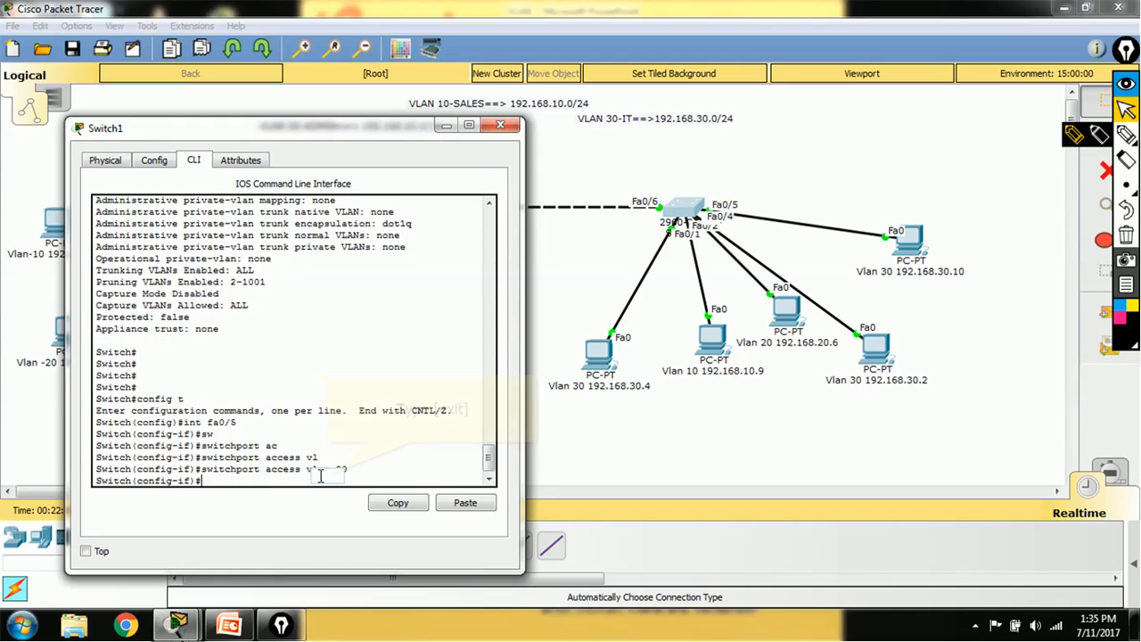
type("exit")
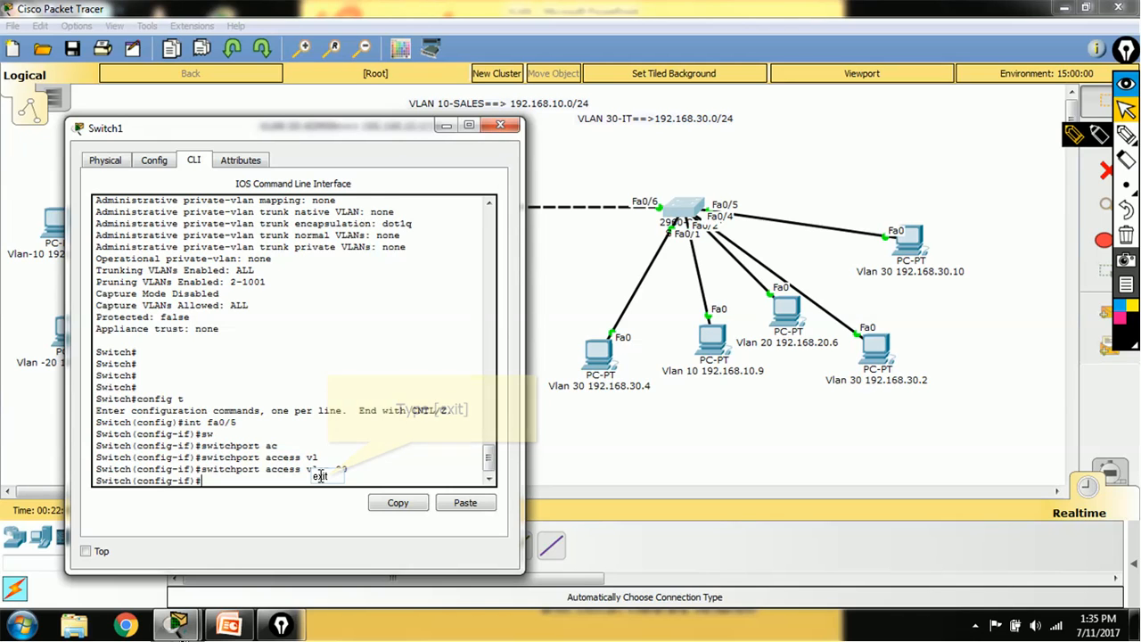
key("Return")
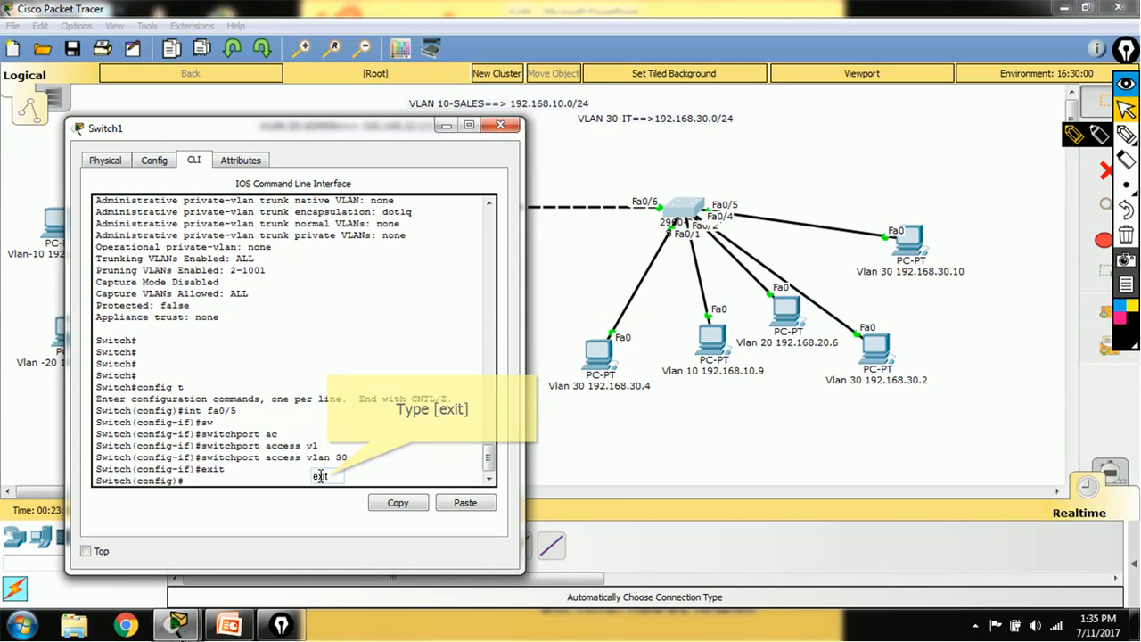
type("exit")
key("Return")
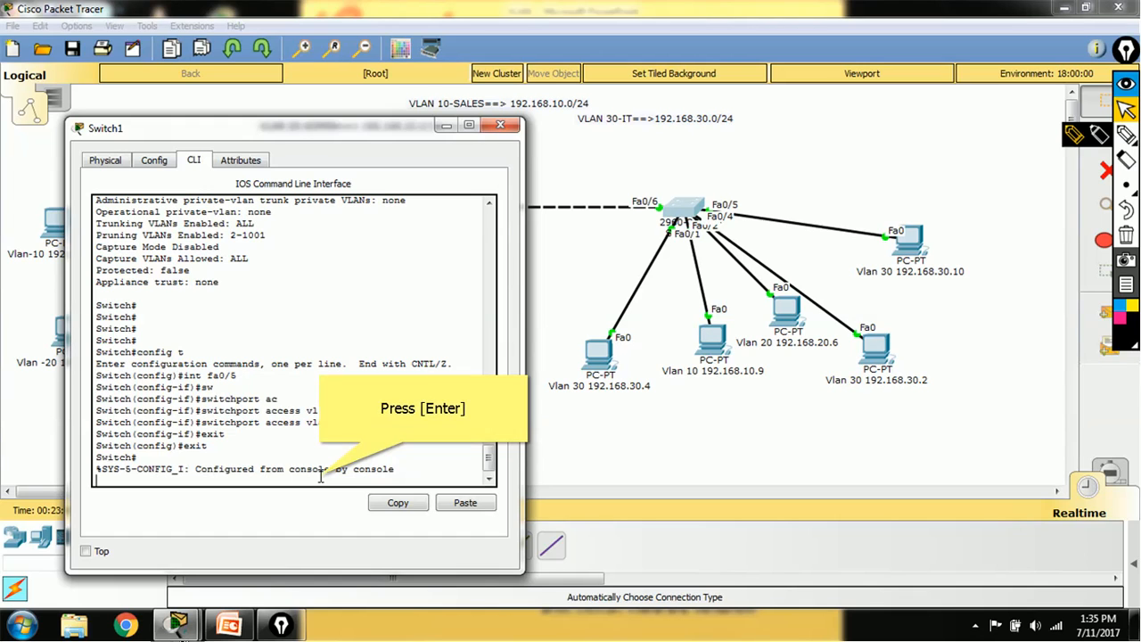
key("Return")
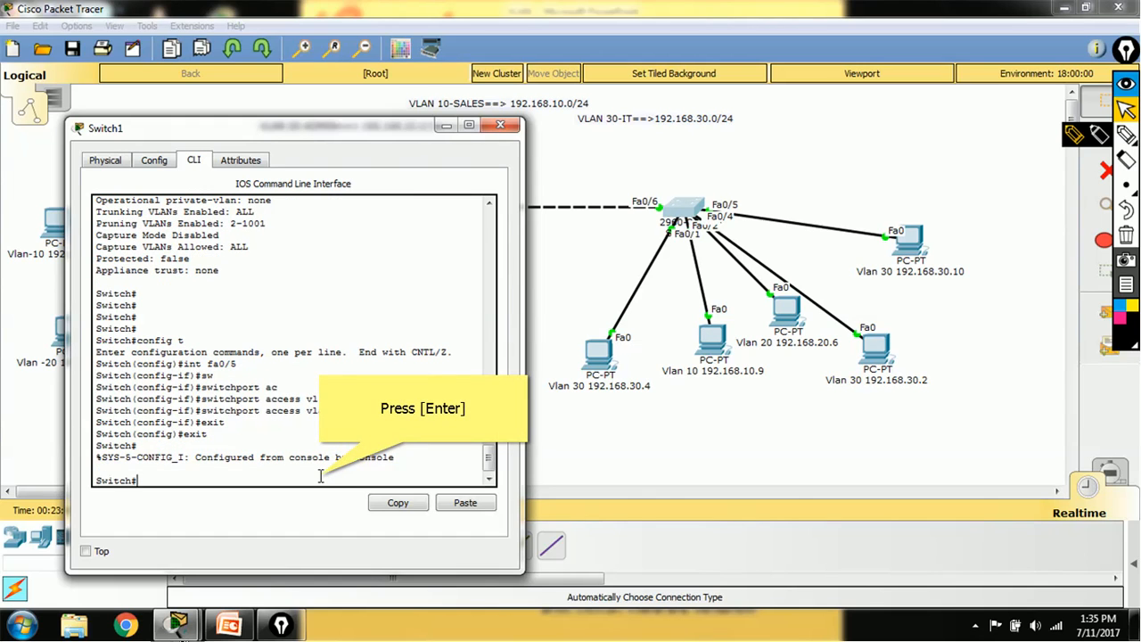
- Display the brief VLAN table on Switch1 with "sh vl br"
key("Return")
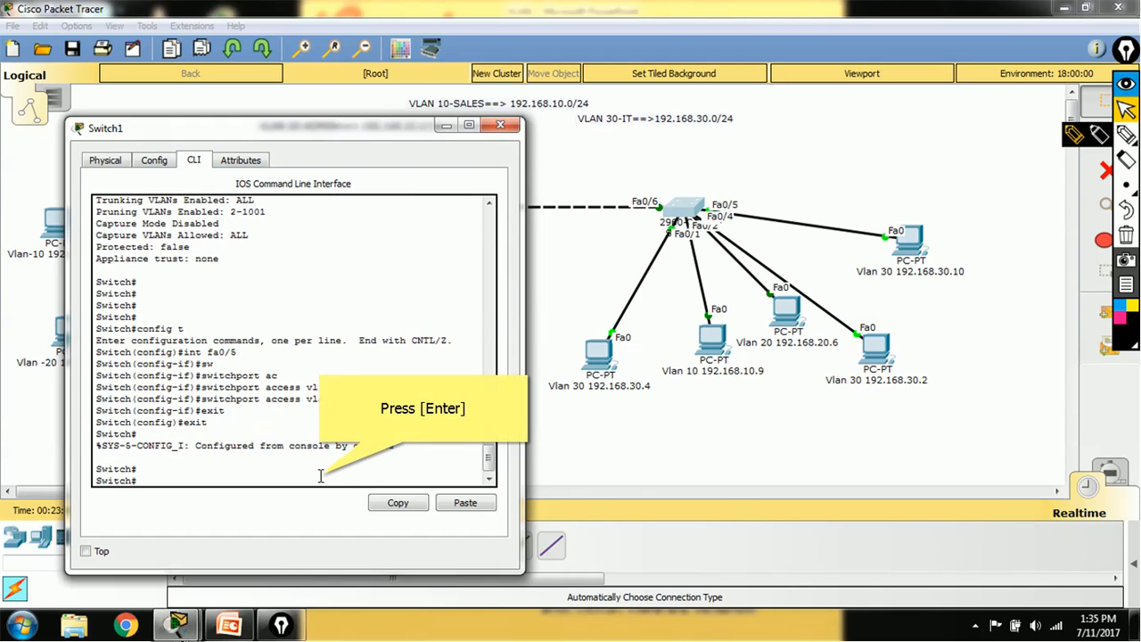
key("Return")
type("sh")
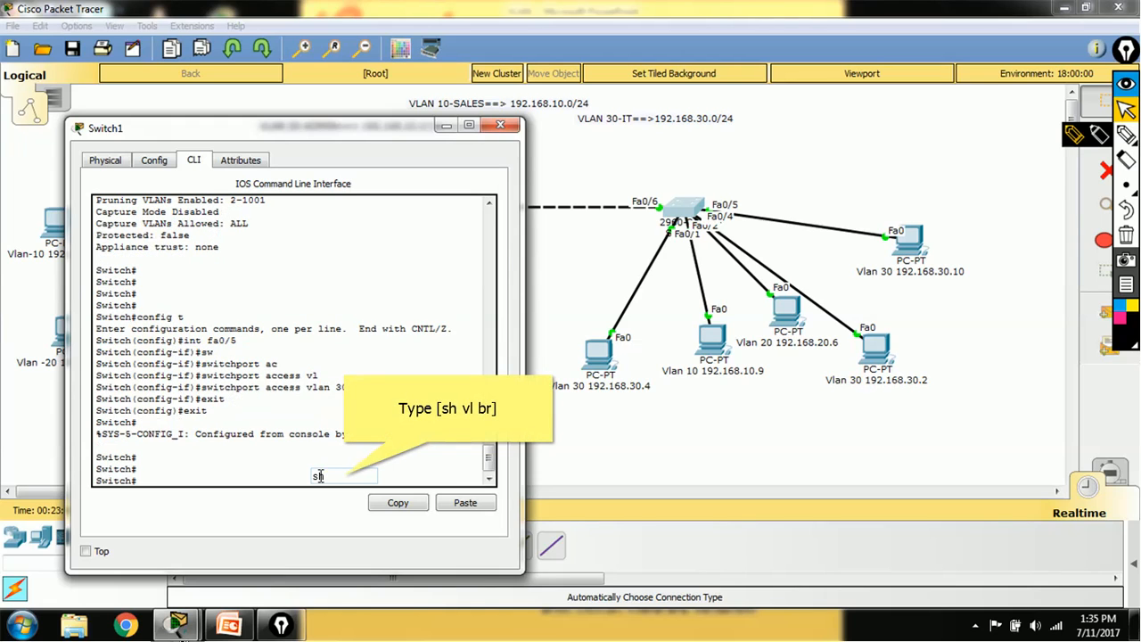
type(" vl br")
key("Return")
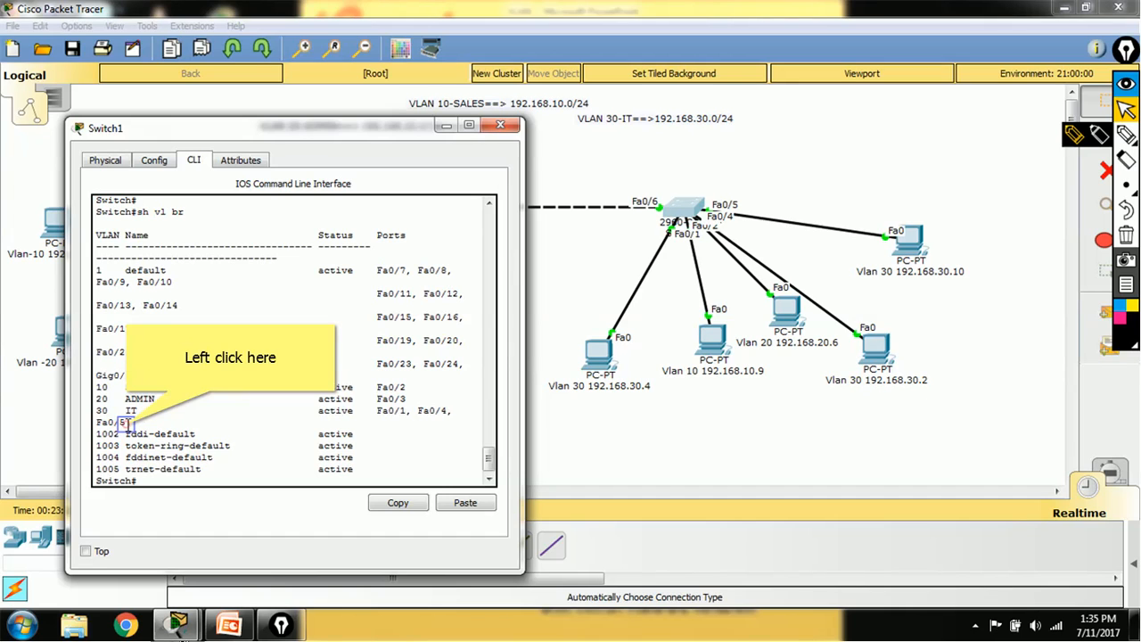
- Highlight Fa0/5 in the VLAN table and temporarily enlarge the Switch1 window to examine the ports listed under VLAN 30
left_click_drag(125, 423, 95, 423)
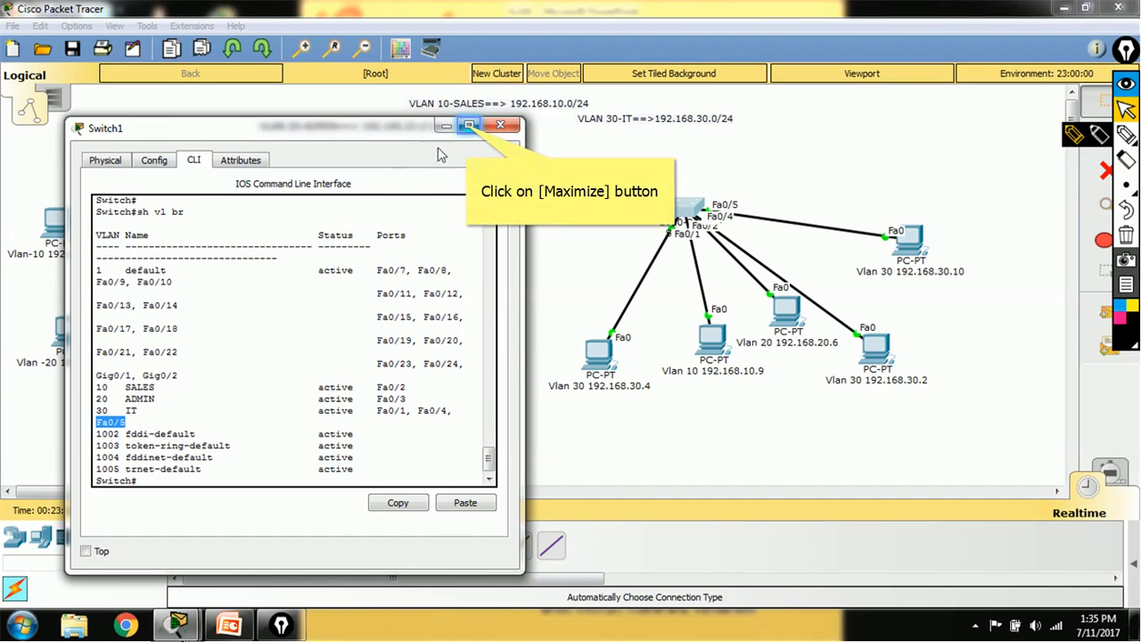
left_click(469, 127)
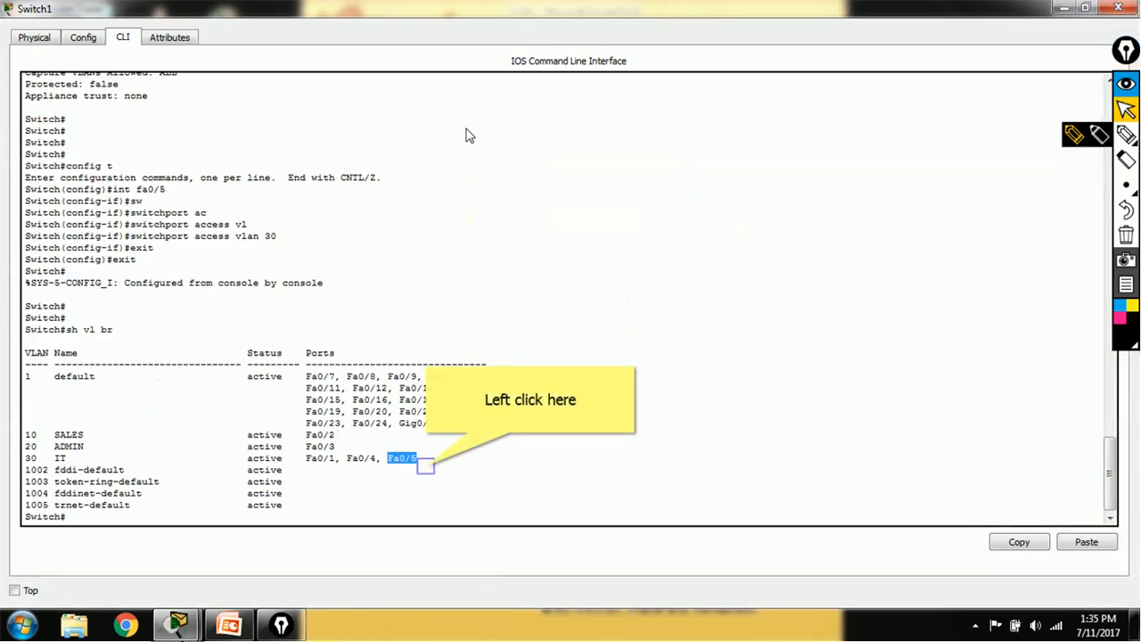
left_click(426, 460)
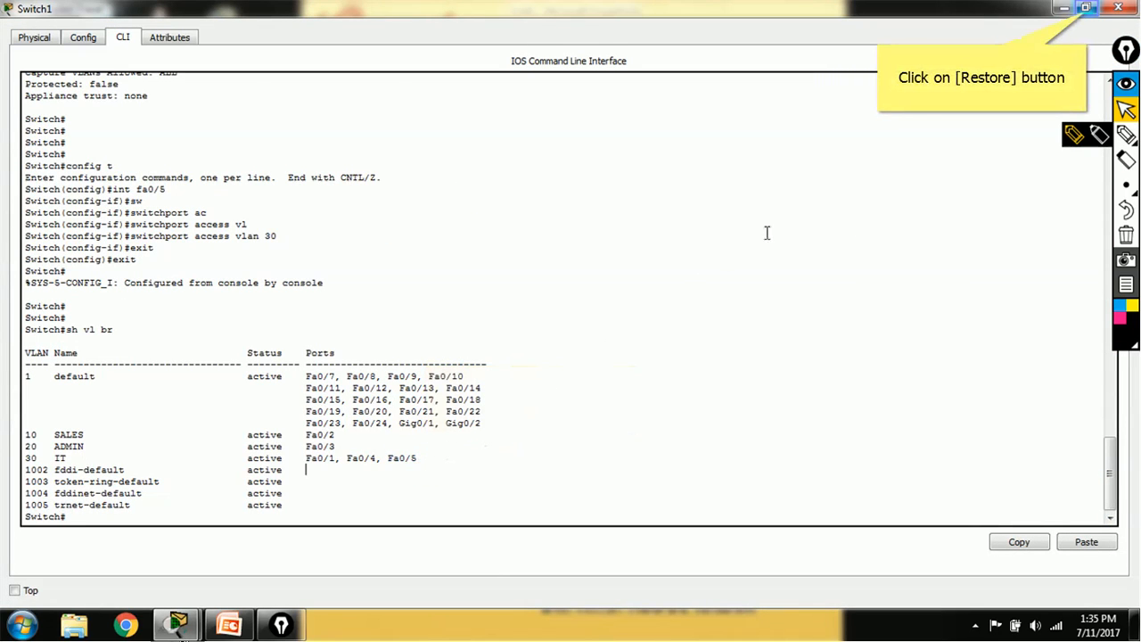
left_click(1086, 8)
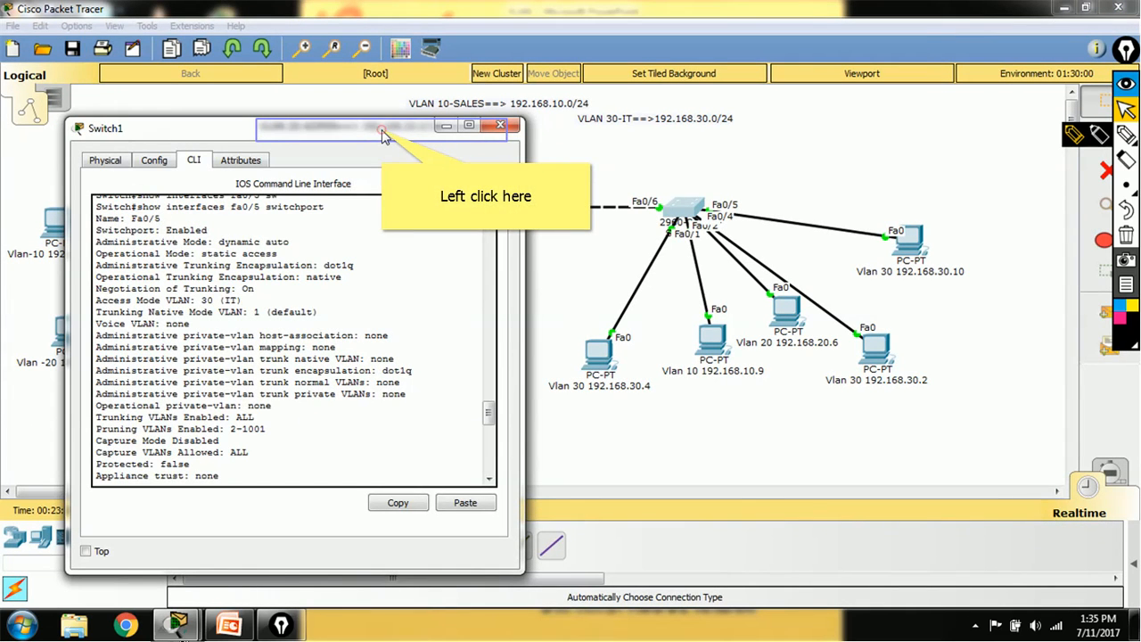
- Close the Switch1 window and set the static IP address 192.168.10.5 on the VLAN 10 PC labelled with that address
left_click_drag(383, 134, 796, 105)
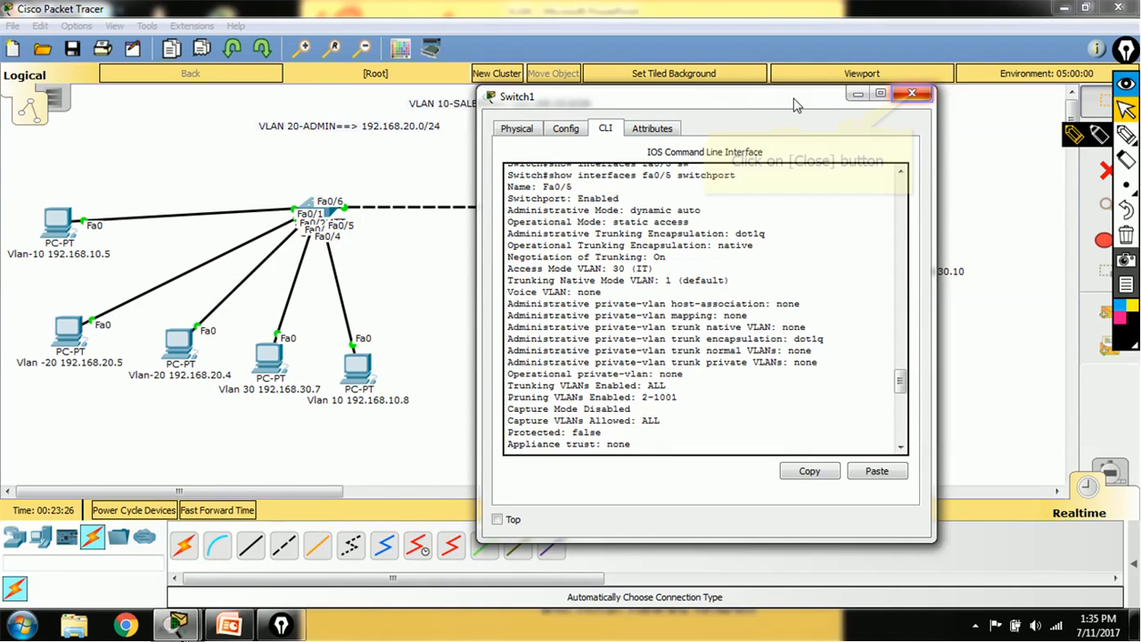
left_click(911, 93)
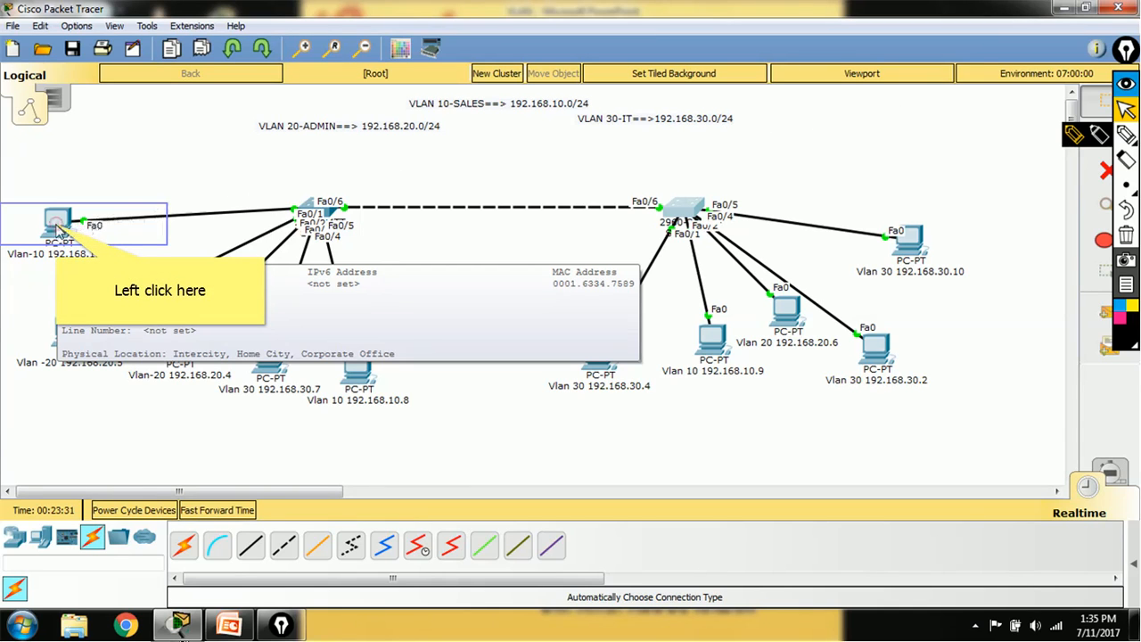
left_click(57, 223)
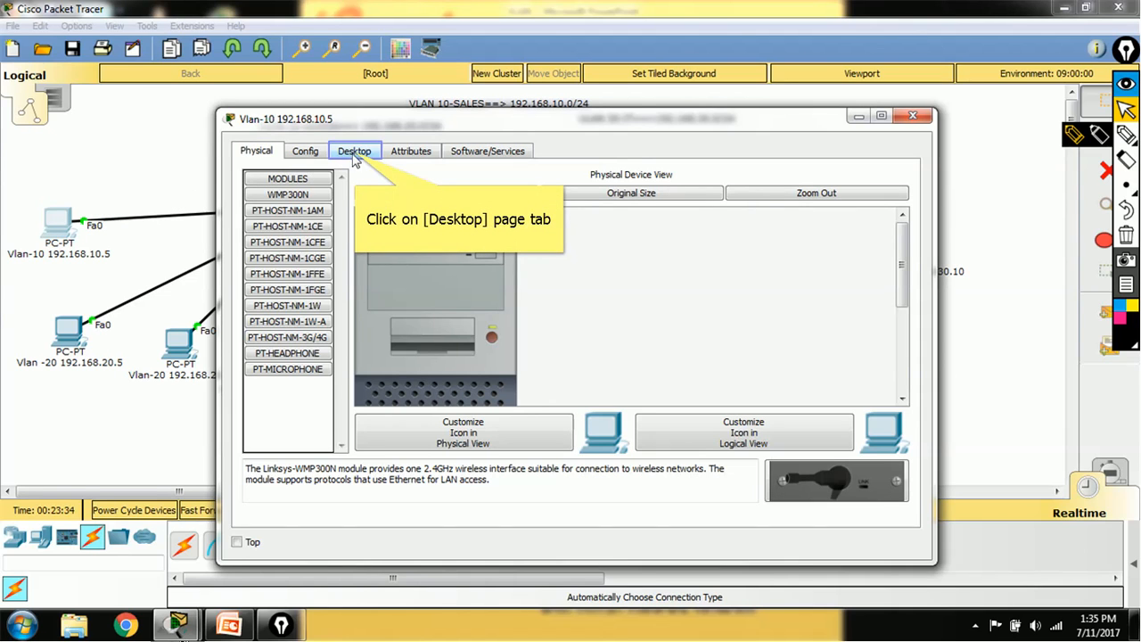
left_click(354, 153)
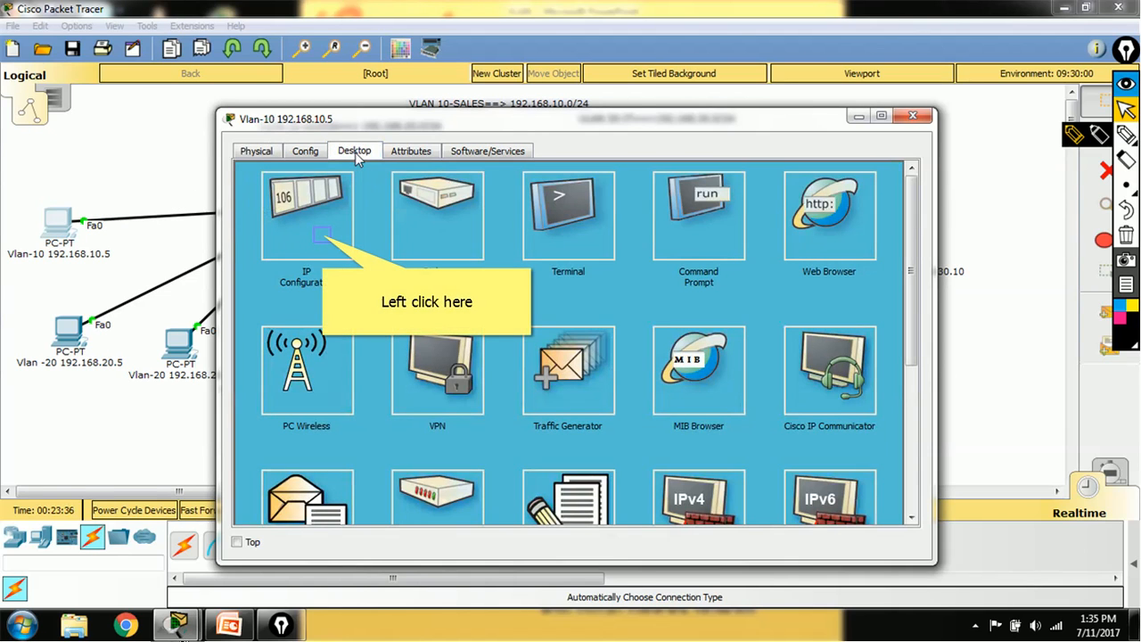
left_click(322, 239)
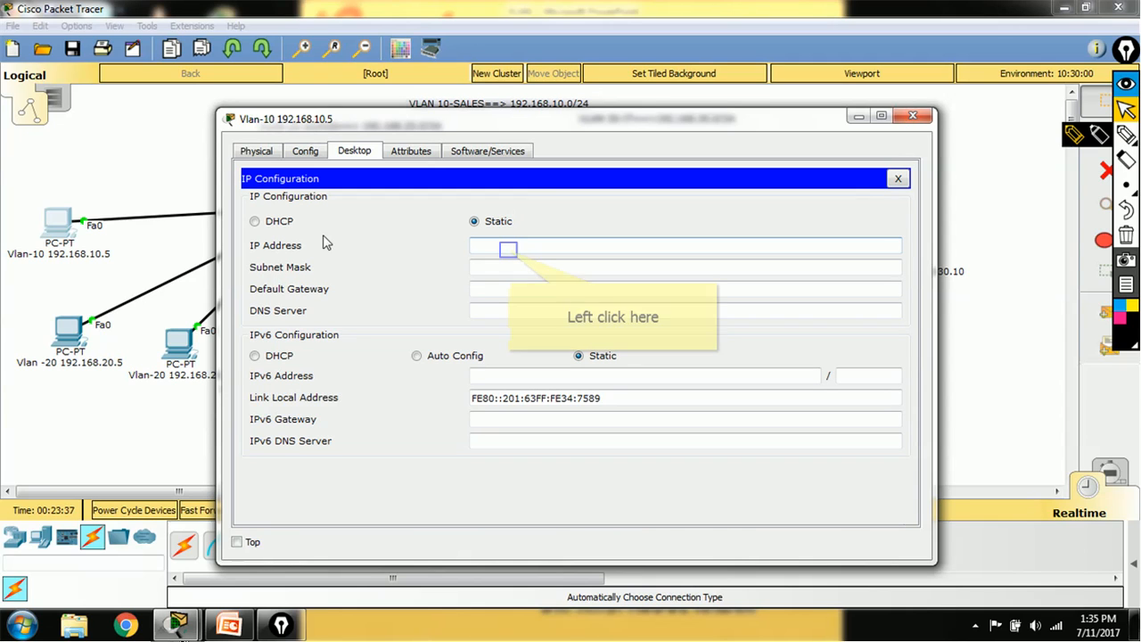
left_click(508, 250)
type("192.168")
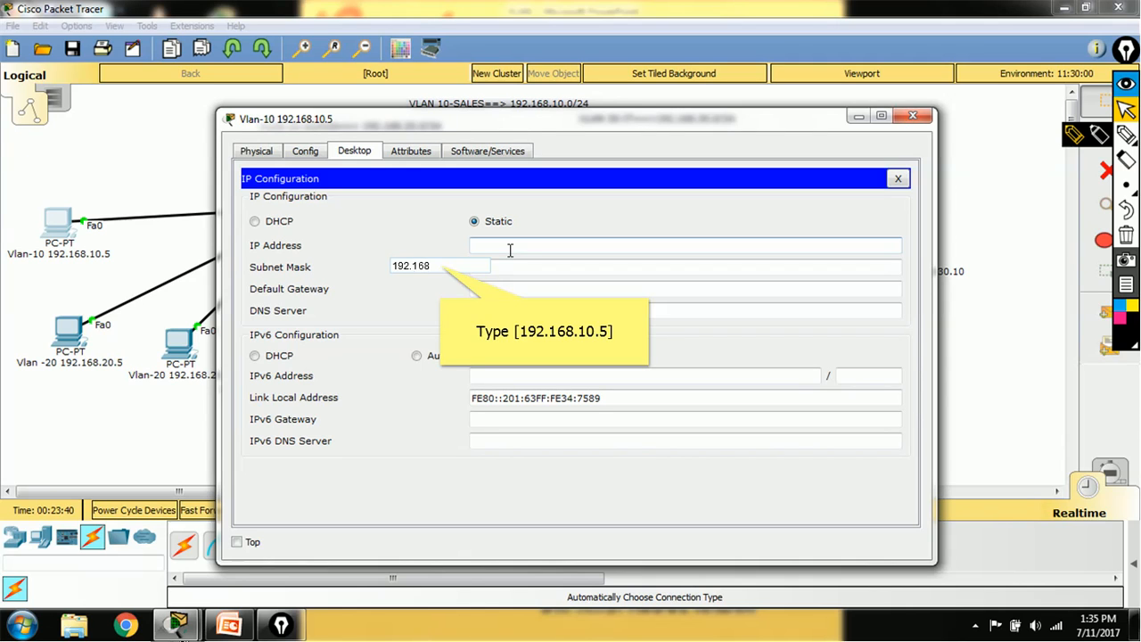
type(".10.5")
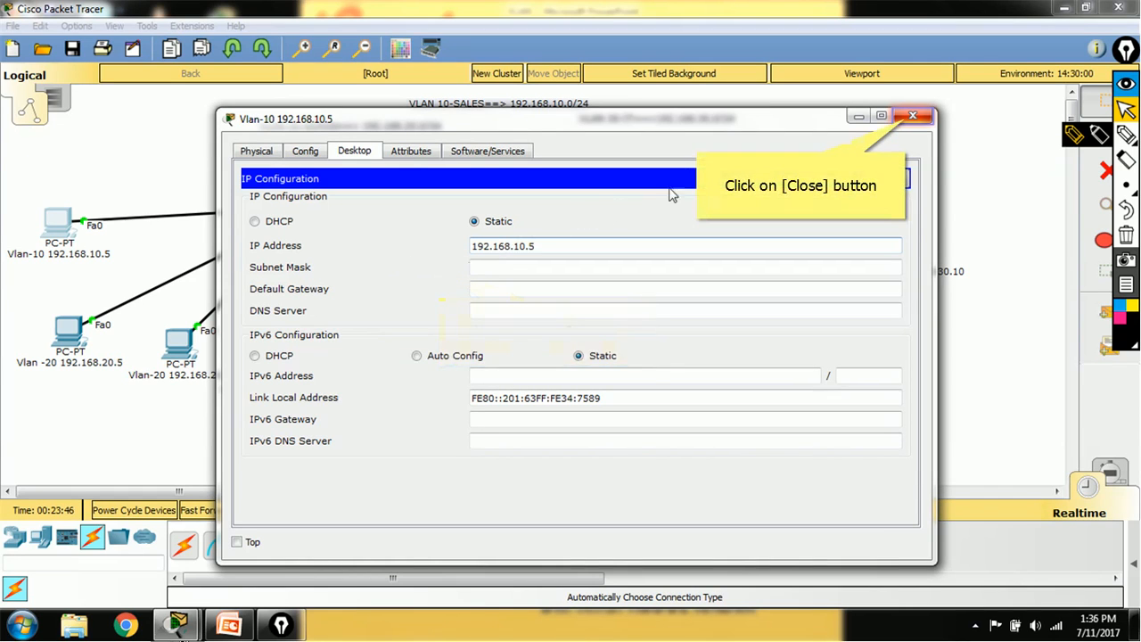
left_click(911, 116)
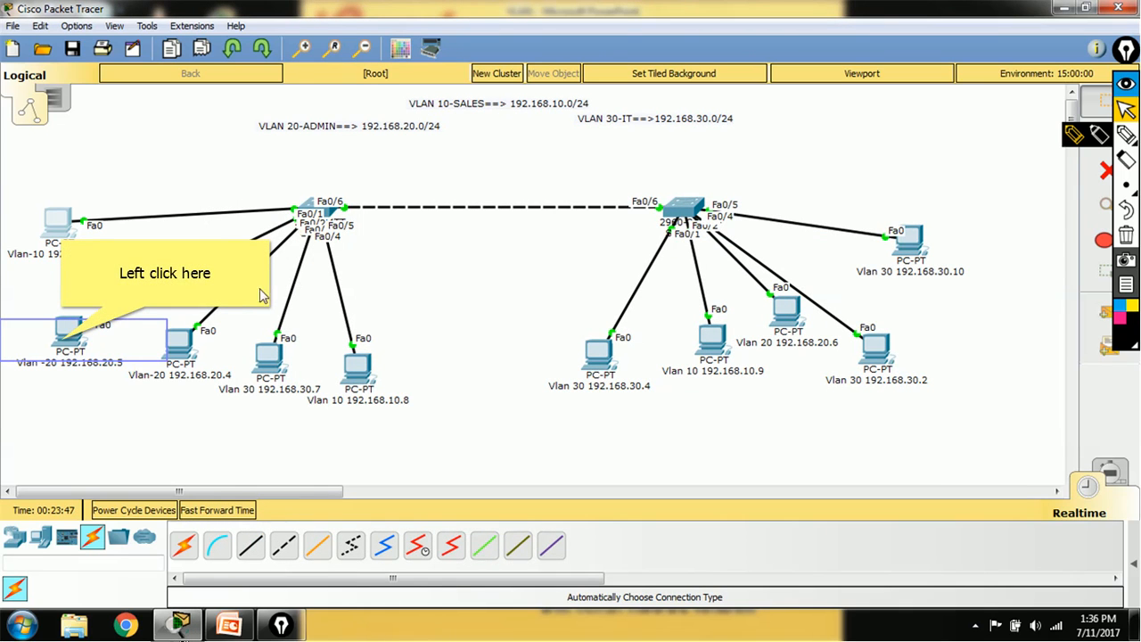
- Set the static IP address 192.168.20.5 on the matching VLAN 20 PC and close its configuration window
left_click(68, 338)
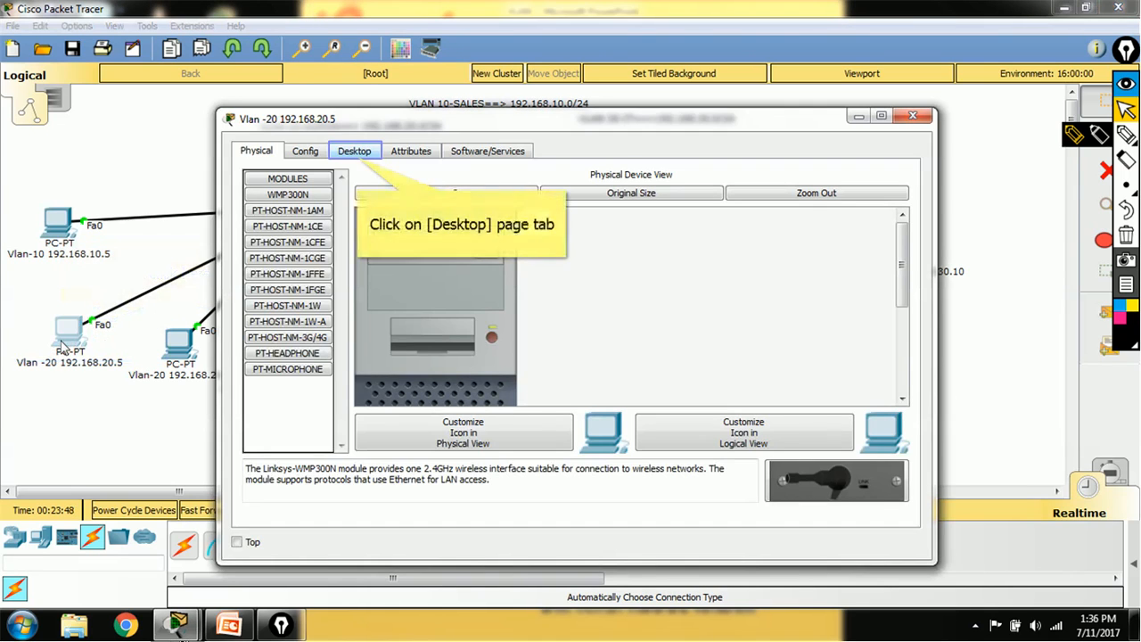
left_click(356, 152)
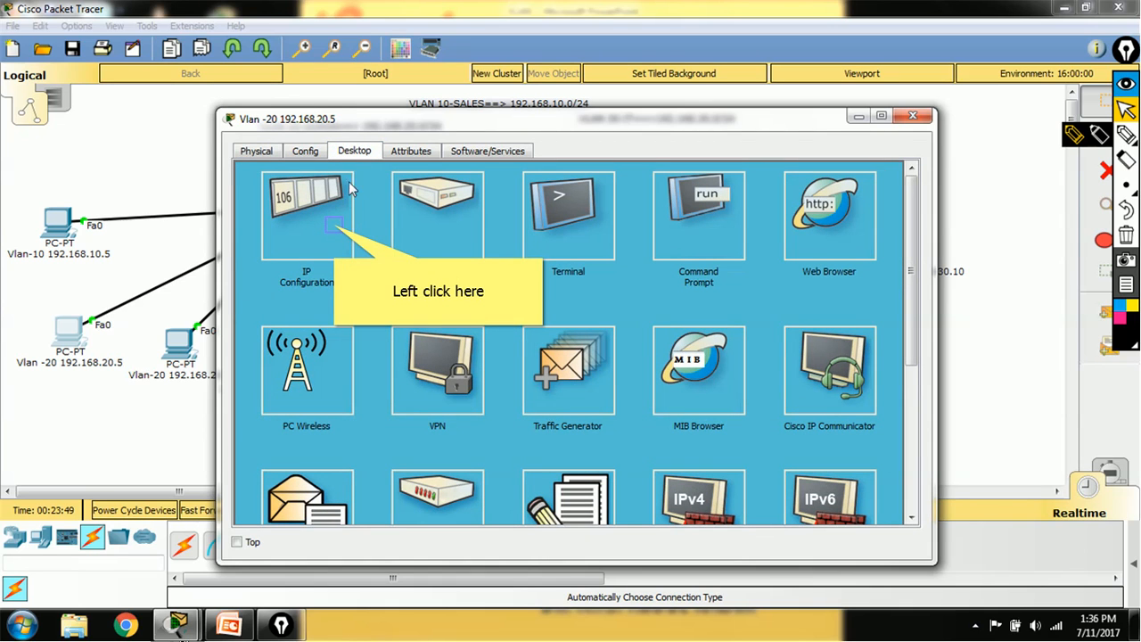
left_click(336, 230)
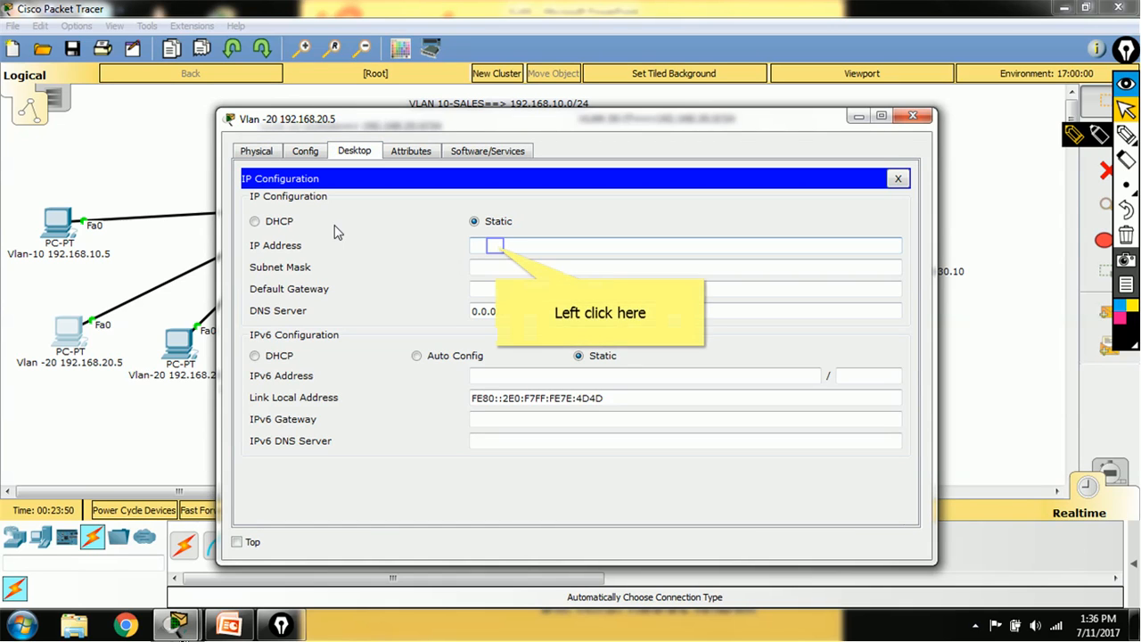
left_click(496, 246)
type("192.")
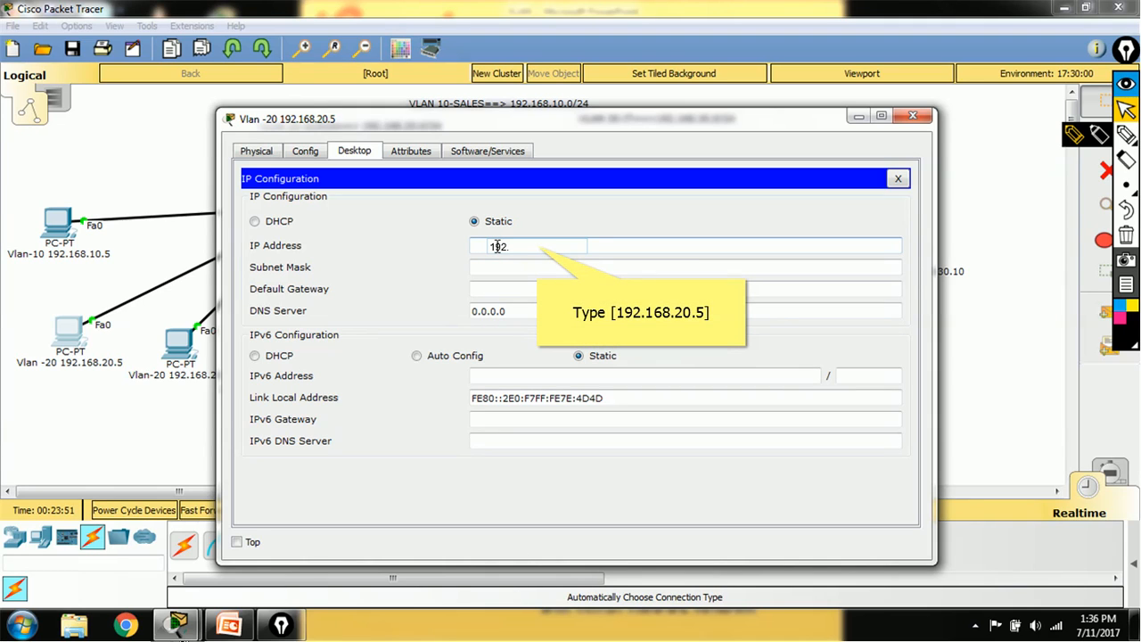
type("168.20.5")
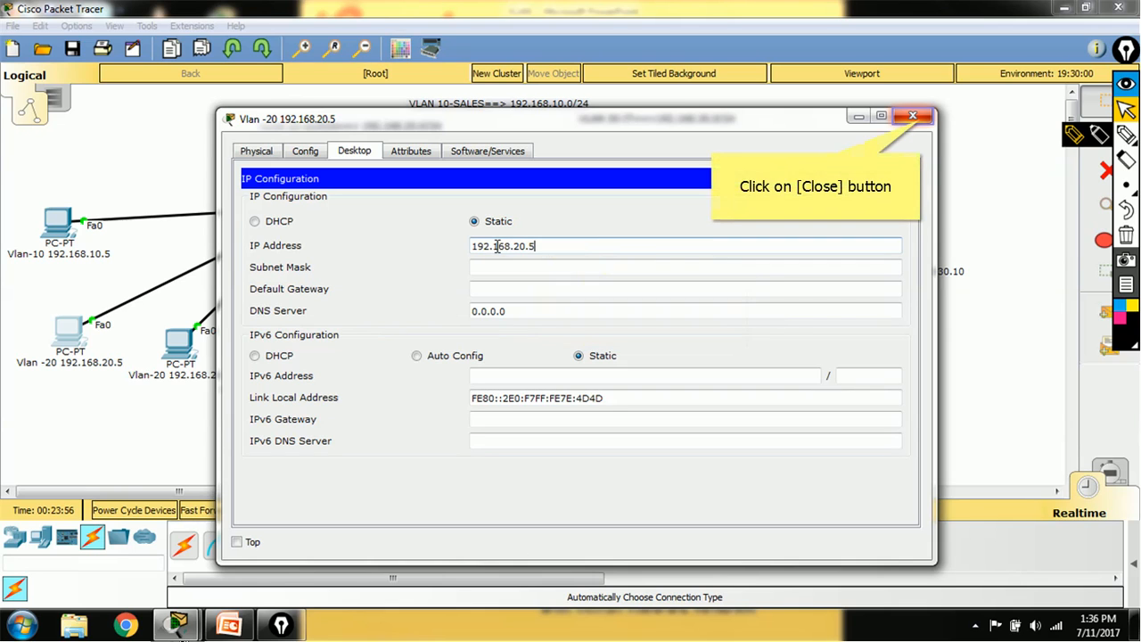
left_click(914, 117)
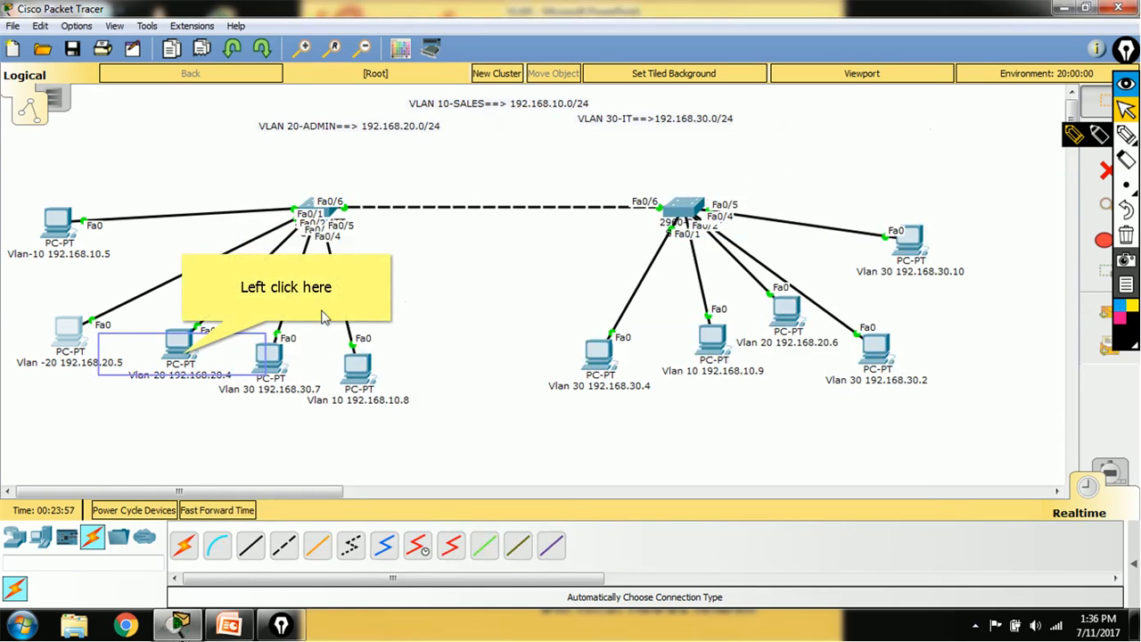
- Set the static IP address 192.168.20.4 on the matching VLAN 20 PC and close its configuration window
left_click(182, 356)
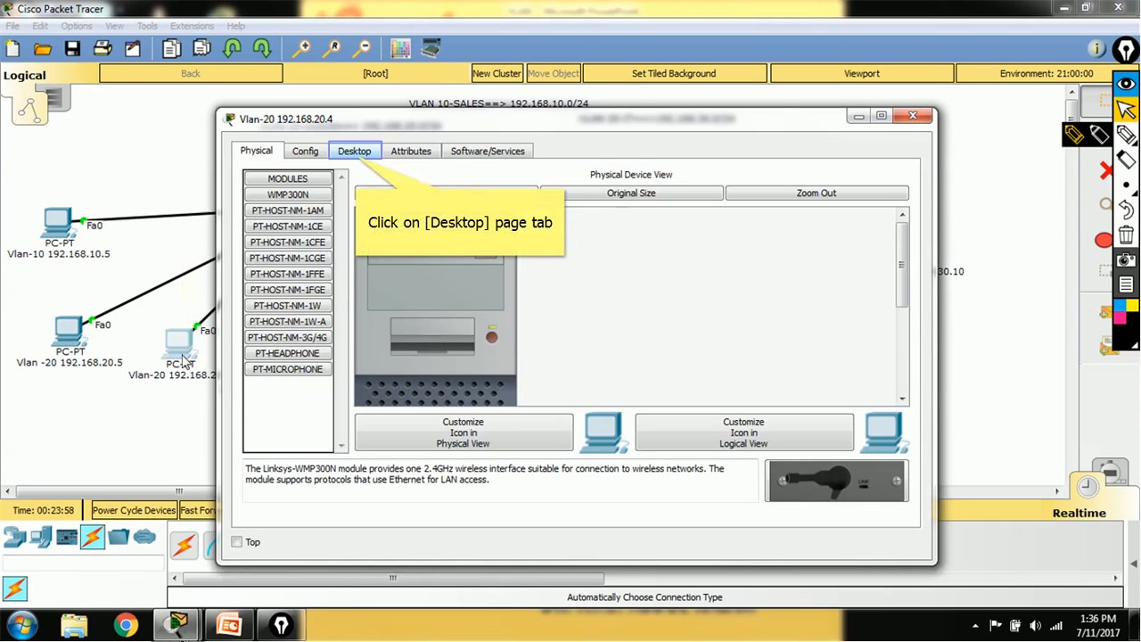
left_click(355, 153)
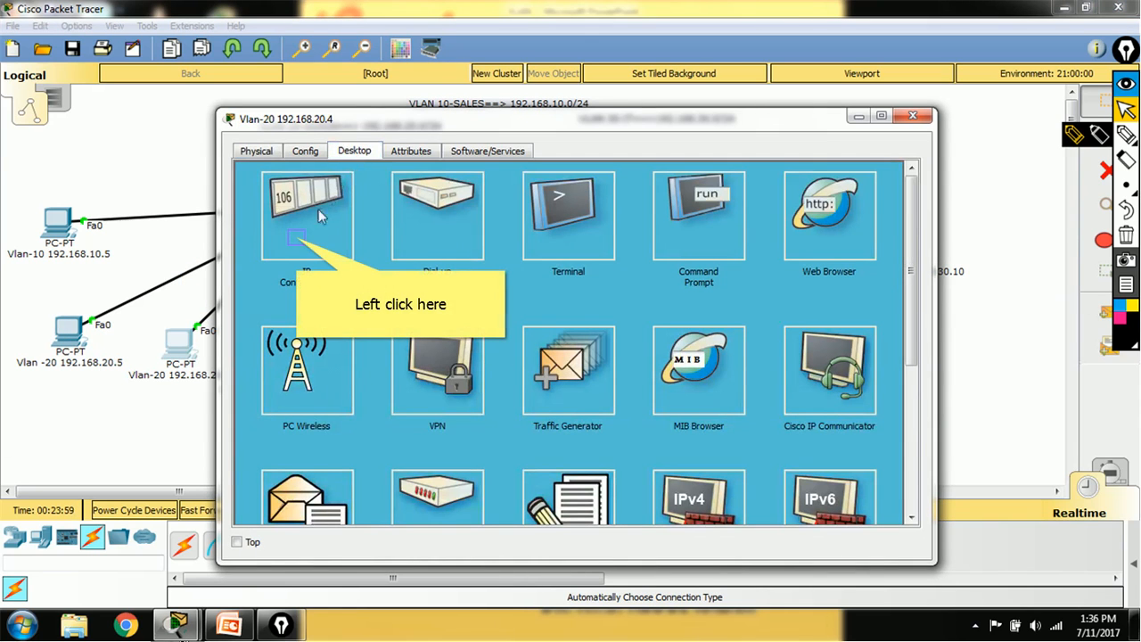
left_click(298, 244)
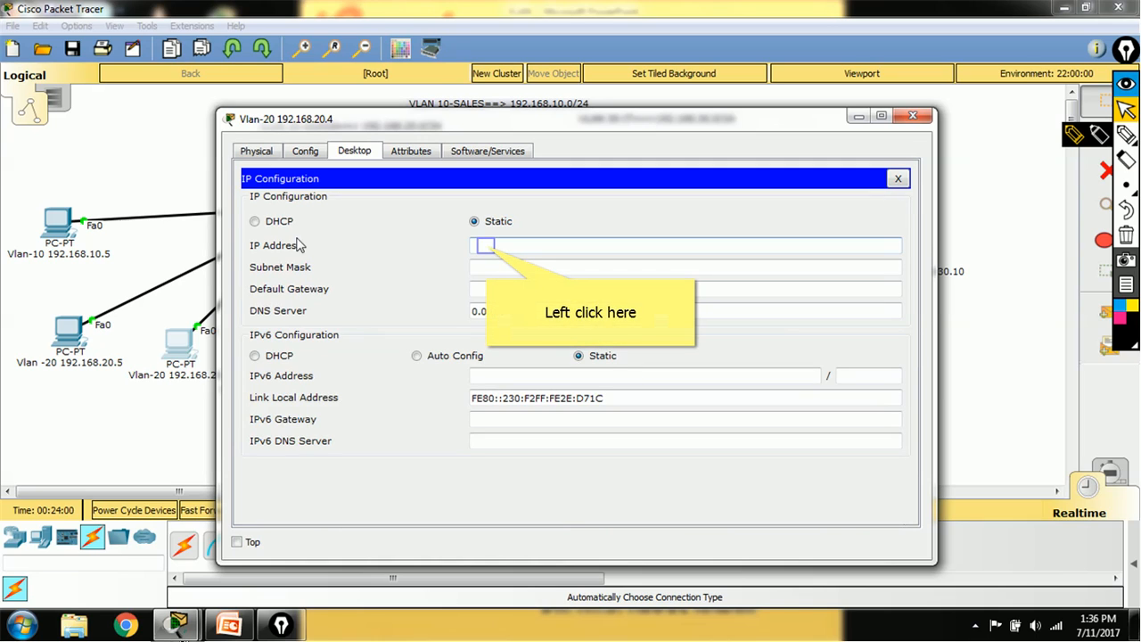
left_click(486, 246)
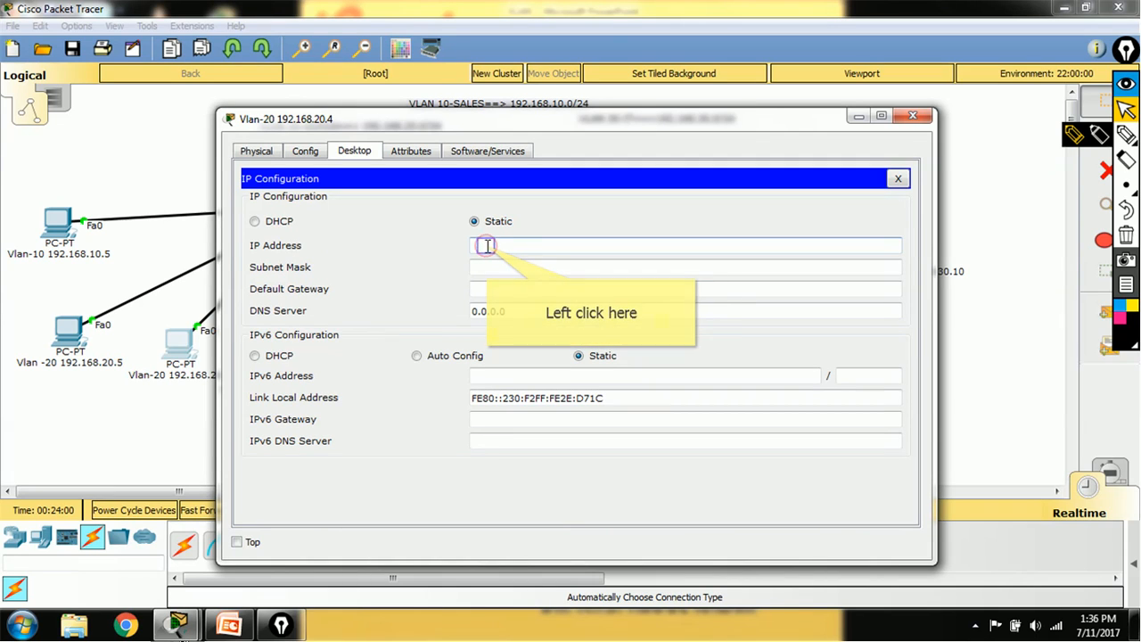
type("192.16")
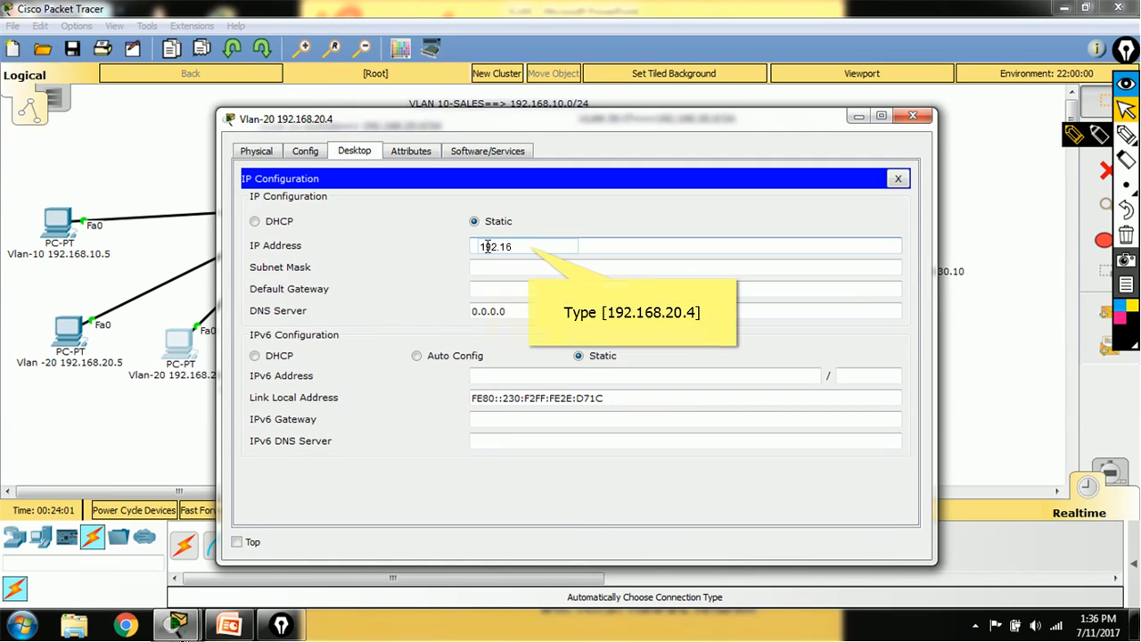
type("8.20.4")
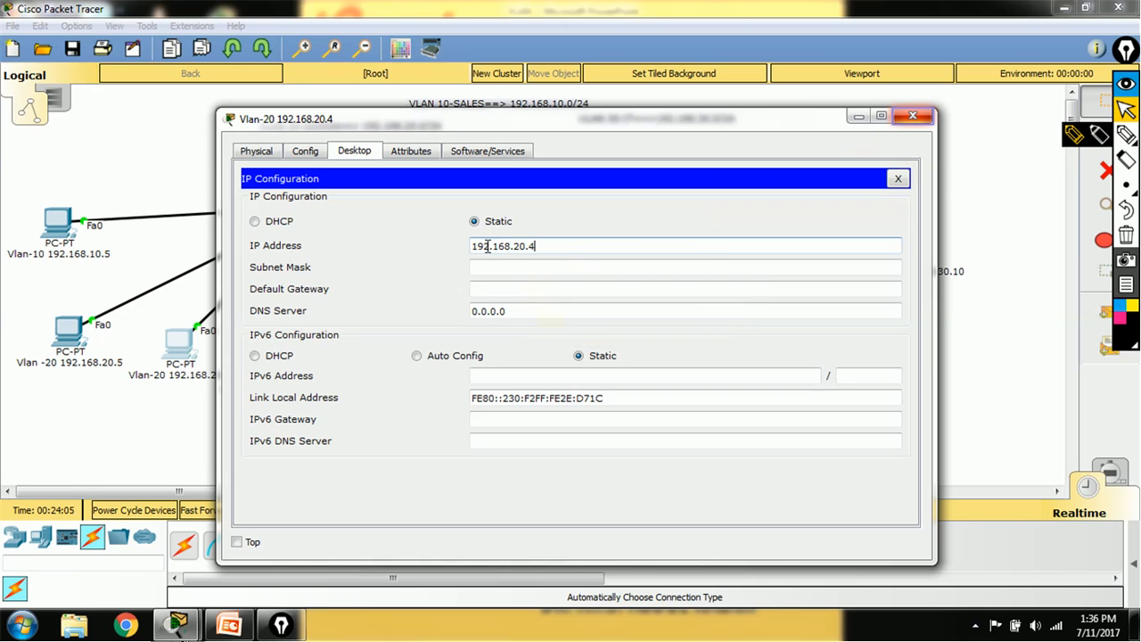
left_click(914, 117)
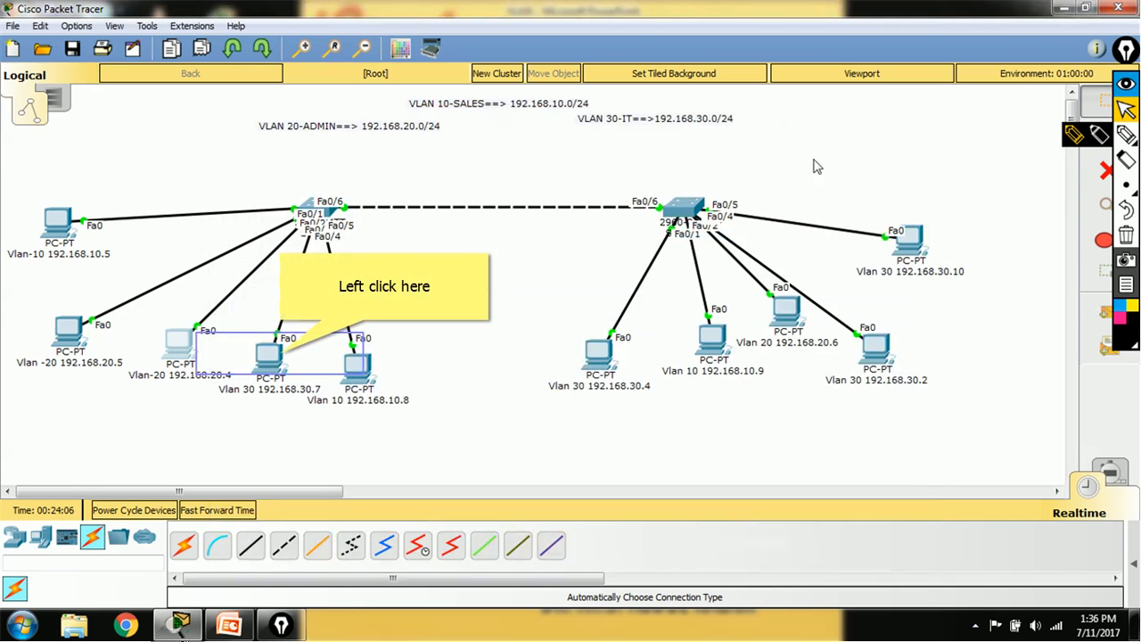
- Set the static IP address 192.168.30.7 on the matching VLAN 30 PC and close its configuration window
left_click(282, 357)
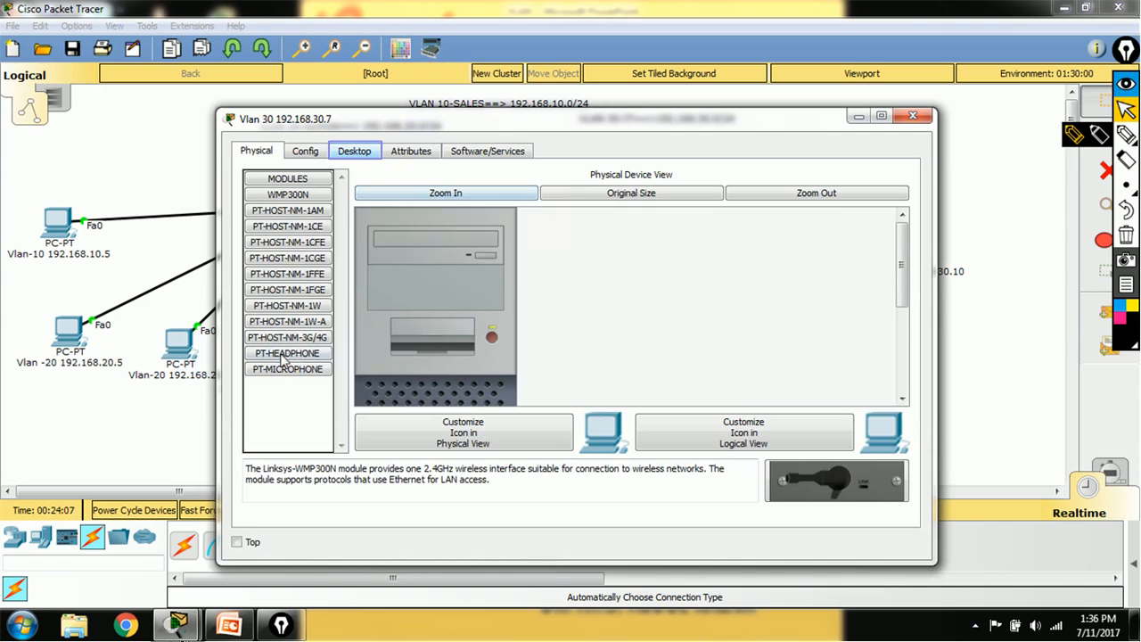
left_click(366, 155)
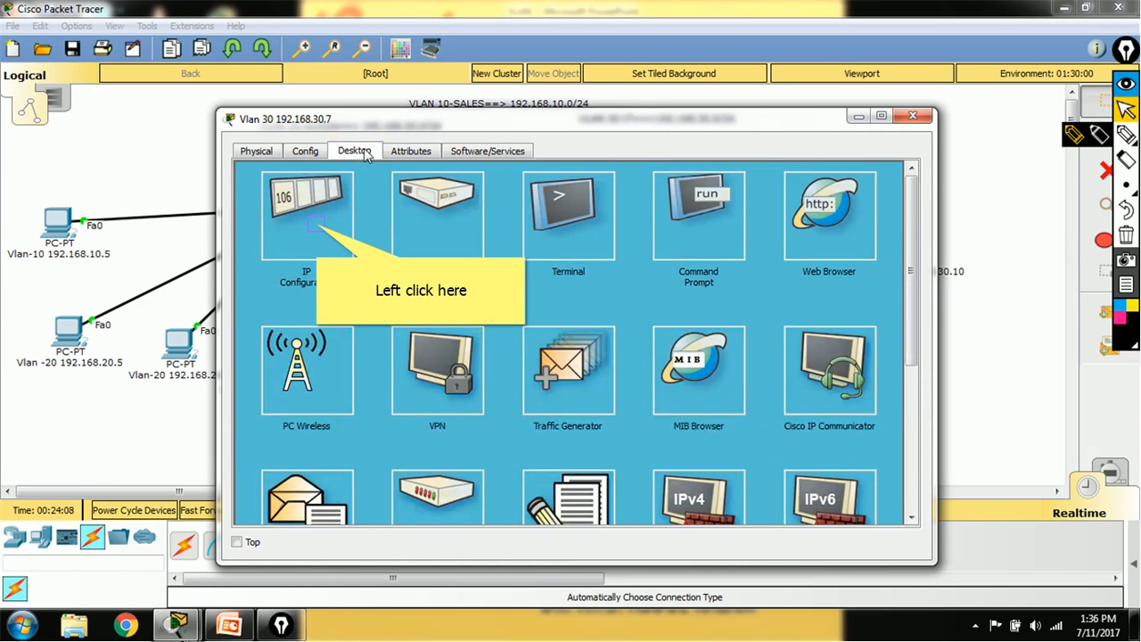
left_click(319, 228)
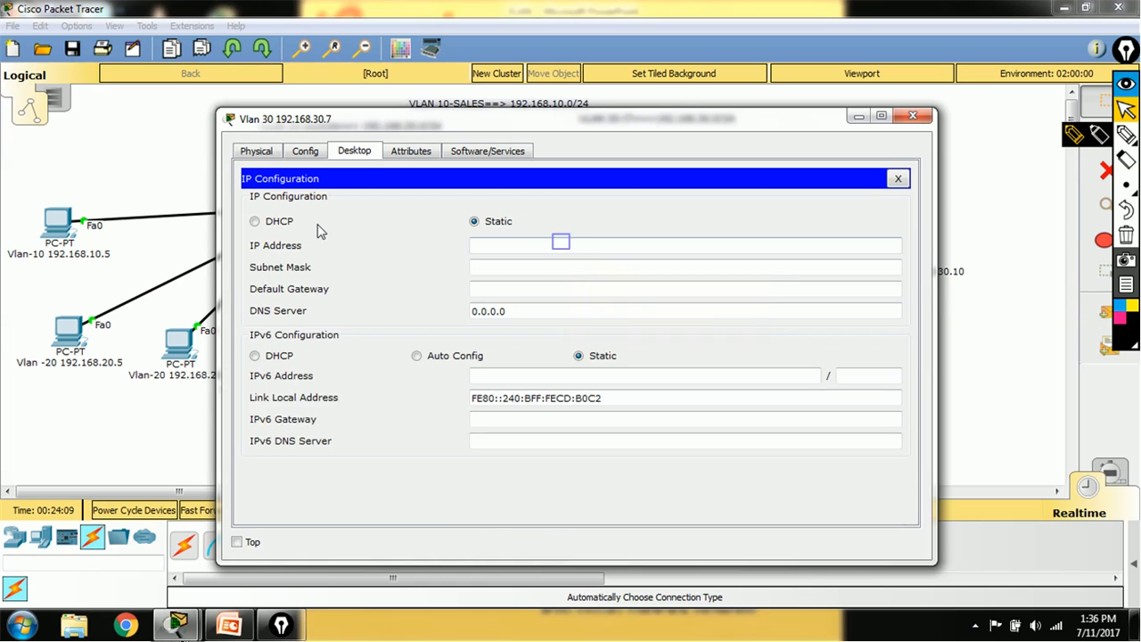
left_click(561, 242)
type("192")
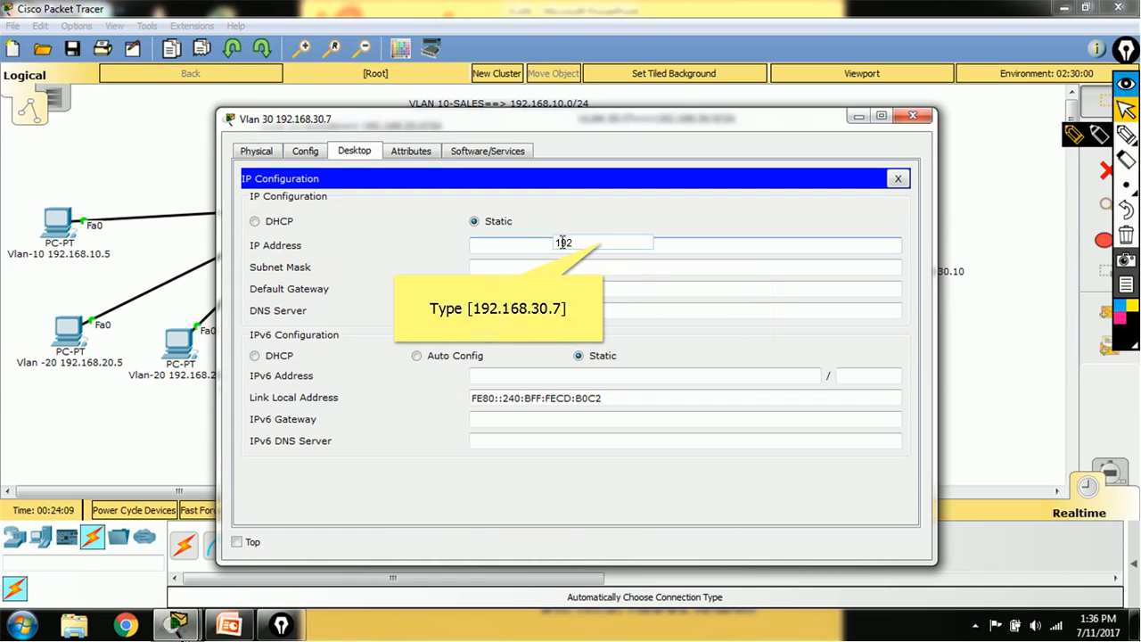
type(".168.30.7")
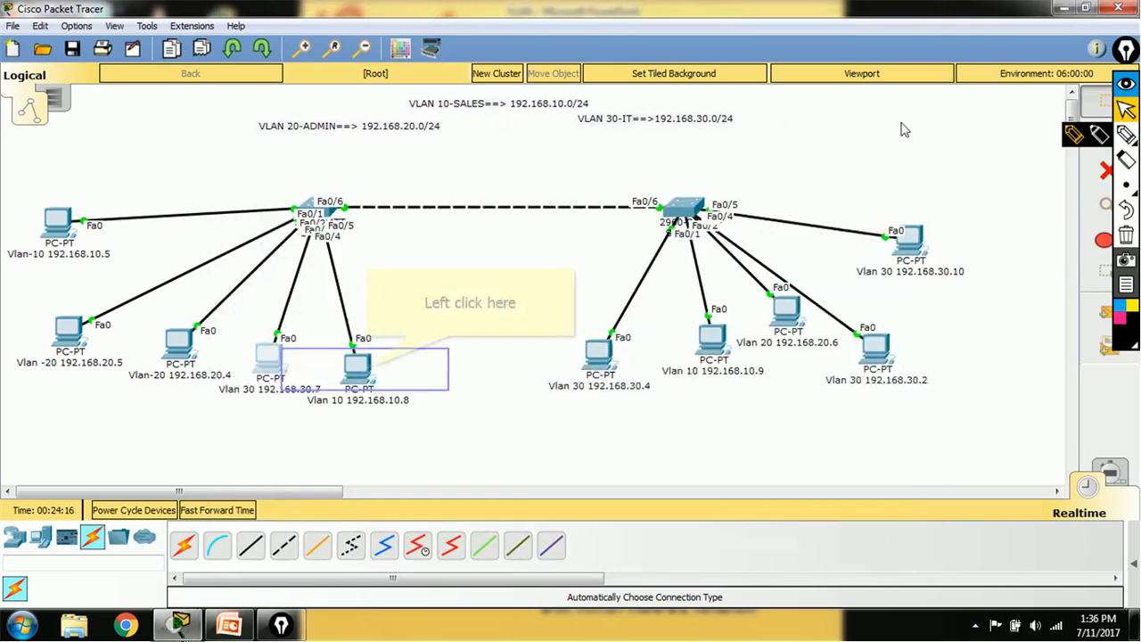
left_click(912, 117)
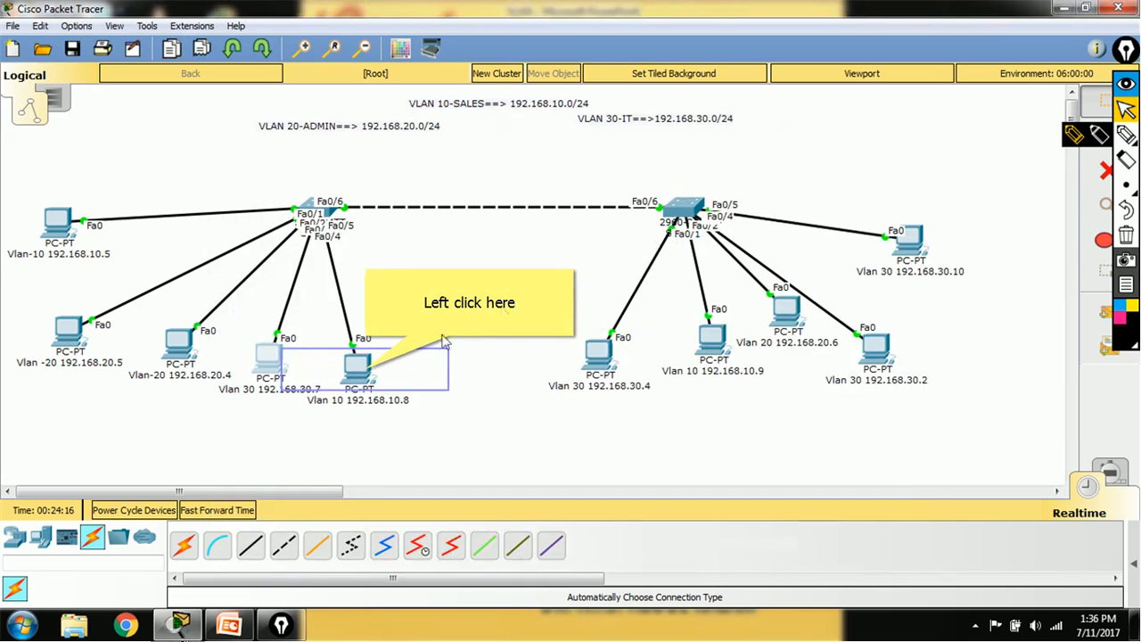
- Set the static IP address 192.168.10.8 on the matching VLAN 10 PC and close its configuration window
left_click(366, 372)
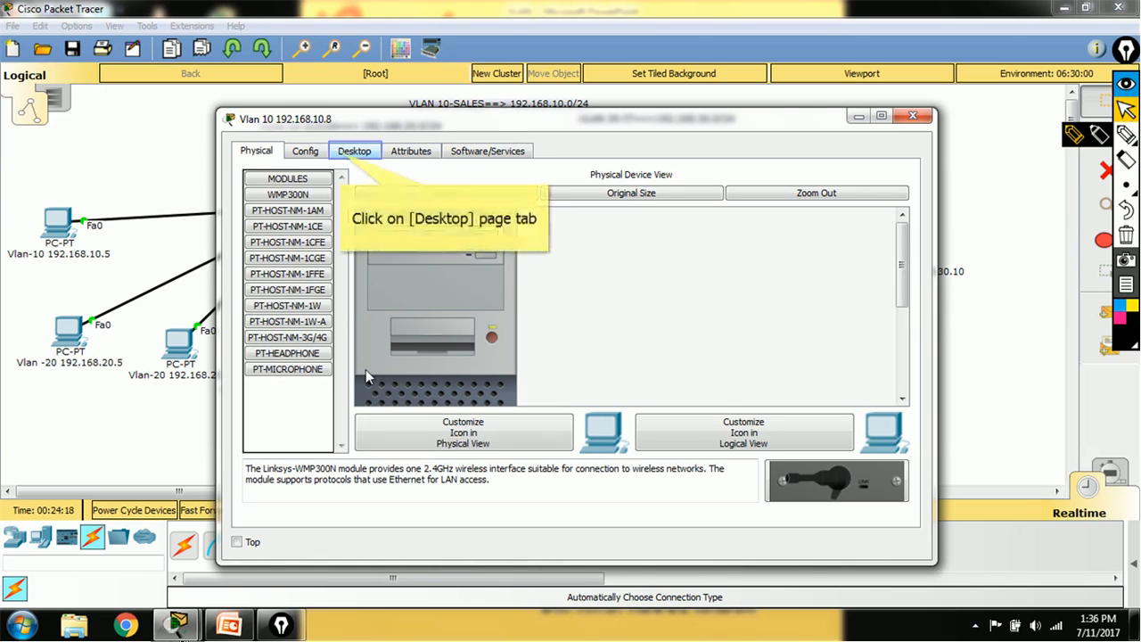
left_click(342, 153)
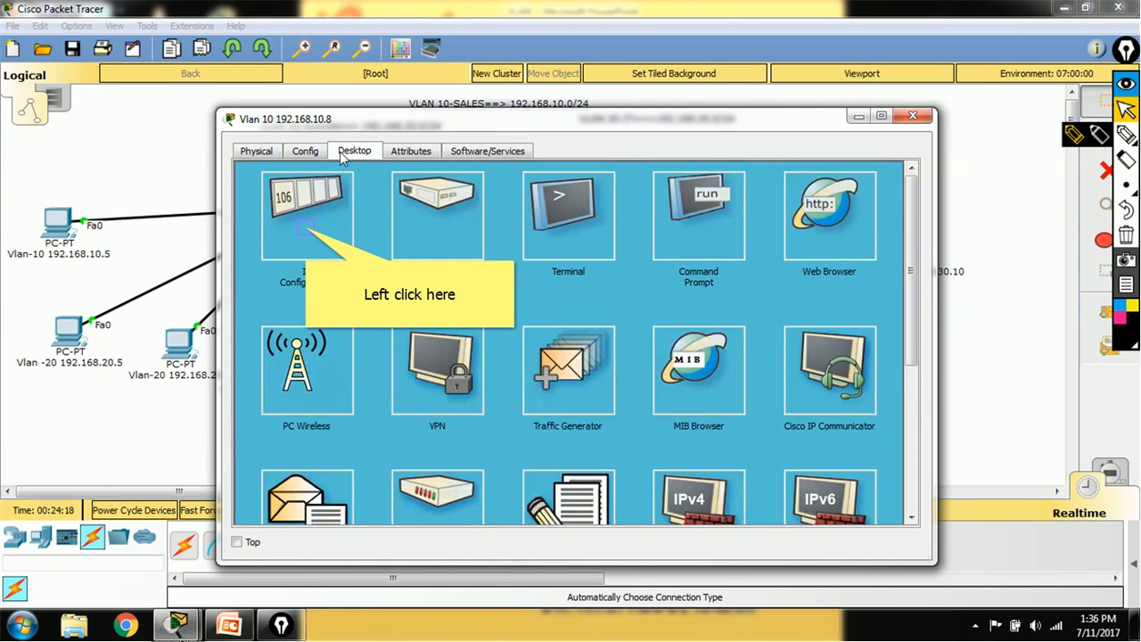
left_click(306, 232)
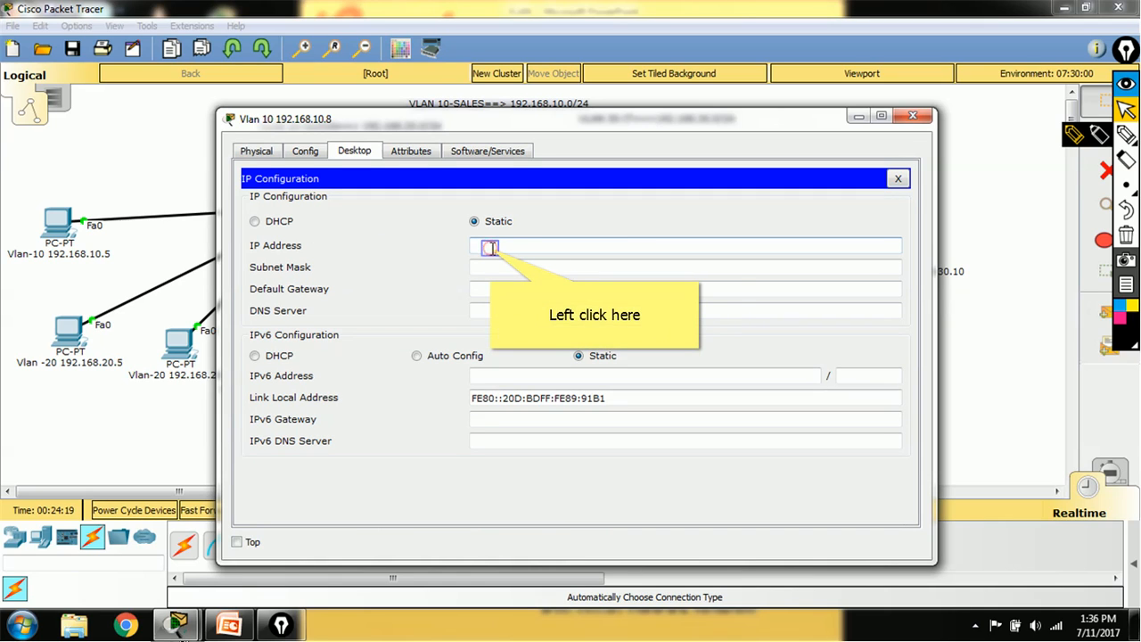
left_click(491, 248)
type("192.1")
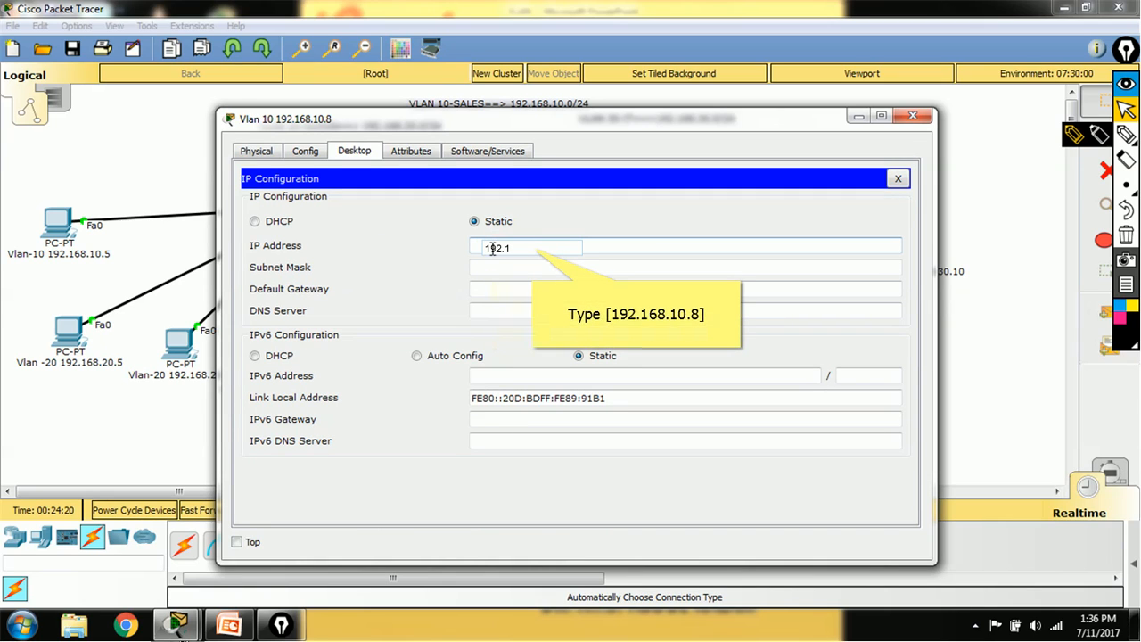
type("68.10.8")
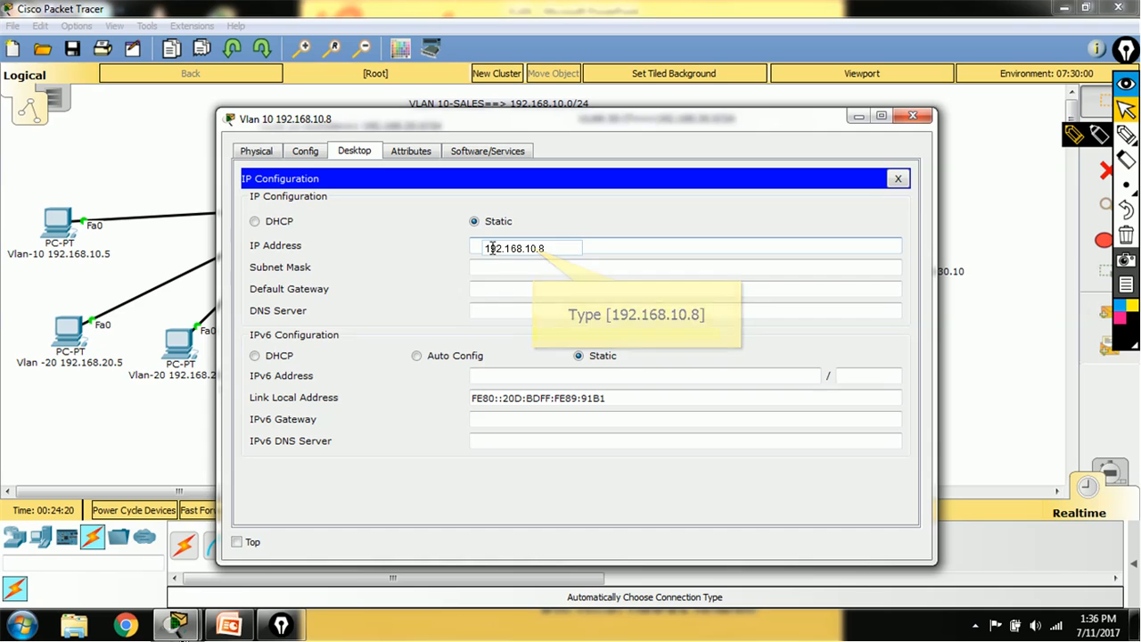
left_click(912, 115)
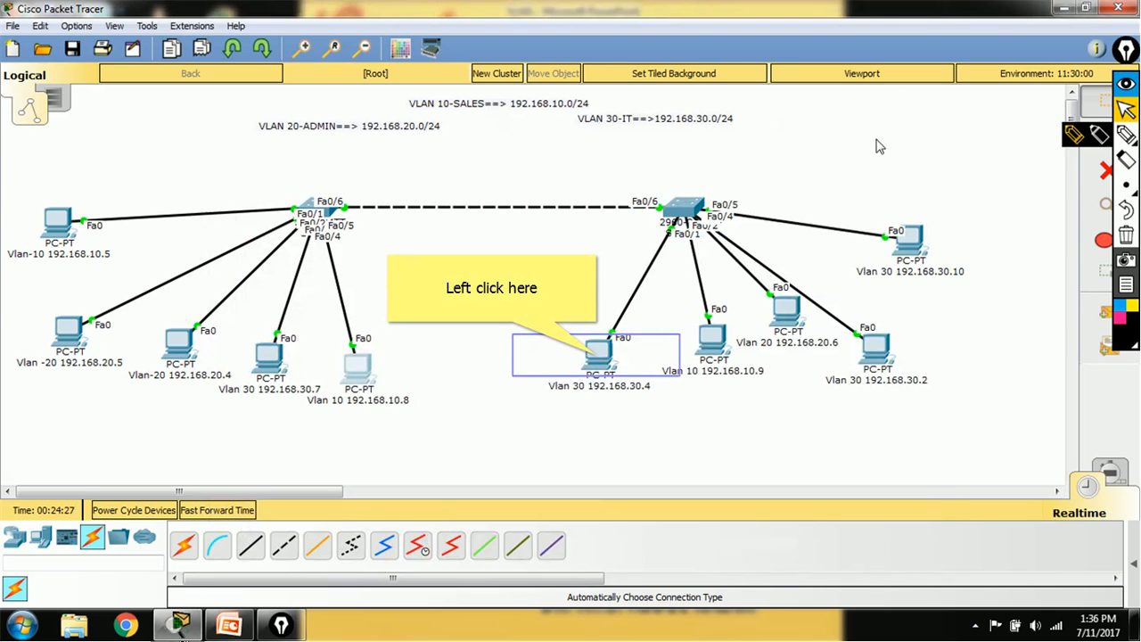
- Set the static IP address 192.168.30.4 on the matching VLAN 30 PC and close its configuration window
left_click(597, 357)
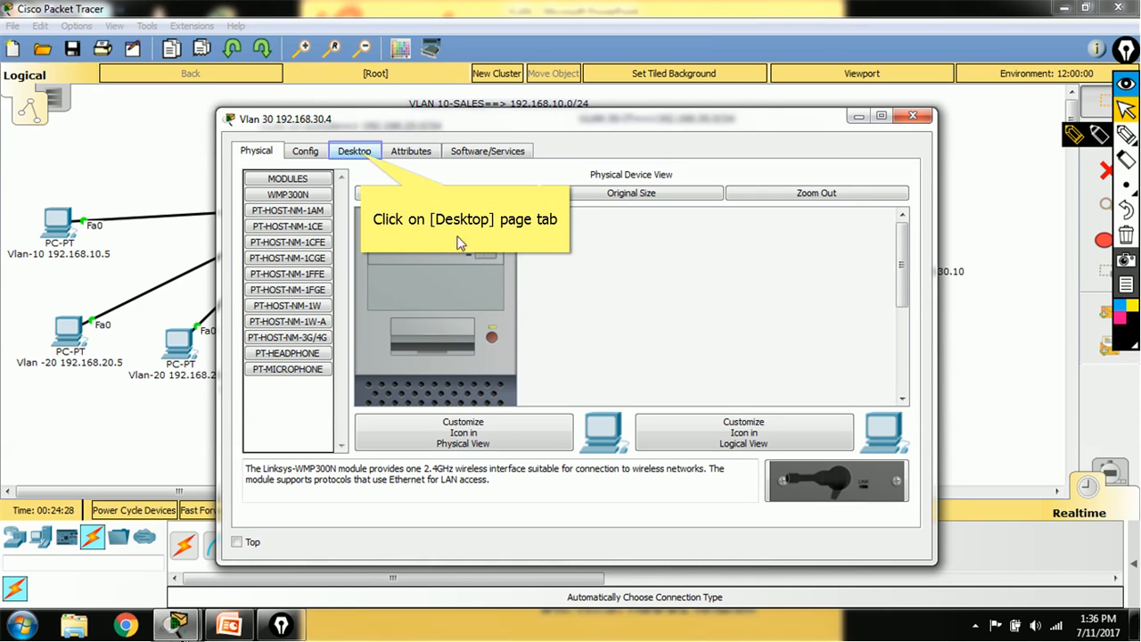
left_click(363, 158)
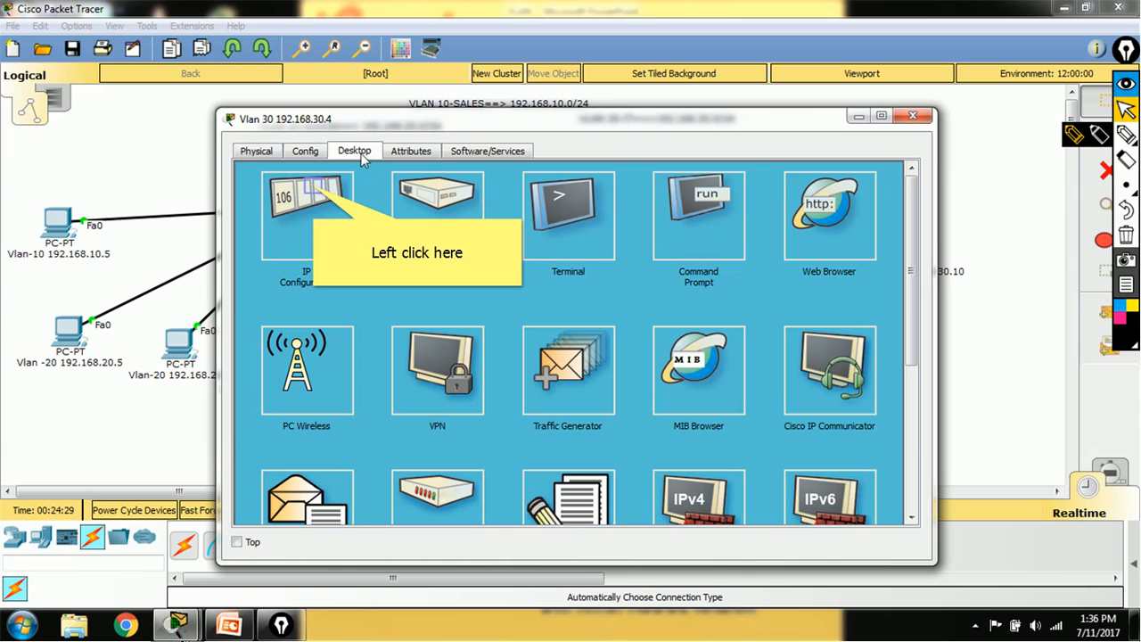
left_click(317, 193)
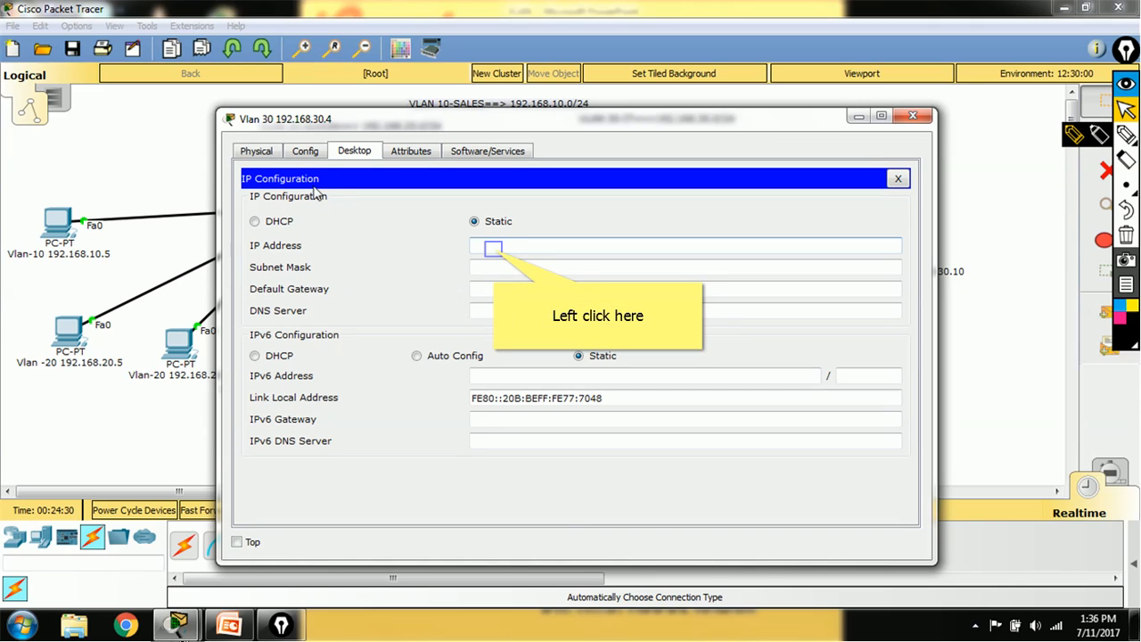
left_click(493, 251)
type("192.")
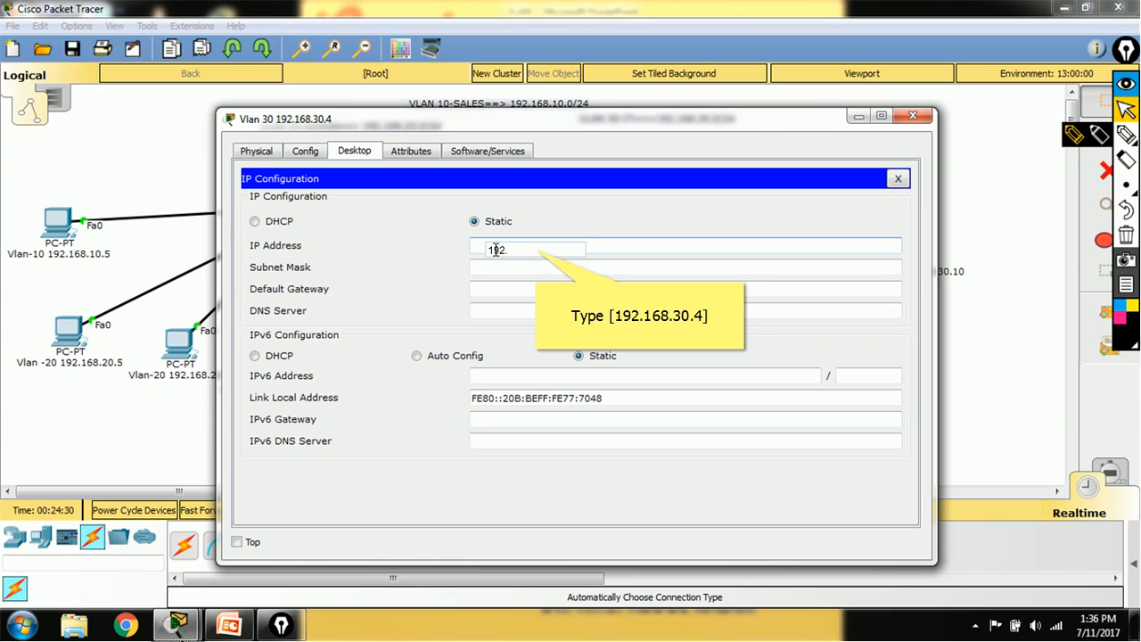
type("168.30.4")
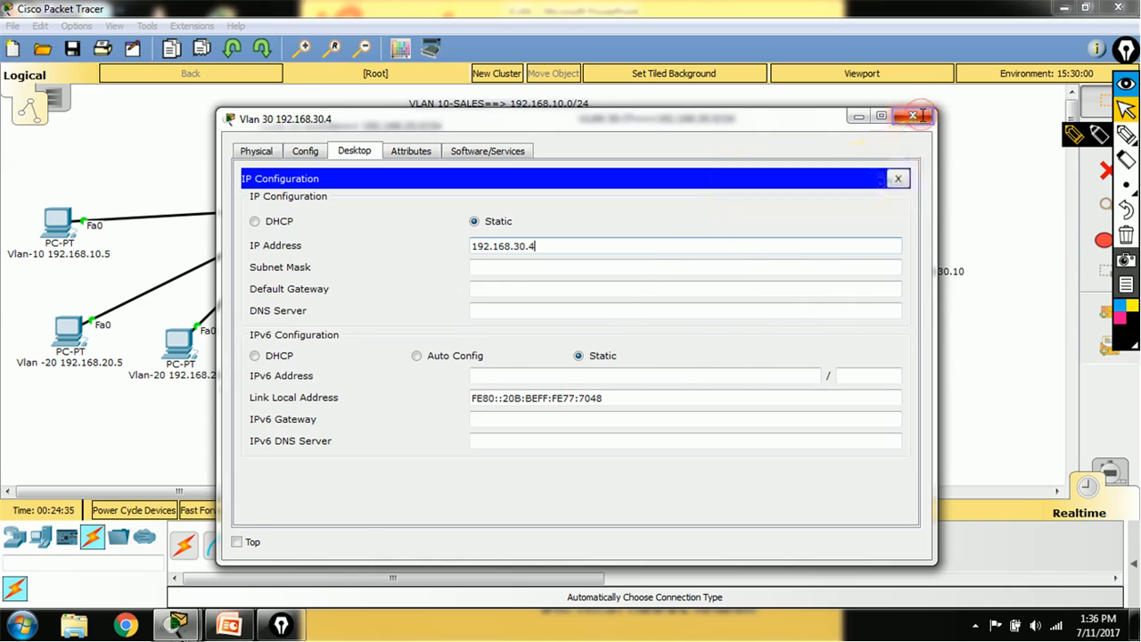
left_click(912, 116)
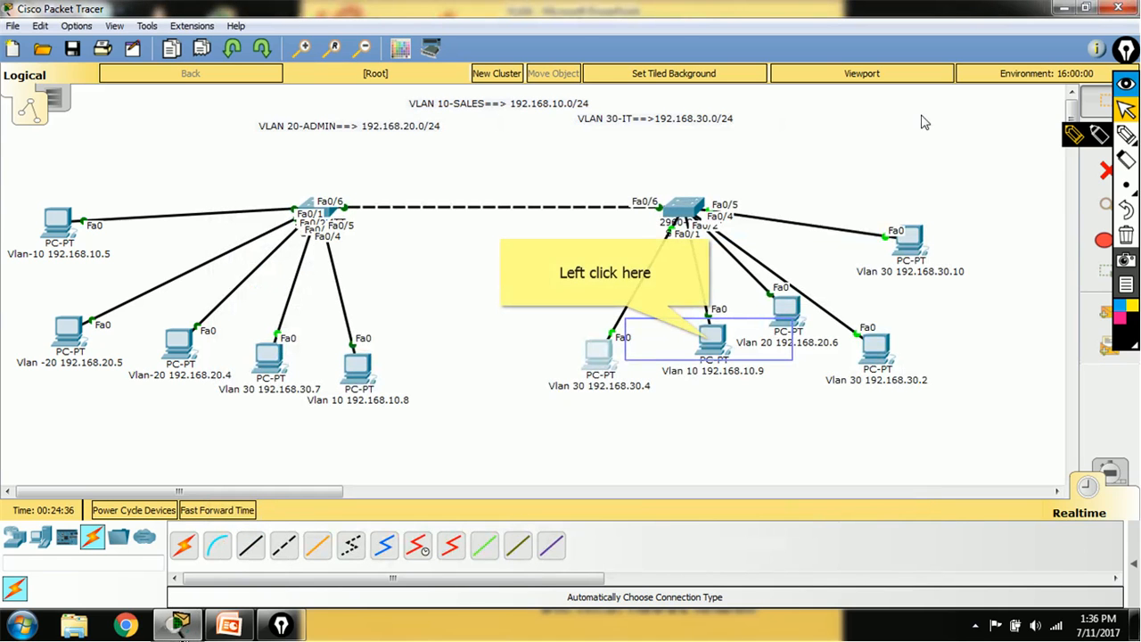
- Set the static IP address 192.168.10.9 on the matching VLAN 10 PC and close its configuration window
left_click(710, 344)
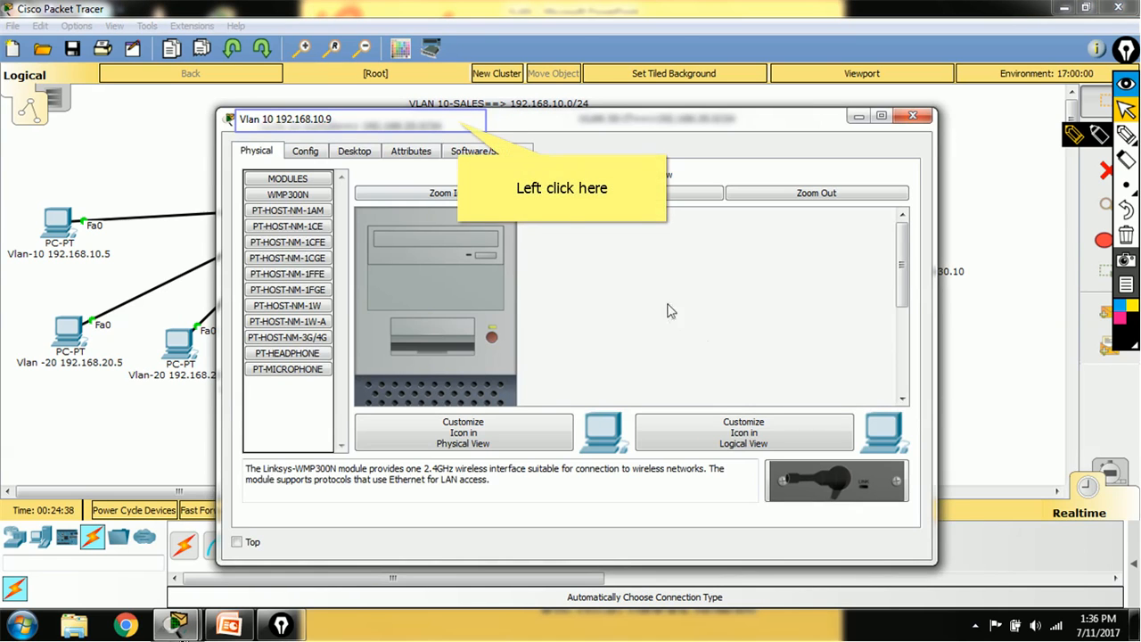
left_click_drag(458, 126, 324, 177)
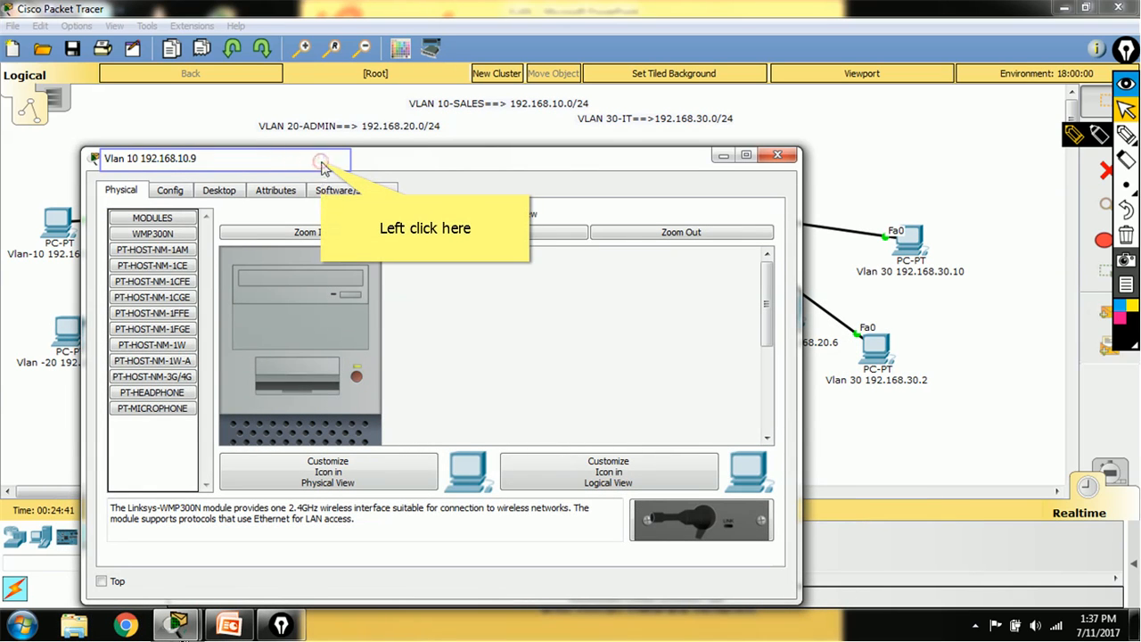
left_click(321, 164)
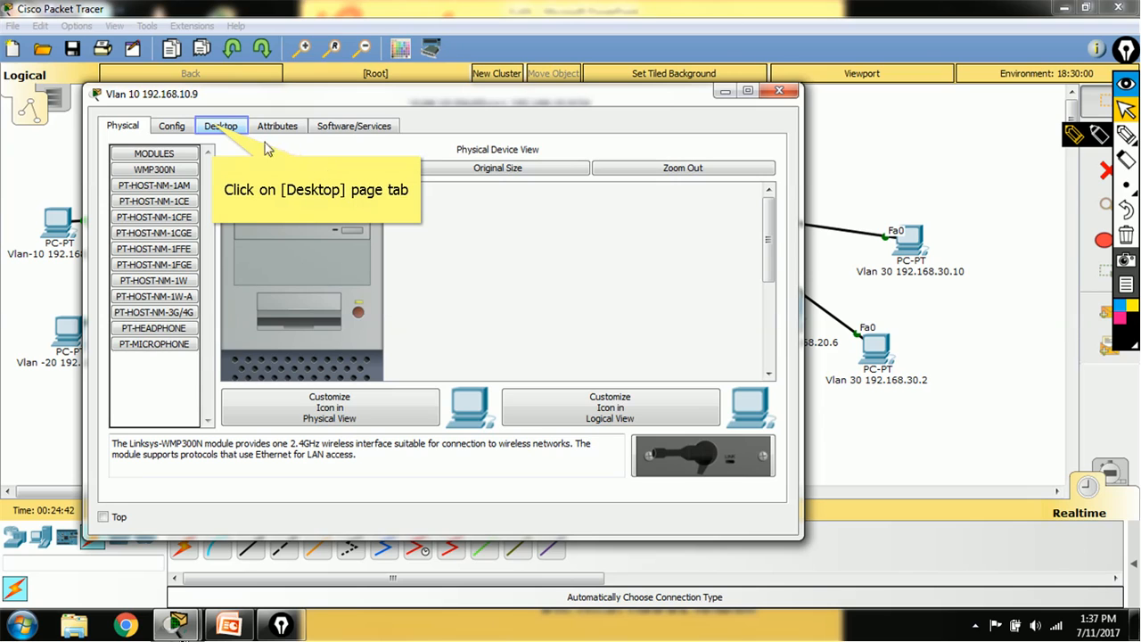
left_click(213, 126)
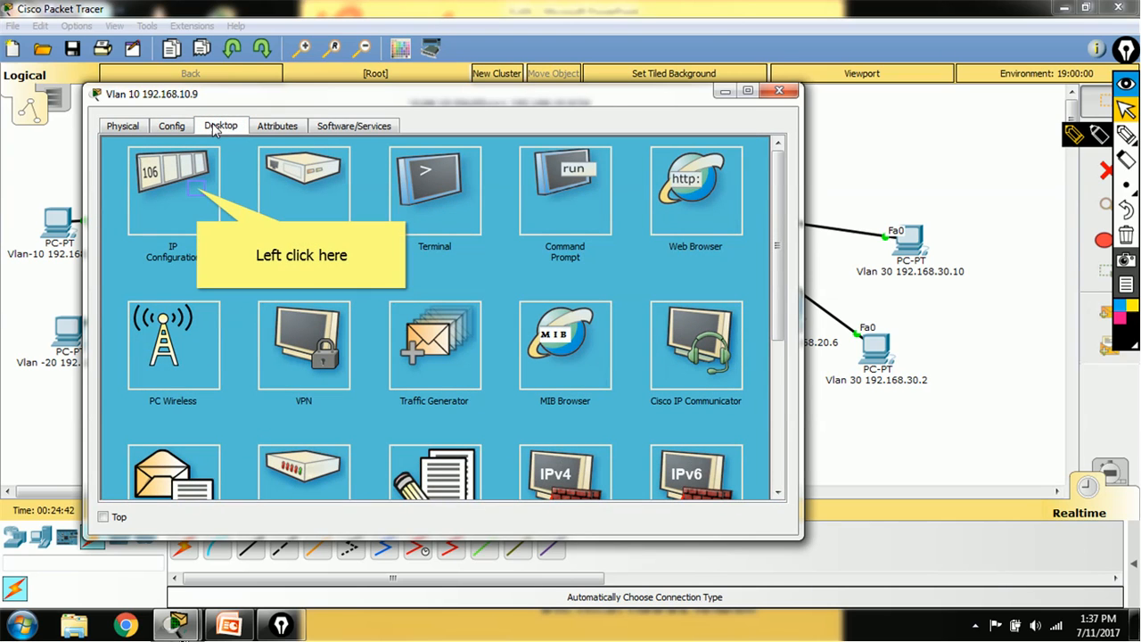
left_click(198, 194)
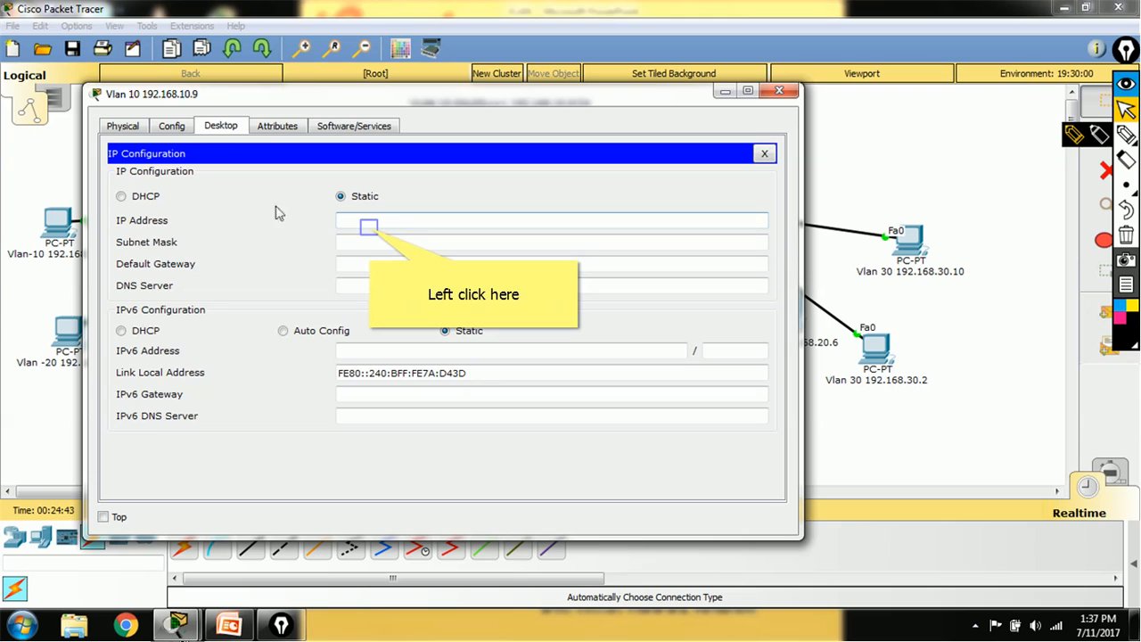
left_click(369, 226)
type("1")
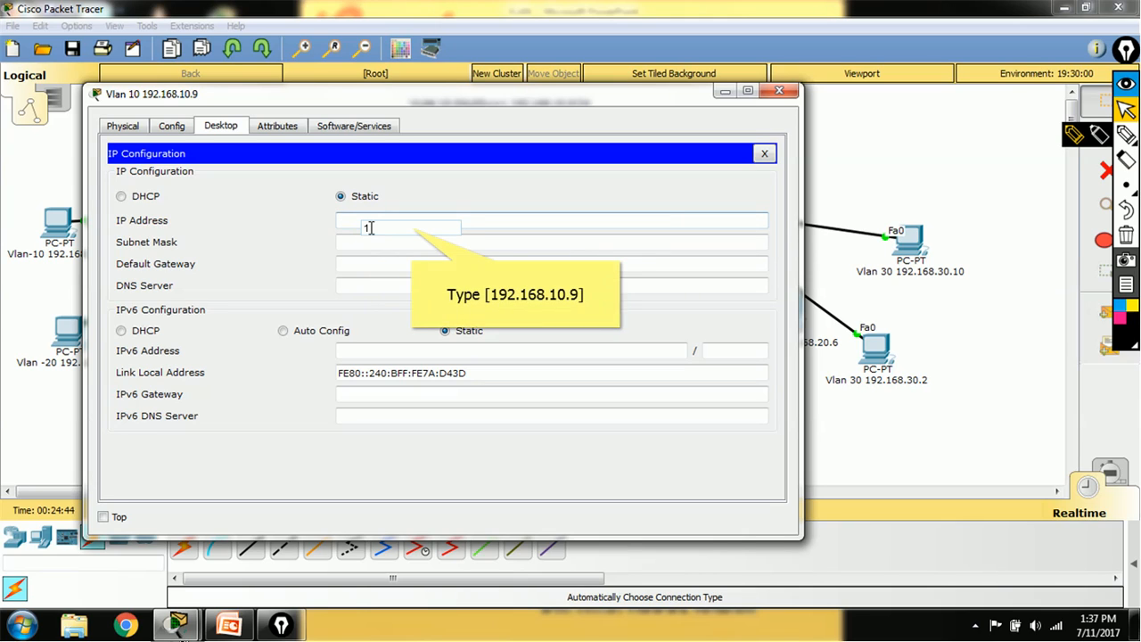
type("92.168.10.9")
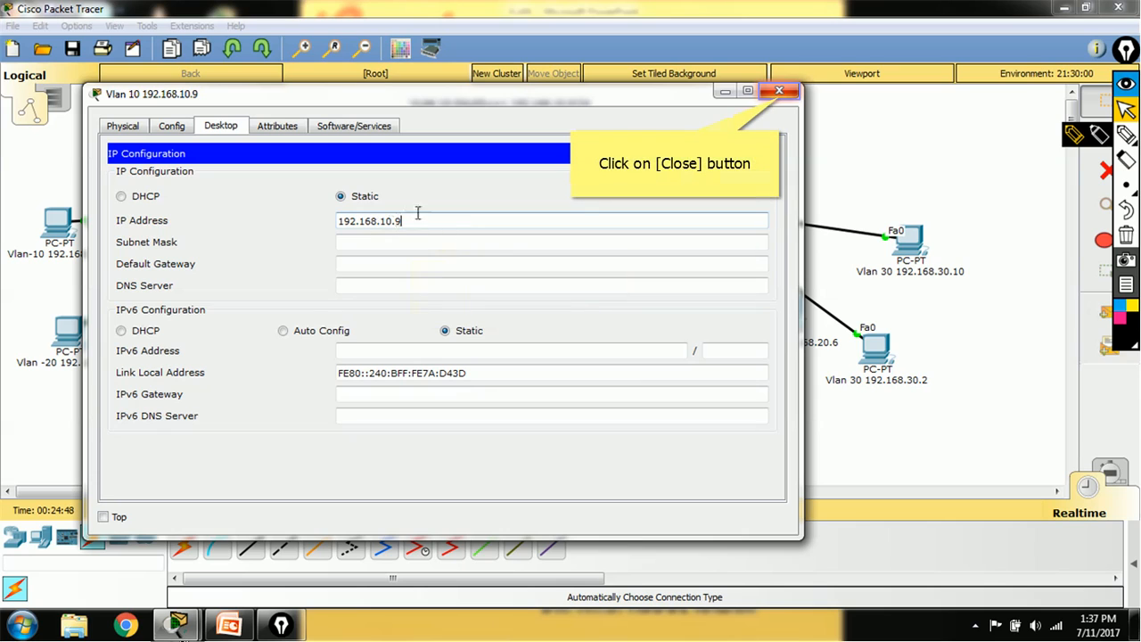
left_click(779, 91)
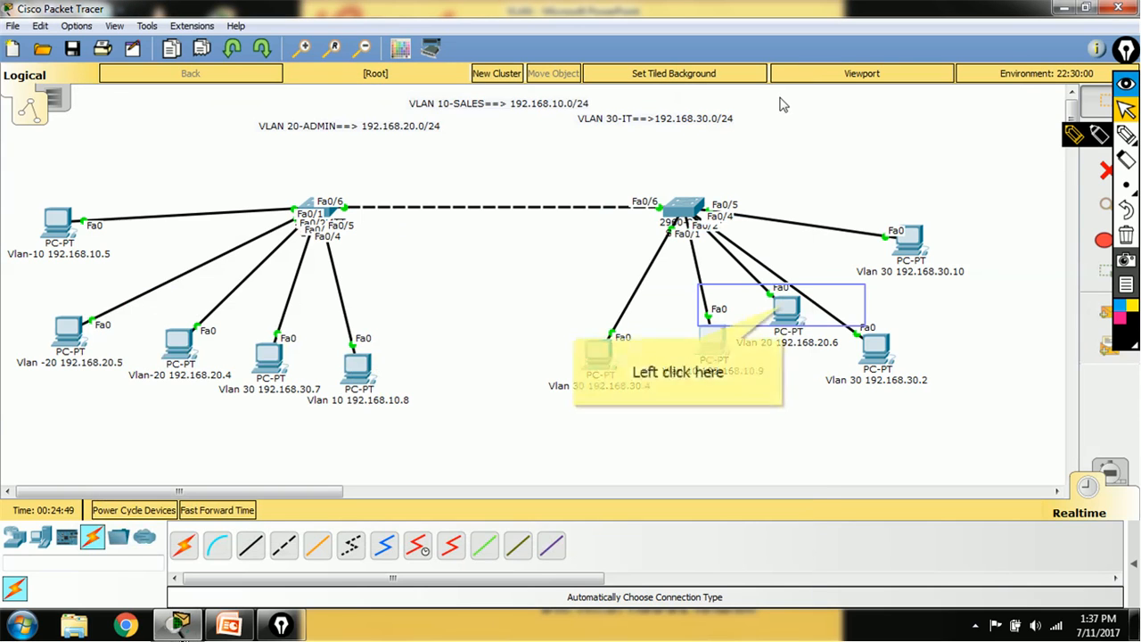
- Set the static IP address 192.168.20.6 with subnet mask 255.255.255.0 on the matching VLAN 20 PC and close its configuration window
left_click(784, 307)
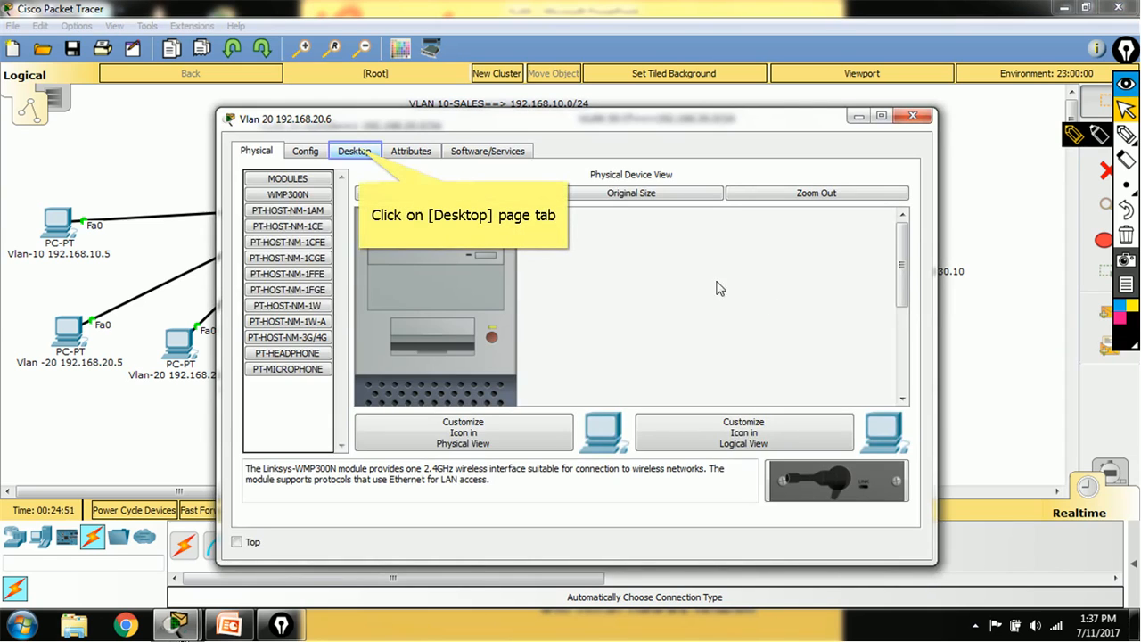
left_click(355, 151)
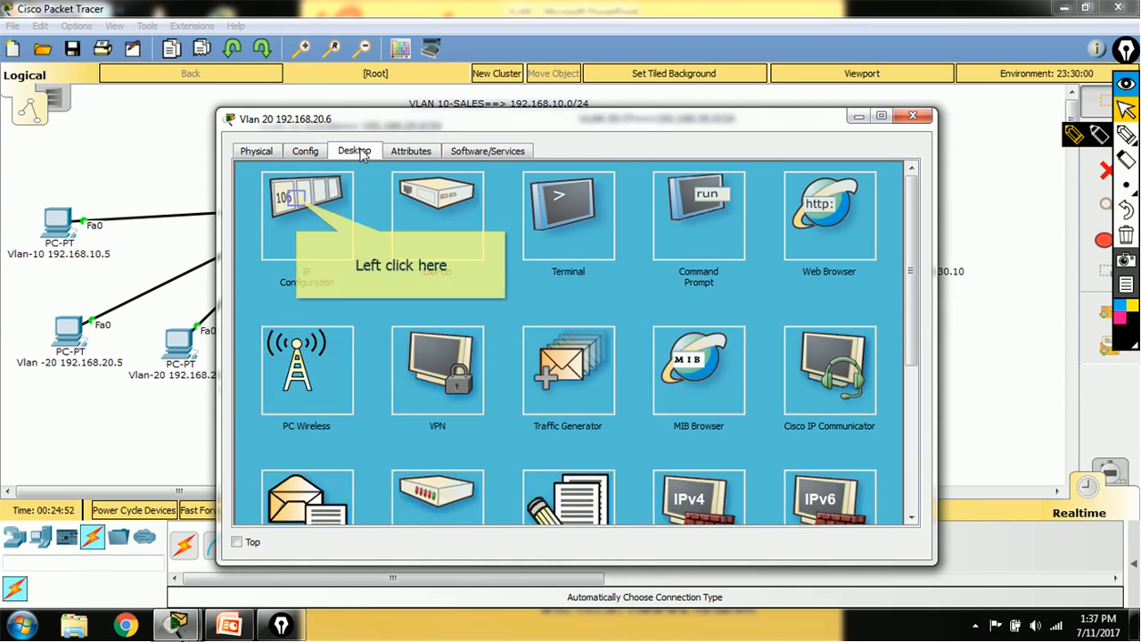
left_click(299, 203)
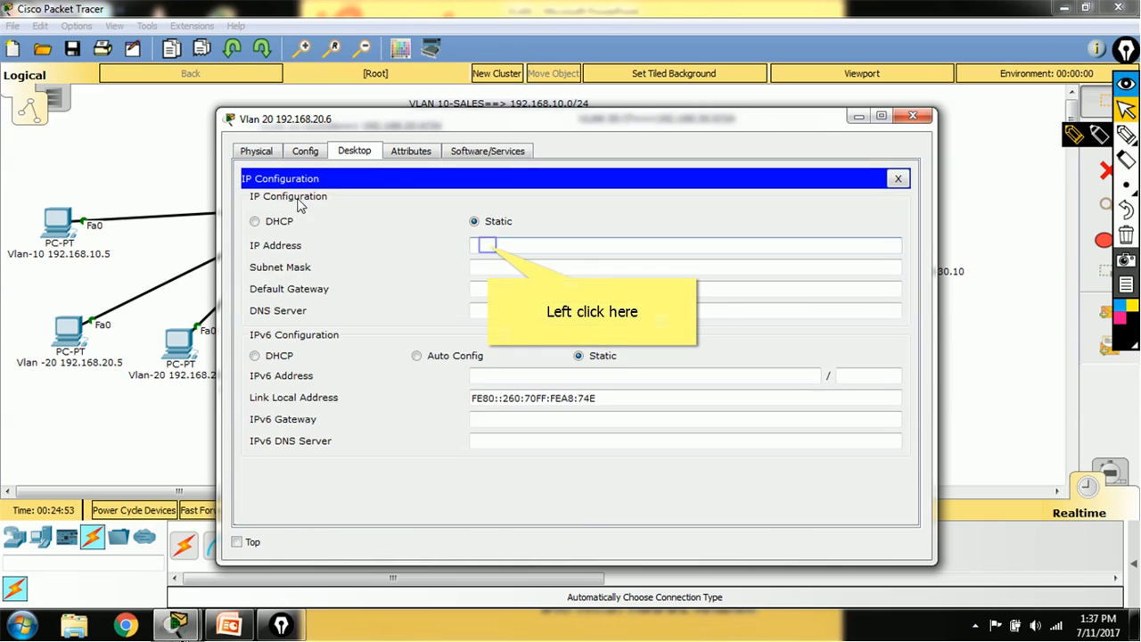
left_click(489, 246)
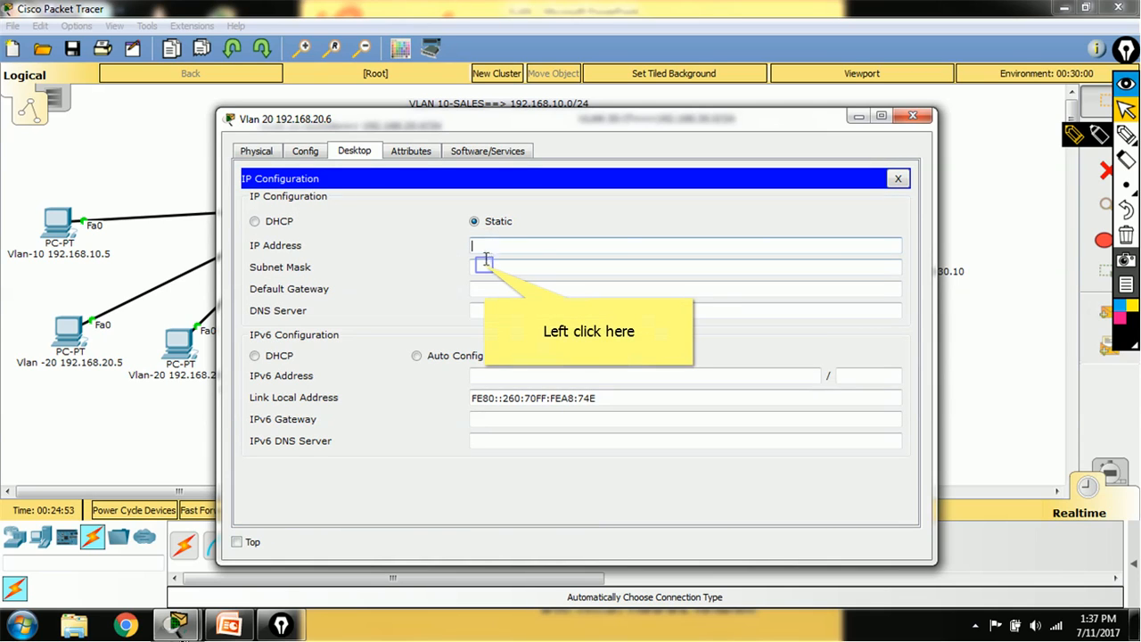
left_click(483, 266)
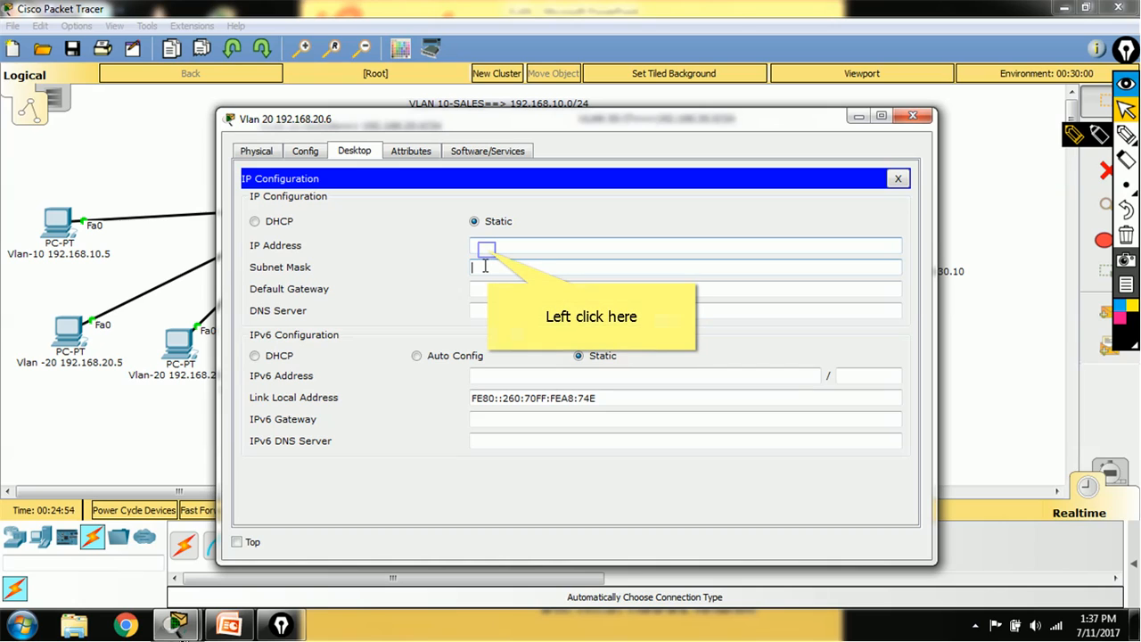
left_click(488, 248)
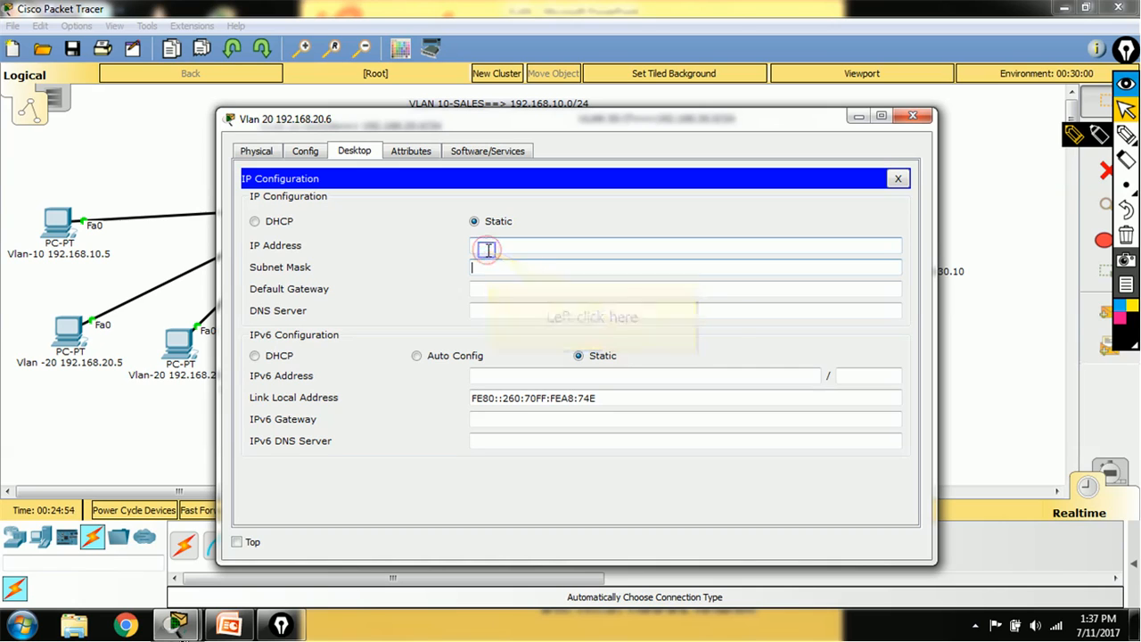
type("192.168")
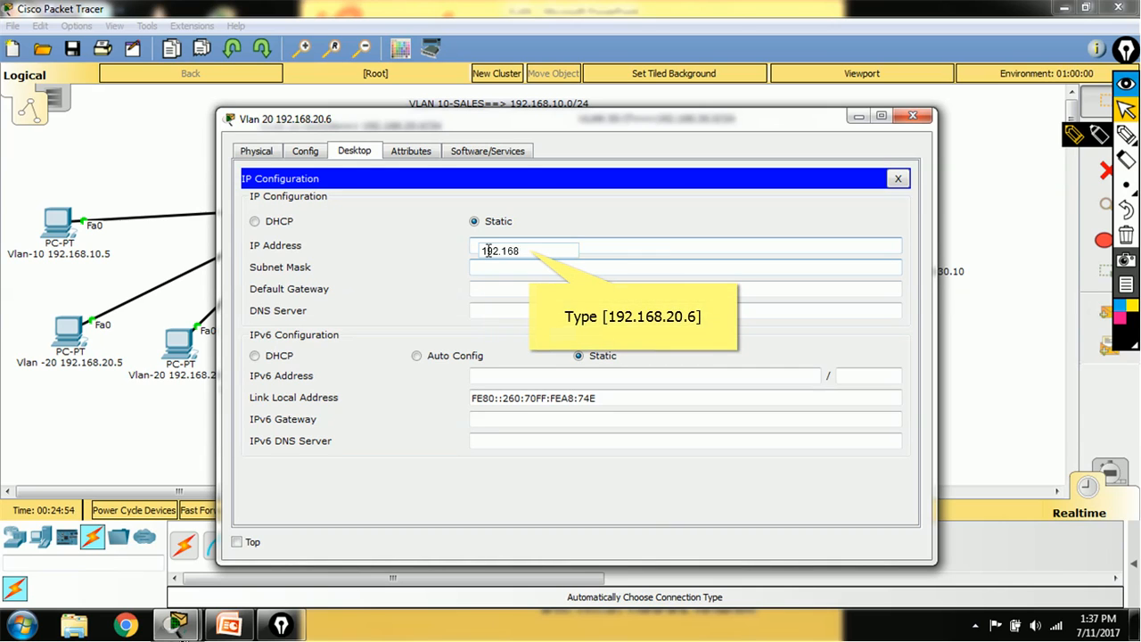
type(".20.6")
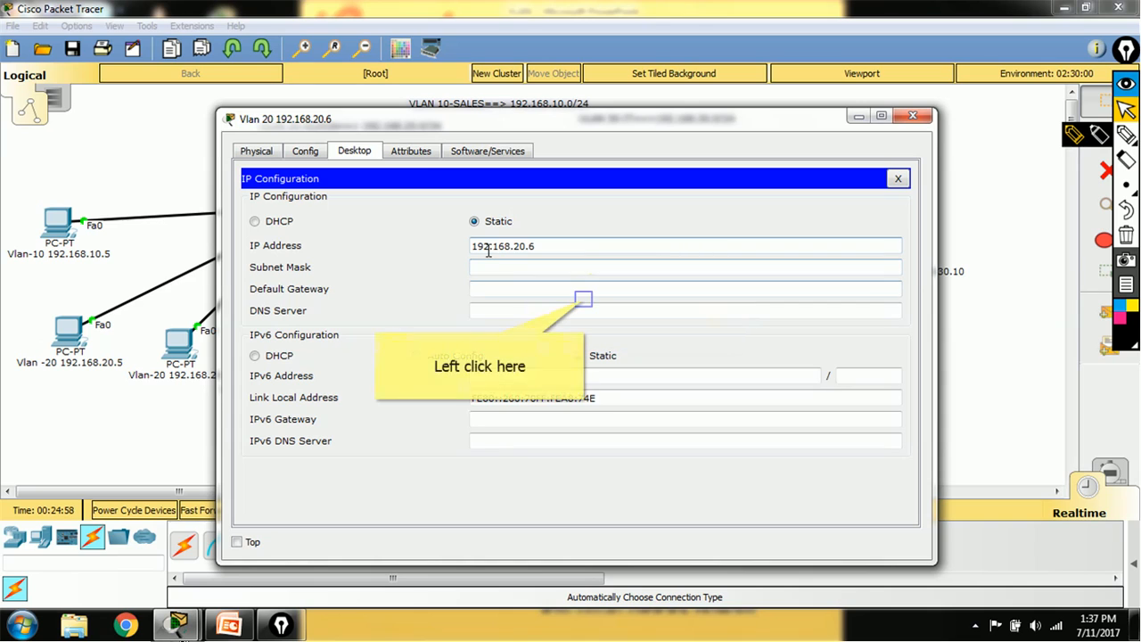
left_click(583, 299)
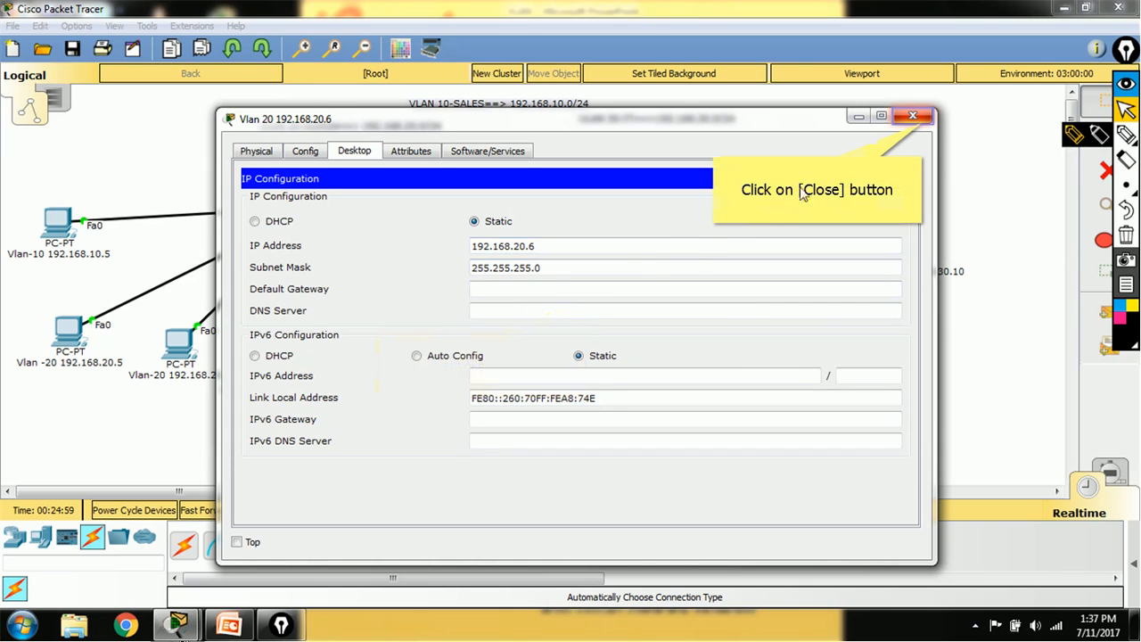
left_click(918, 120)
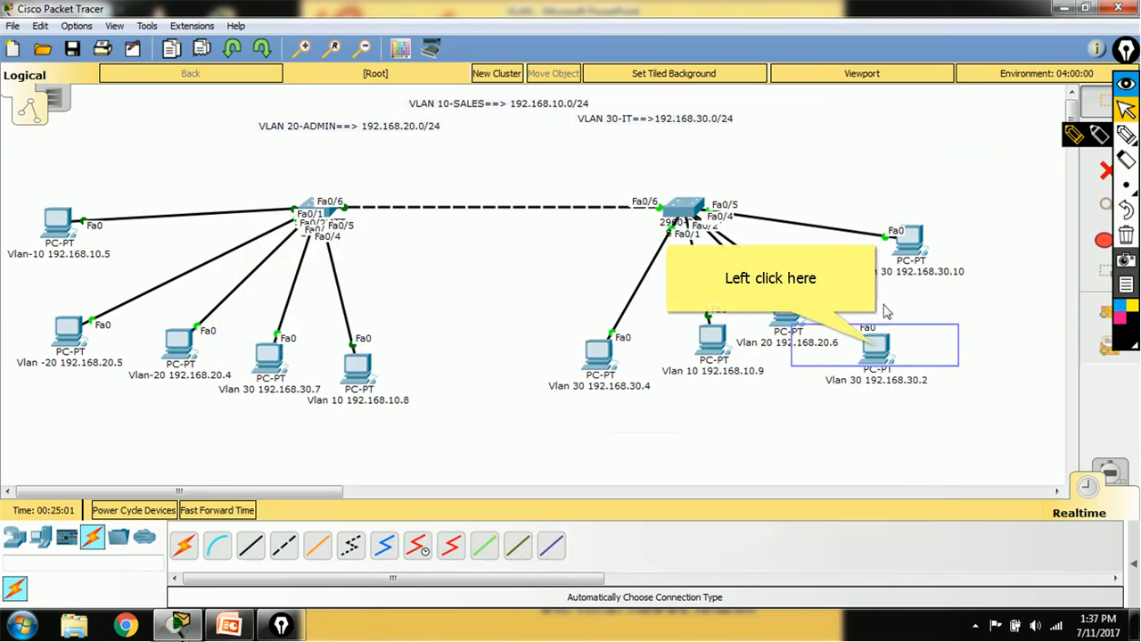
- Set the static IP address 192.168.30.2 with subnet mask 255.255.255.0 on the matching VLAN 30 PC and close its configuration window
left_click(878, 352)
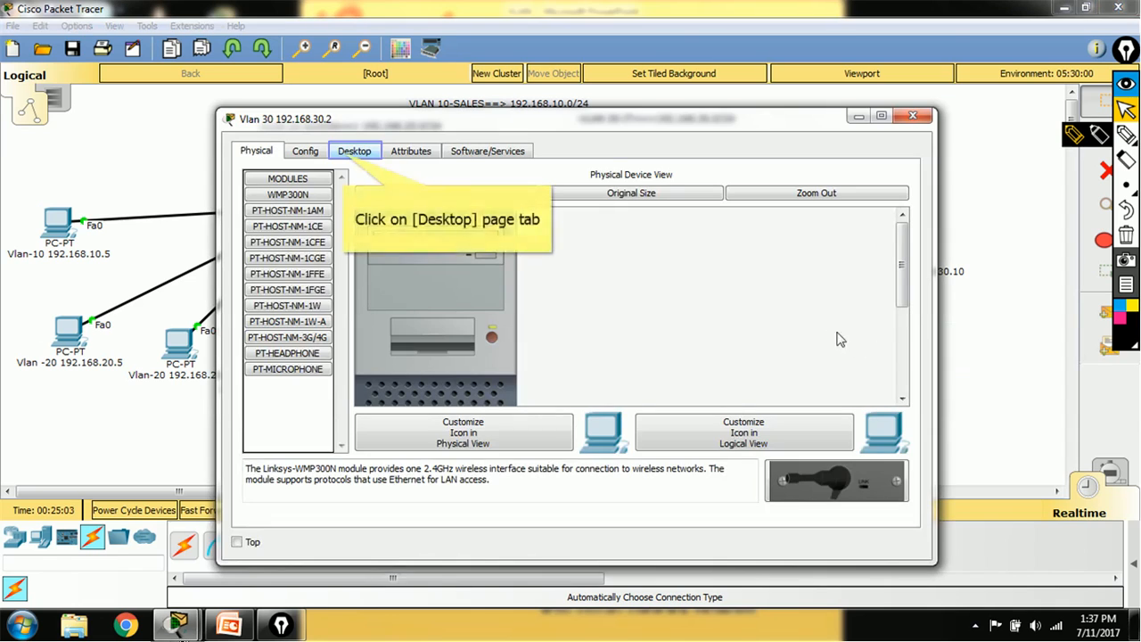
left_click(346, 154)
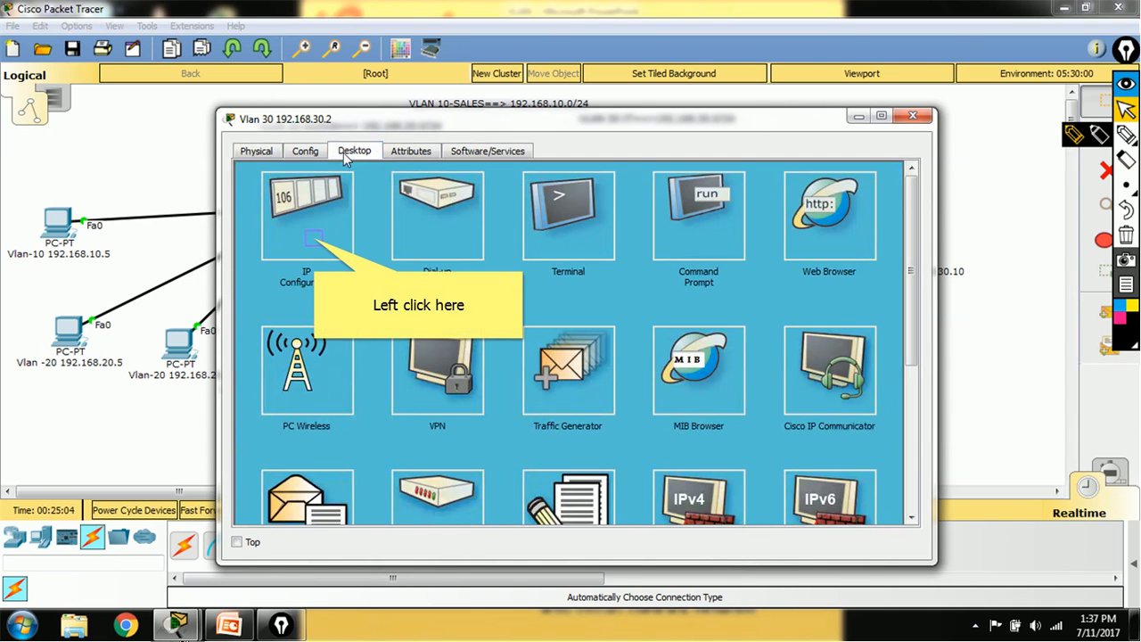
left_click(316, 245)
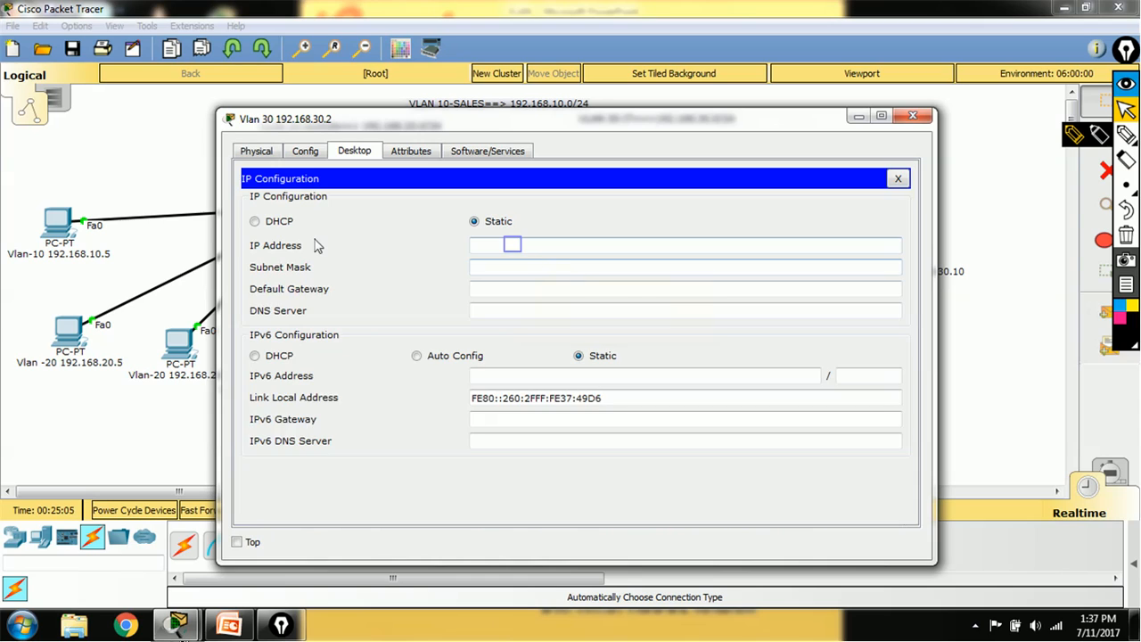
left_click(513, 246)
type("192.168")
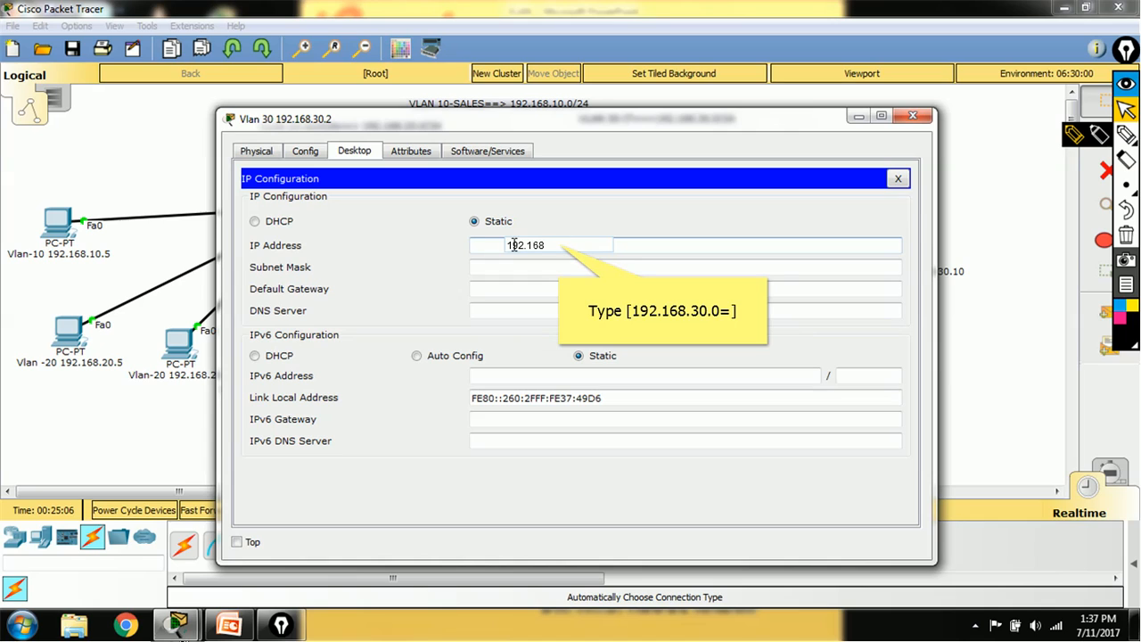
type(".30.0=")
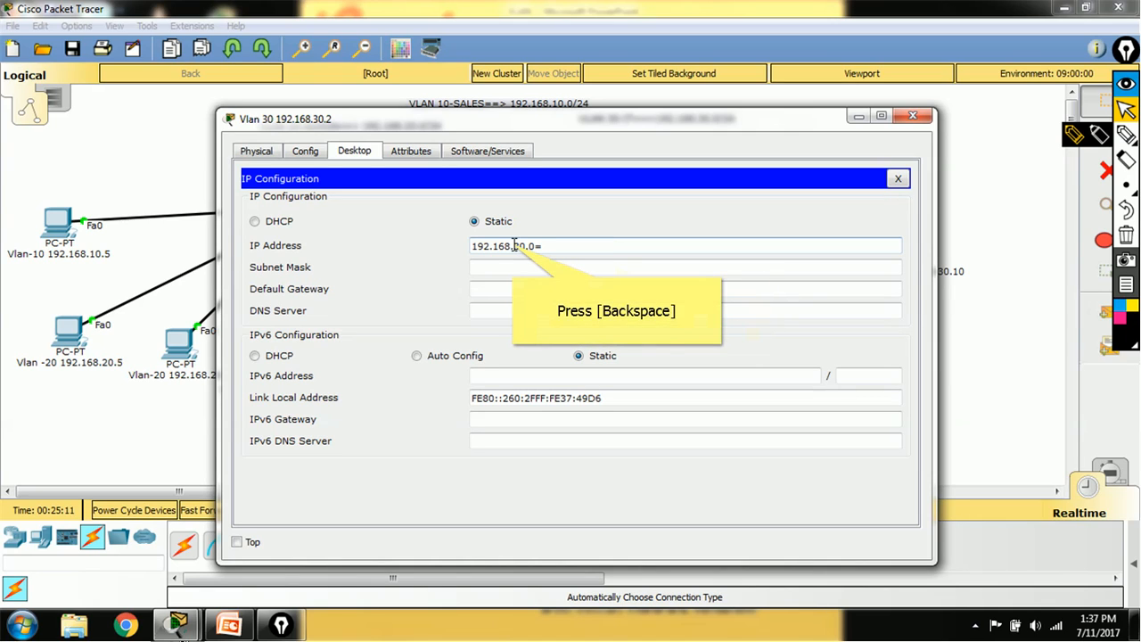
key("BackSpace")
key("BackSpace")
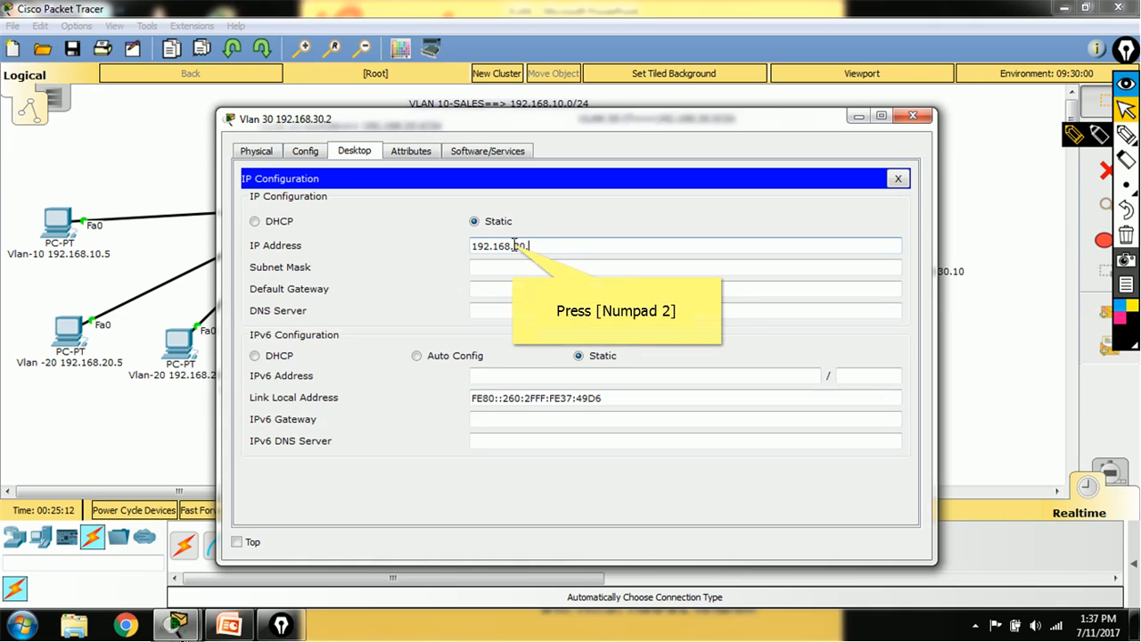
type("2")
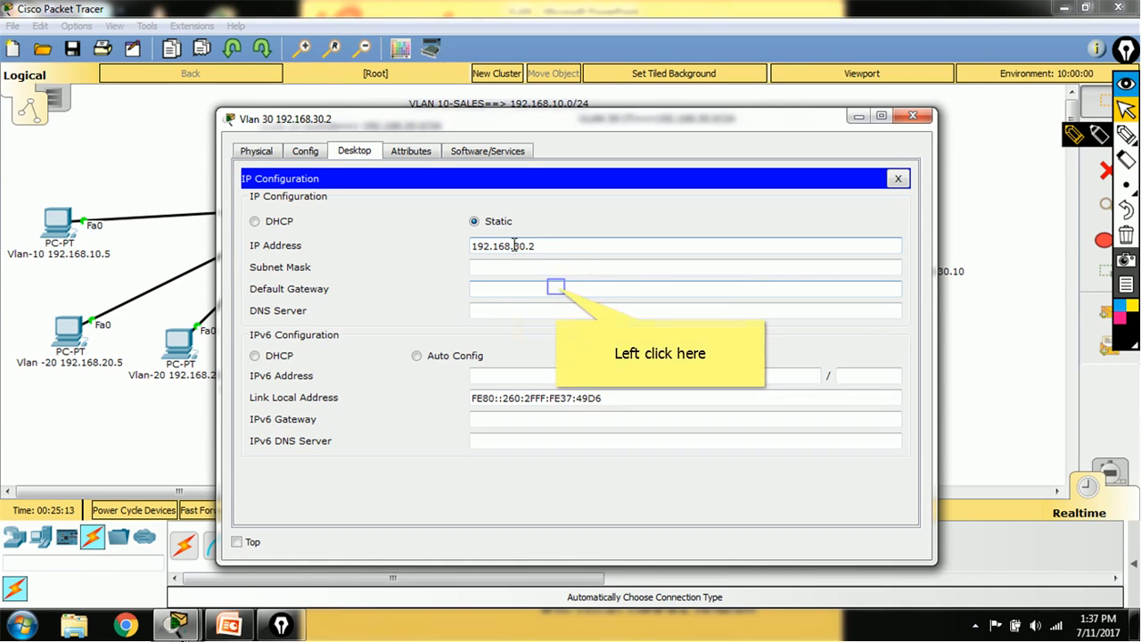
left_click(556, 287)
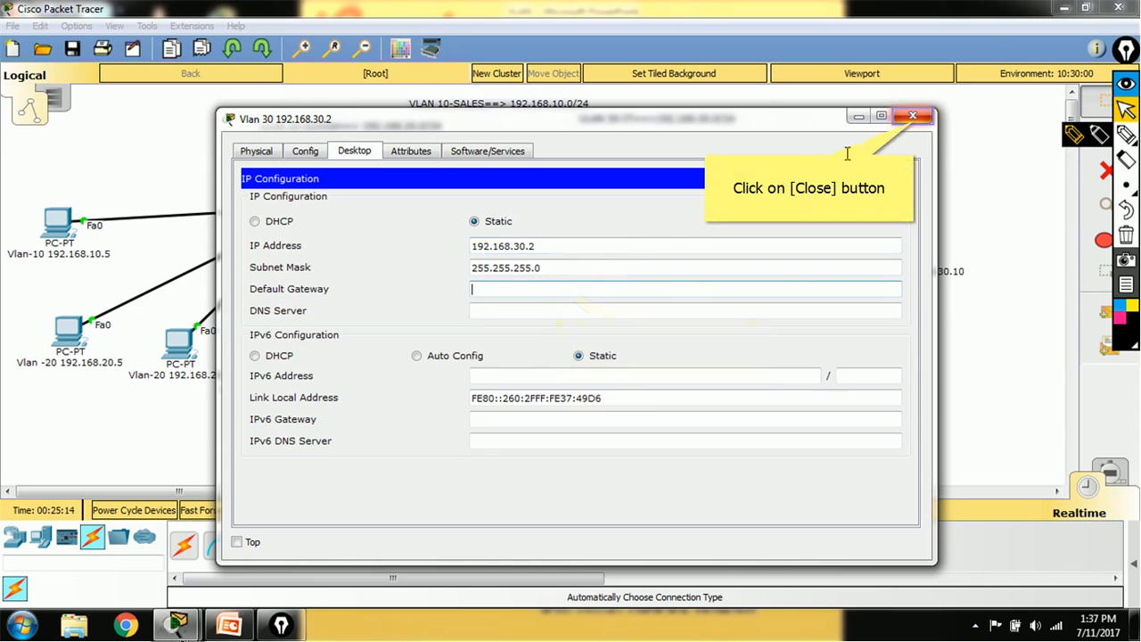
left_click(913, 116)
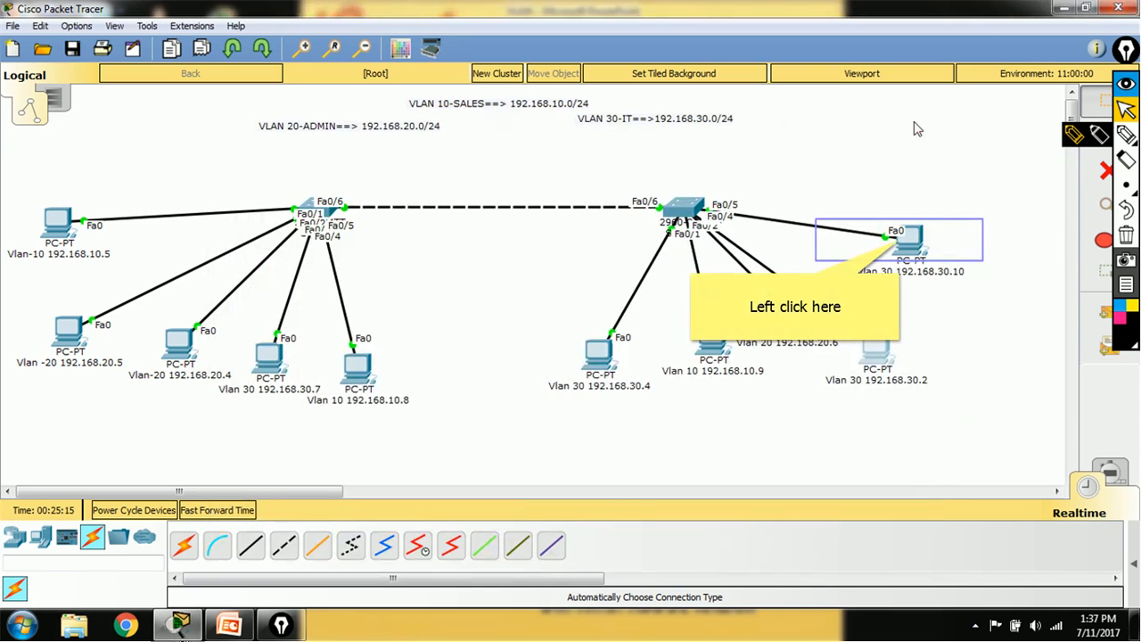
- Set the static IP address 192.168.30.10 on the matching VLAN 30 PC and close its configuration window
left_click(899, 239)
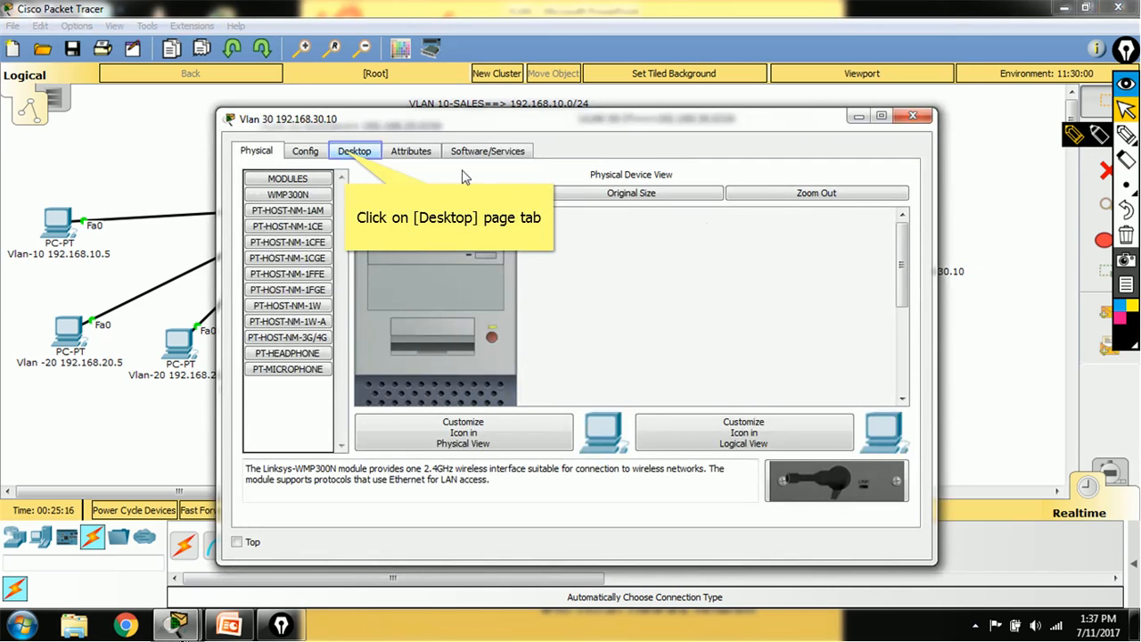
left_click(354, 151)
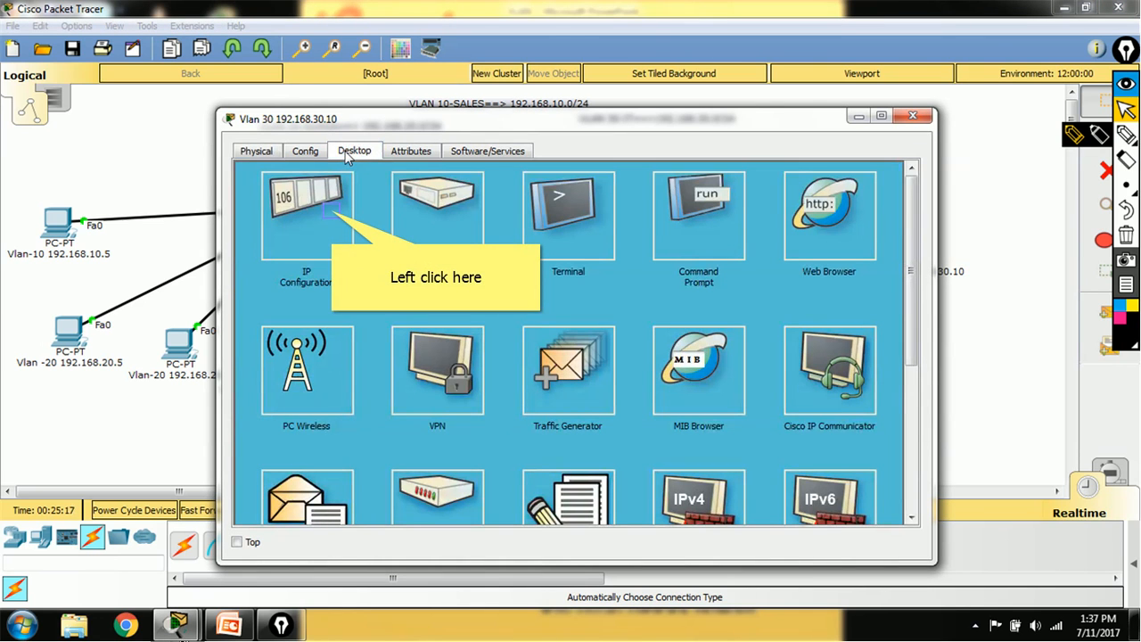
left_click(331, 210)
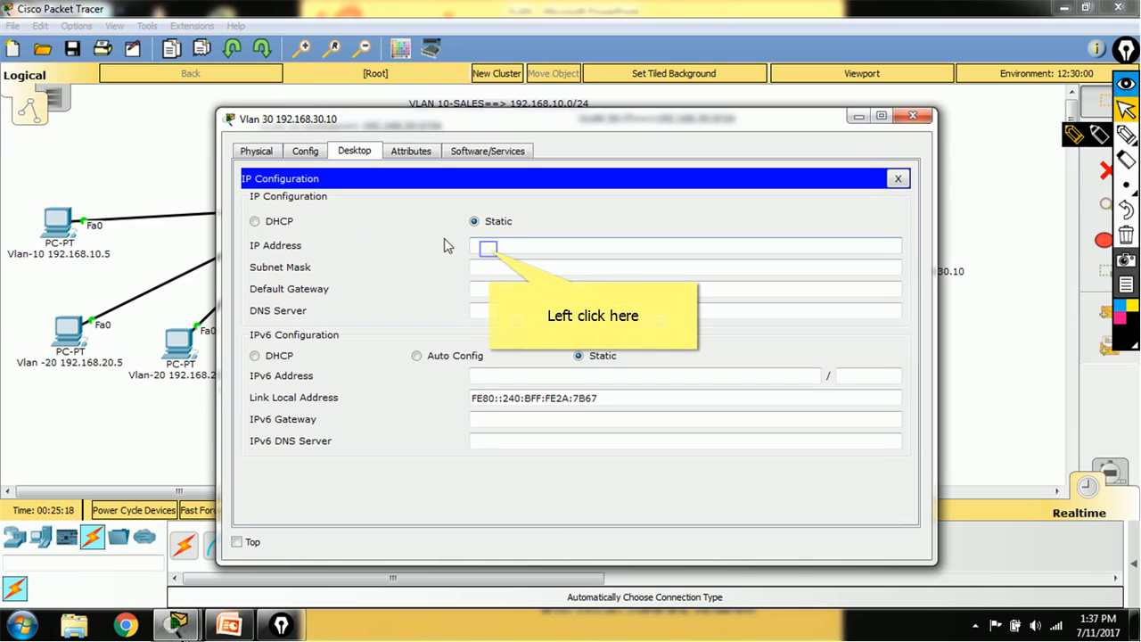
left_click(491, 249)
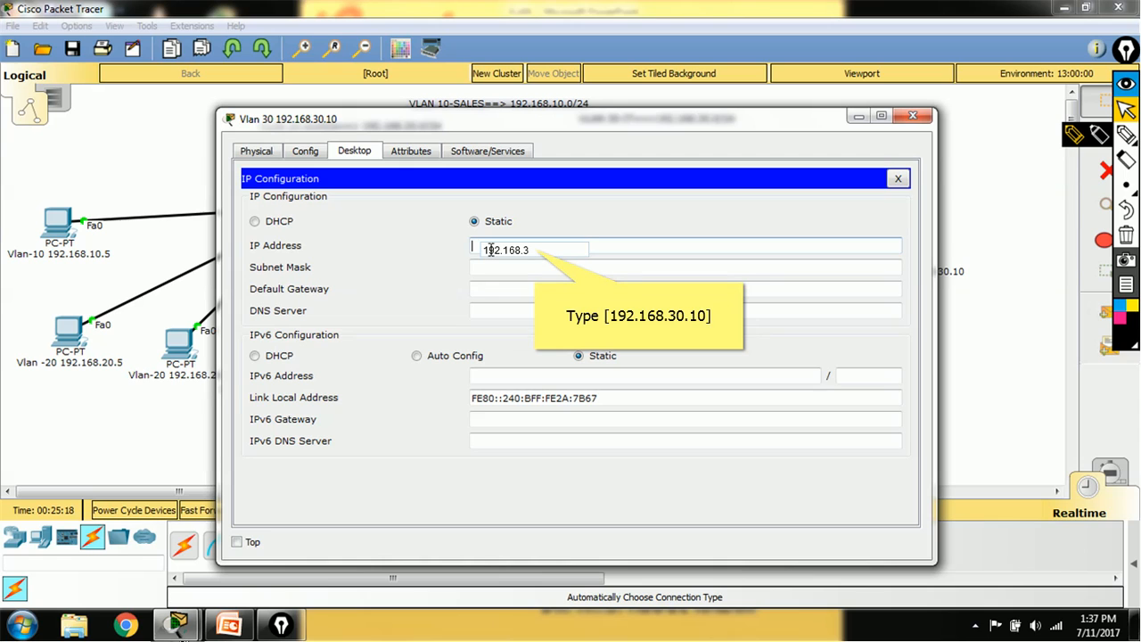
type("192.168.30.10")
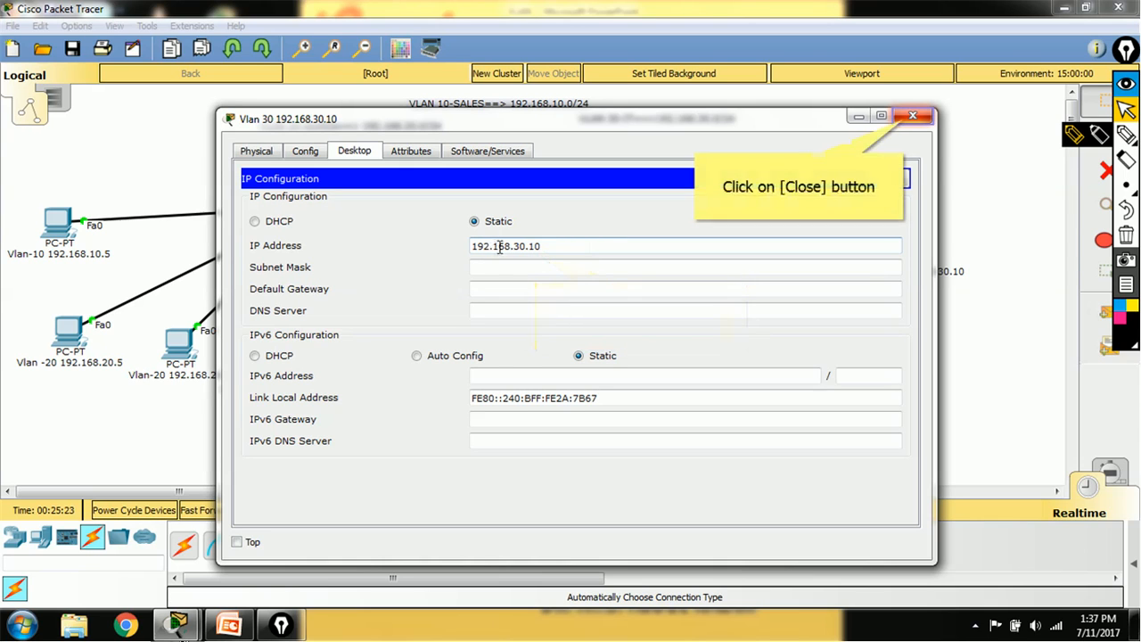
left_click(910, 117)
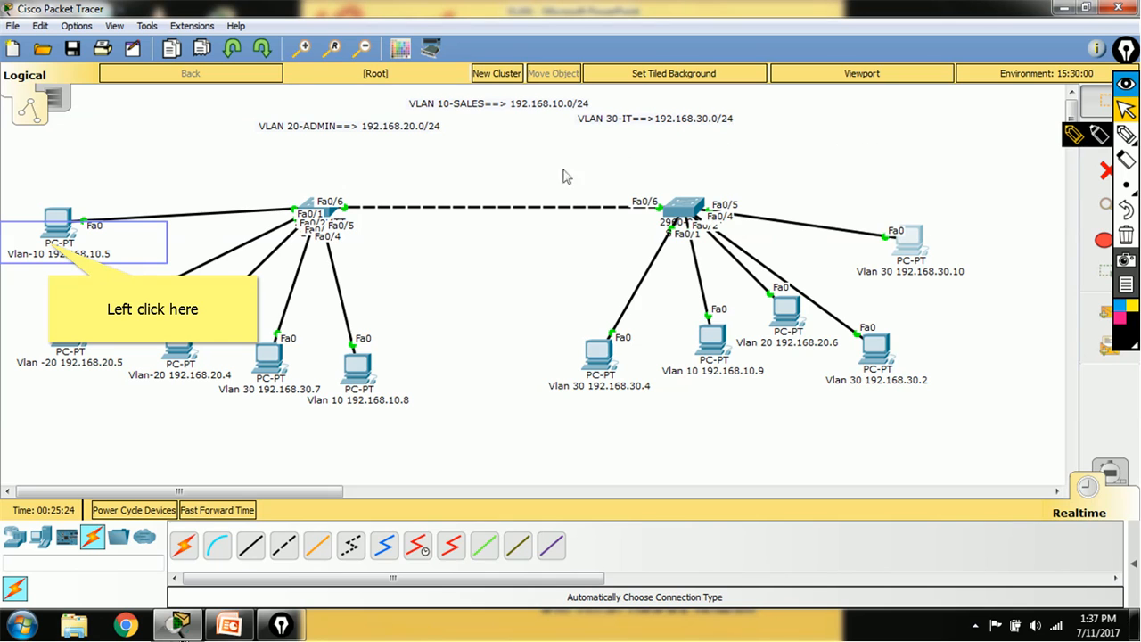
- Check the IP configurations of the PCs labelled Vlan-10 192.168.10.5 and Vlan 30 192.168.30.7, closing each window
left_click(53, 246)
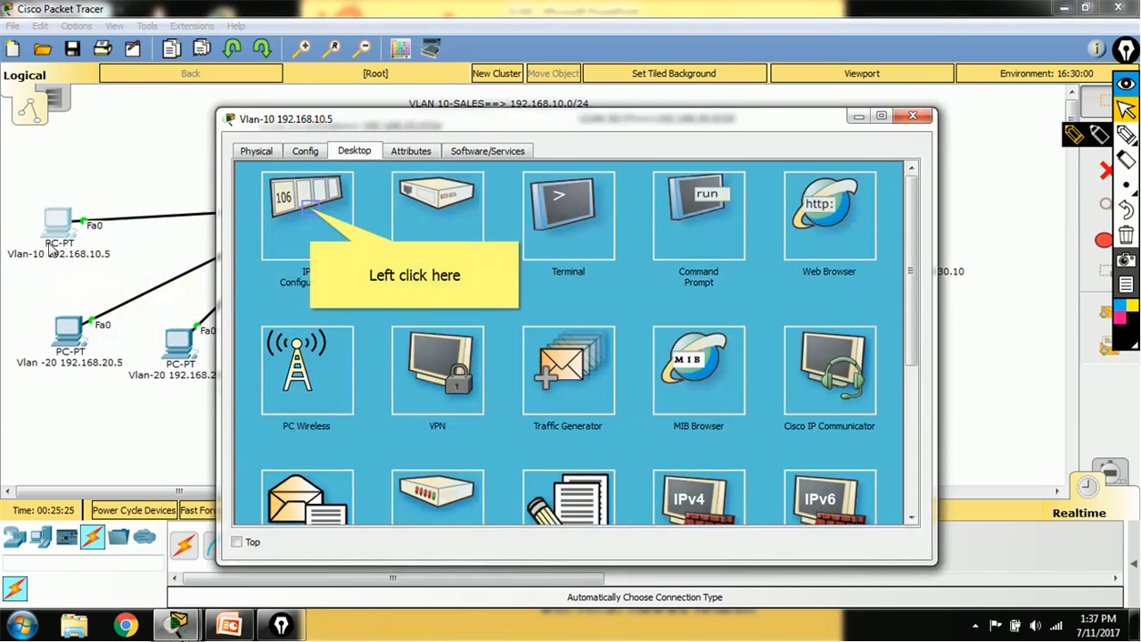
left_click(311, 214)
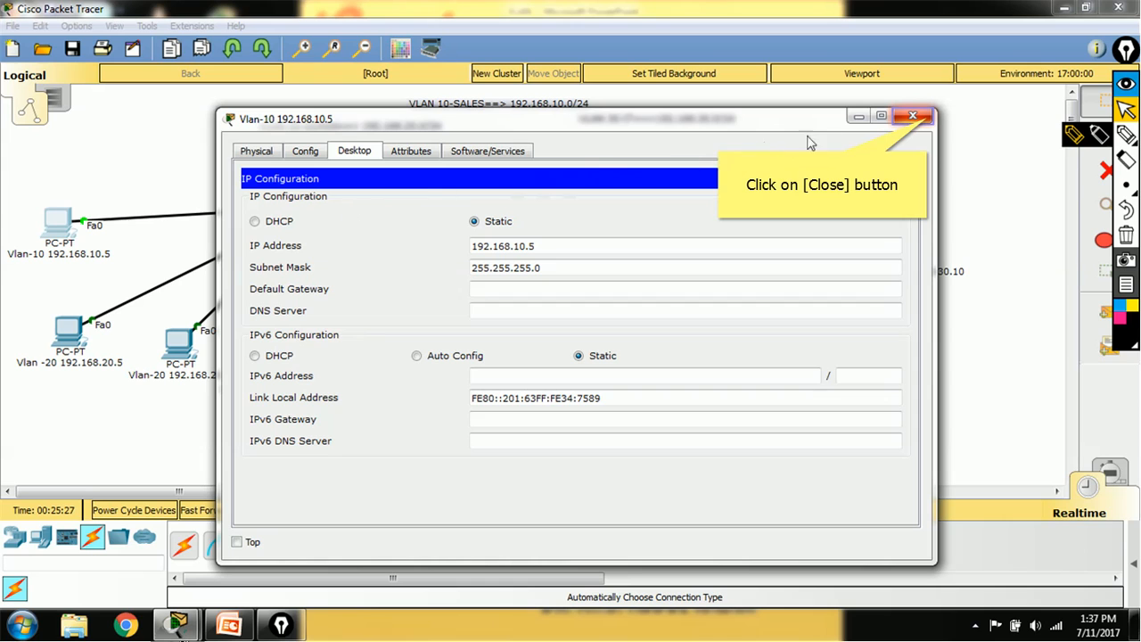
left_click(927, 122)
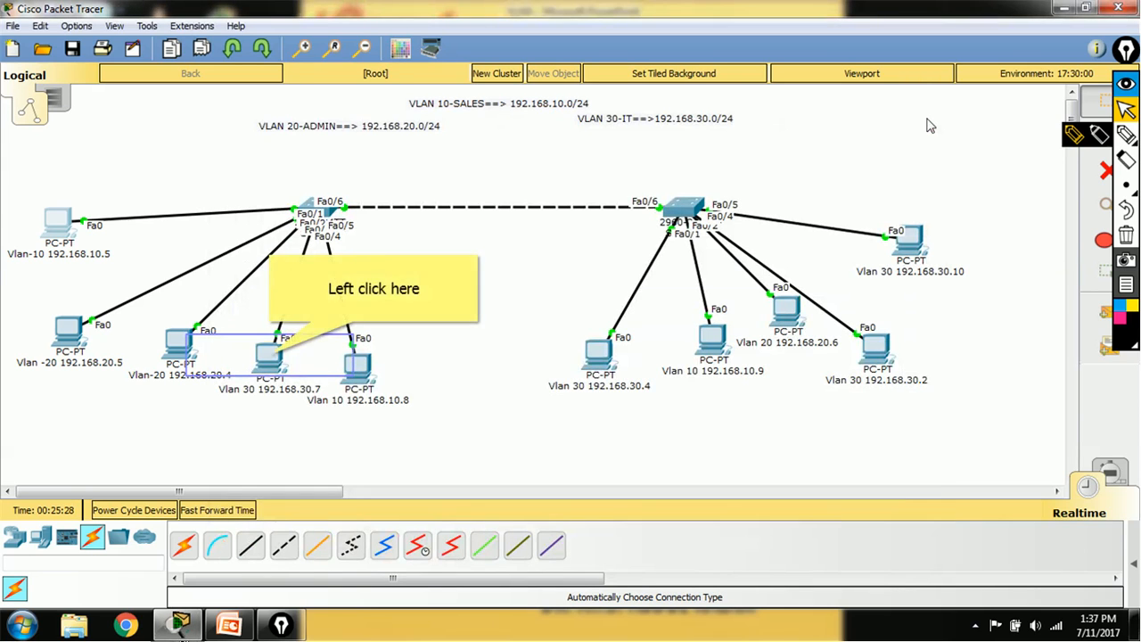
left_click(268, 357)
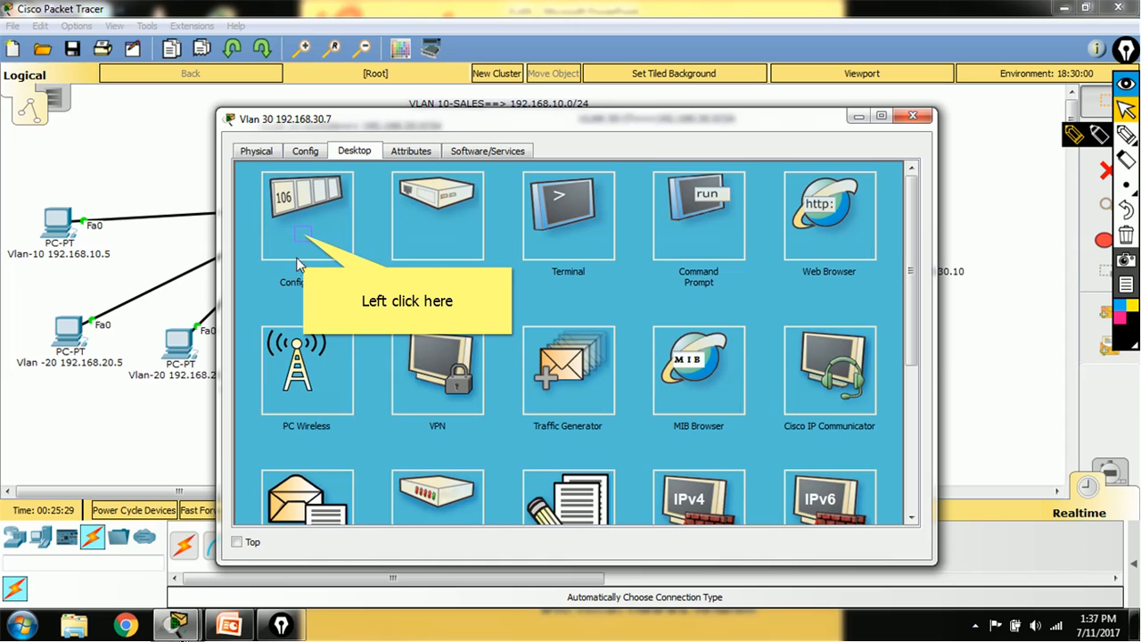
left_click(303, 238)
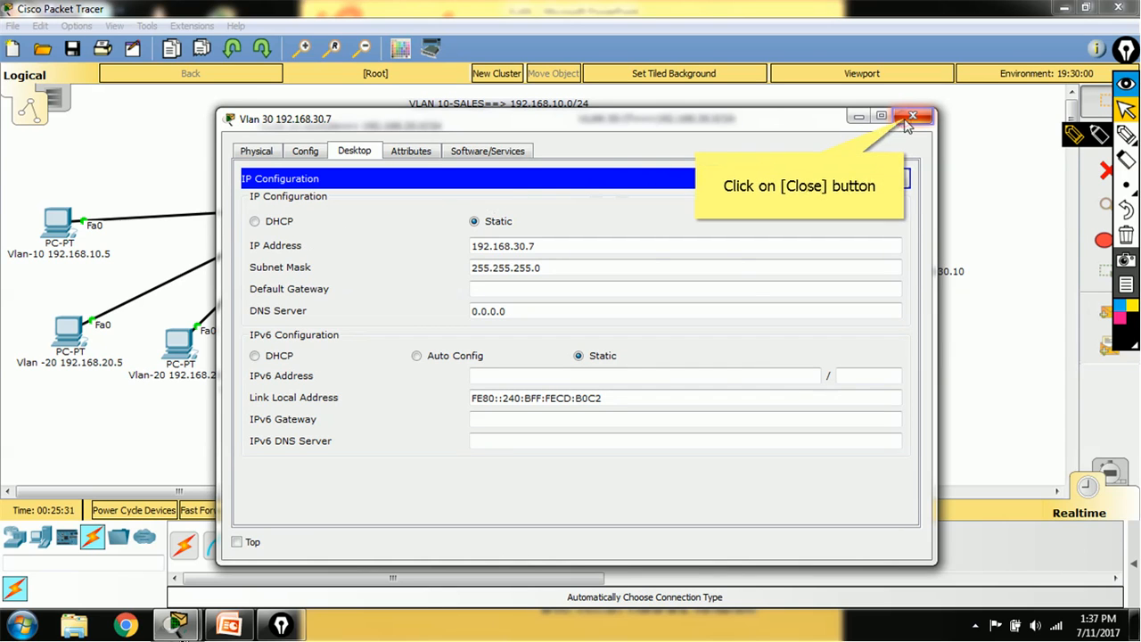
left_click(911, 116)
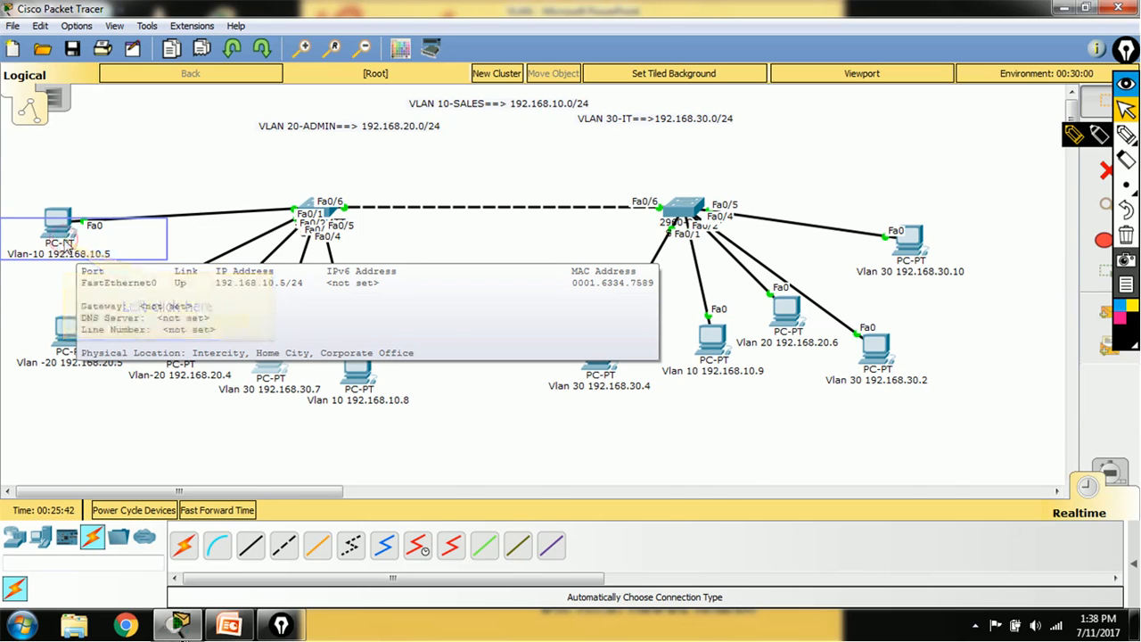
- From the command prompt of the PC labelled Vlan-10 192.168.10.5, ping the VLAN 30 PC at 192.168.30.7
left_click(65, 242)
left_click(695, 247)
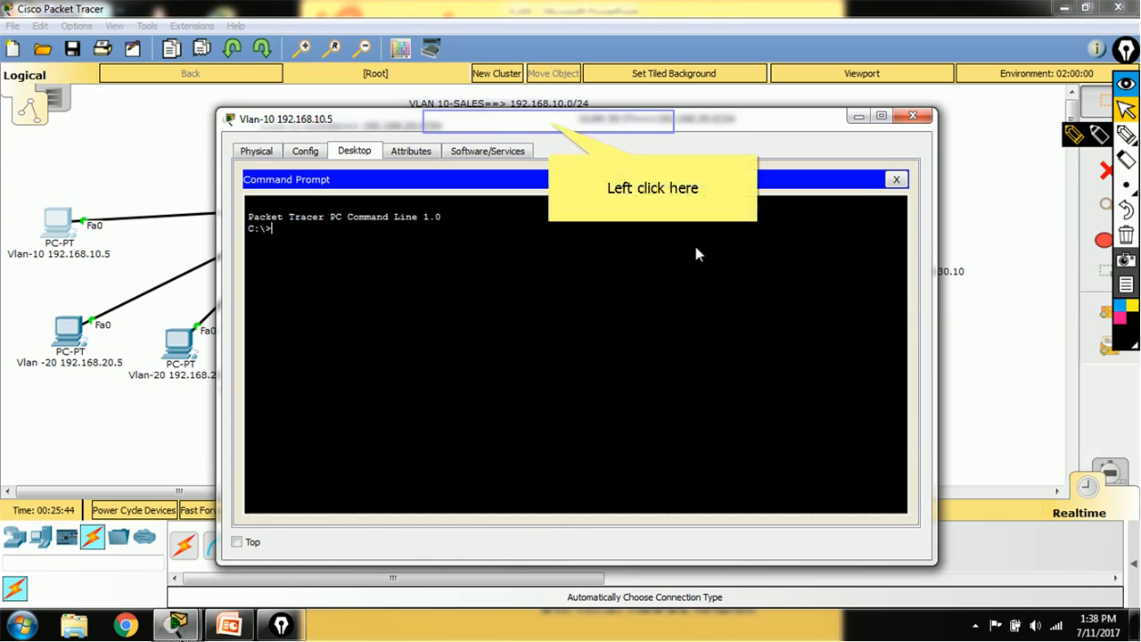
left_click_drag(547, 119, 727, 143)
type("ping 192.1")
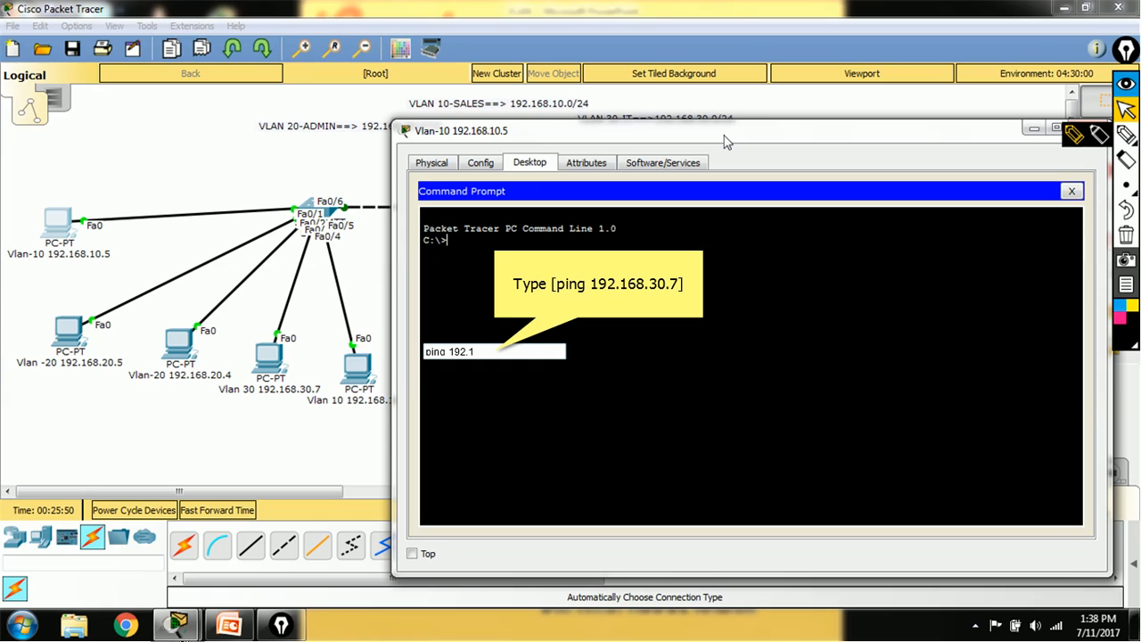
type("68.30.7")
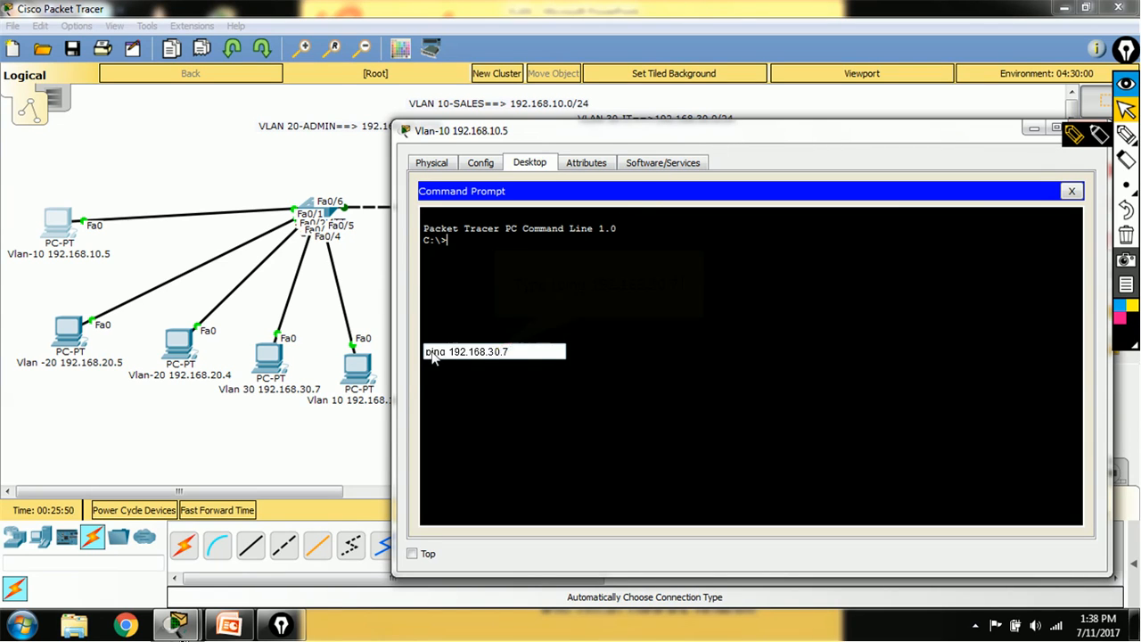
key("Return")
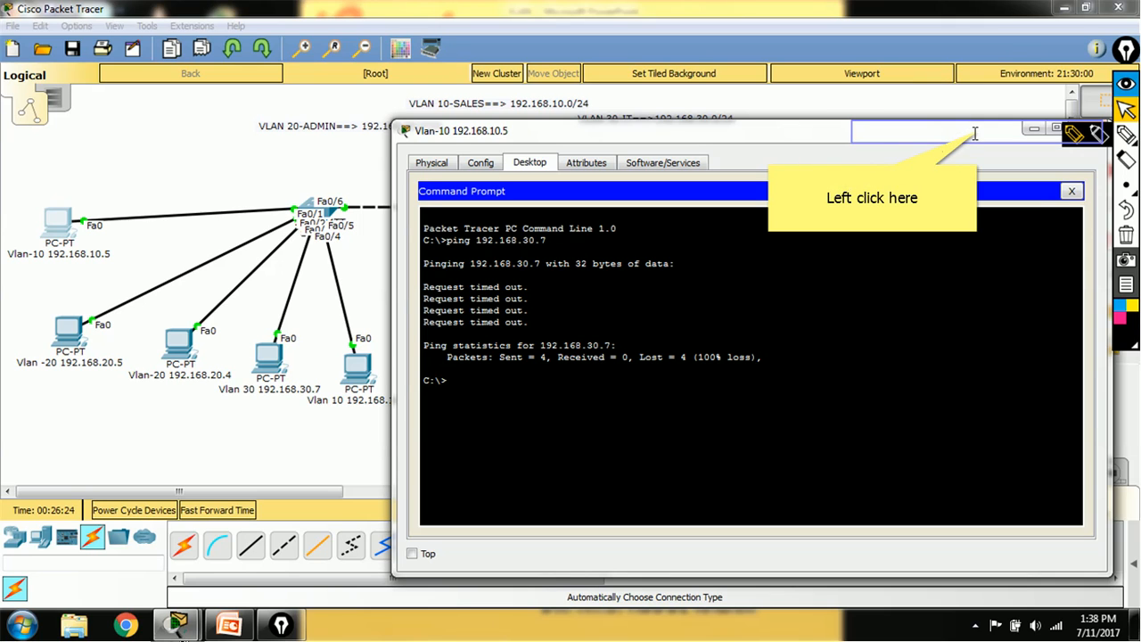
- Reuse the previous ping command to ping 192.168.10.8 from the same PC, and close its window
left_click(978, 132)
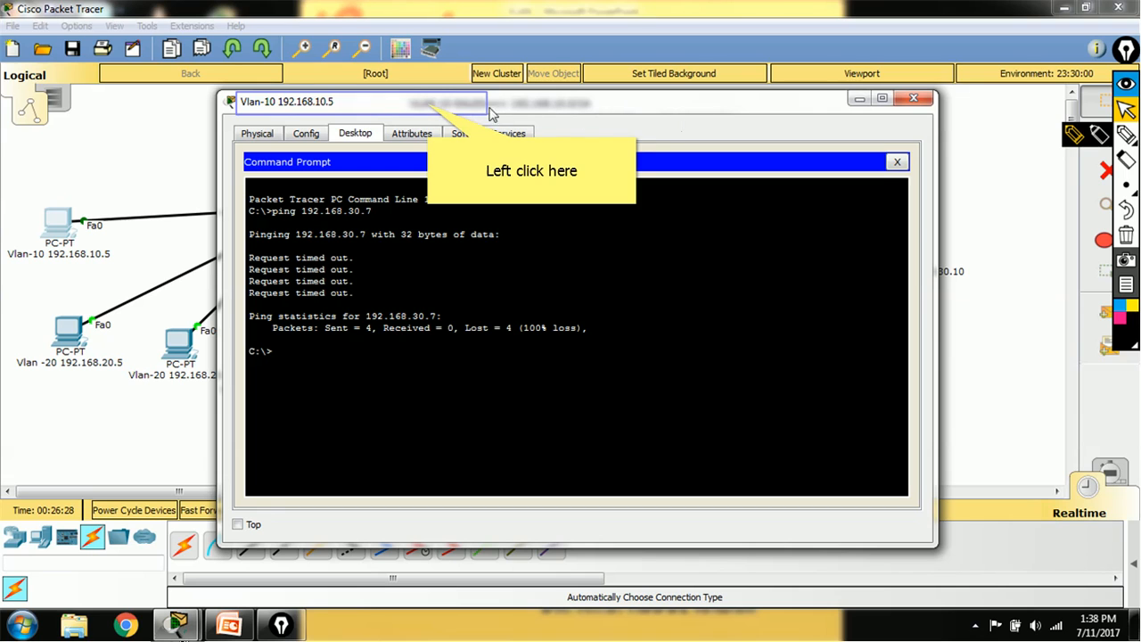
left_click_drag(428, 105, 501, 172)
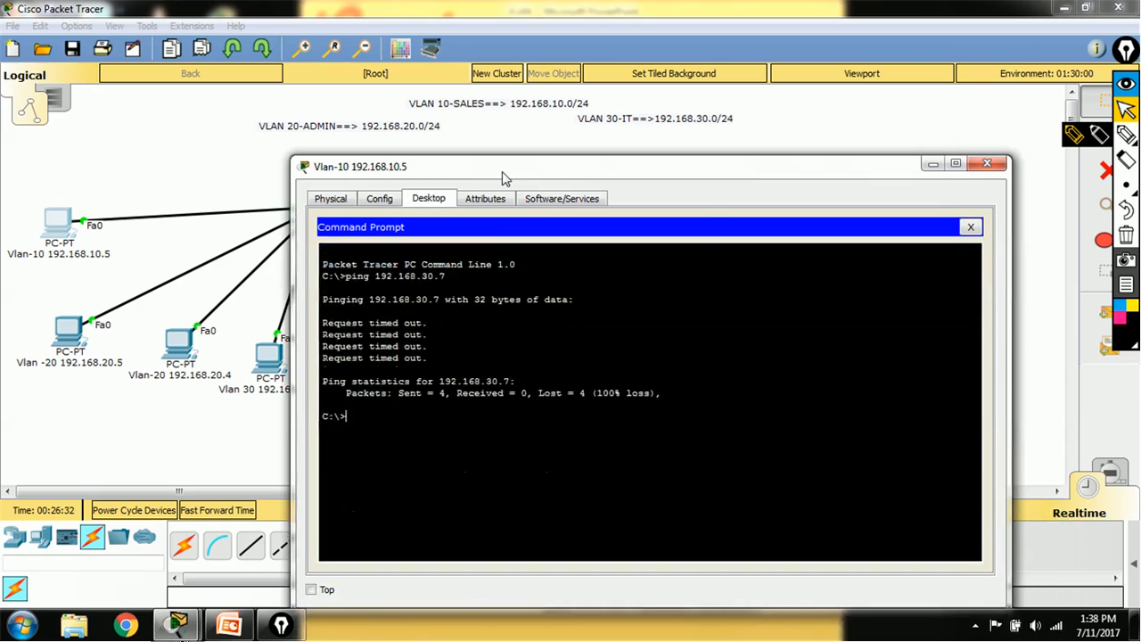
key("Up")
key("Left")
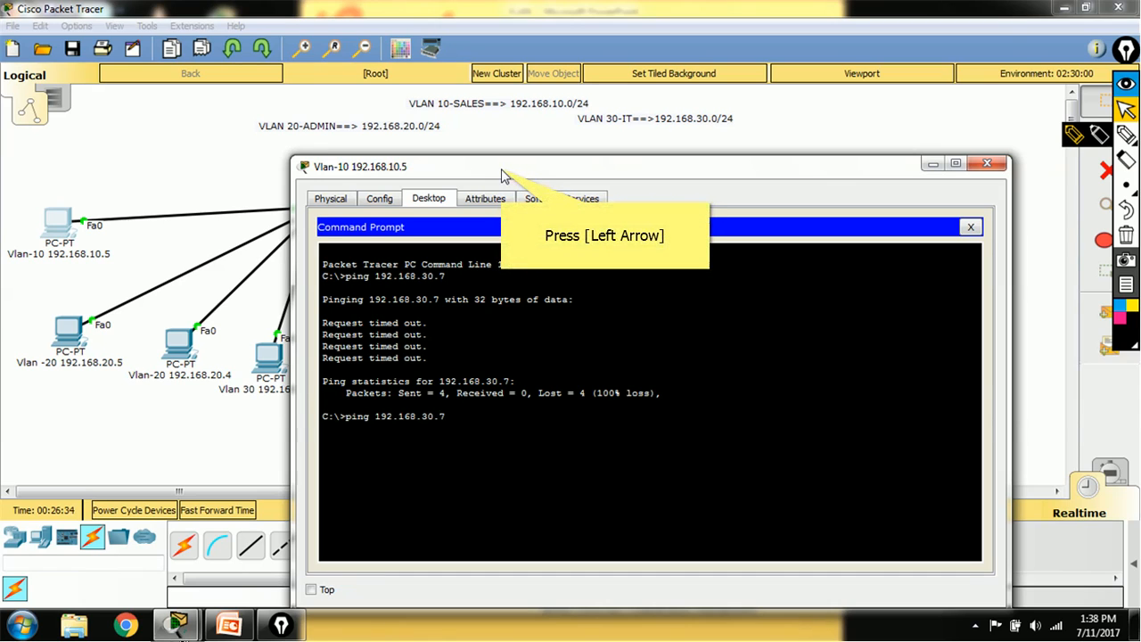
key("Left")
key("Left")
key("Right")
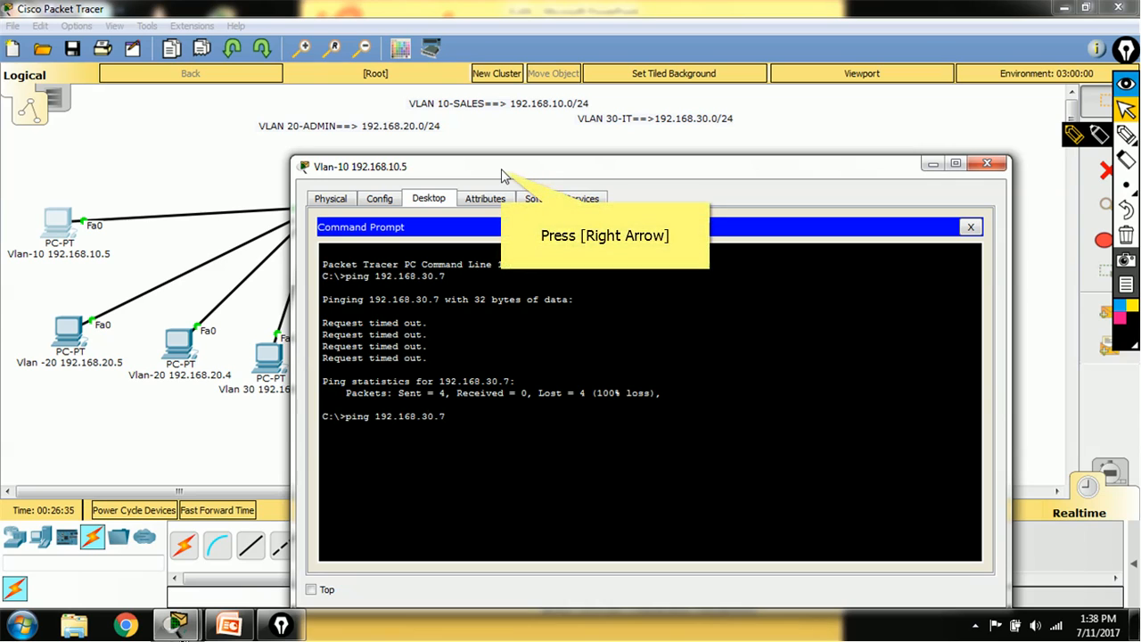
key("BackSpace")
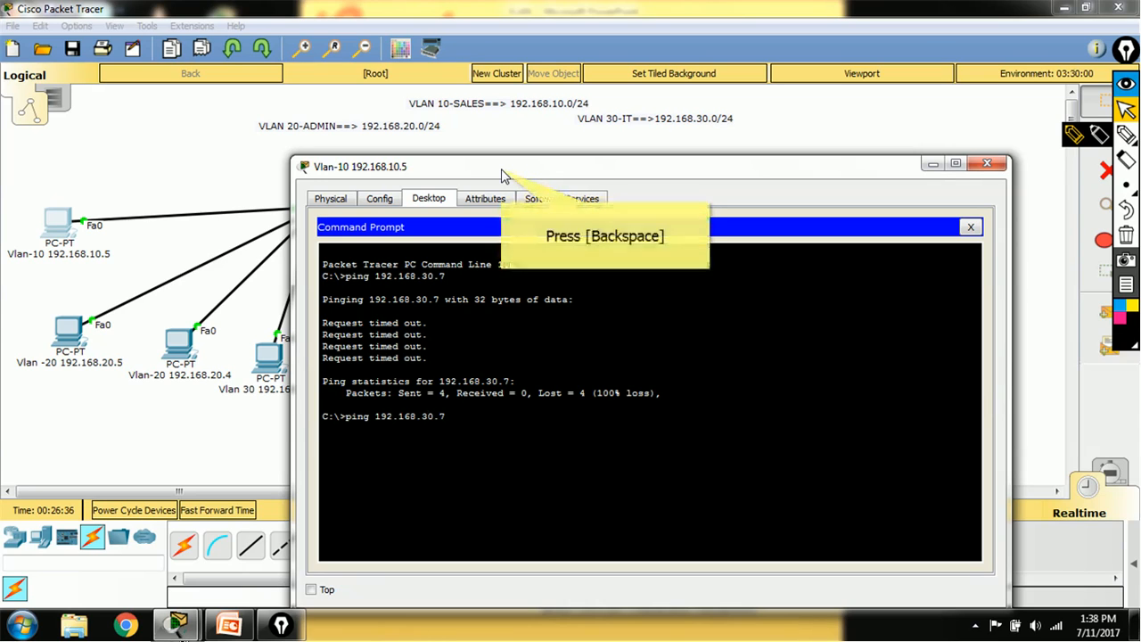
key("BackSpace")
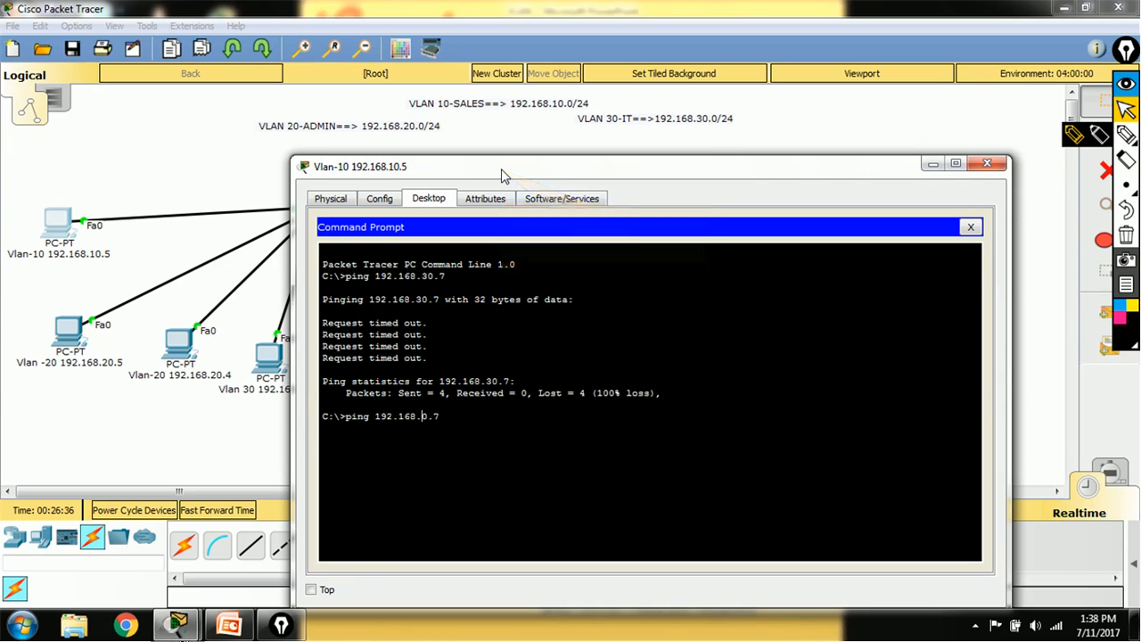
type("1")
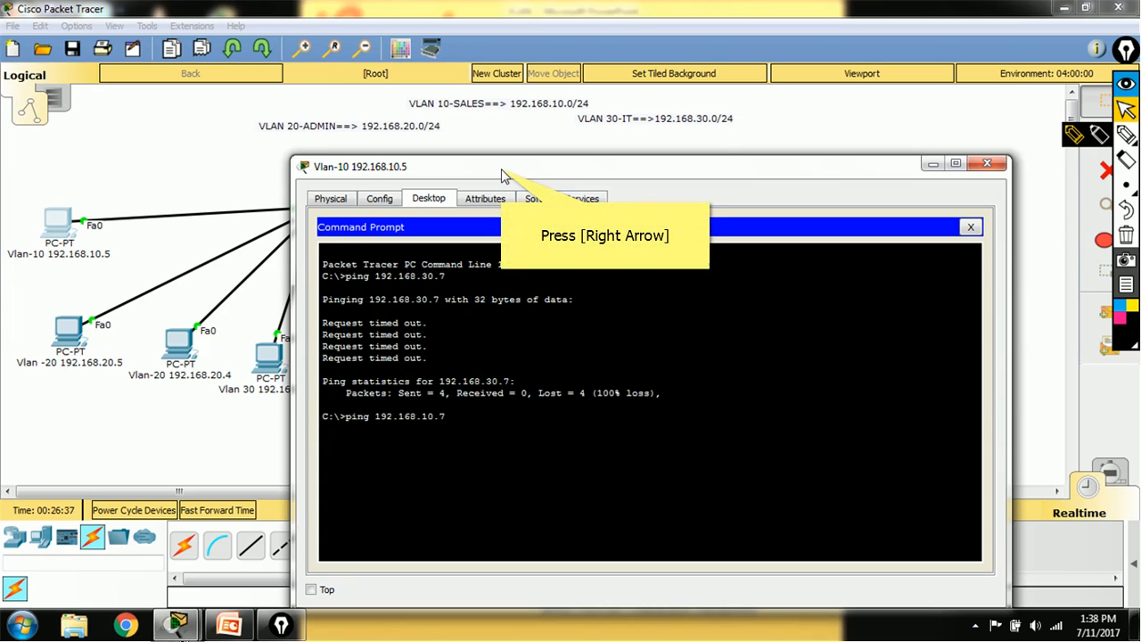
key("Right")
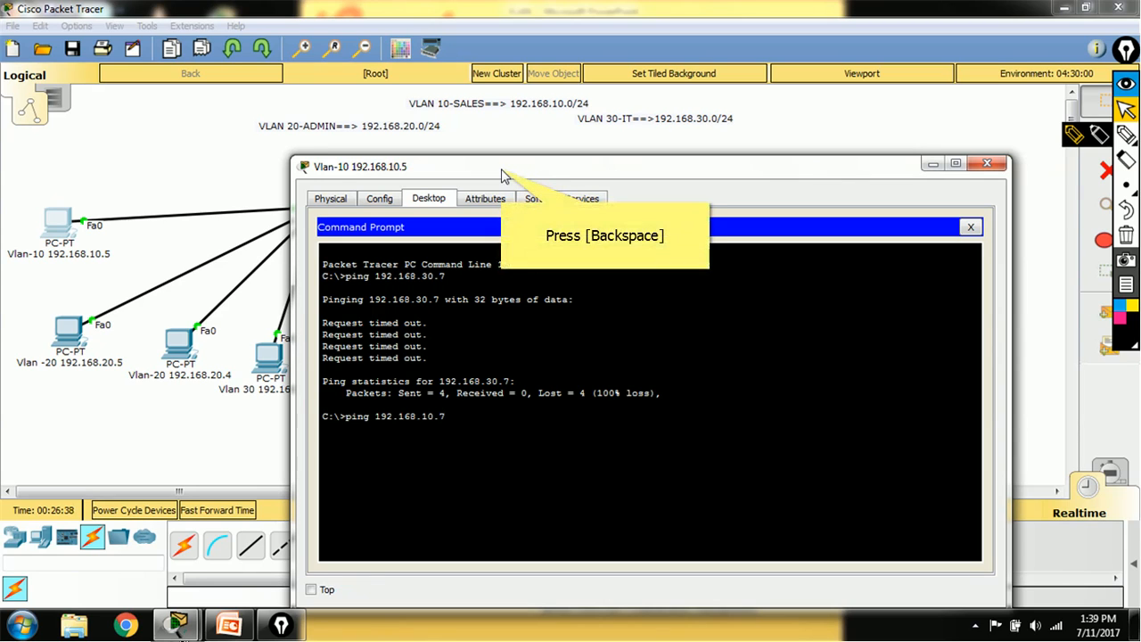
key("BackSpace")
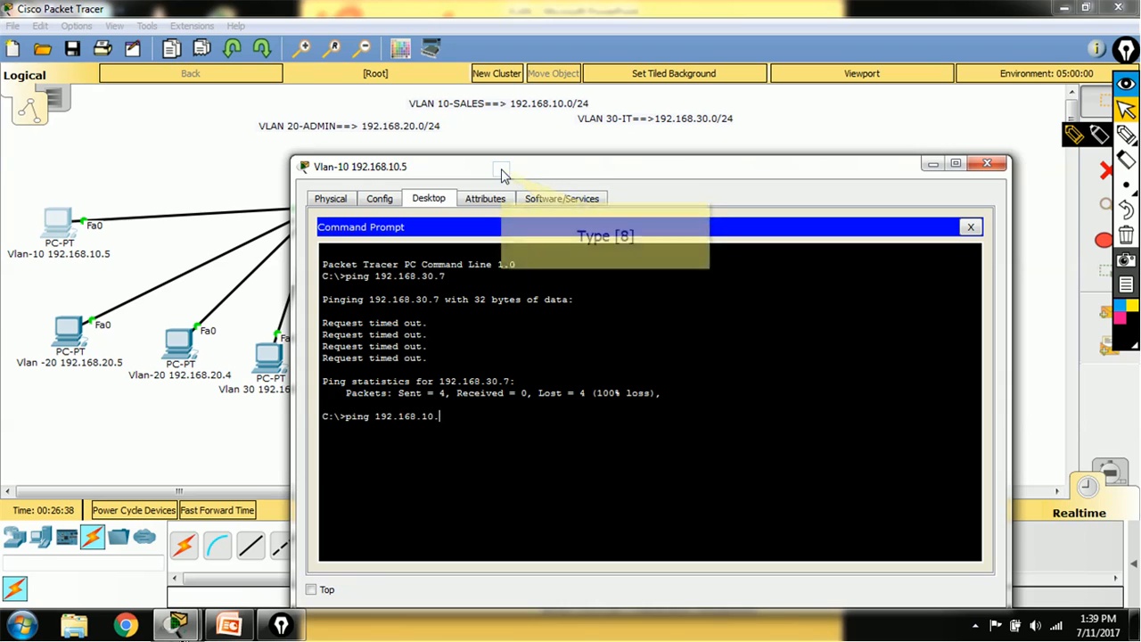
type("8")
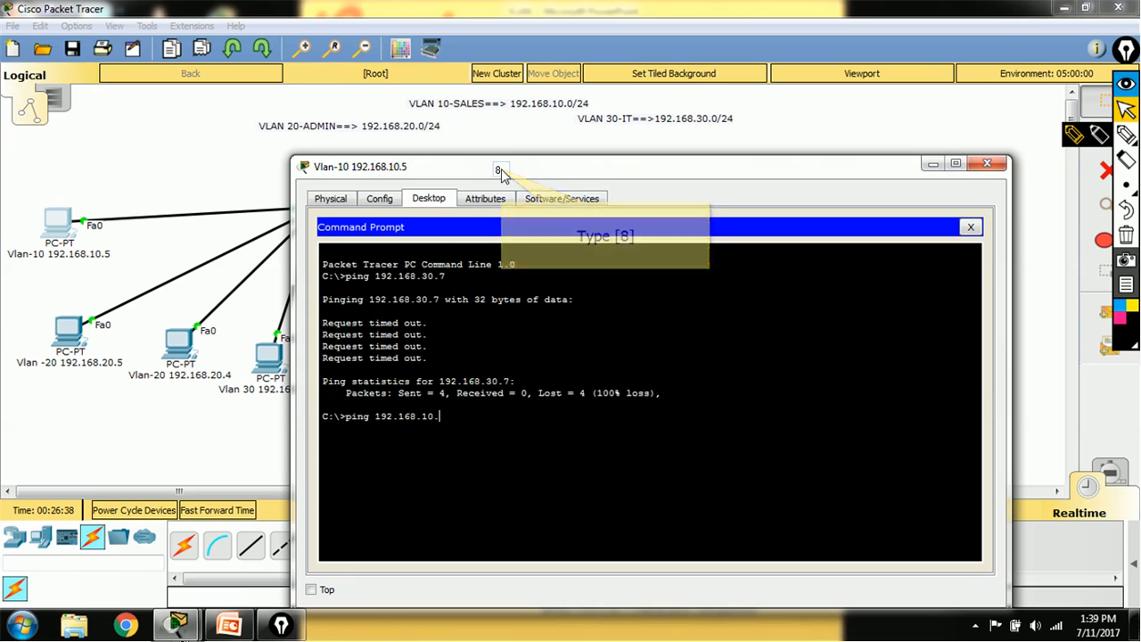
key("Return")
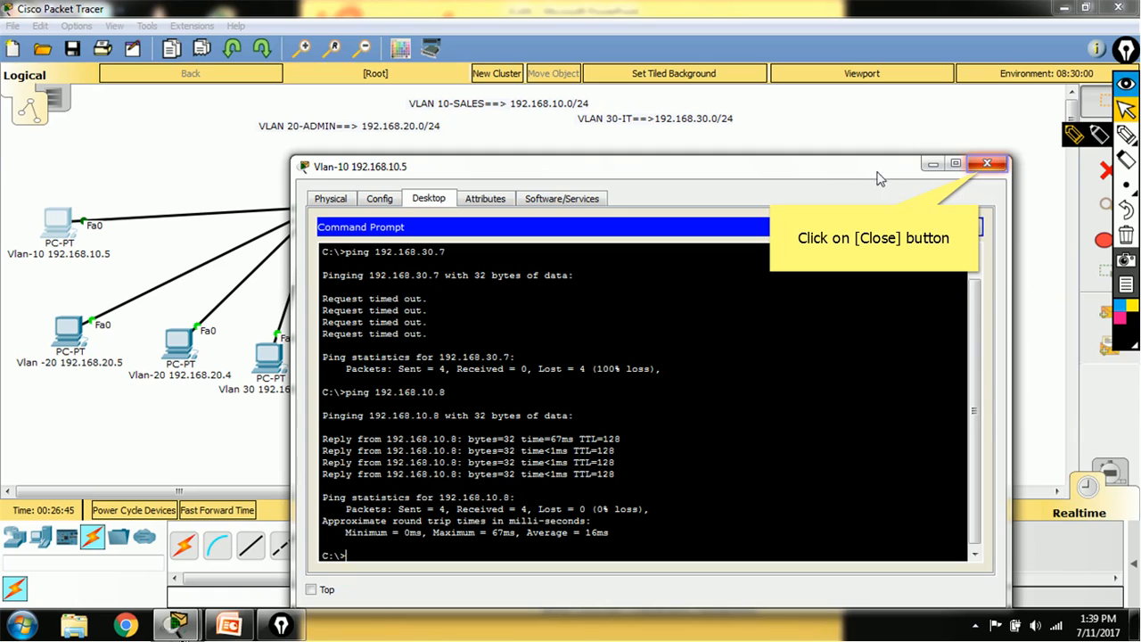
left_click(986, 164)
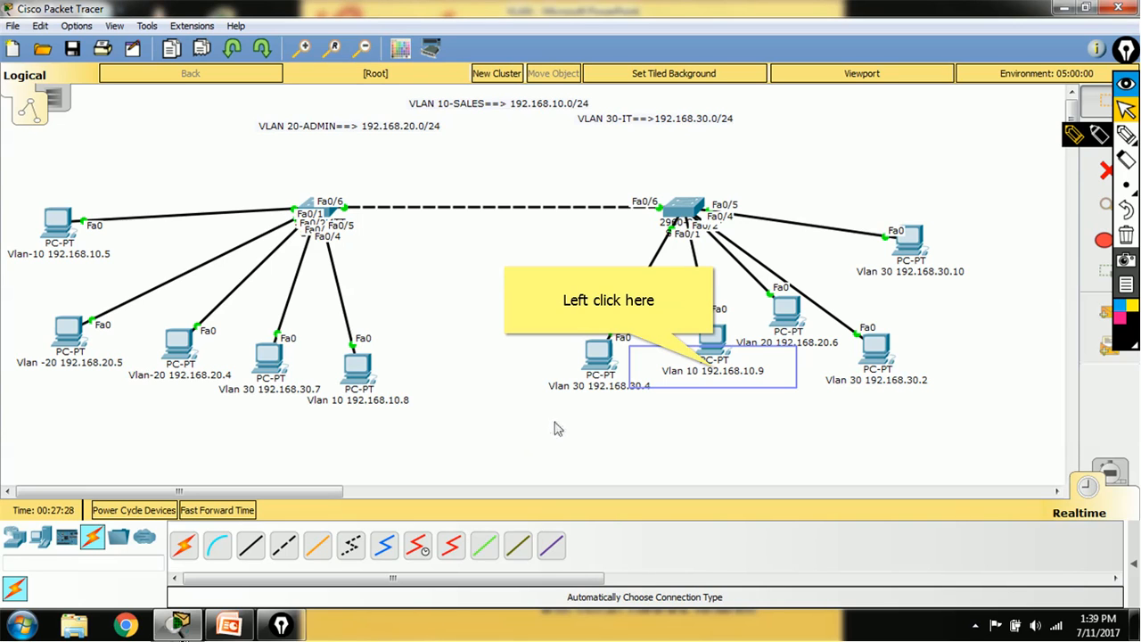
- Set the static IP address of the PC labelled Vlan 10 192.168.10.9 to 192.168.20.9 and close its configuration window
left_click(713, 372)
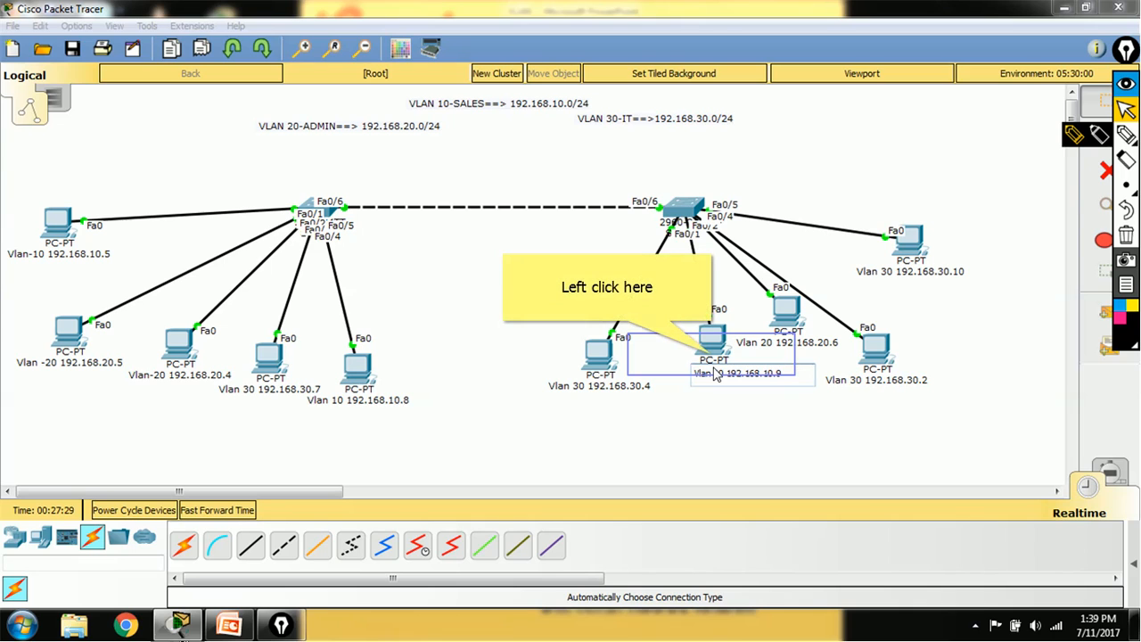
left_click(712, 355)
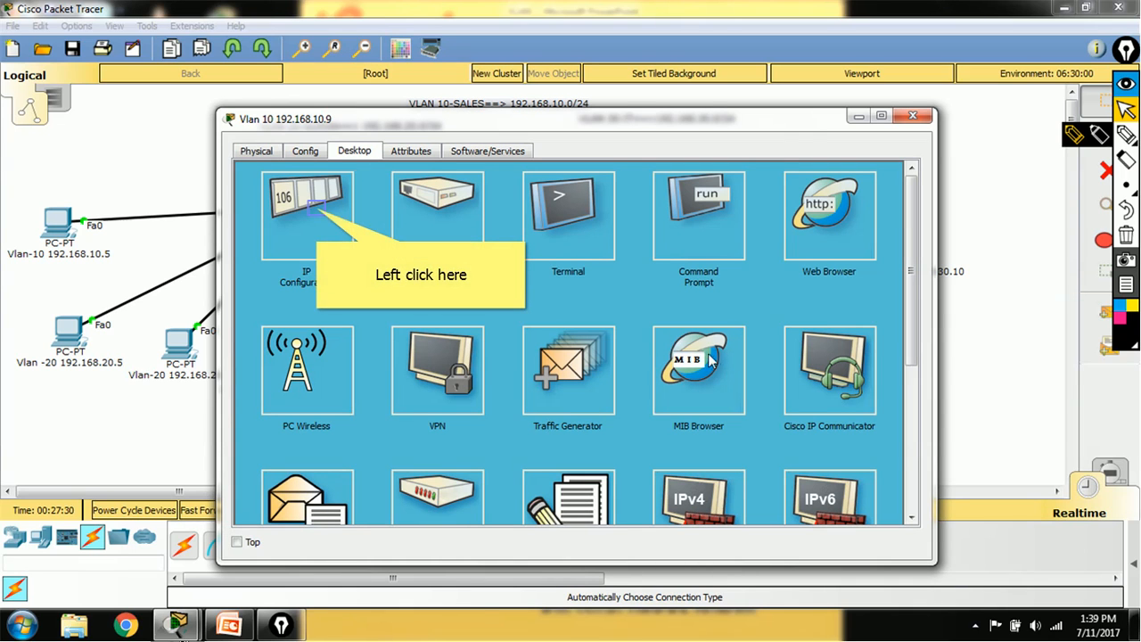
left_click(319, 212)
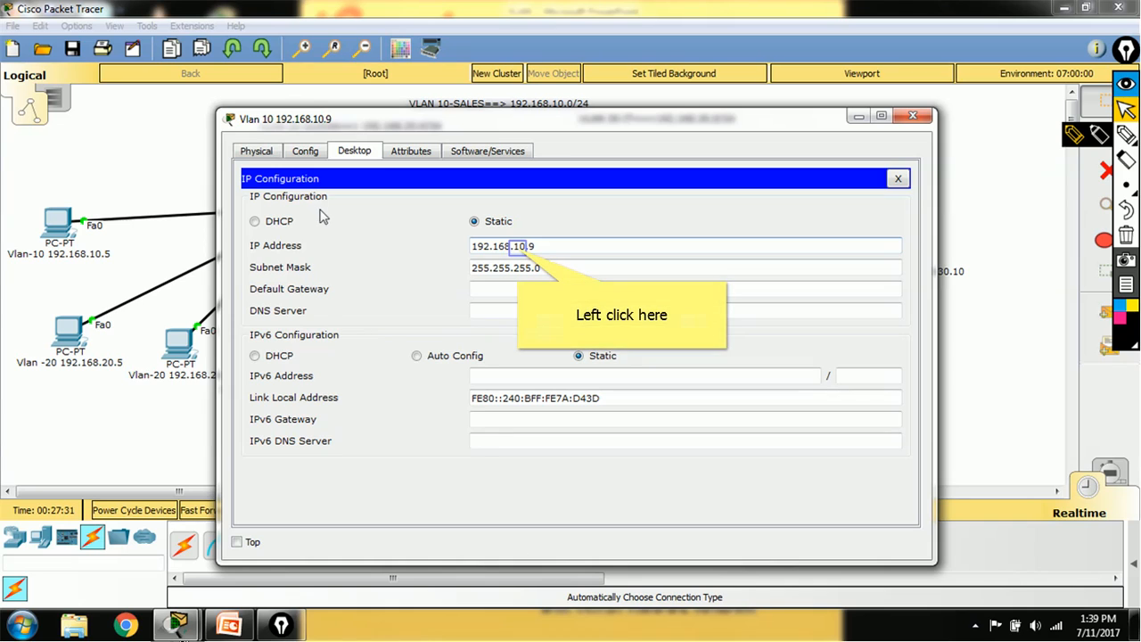
left_click(514, 251)
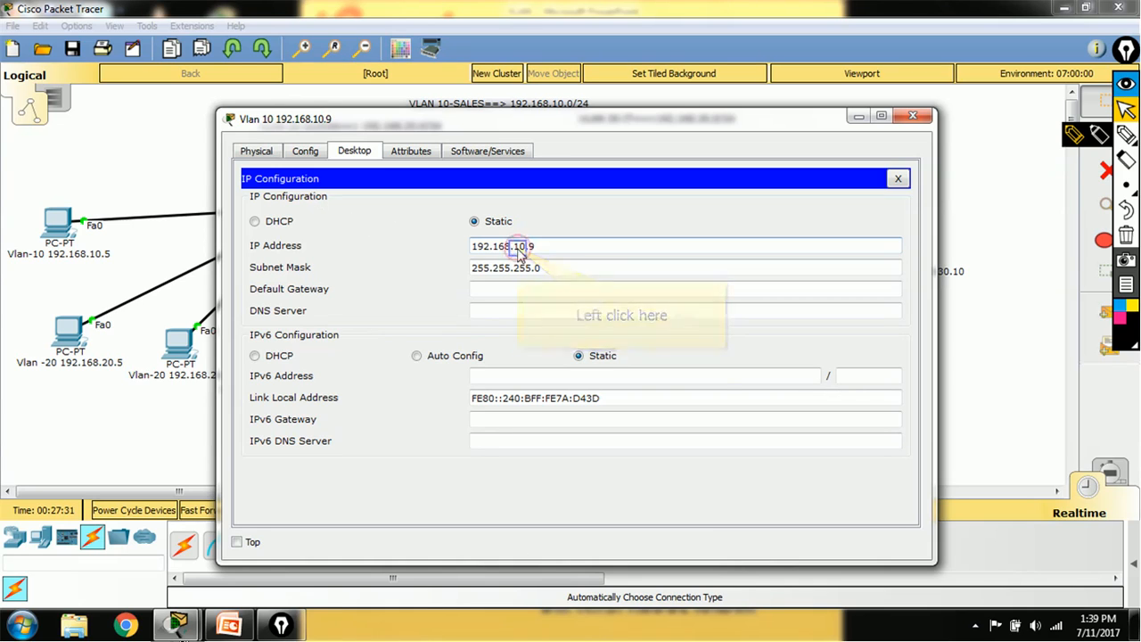
key("BackSpace")
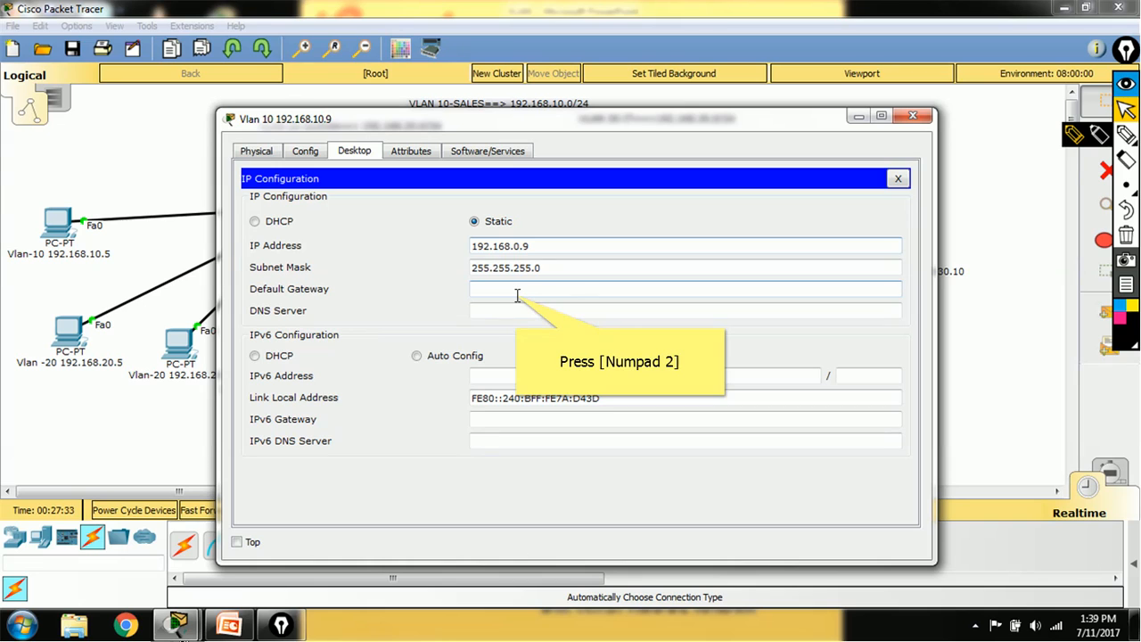
type("2")
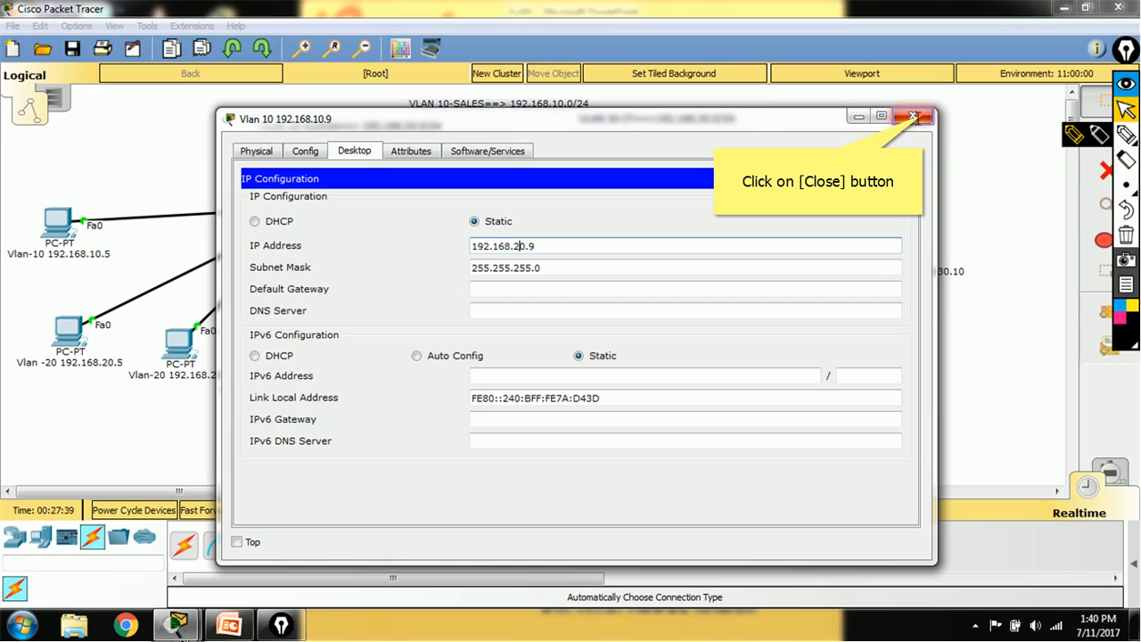
left_click(913, 116)
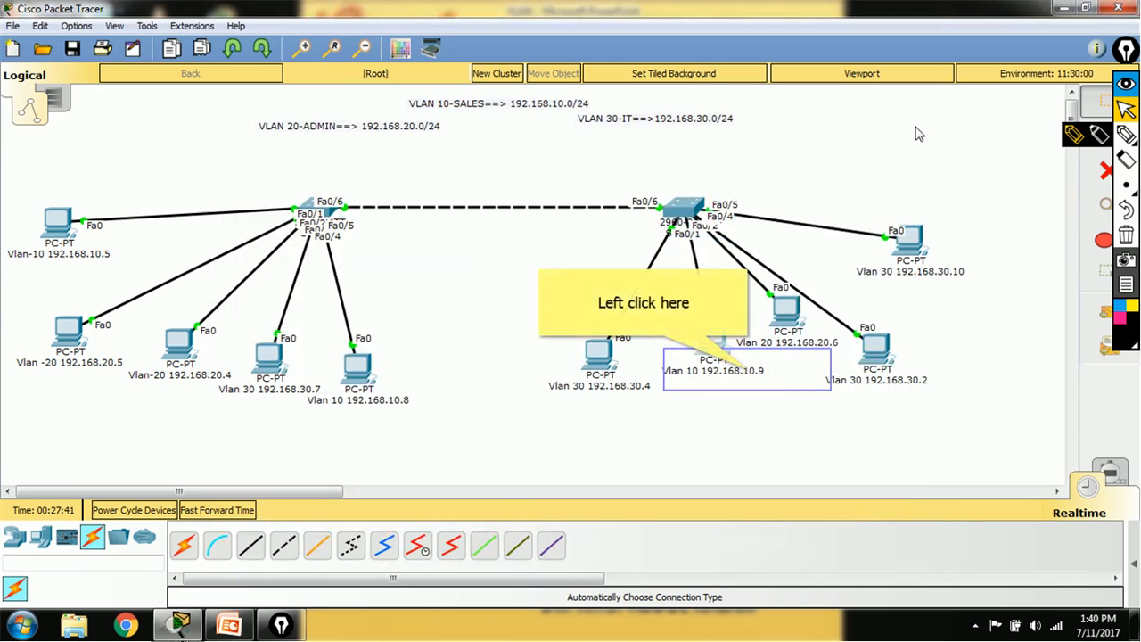
- Change the label of the PC named Vlan 10 192.168.10.9 to Vlan 10 192.168.20.9
left_click(749, 374)
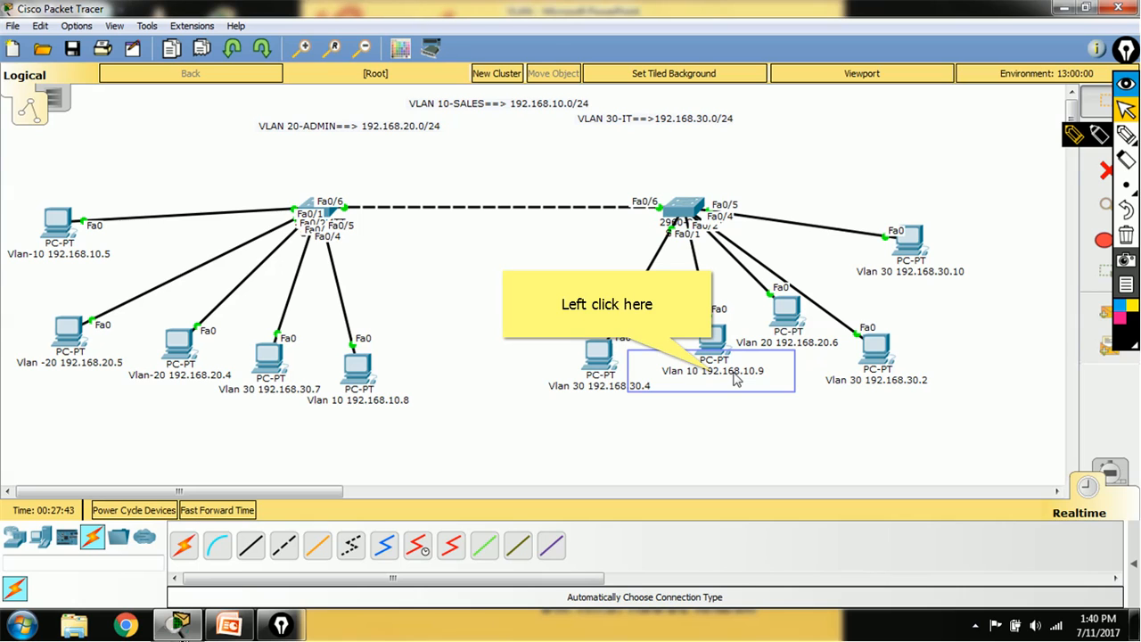
left_click(713, 377)
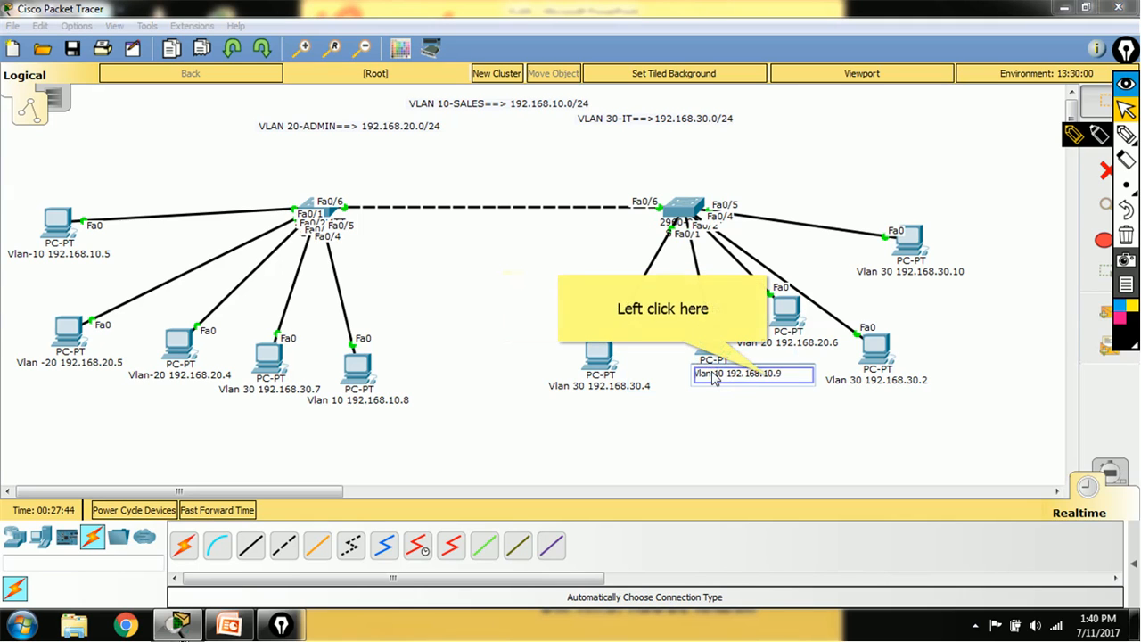
left_click(768, 375)
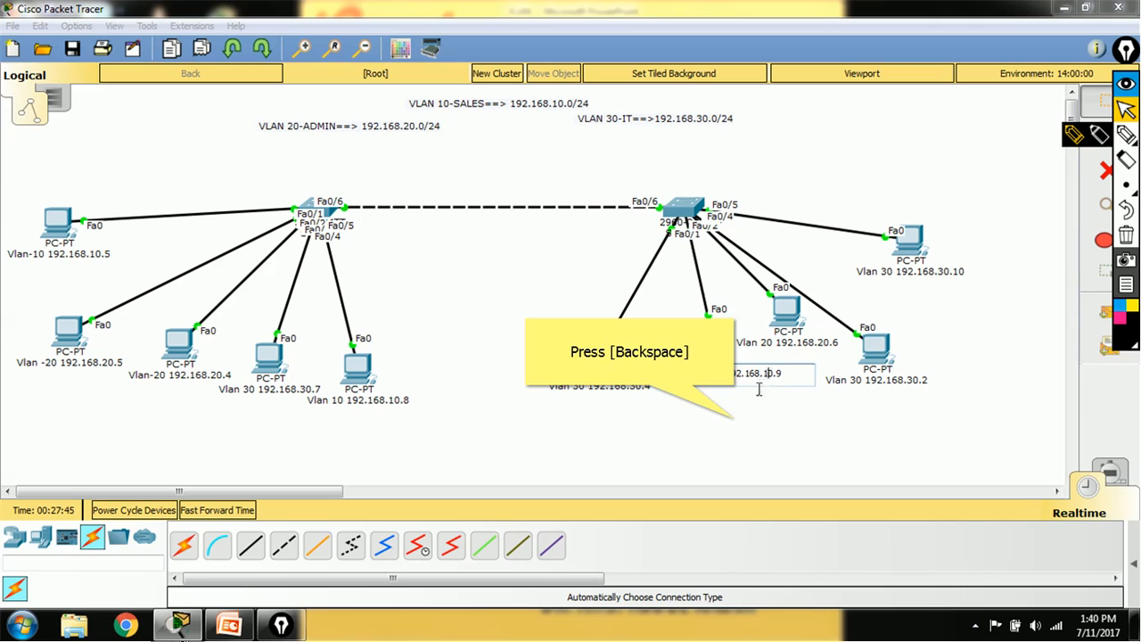
key("BackSpace")
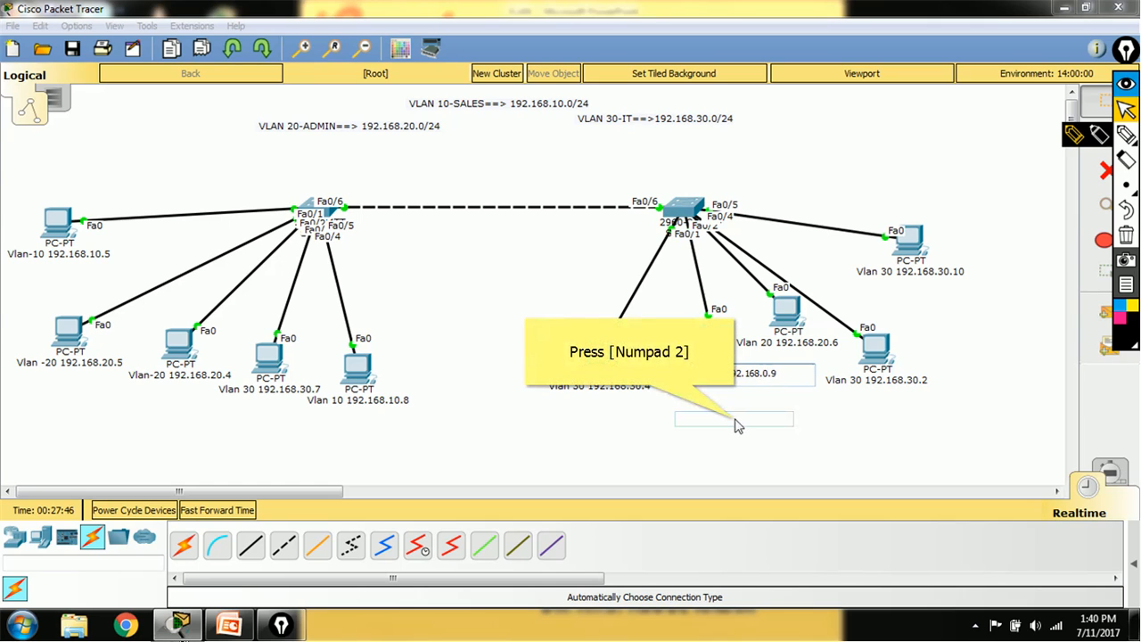
type("2")
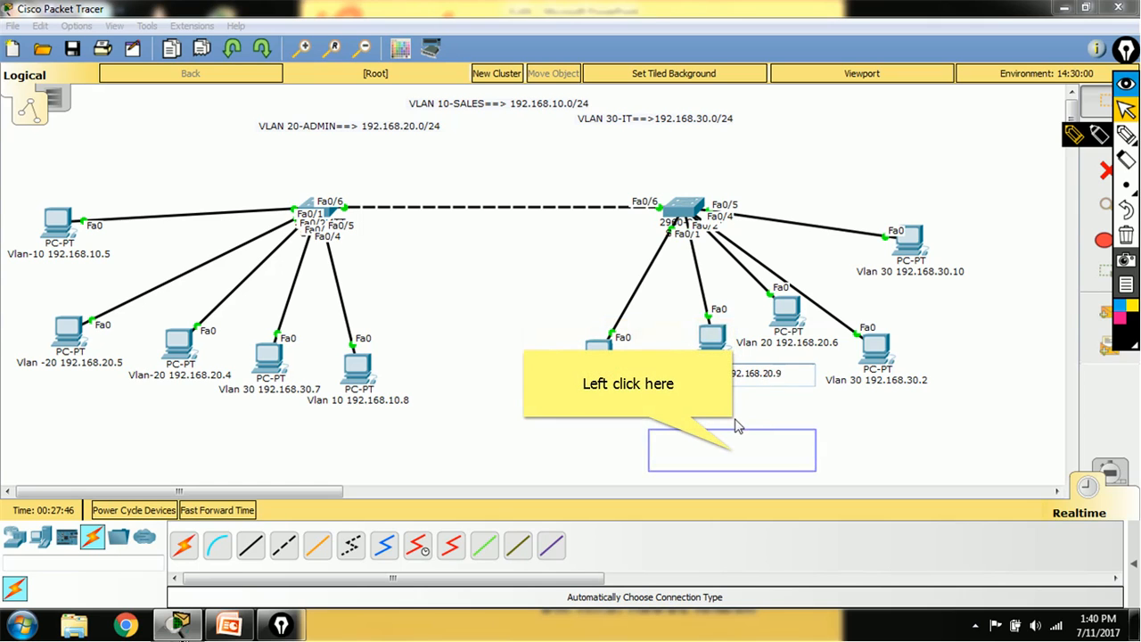
left_click(733, 453)
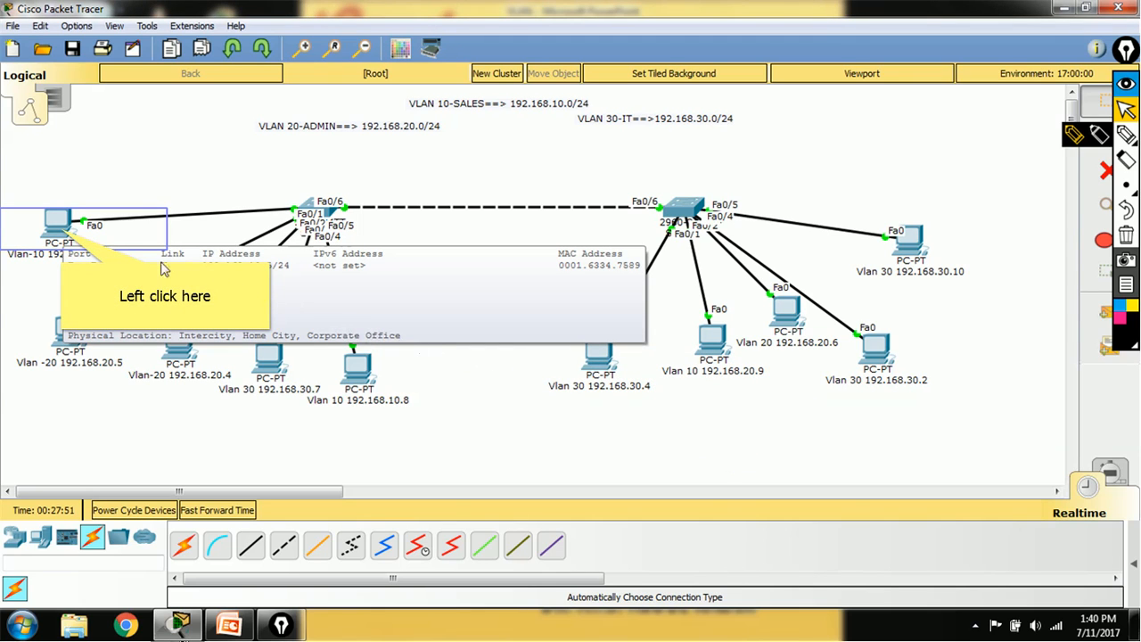
- Open the command prompt of the PC labelled Vlan-10 192.168.10.5, repositioning its window, and go to the latest prompt line
left_click(60, 230)
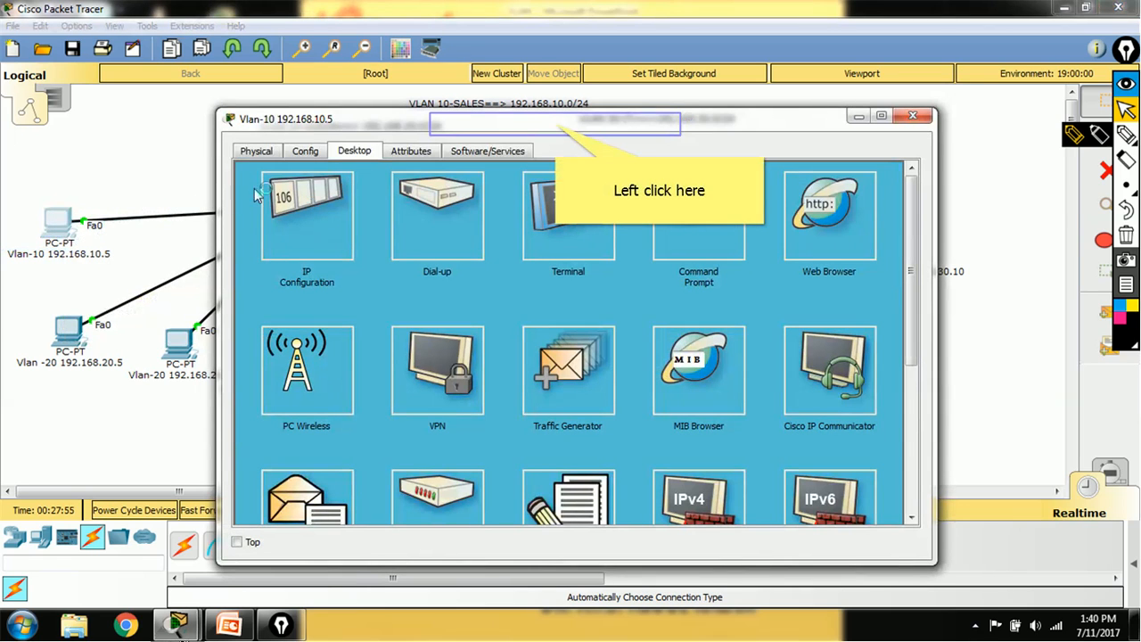
left_click(556, 127)
left_click_drag(556, 128, 563, 581)
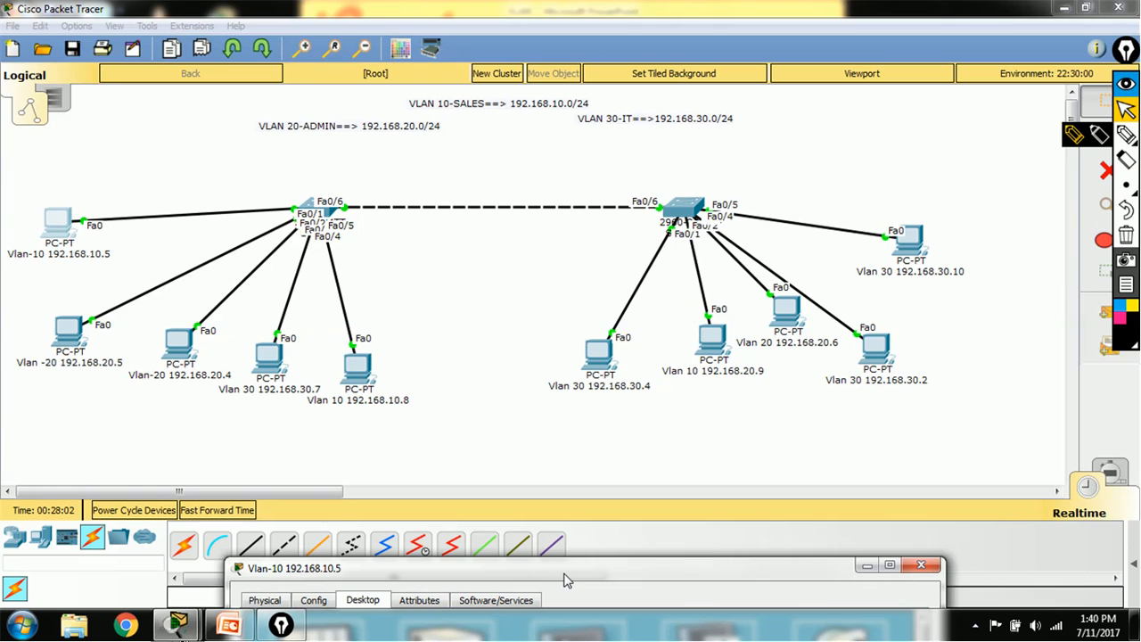
left_click_drag(563, 580, 386, 137)
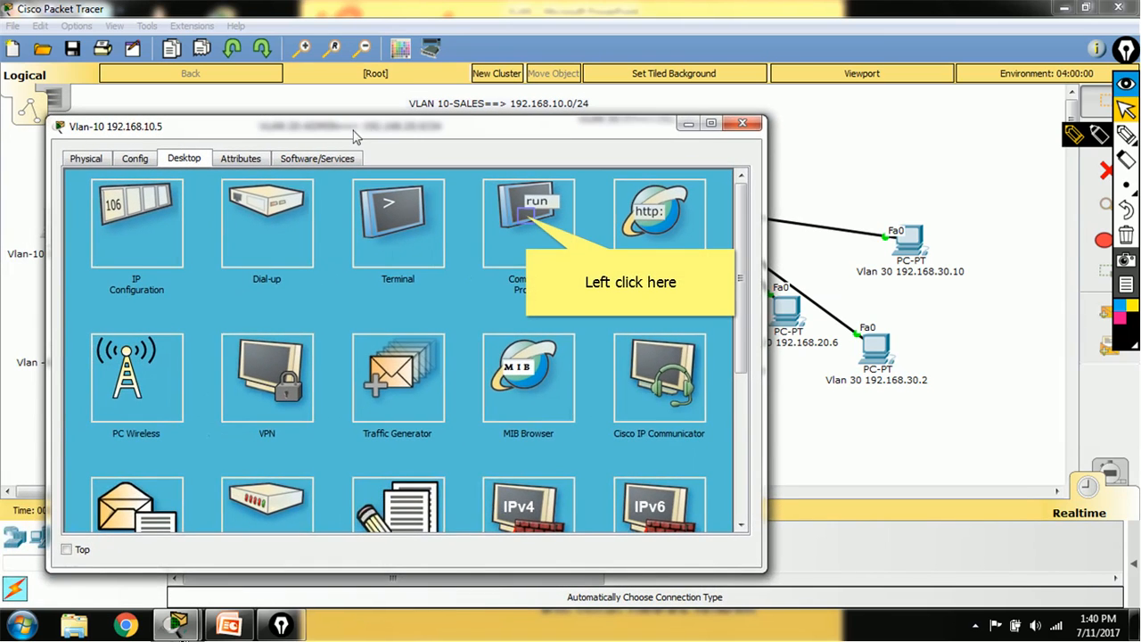
left_click(526, 211)
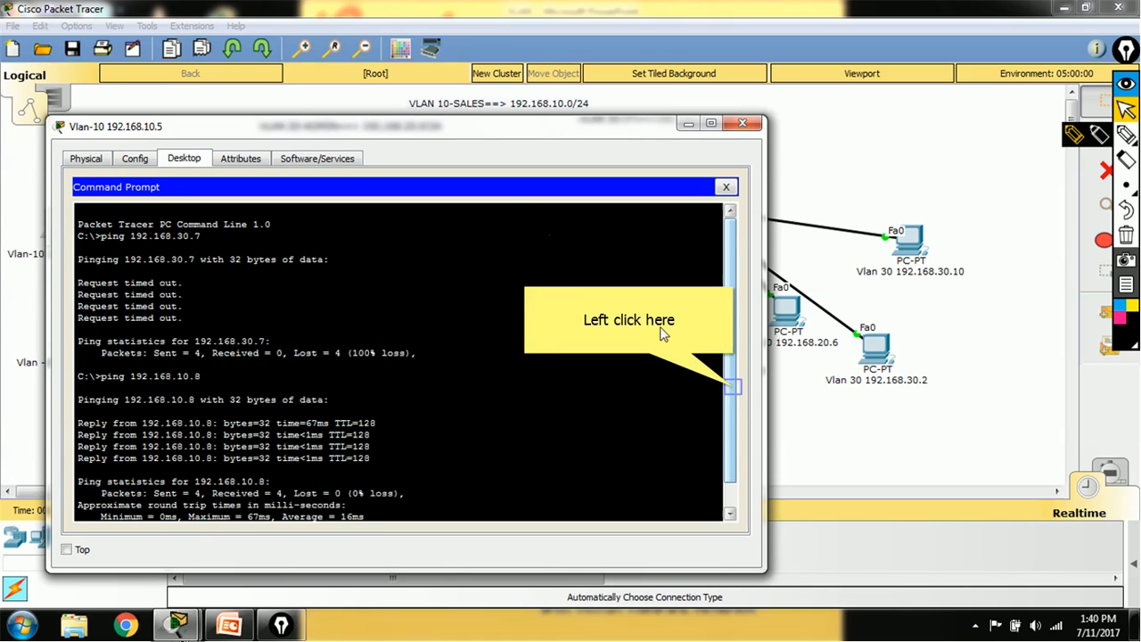
left_click(734, 390)
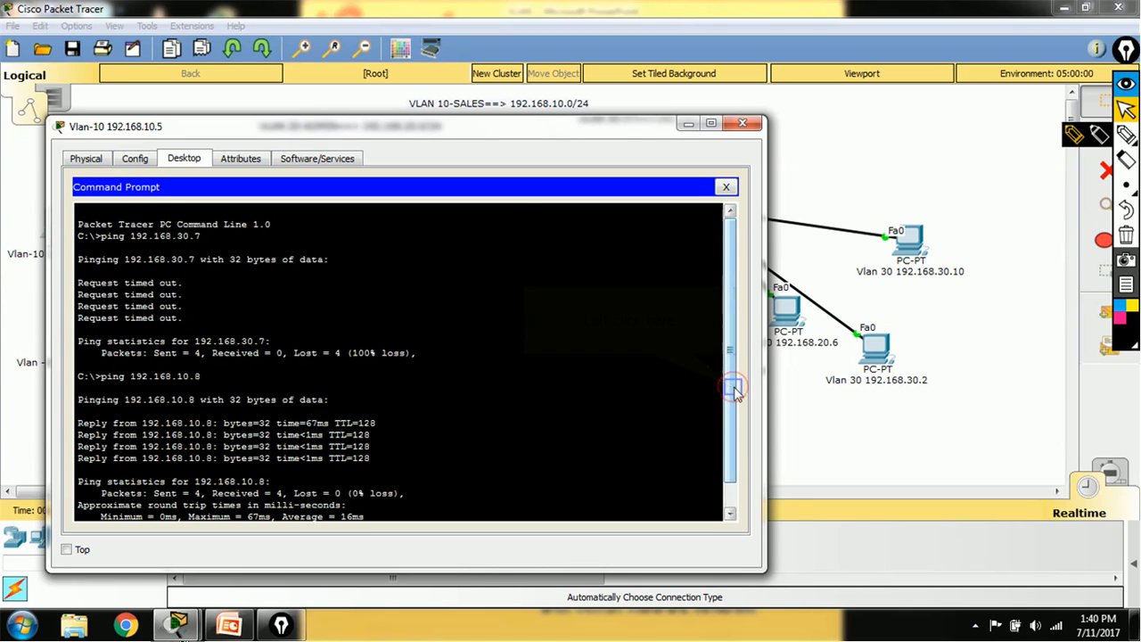
left_click(401, 511)
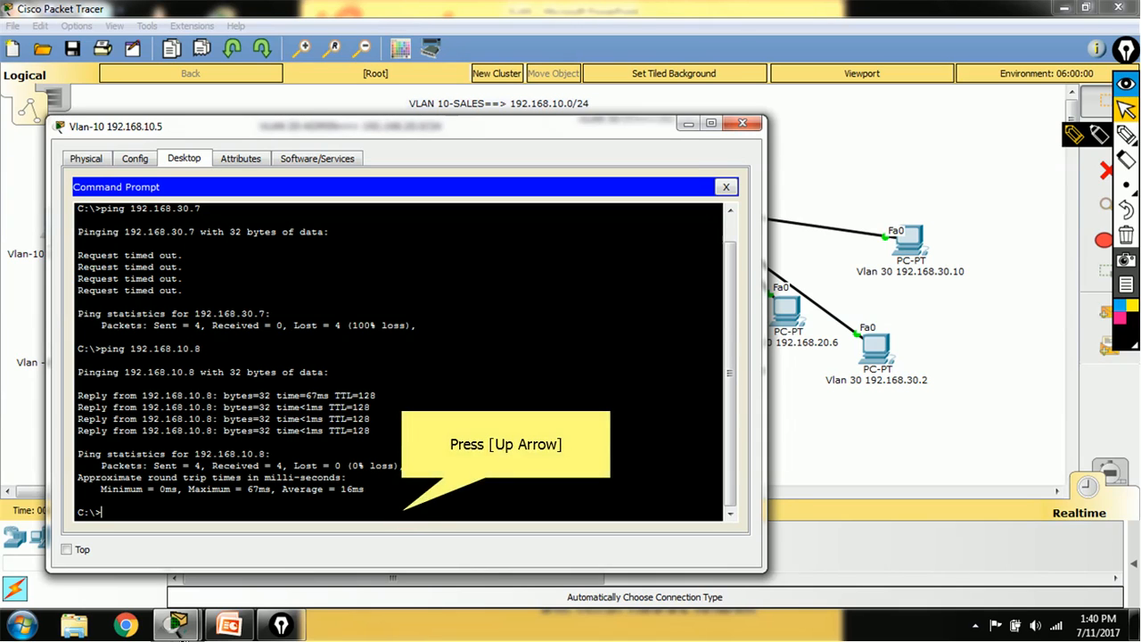
- Reuse the previous ping command to ping 192.168.20.9 from this PC, and close its window
key("Up")
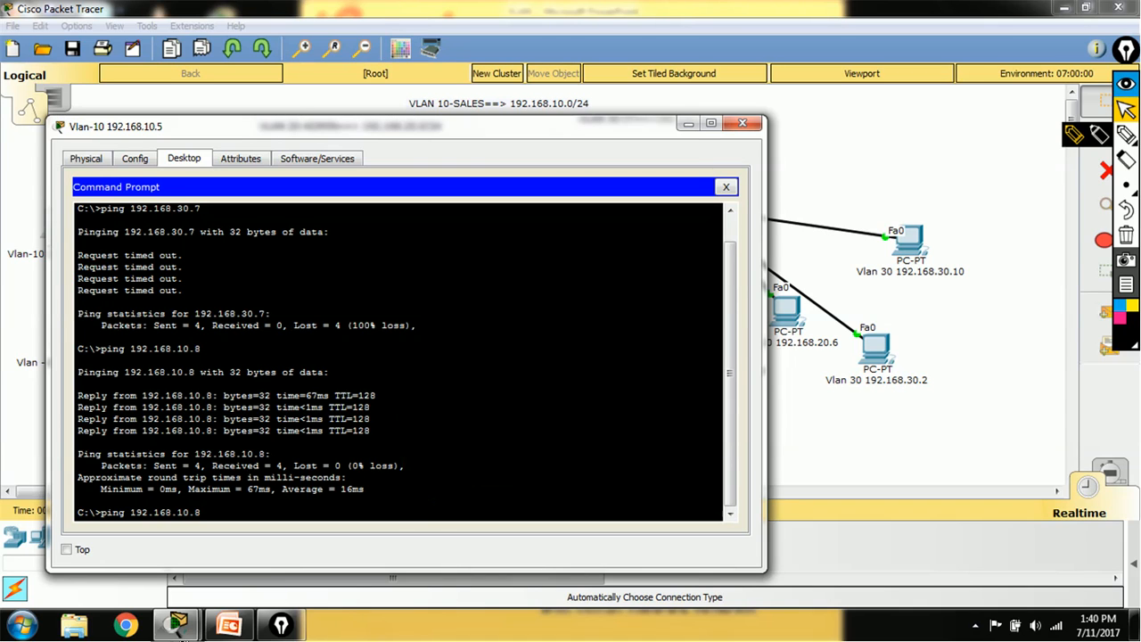
key("Left")
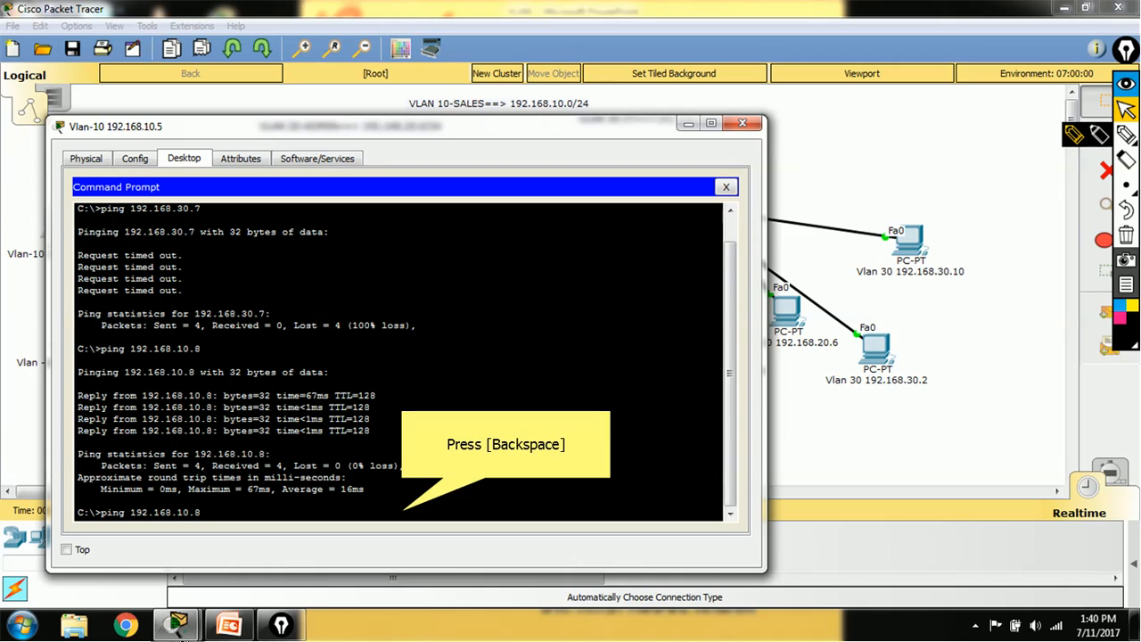
key("BackSpace")
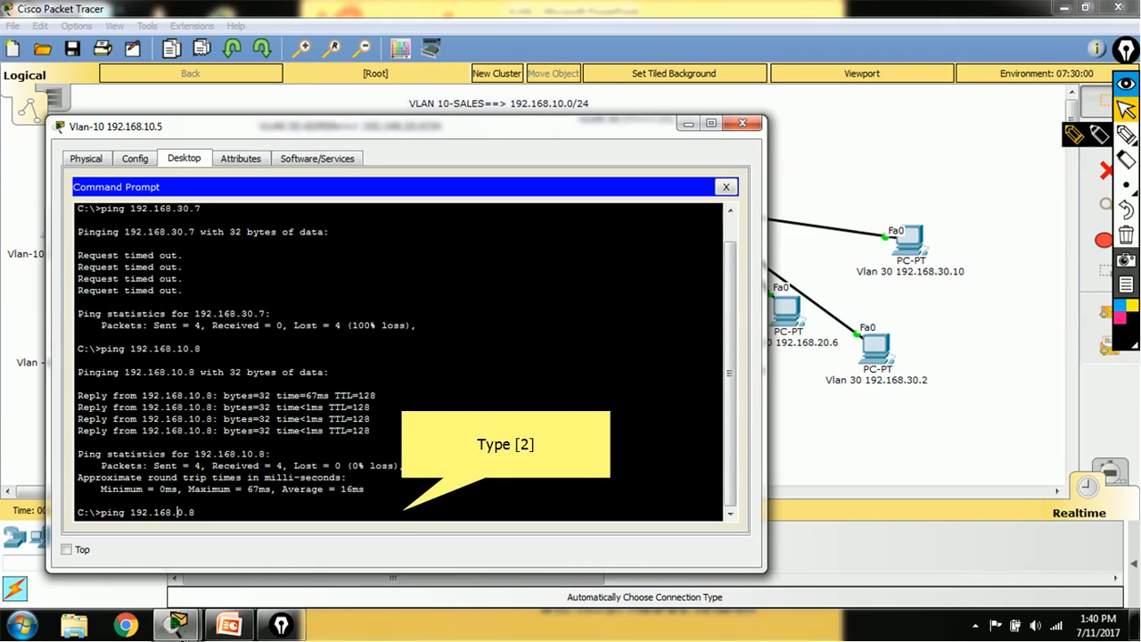
type("2")
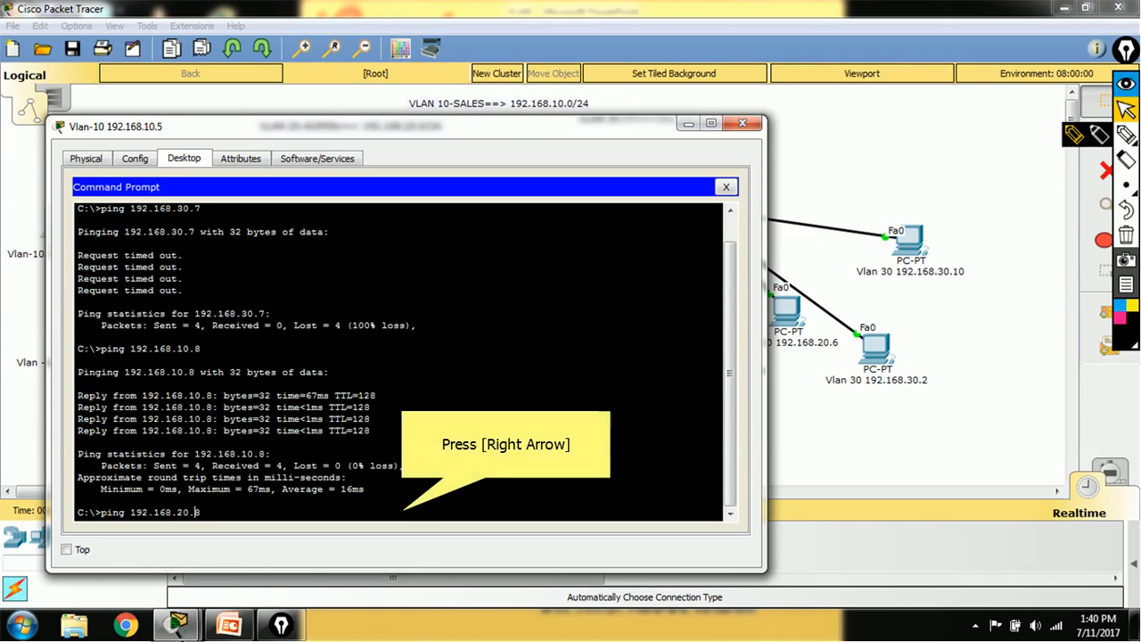
key("Right")
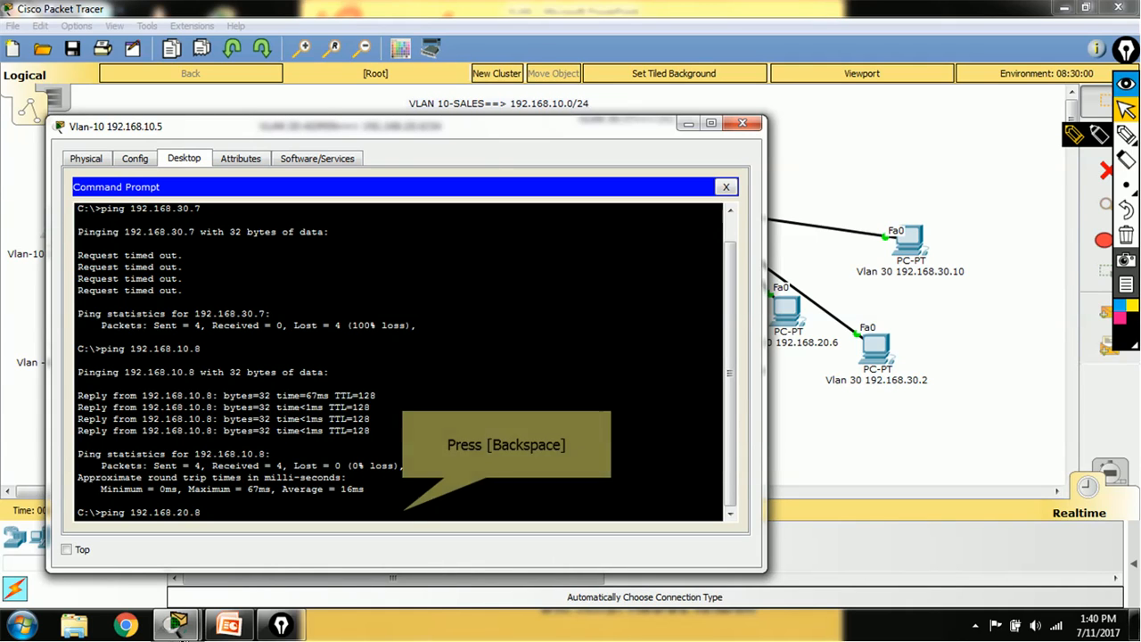
key("BackSpace")
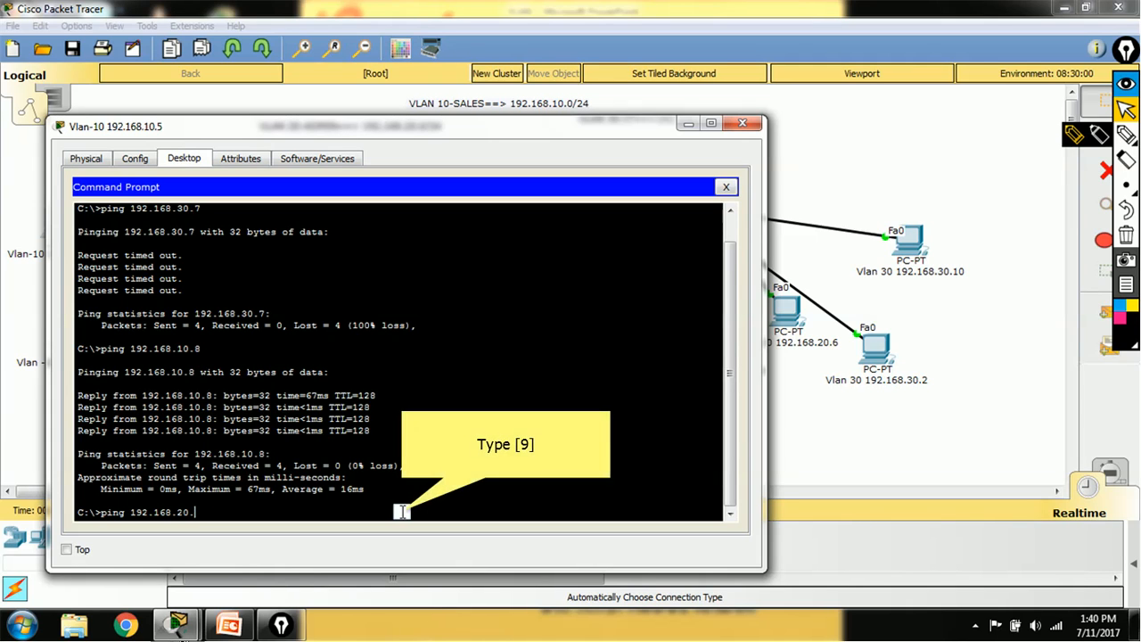
type("9")
key("Return")
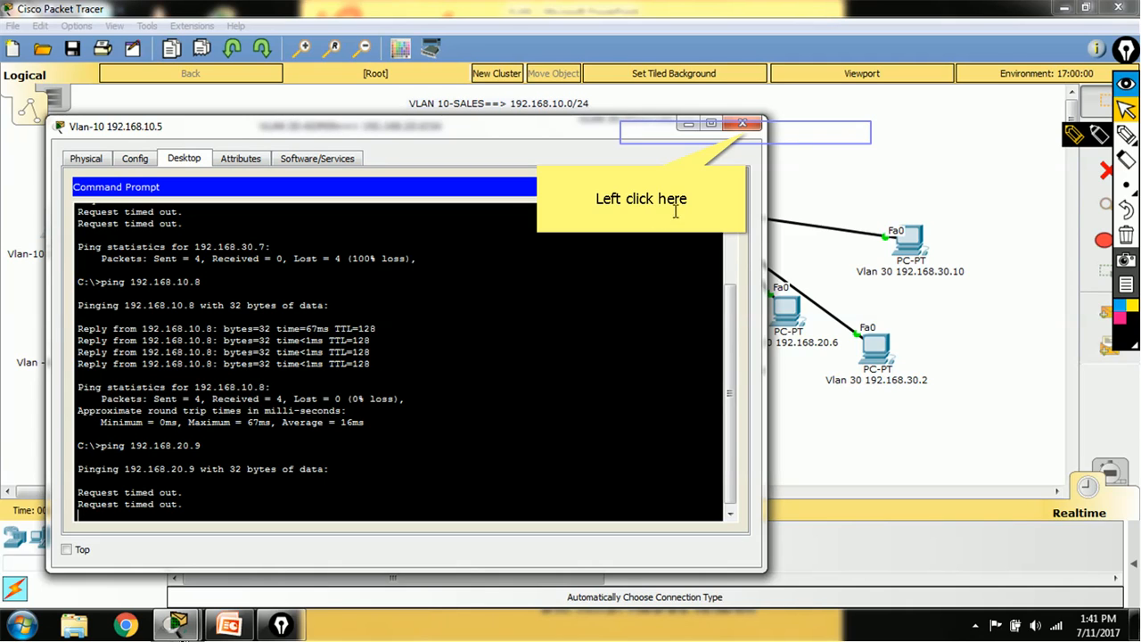
left_click(744, 125)
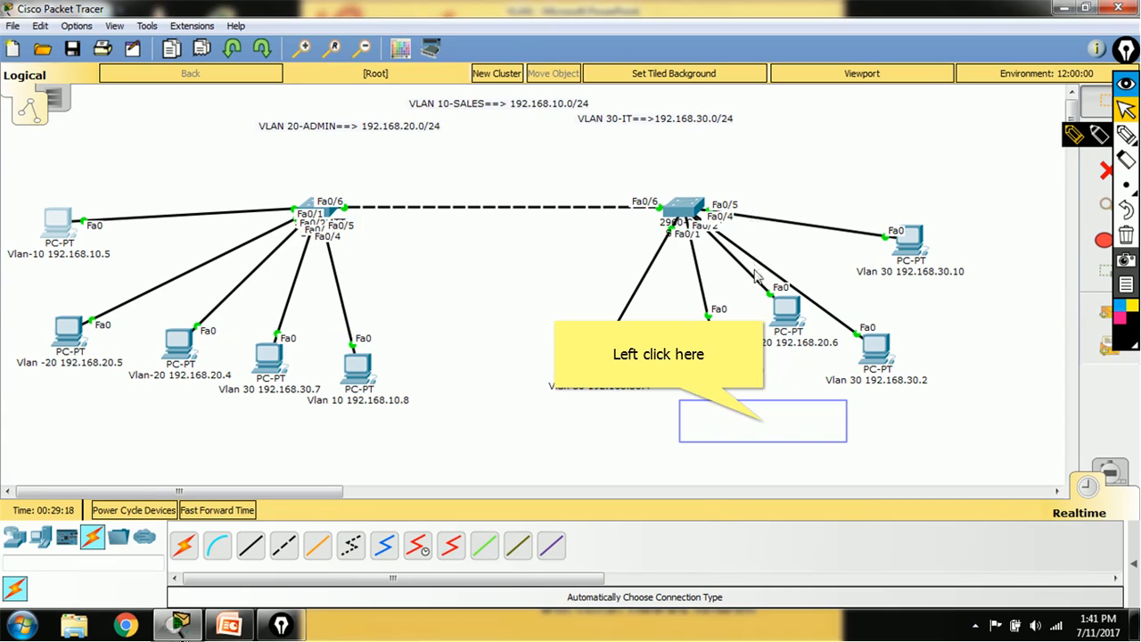
left_click(764, 427)
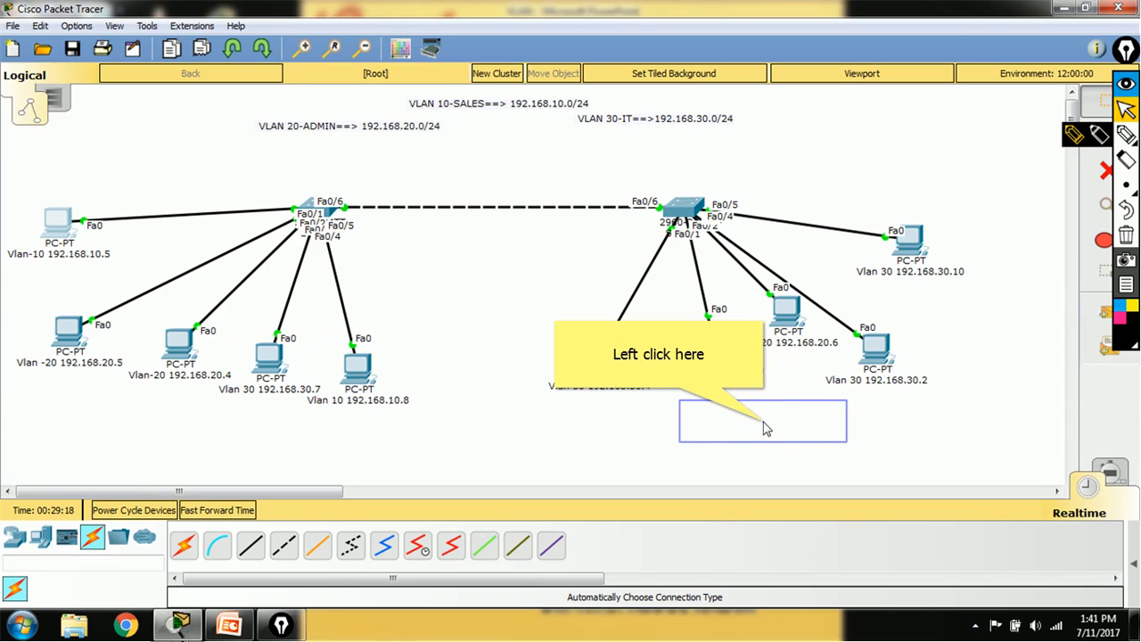